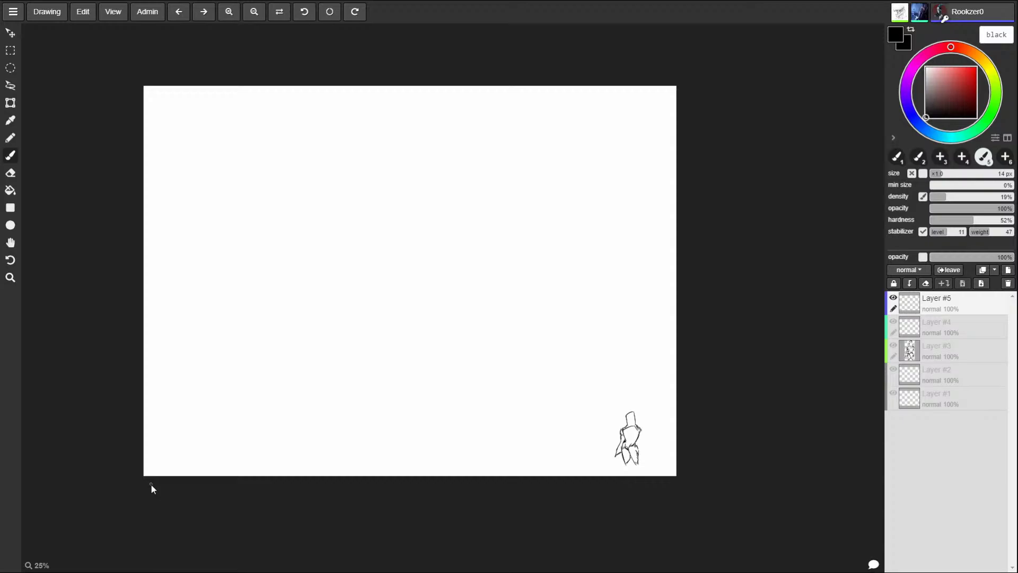
- Handwrite the artist's handle in the canvas's upper-left corner with the brush and erase the stray mark near the top edge
mouse_move(150, 92)
mouse_down()
mouse_move(151, 107)
mouse_move(174, 106)
mouse_up()
mouse_move(180, 97)
mouse_down()
mouse_move(191, 107)
mouse_move(208, 96)
mouse_move(215, 108)
mouse_up()
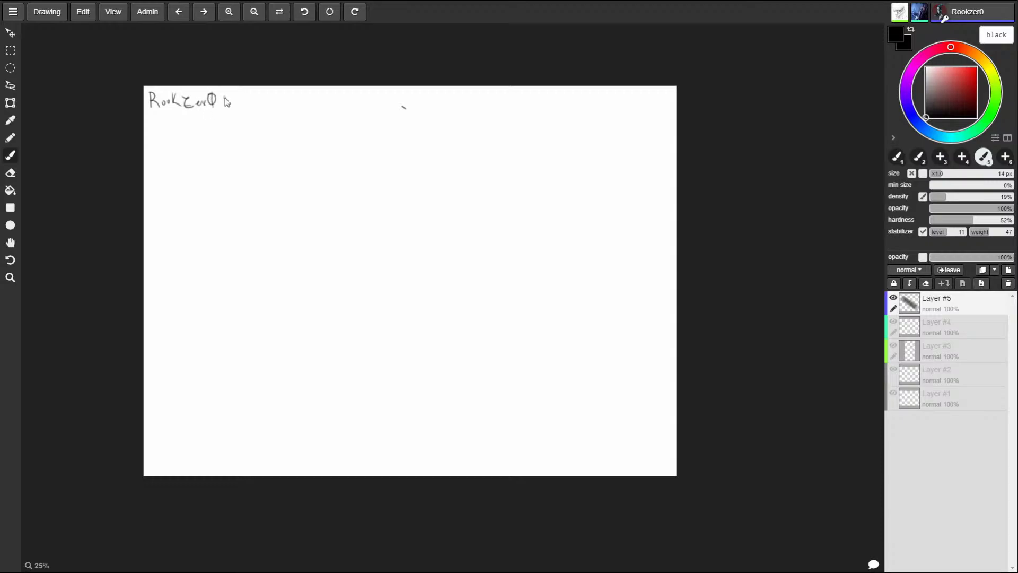
key(e)
click(403, 108)
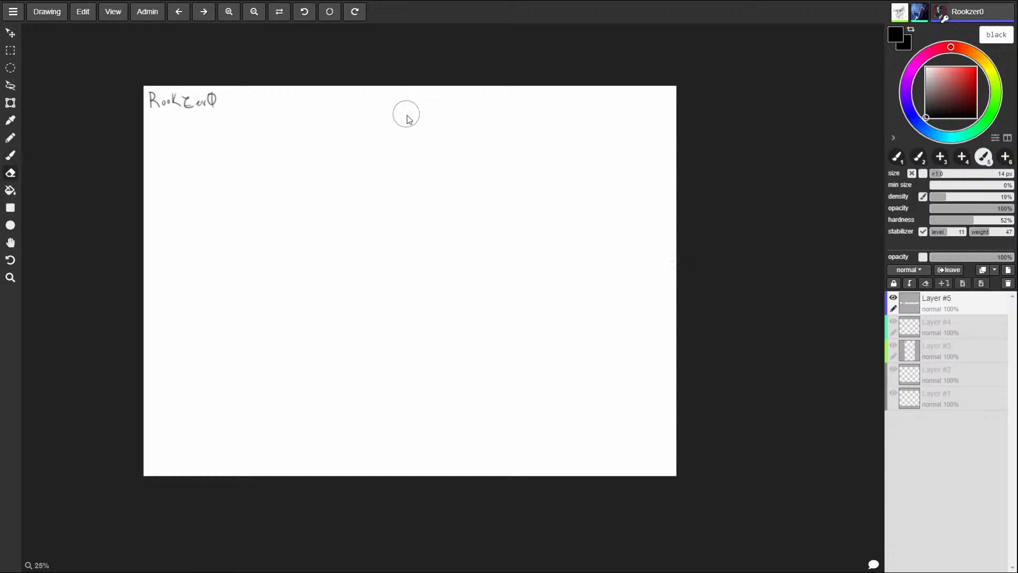
key(b)
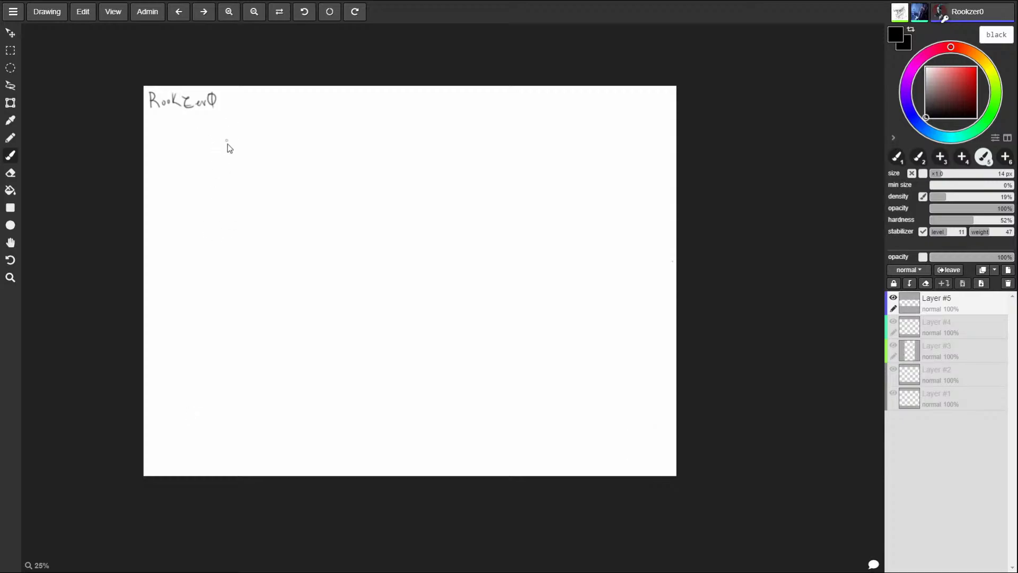
- Sketch a small skull pommel just below the handwritten handle and darken its face edge and jaw
key(z)
drag(216, 170, 257, 113)
key(p)
drag(494, 239, 457, 218)
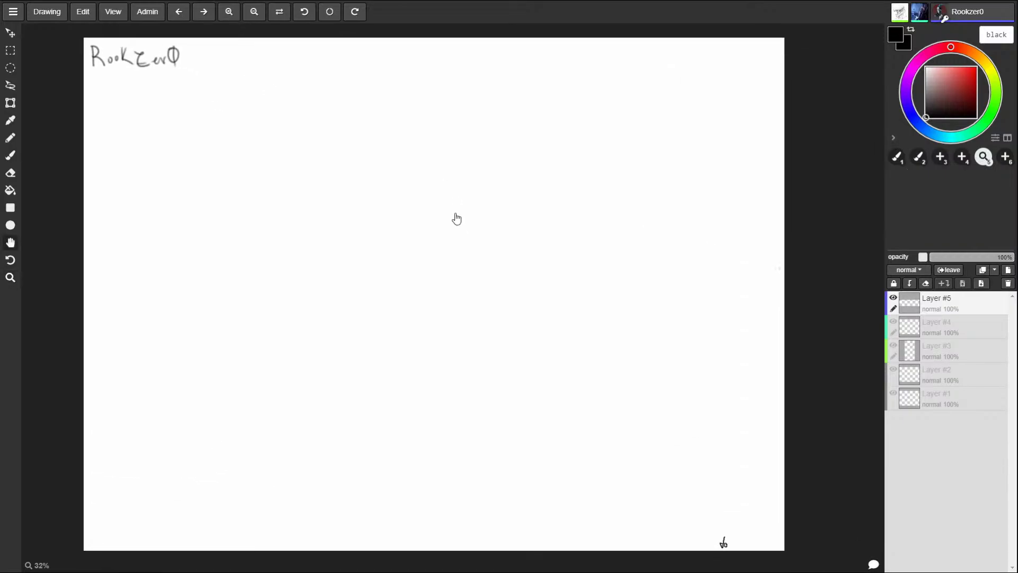
key(b)
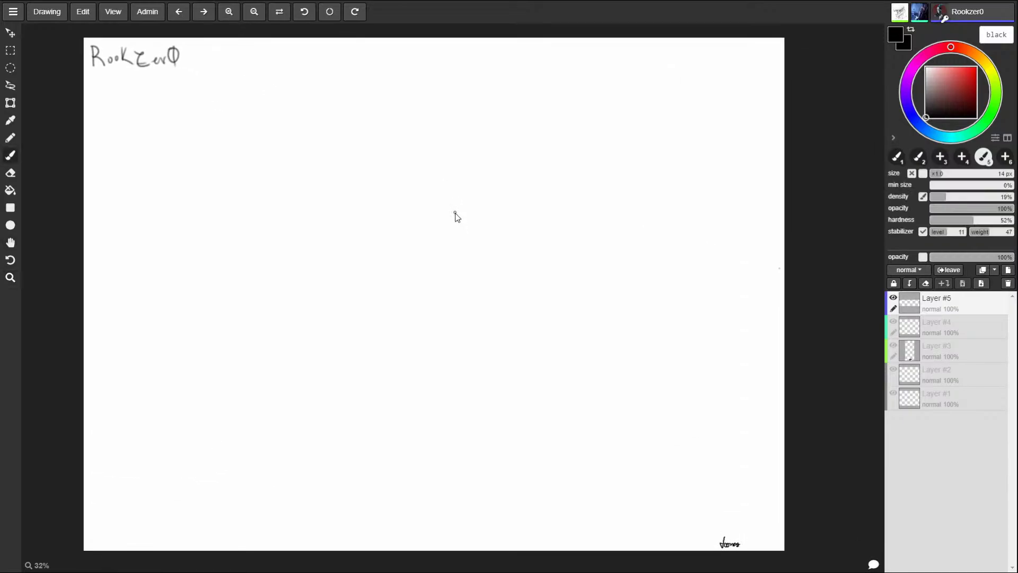
mouse_move(212, 83)
mouse_down()
mouse_move(205, 103)
mouse_move(229, 81)
mouse_move(209, 80)
mouse_move(206, 104)
mouse_move(231, 92)
mouse_move(204, 102)
mouse_move(228, 90)
mouse_move(224, 78)
mouse_move(232, 93)
mouse_move(213, 87)
mouse_move(228, 97)
mouse_up()
drag(656, 441, 651, 512)
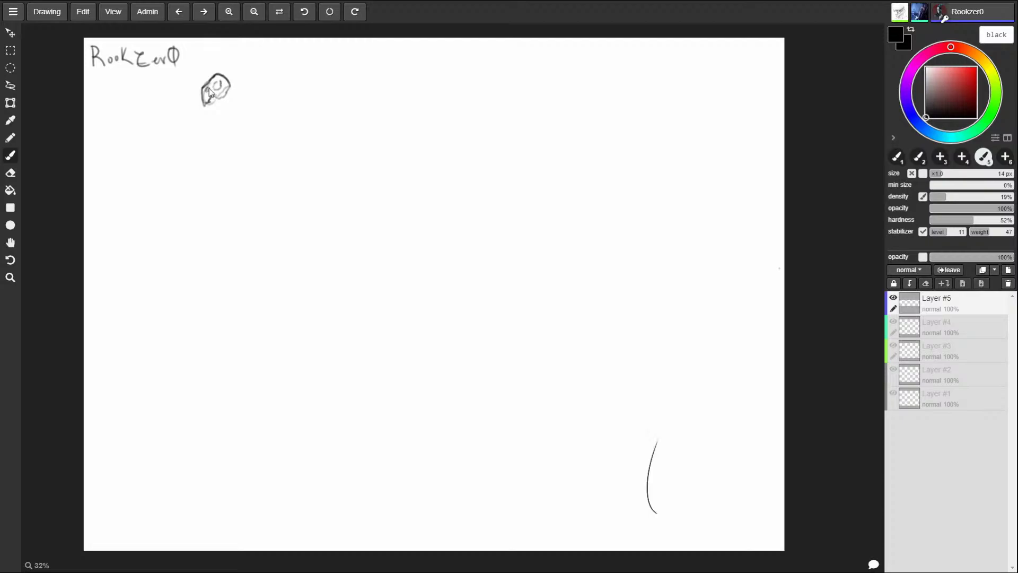
key(ctrl+z)
mouse_move(205, 79)
mouse_down()
mouse_move(212, 74)
mouse_move(199, 89)
mouse_move(210, 100)
mouse_up()
drag(590, 536, 686, 379)
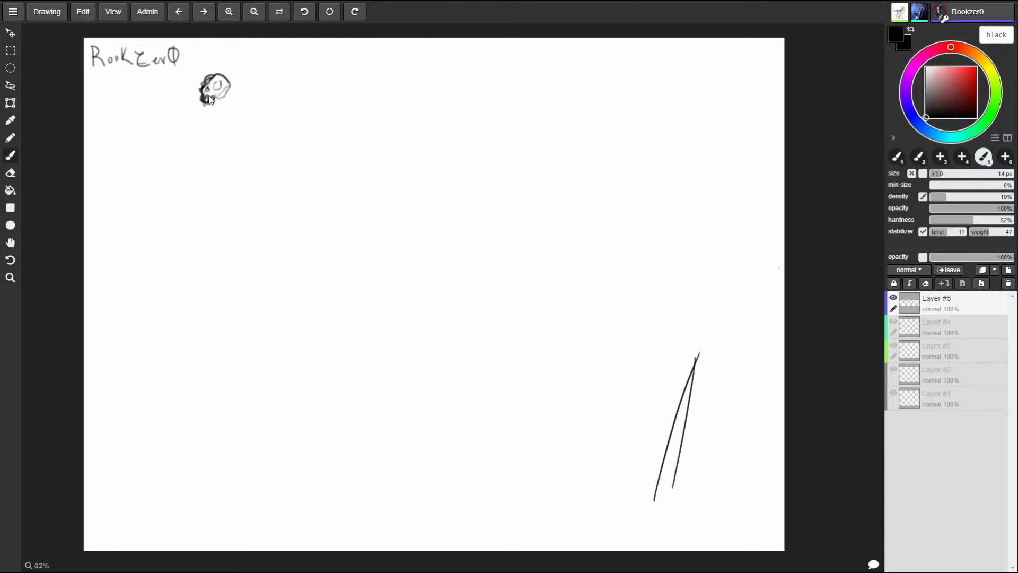
- Sketch a slanted dagger grip with a star-shaped guard below the skull, and lighten the grip's lines with the eraser
mouse_move(205, 103)
mouse_down()
mouse_move(183, 147)
mouse_move(201, 139)
mouse_move(218, 104)
mouse_move(181, 144)
mouse_move(189, 154)
mouse_move(175, 148)
mouse_move(187, 151)
mouse_up()
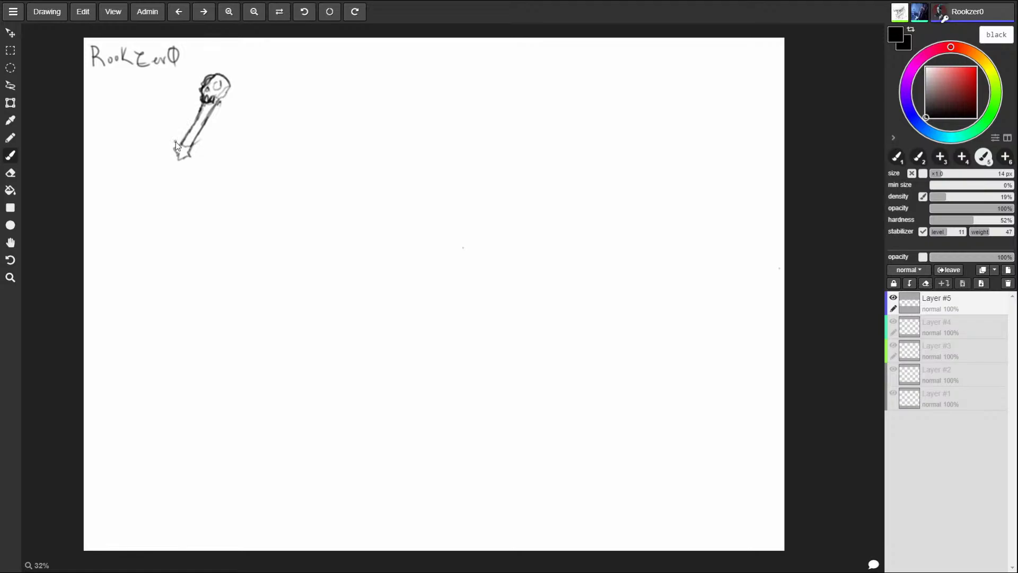
key(e)
drag(204, 113, 183, 143)
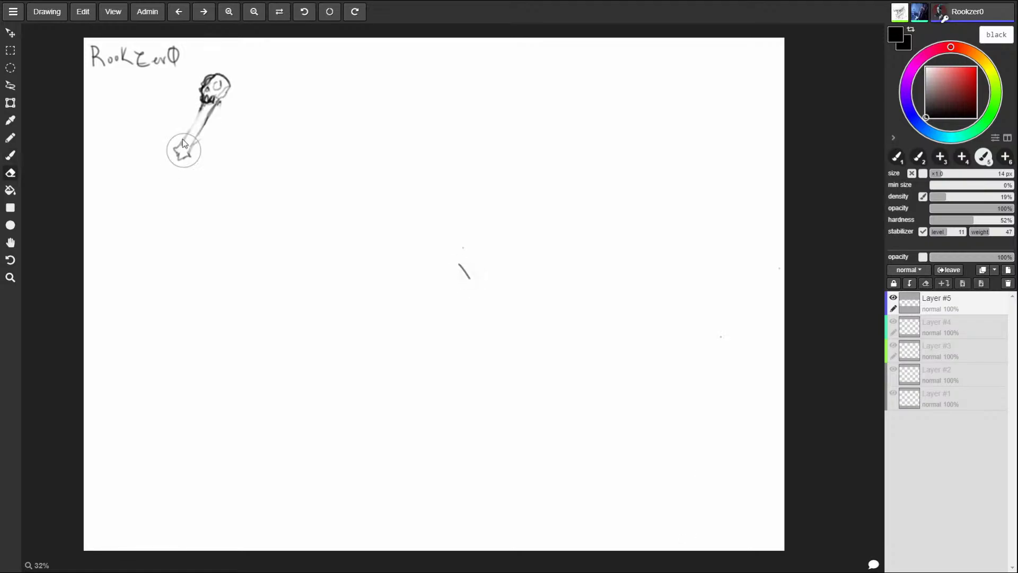
- Draw the dagger's long curved, pointed blade below the guard and add bone-like ribs to the grip
key(b)
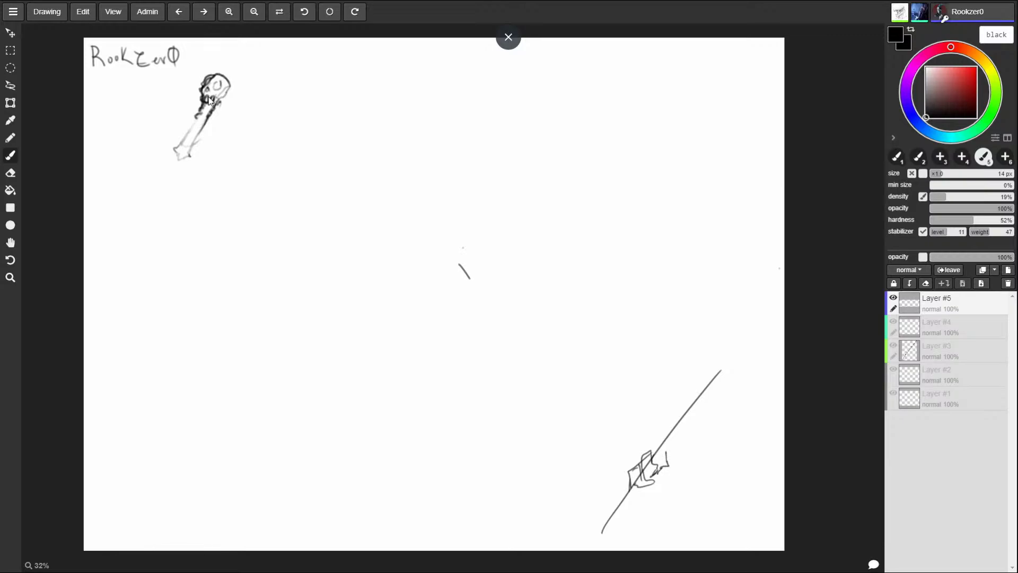
mouse_move(649, 449)
mouse_down()
mouse_move(660, 441)
mouse_move(664, 450)
mouse_move(669, 427)
mouse_move(672, 446)
mouse_move(679, 415)
mouse_move(682, 442)
mouse_up()
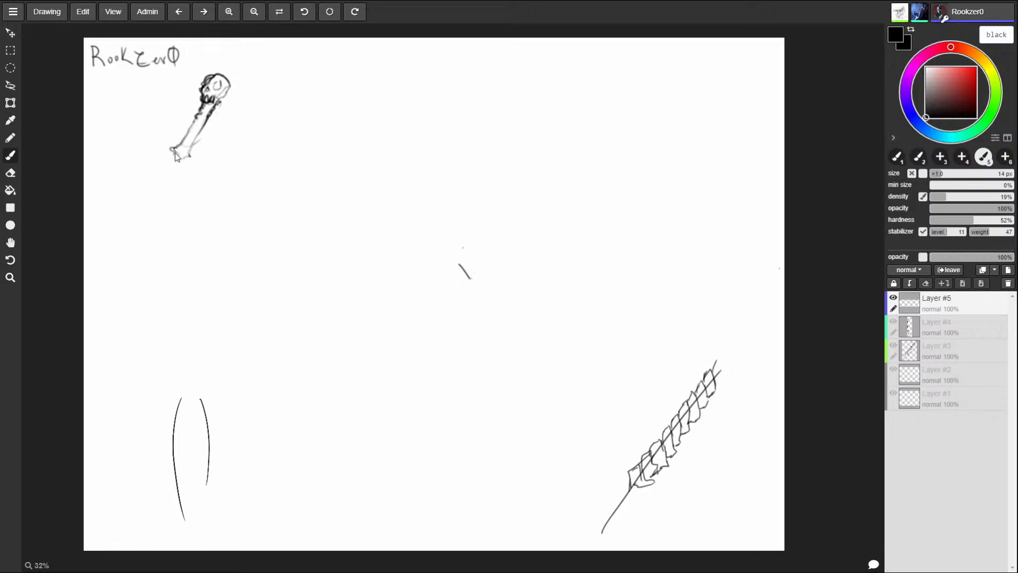
drag(140, 210, 115, 272)
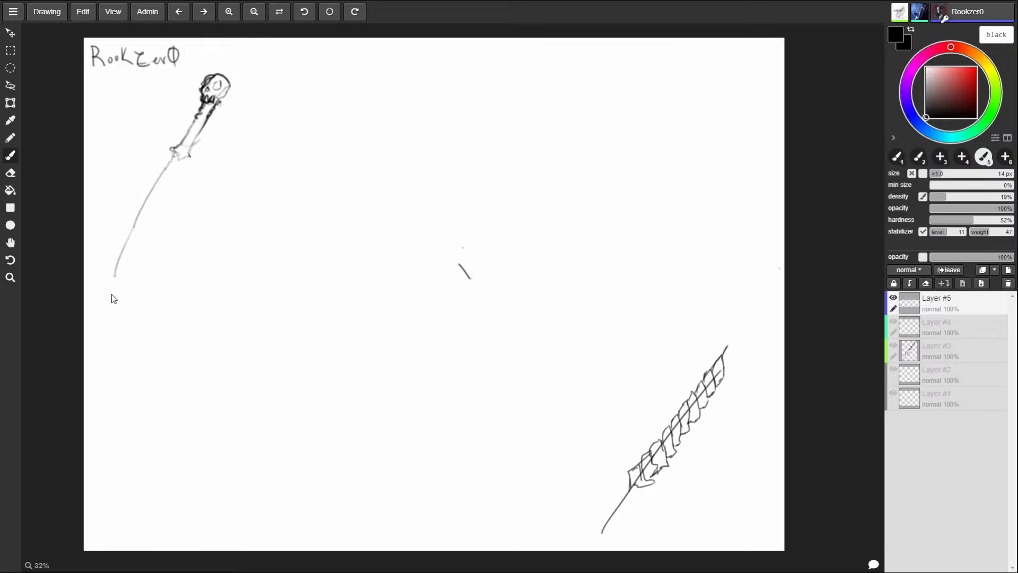
mouse_move(108, 314)
mouse_down()
mouse_move(185, 169)
mouse_move(107, 314)
mouse_up()
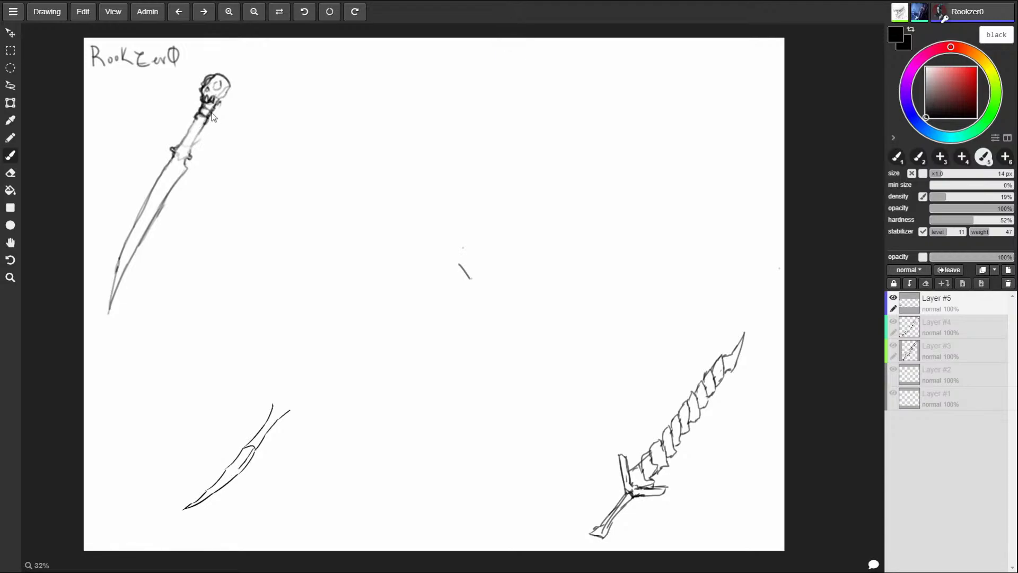
drag(211, 122, 199, 133)
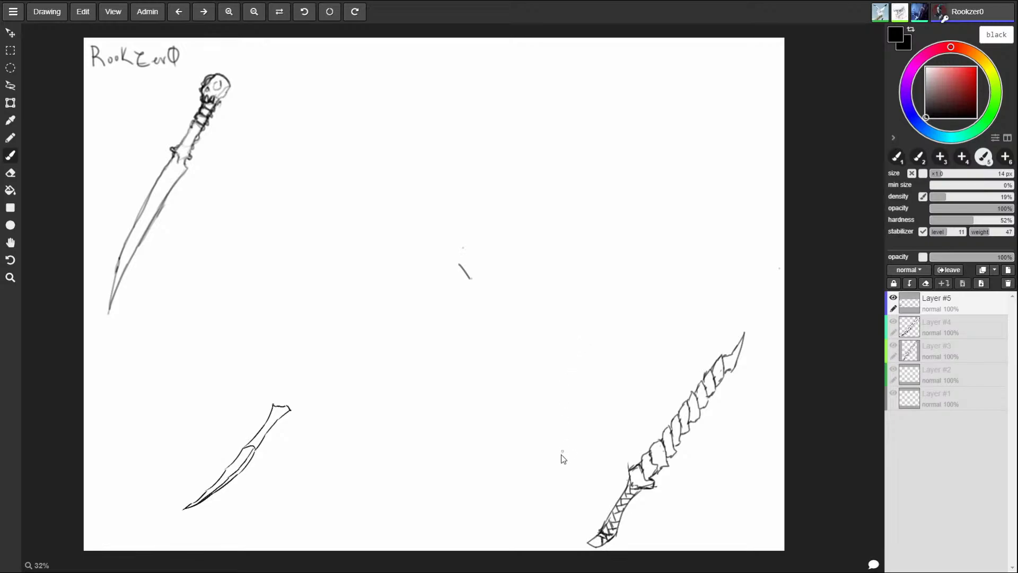
drag(560, 439, 559, 509)
mouse_move(564, 440)
mouse_down()
mouse_move(556, 412)
mouse_move(576, 404)
mouse_move(554, 394)
mouse_move(573, 378)
mouse_move(572, 366)
mouse_move(557, 374)
mouse_move(570, 349)
mouse_move(558, 440)
mouse_up()
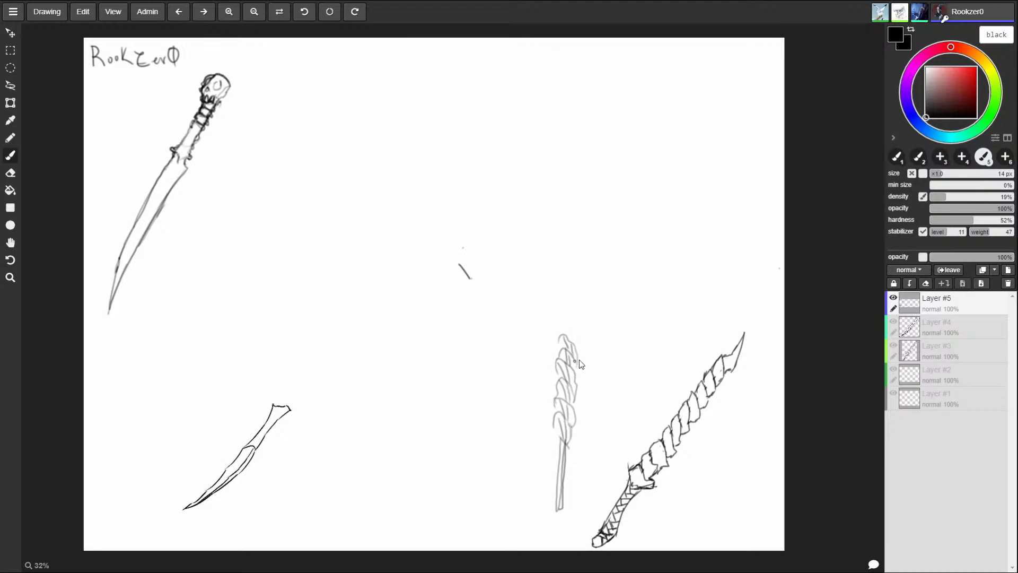
key(e)
mouse_move(570, 350)
mouse_down()
mouse_move(553, 368)
mouse_move(580, 359)
mouse_move(565, 516)
mouse_up()
key(b)
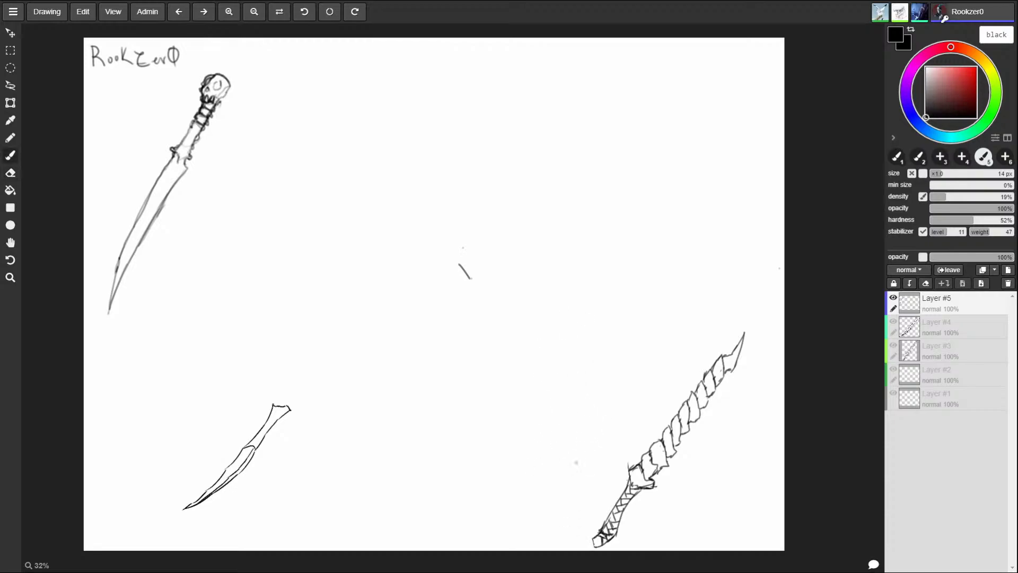
drag(457, 290, 471, 275)
drag(465, 244, 545, 228)
key(ctrl+z)
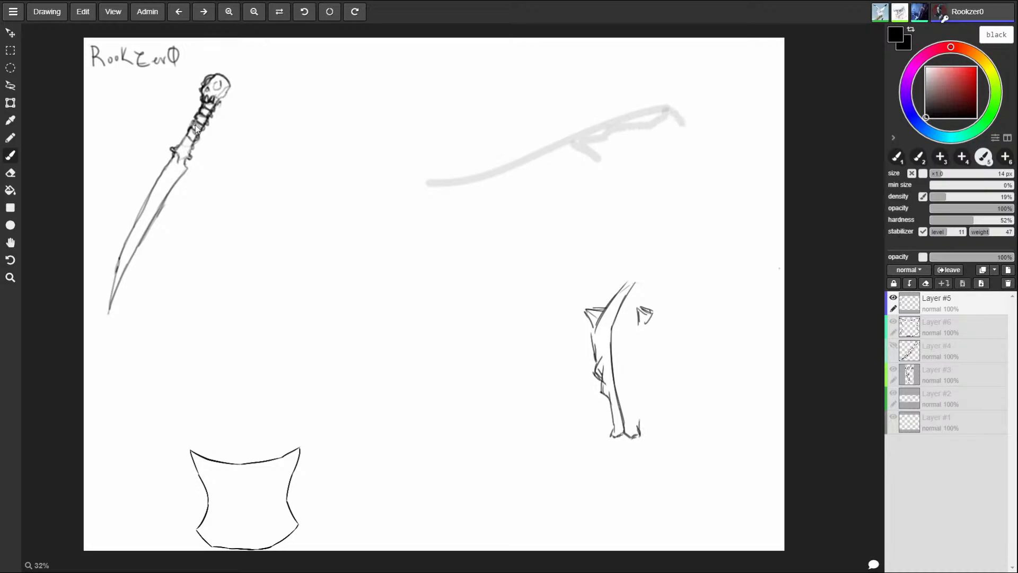
- Handwrite the note "necror" beside the artist's handle and undo the stray dot after it
drag(214, 50, 256, 49)
click(285, 55)
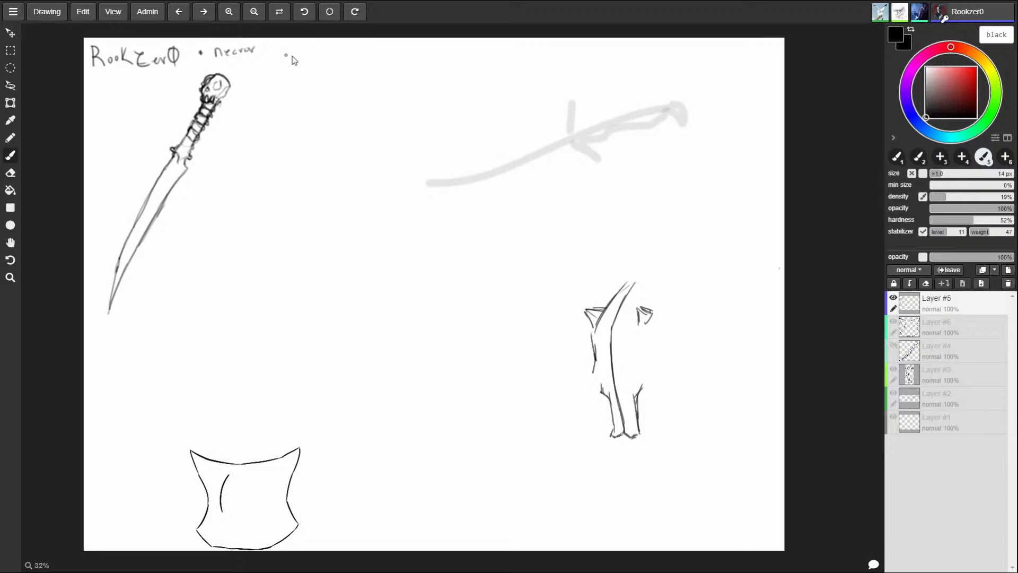
key(ctrl+z)
- Handwrite the item list "Dagger, Masks, Totem, Staff, Book" along the canvas's top edge
mouse_move(325, 42)
mouse_down()
mouse_move(327, 53)
mouse_move(359, 59)
mouse_up()
click(370, 54)
drag(365, 50, 436, 51)
drag(433, 45, 445, 48)
drag(452, 41, 456, 45)
drag(457, 47, 472, 50)
drag(476, 48, 475, 53)
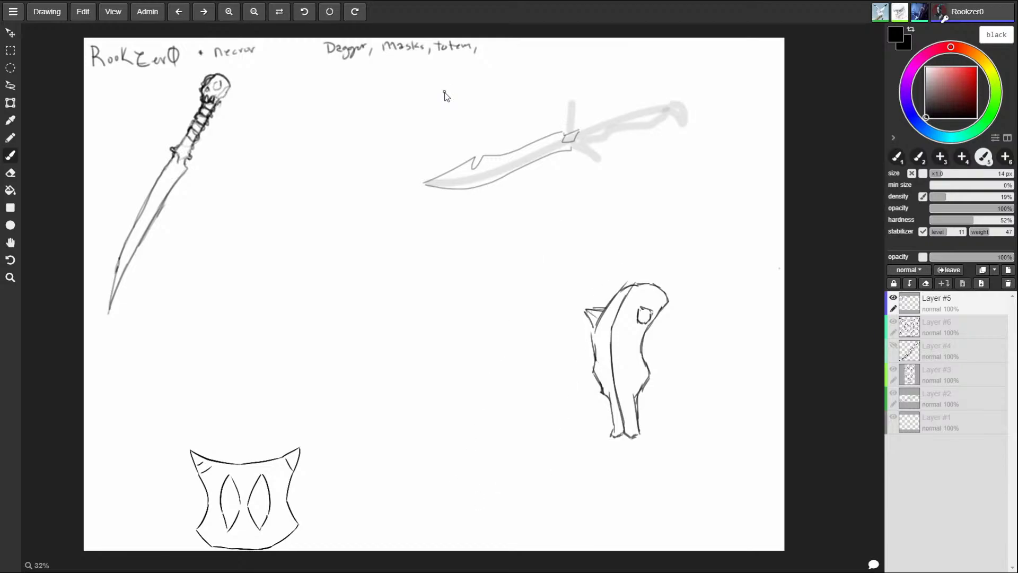
mouse_move(489, 42)
mouse_down()
mouse_move(487, 52)
mouse_move(496, 44)
mouse_up()
drag(503, 48, 514, 53)
drag(505, 45, 521, 45)
drag(526, 49, 549, 44)
drag(557, 39, 557, 51)
drag(564, 43, 566, 48)
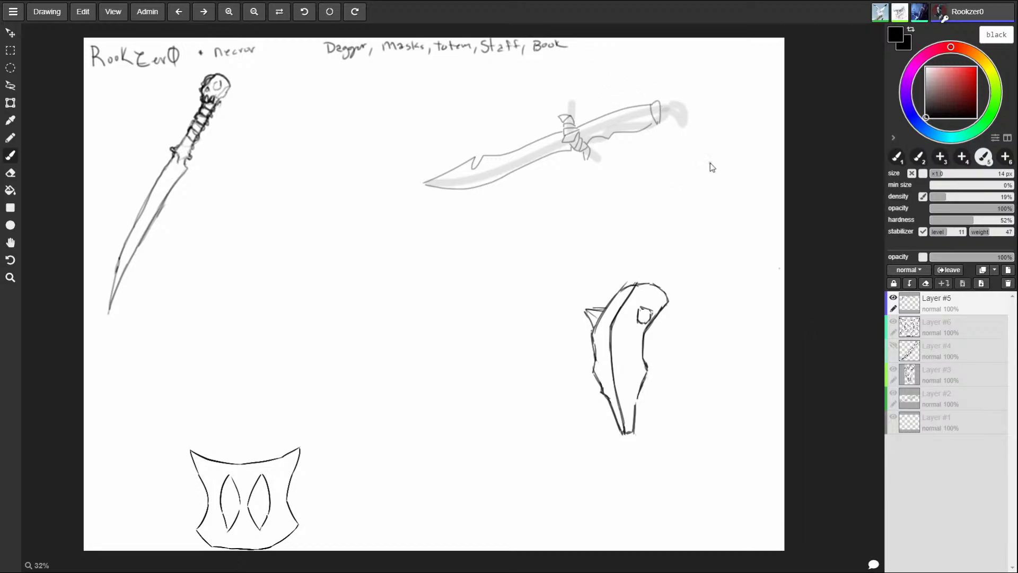
- Refine the dagger's guard with spiked points and darker outlines where it meets the grip and blade
drag(710, 163, 697, 175)
key(e)
key(b)
drag(184, 158, 191, 167)
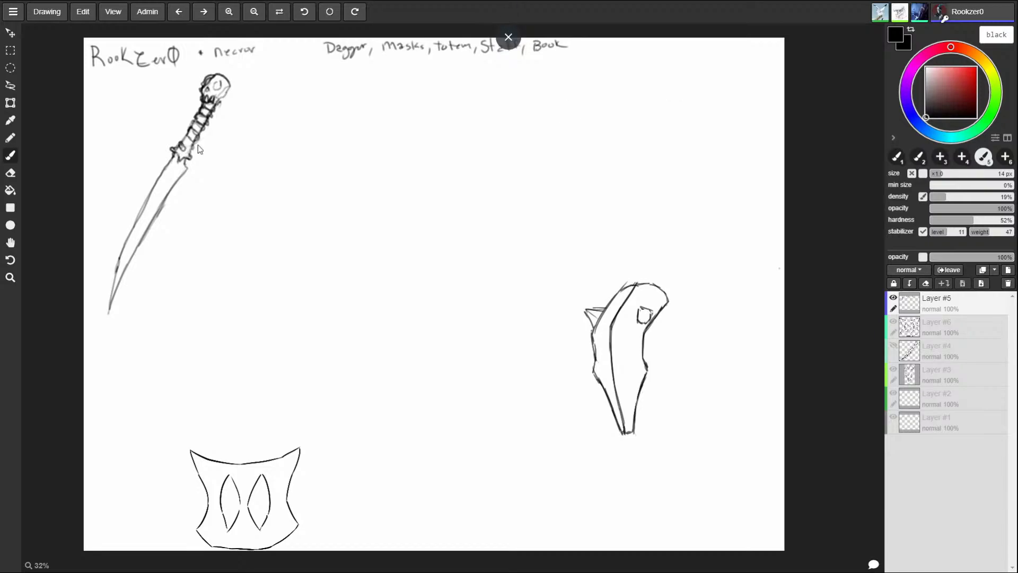
drag(193, 147, 188, 141)
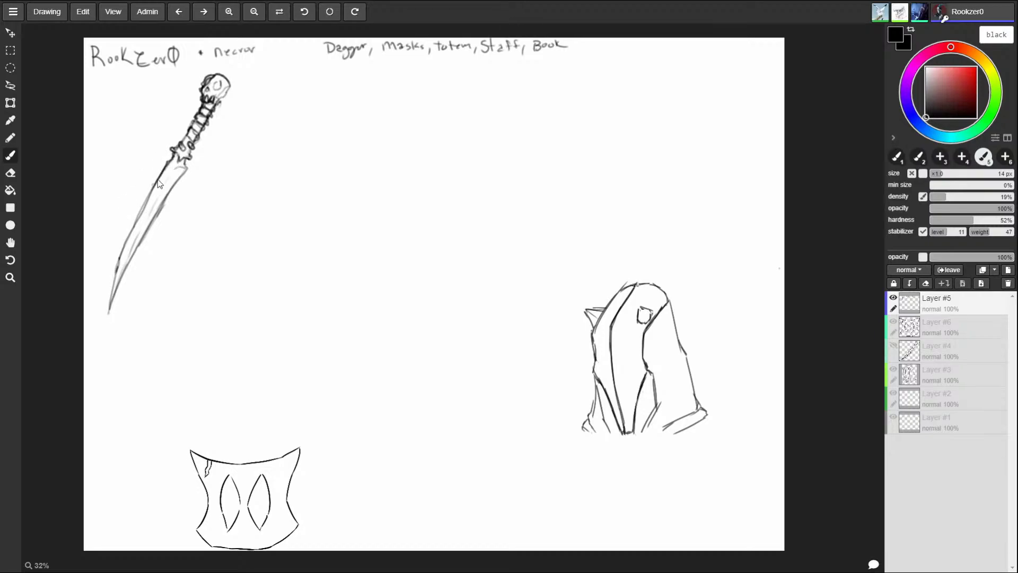
- Darken the curved blade's outline and shade the blade with hatching and an inner contour line
drag(150, 189, 110, 303)
mouse_move(121, 255)
mouse_down()
mouse_move(109, 314)
mouse_move(178, 178)
mouse_up()
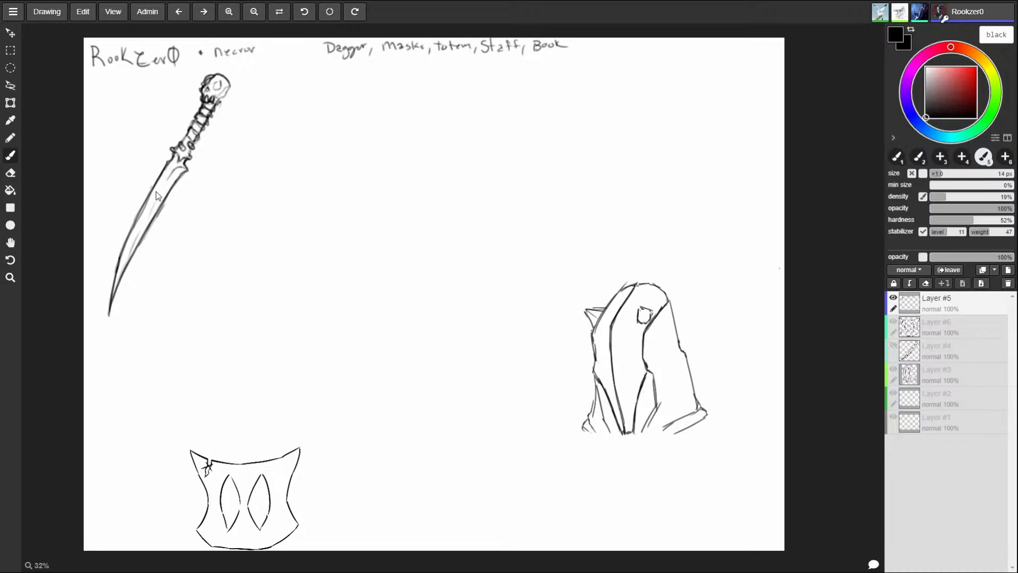
drag(163, 176, 170, 164)
mouse_move(184, 179)
mouse_down()
mouse_move(176, 168)
mouse_move(163, 186)
mouse_move(116, 291)
mouse_up()
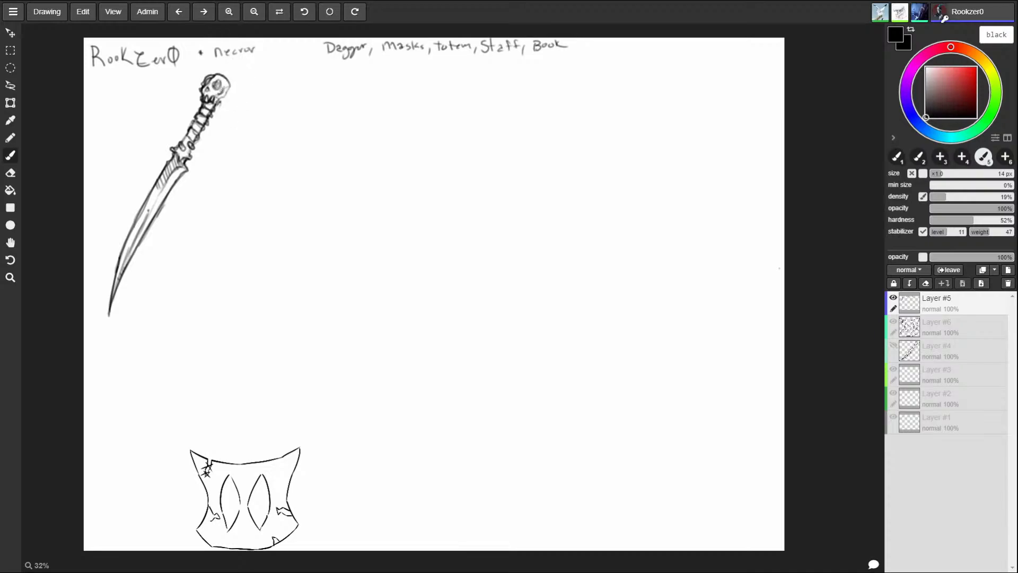
- Darken the skull pommel's eye socket and facial details and reinforce its outline
mouse_move(615, 528)
mouse_down()
mouse_move(631, 463)
mouse_move(652, 433)
mouse_up()
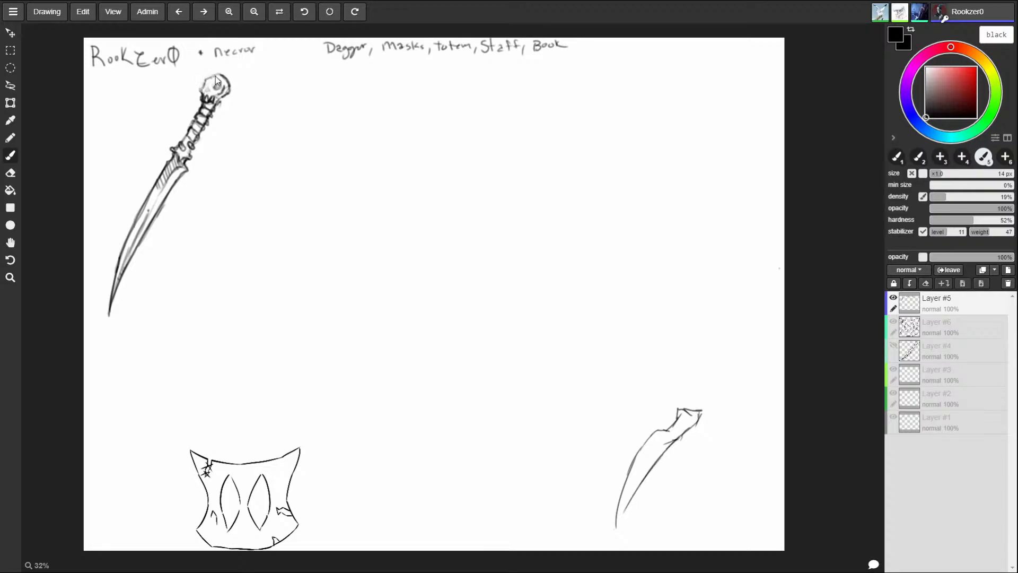
mouse_move(208, 85)
mouse_down()
mouse_move(223, 95)
mouse_move(212, 99)
mouse_up()
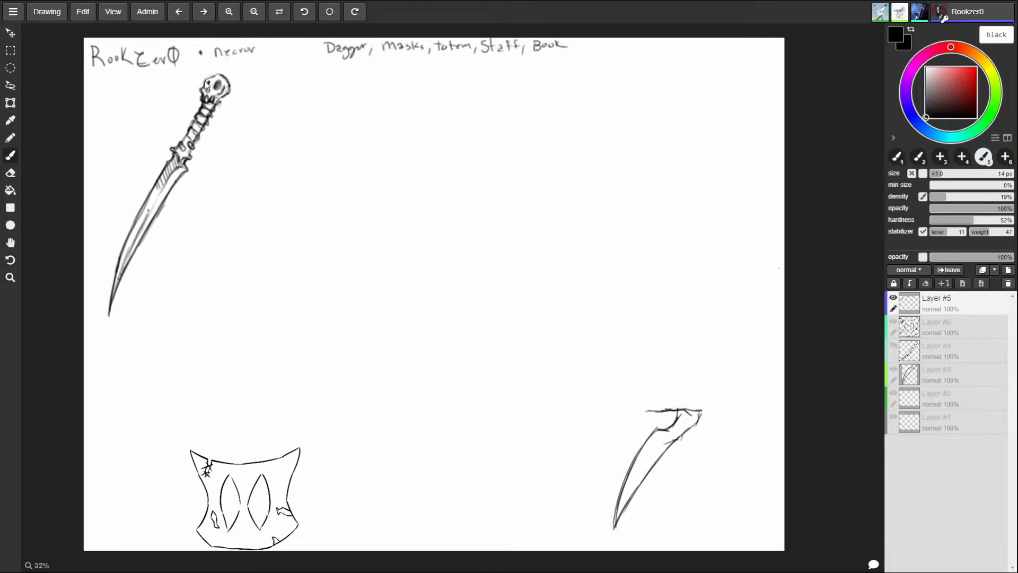
mouse_move(219, 74)
mouse_down()
mouse_move(234, 94)
mouse_move(219, 98)
mouse_up()
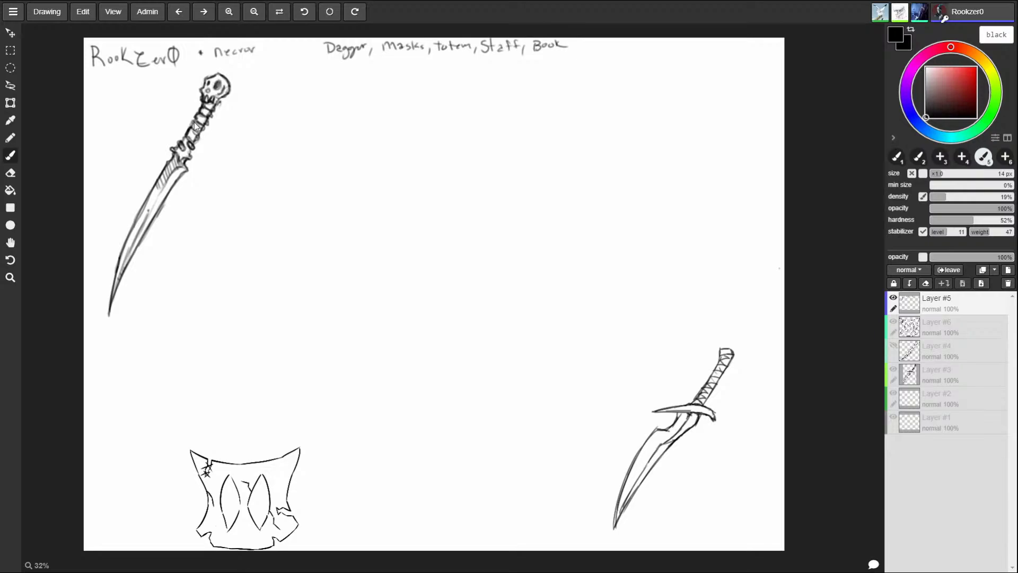
- Clear the finished skull-pommel dagger from the canvas's upper-left area, keeping the handwritten notes
key(z)
scroll(201, 142, up, 3)
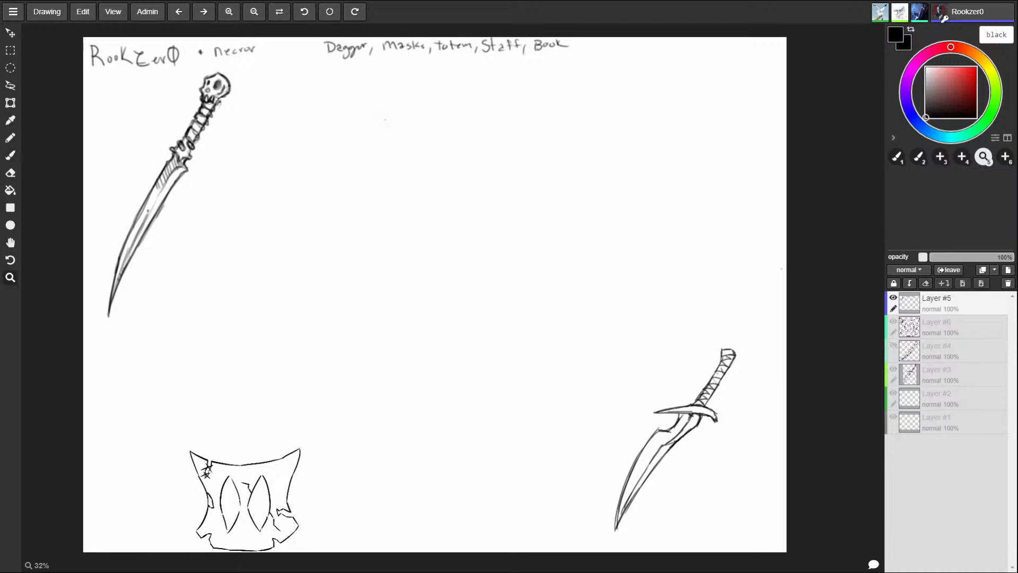
drag(516, 287, 474, 154)
key(z)
scroll(450, 227, down, 3)
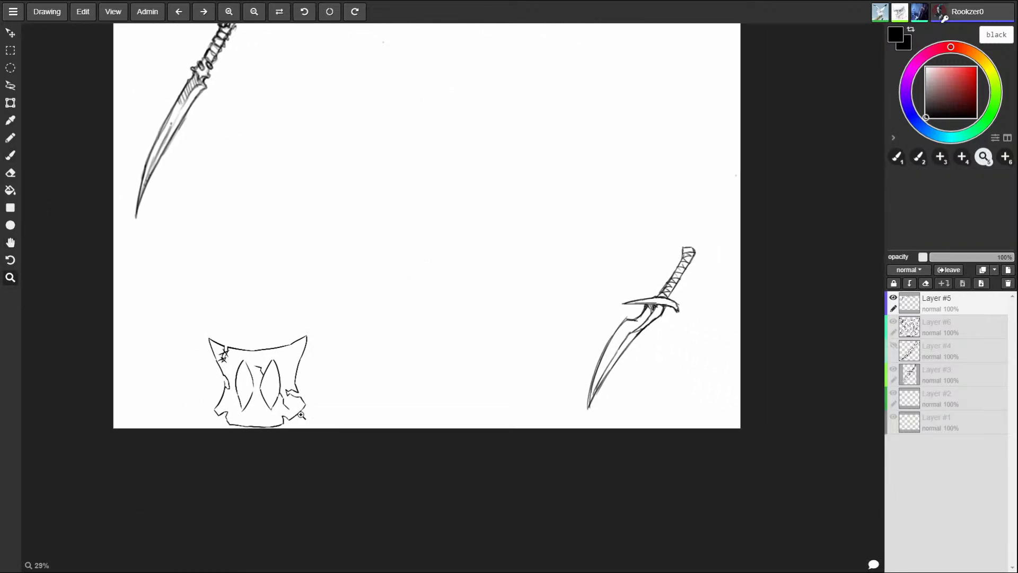
drag(324, 191, 316, 287)
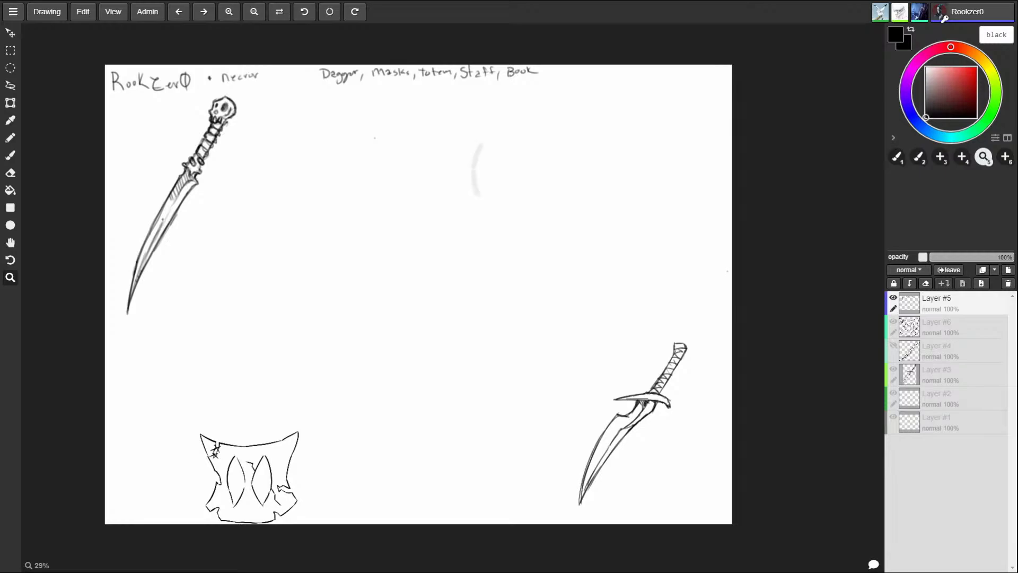
scroll(316, 282, up, 1)
key(b)
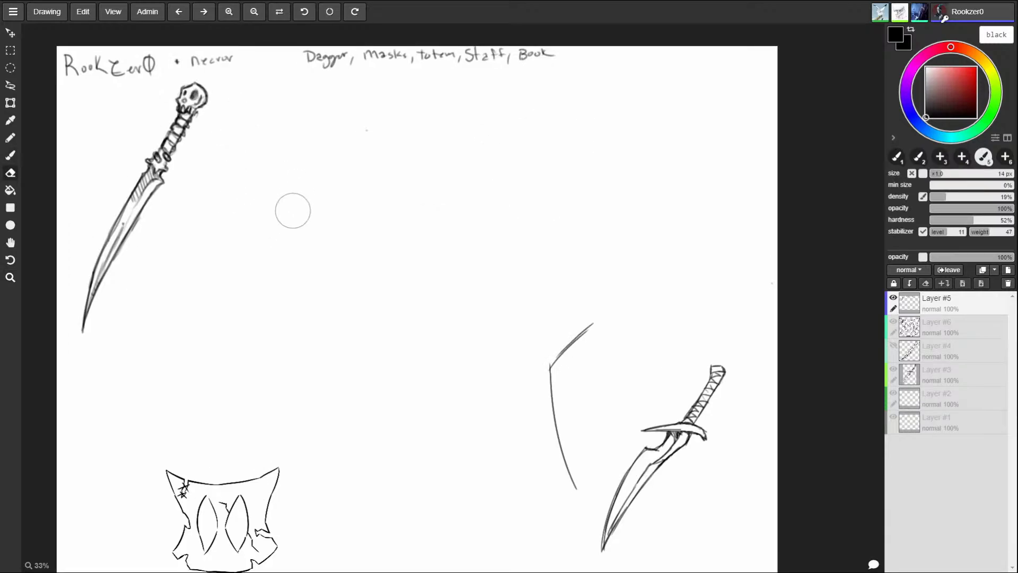
key(e)
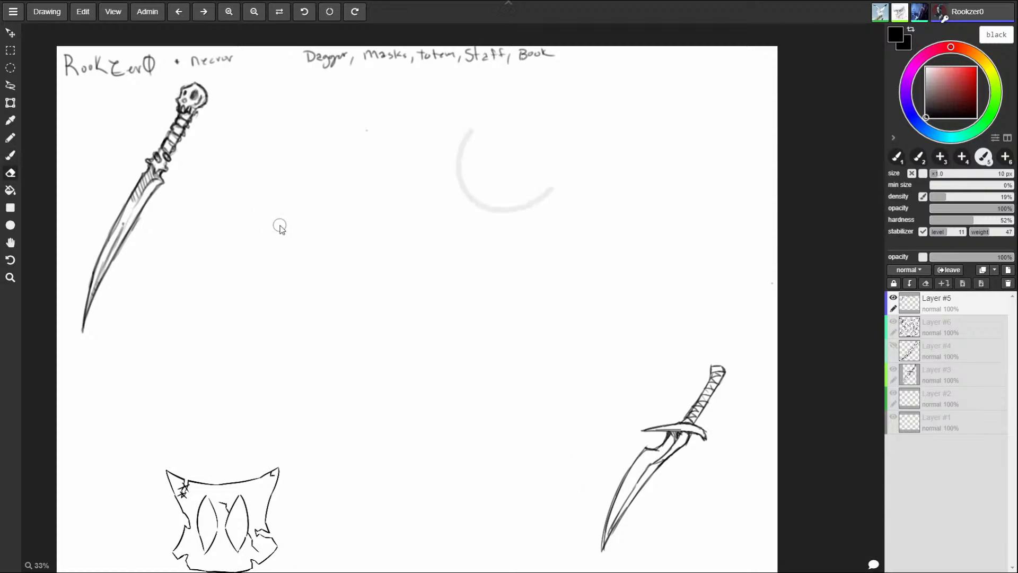
key(b)
mouse_move(196, 97)
mouse_down()
mouse_move(187, 95)
mouse_move(195, 81)
mouse_move(117, 223)
mouse_move(103, 284)
mouse_move(68, 350)
mouse_move(186, 126)
mouse_move(170, 118)
mouse_up()
key(e)
- Sketch a bird skull with a pointed beak and an eye socket in the cleared upper-left area using the 12 px brush
key(b)
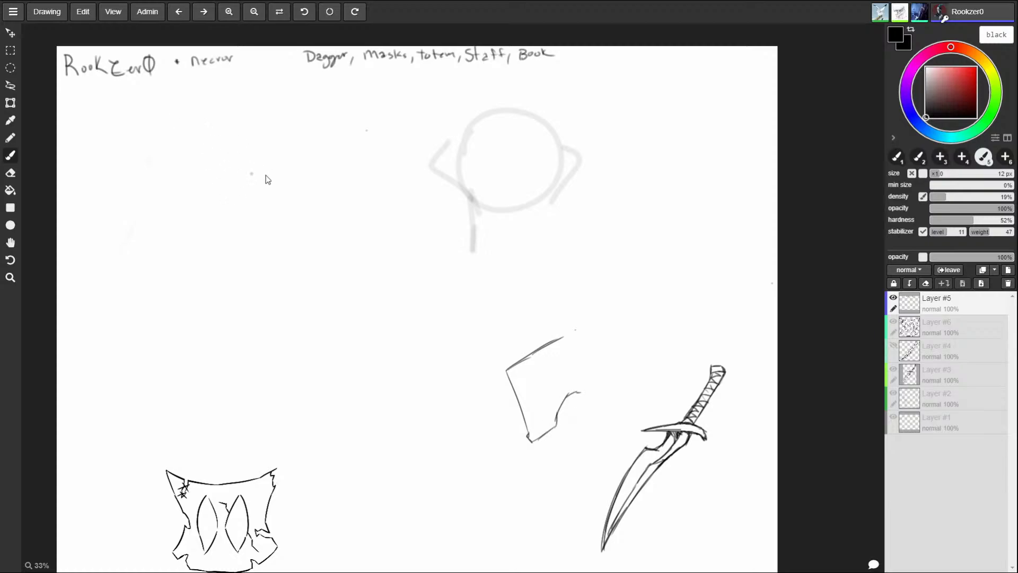
mouse_move(269, 123)
mouse_down()
mouse_move(265, 107)
mouse_move(235, 129)
mouse_move(226, 166)
mouse_up()
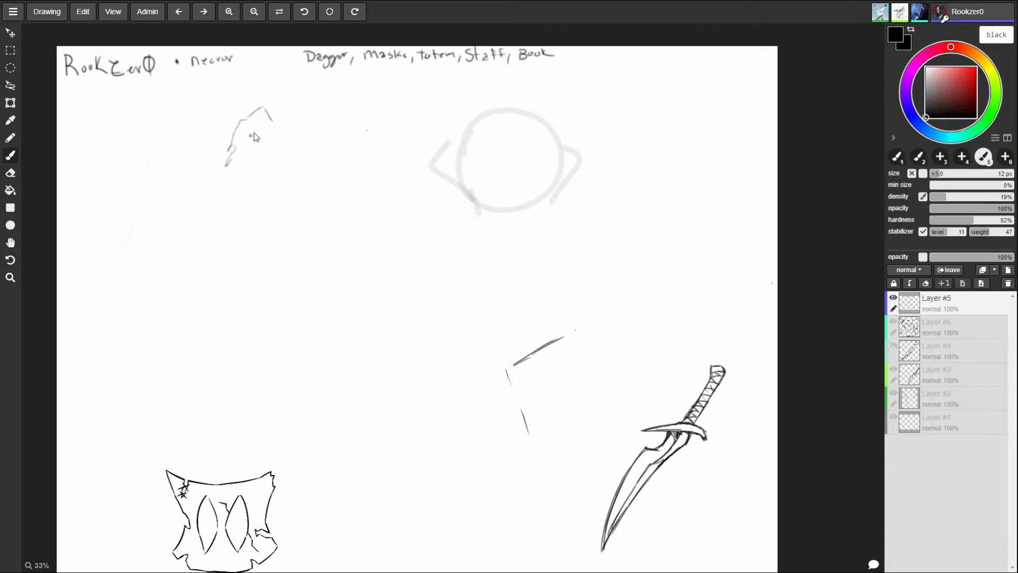
mouse_move(231, 163)
mouse_down()
mouse_move(271, 123)
mouse_move(257, 107)
mouse_move(245, 144)
mouse_up()
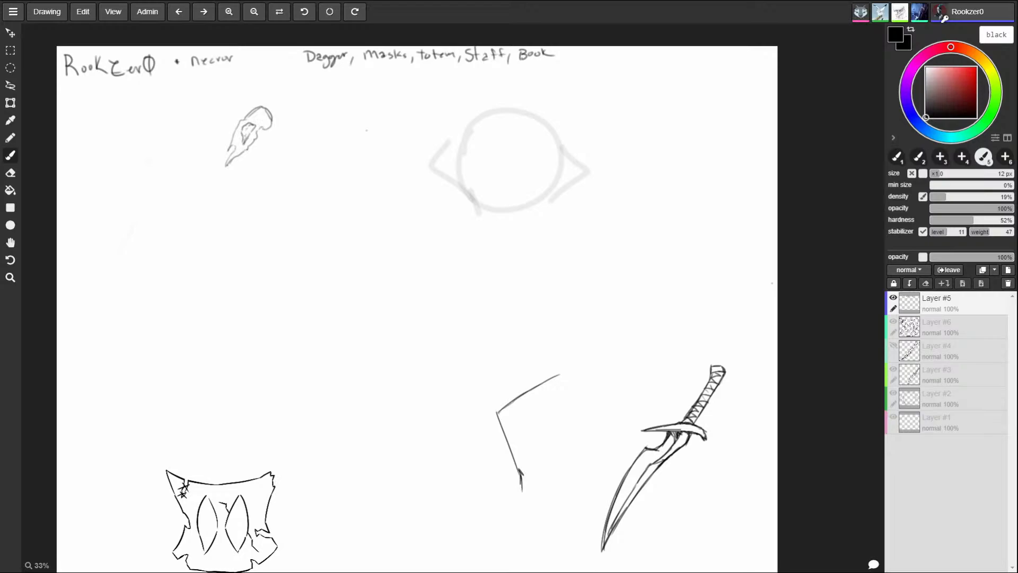
- Darken the bird skull's eye socket and outline, and add jagged beak details and a small jaw hook
mouse_move(248, 137)
mouse_down()
mouse_move(247, 123)
mouse_move(245, 136)
mouse_up()
drag(246, 126, 243, 139)
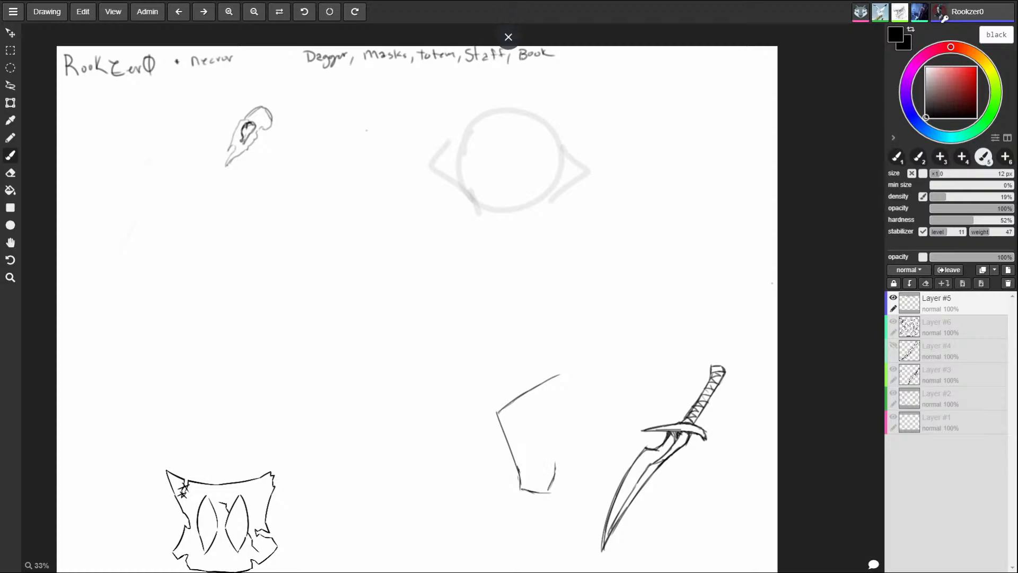
mouse_move(244, 125)
mouse_down()
mouse_move(253, 126)
mouse_move(230, 150)
mouse_move(247, 123)
mouse_move(275, 125)
mouse_move(258, 119)
mouse_up()
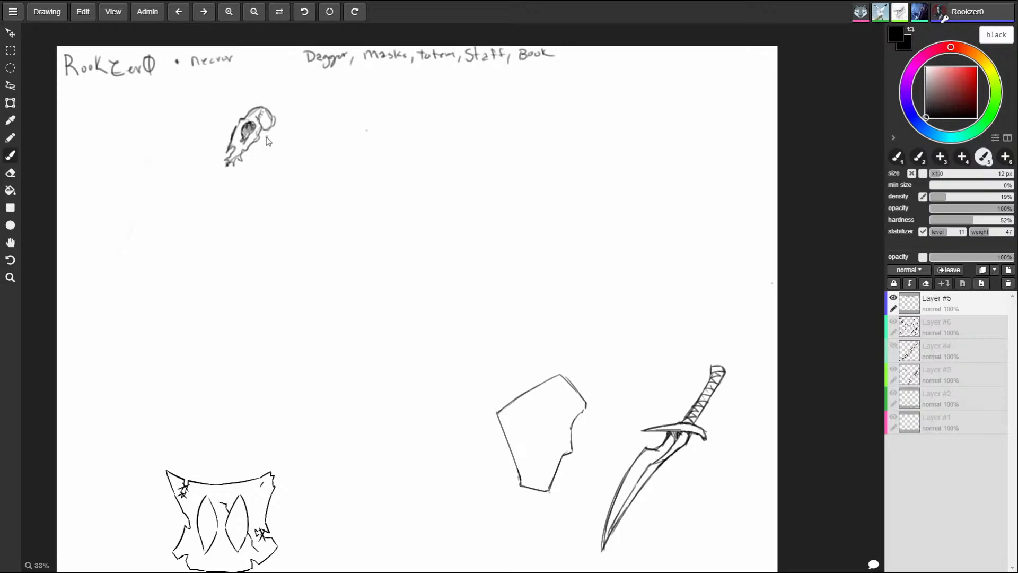
drag(265, 138, 265, 151)
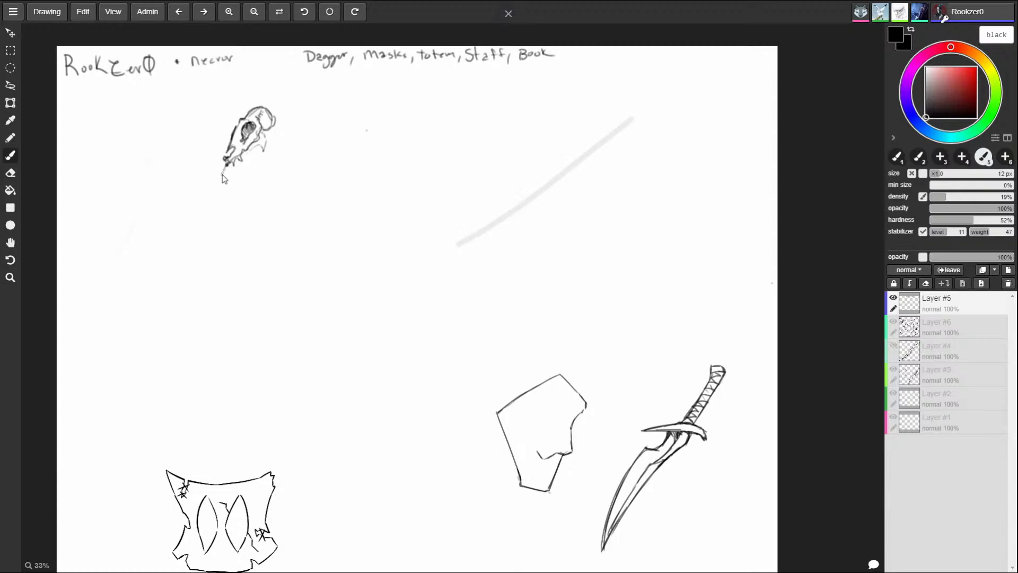
- Sketch a long pointed blade with a crescent notch below the bird skull, and draw a gnarled bone guard above it
drag(221, 174, 215, 182)
mouse_move(221, 180)
mouse_down()
mouse_move(184, 262)
mouse_move(178, 316)
mouse_move(232, 234)
mouse_move(230, 210)
mouse_up()
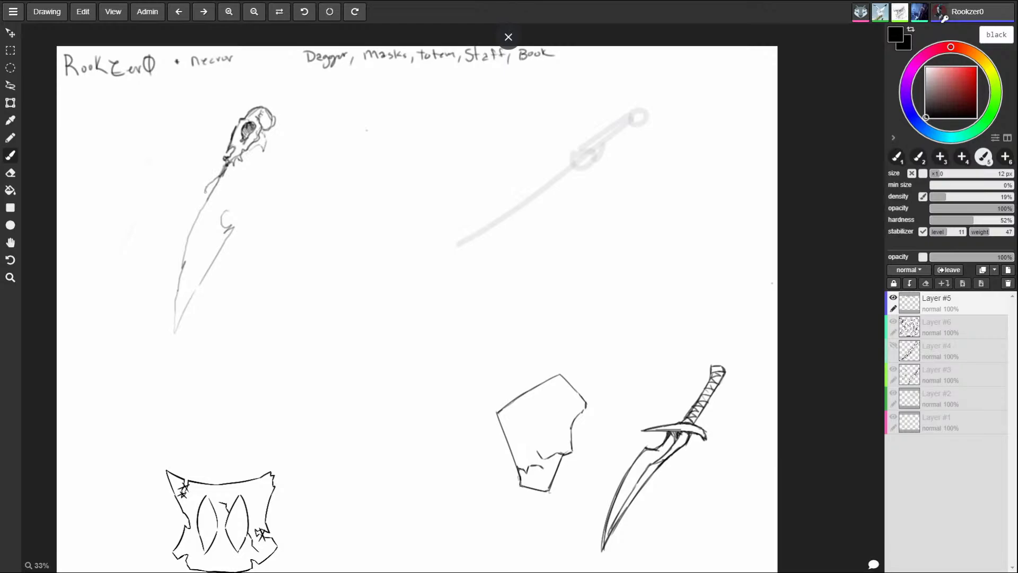
drag(223, 176, 204, 199)
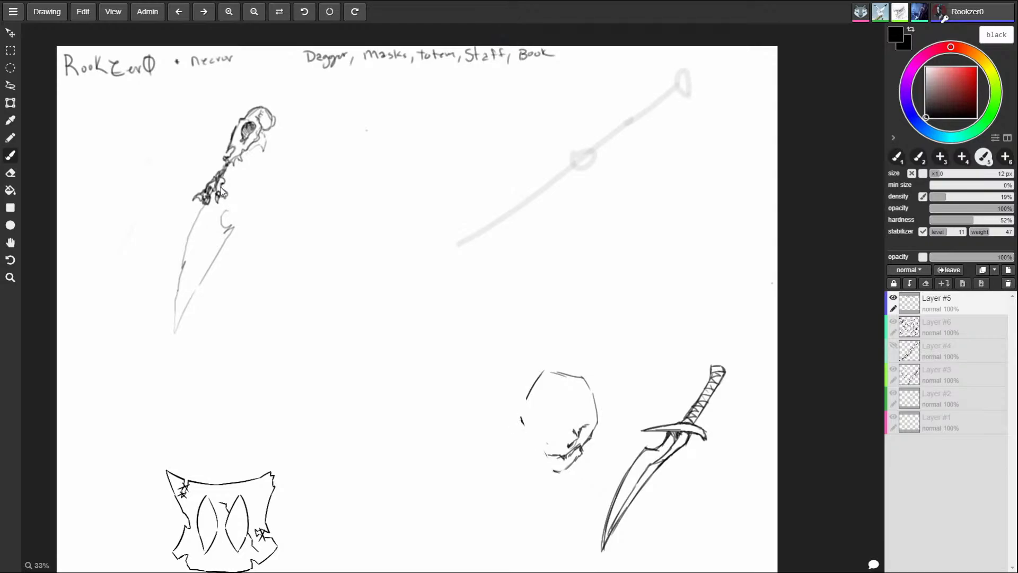
drag(221, 186, 222, 198)
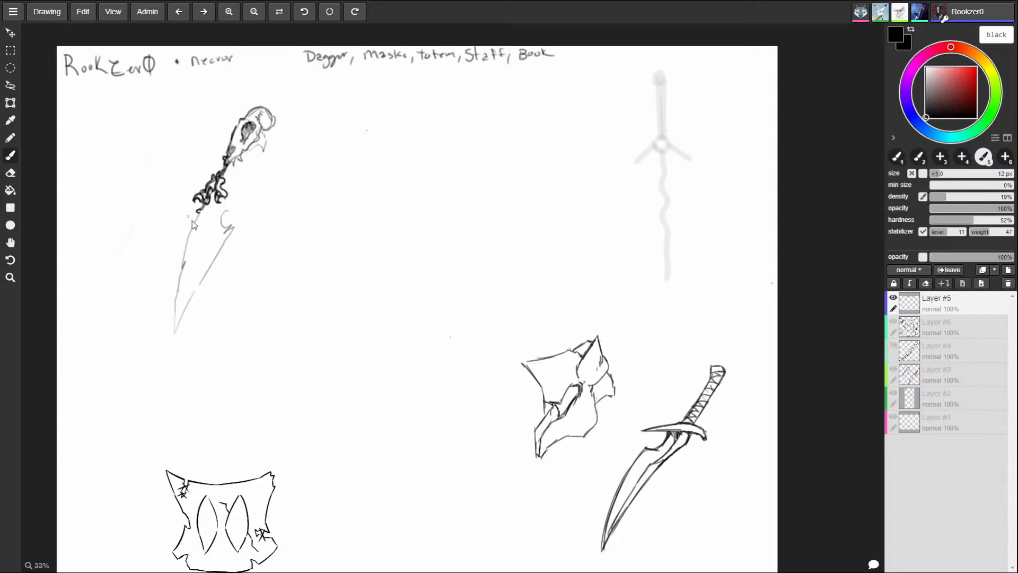
- Darken the blade's outline along both edges, the crescent notch and the tip
drag(198, 213, 177, 286)
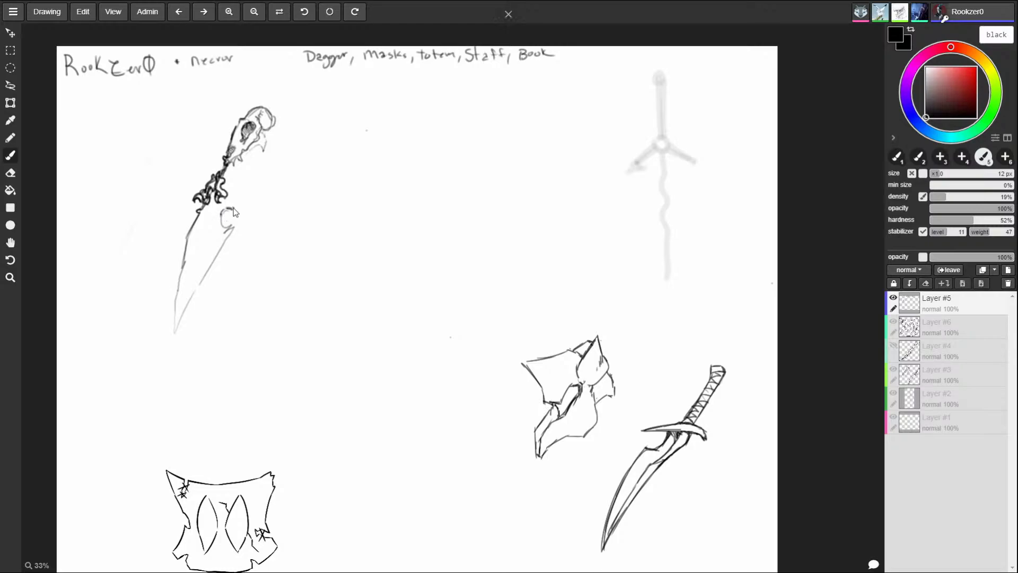
mouse_move(230, 200)
mouse_down()
mouse_move(235, 210)
mouse_move(218, 221)
mouse_move(229, 229)
mouse_up()
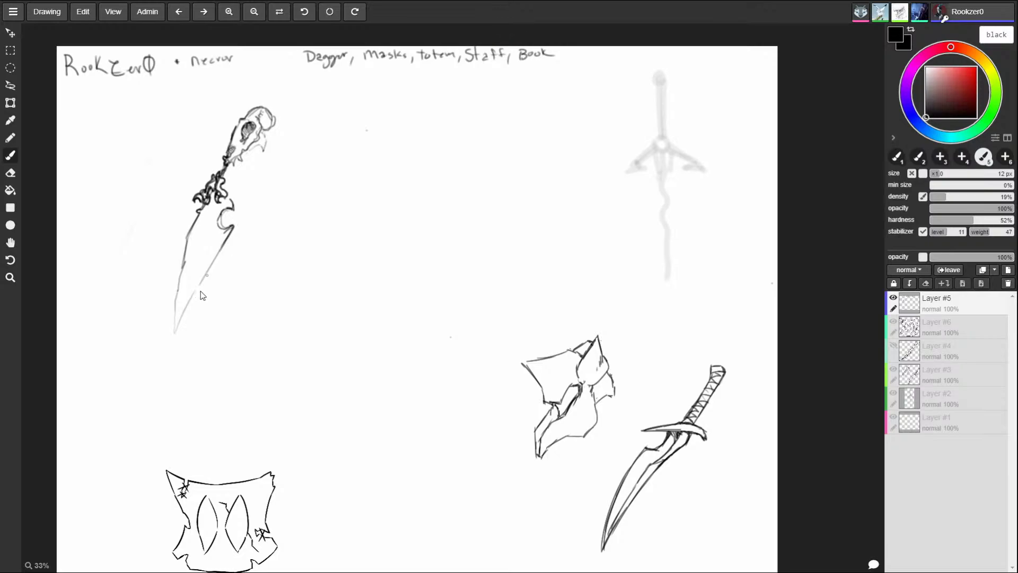
drag(215, 269, 177, 338)
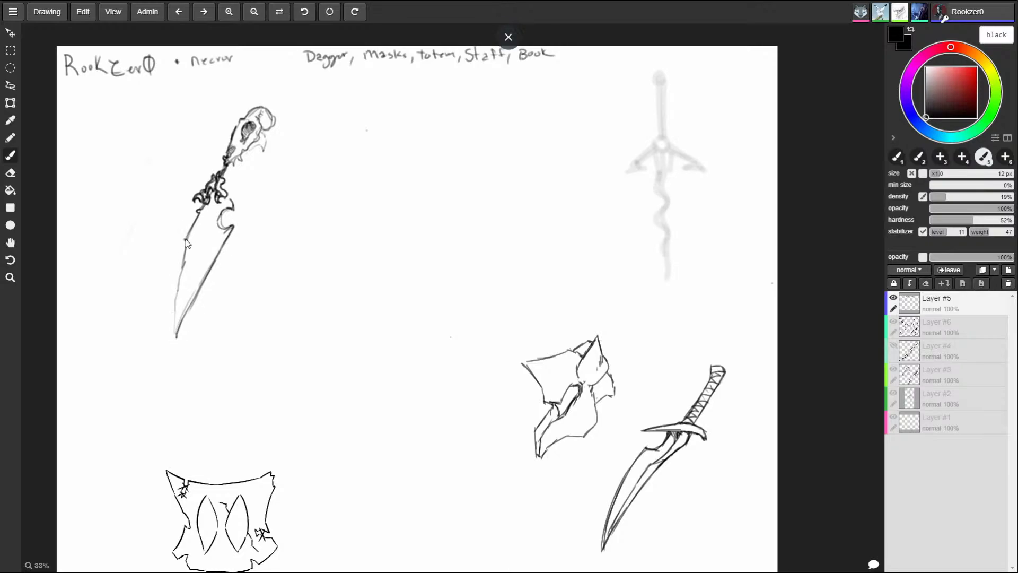
drag(182, 270, 177, 337)
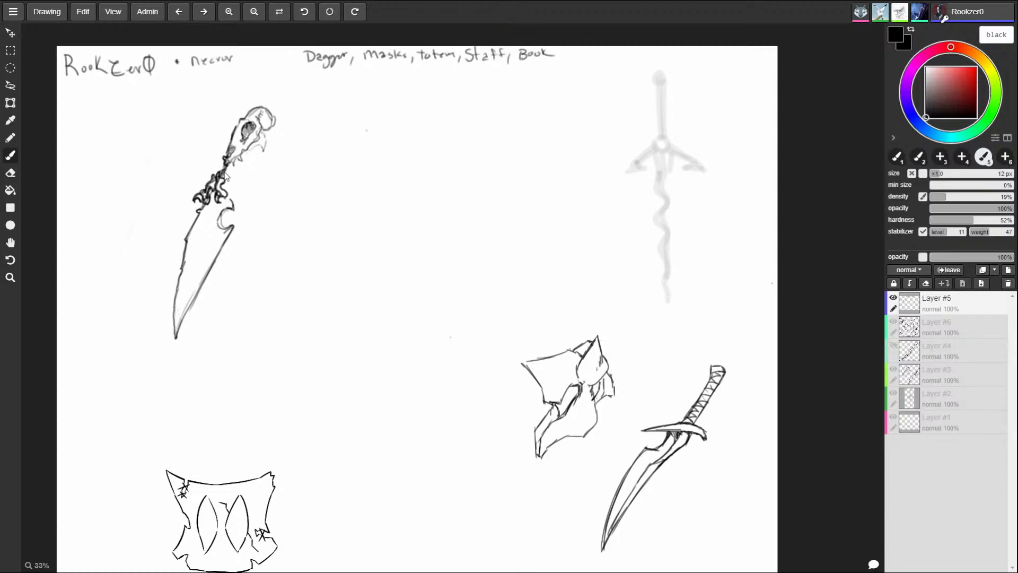
- Draw vertebra-like ridges along the dagger's grip between the bone guard and the skull
drag(232, 197, 229, 189)
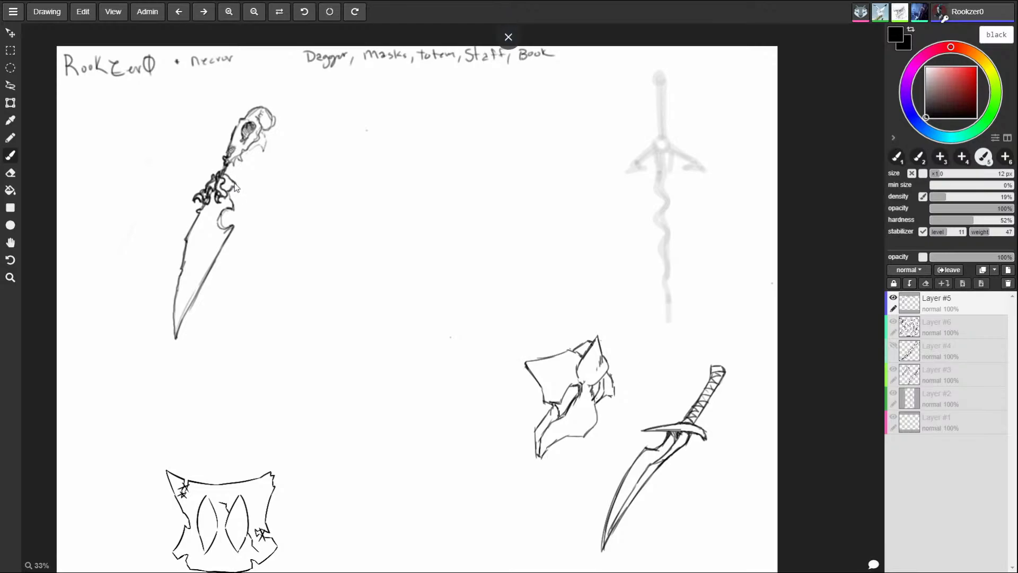
drag(236, 186, 237, 180)
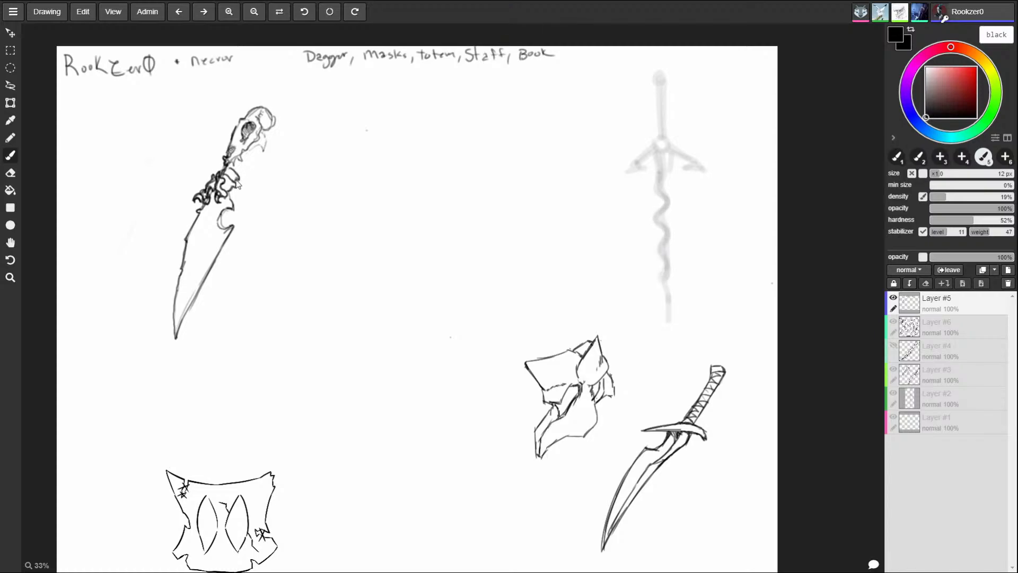
drag(237, 184, 245, 162)
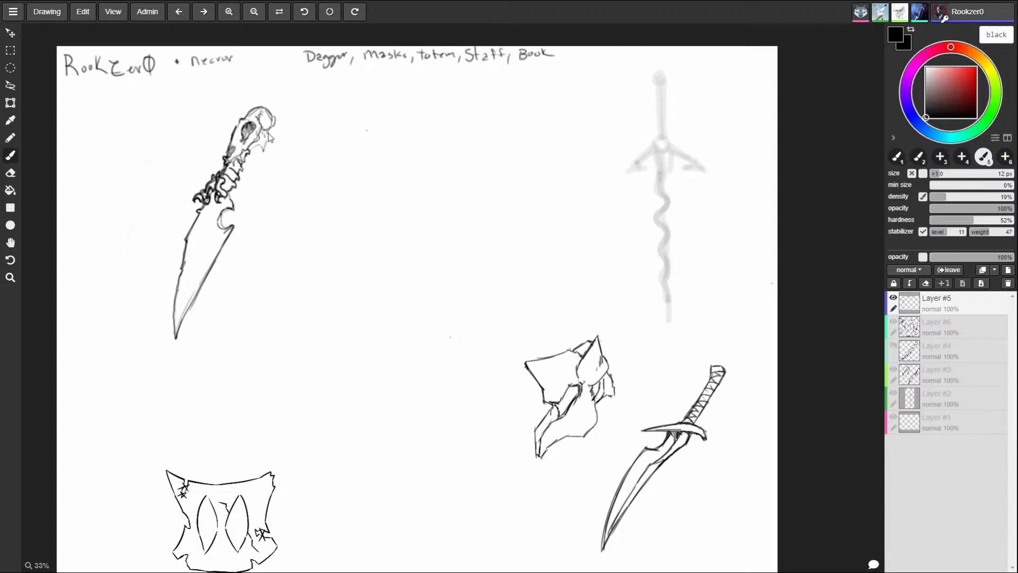
- Handwrite the note "necromany+lycanthrop" beneath the list of item ideas
drag(366, 85, 373, 83)
mouse_move(374, 78)
mouse_down()
mouse_move(418, 73)
mouse_move(424, 96)
mouse_move(434, 78)
mouse_up()
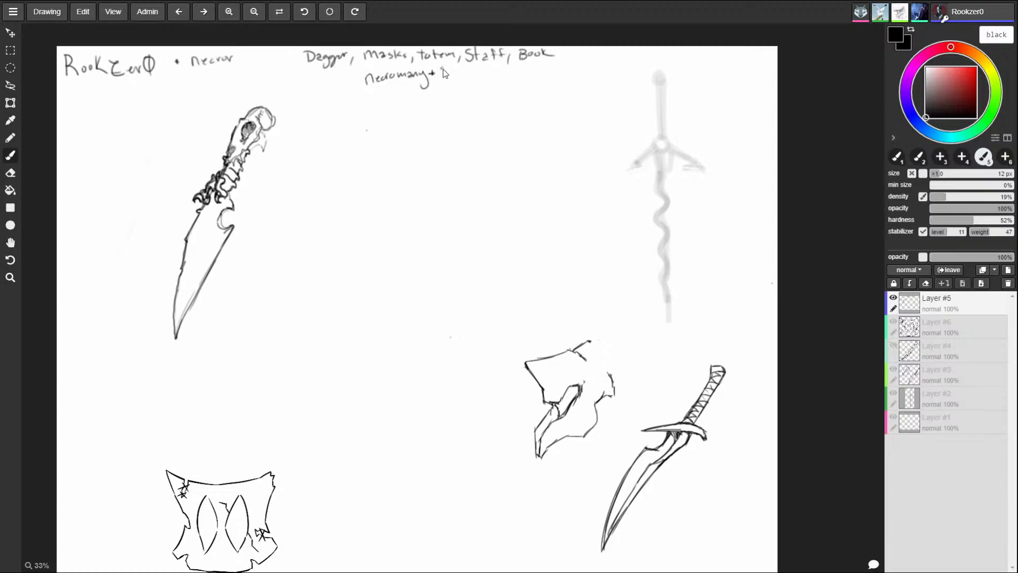
mouse_move(440, 68)
mouse_down()
mouse_move(449, 86)
mouse_move(464, 76)
mouse_up()
drag(466, 75, 484, 73)
drag(483, 69, 498, 72)
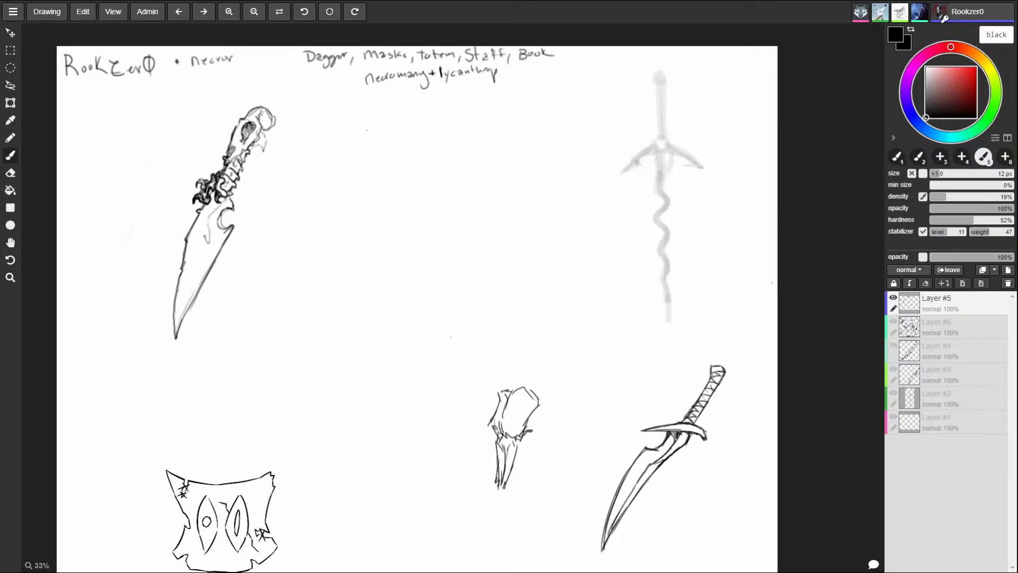
- Draw a wavy engraving down the blade and add light shading along its edges
drag(202, 248, 181, 271)
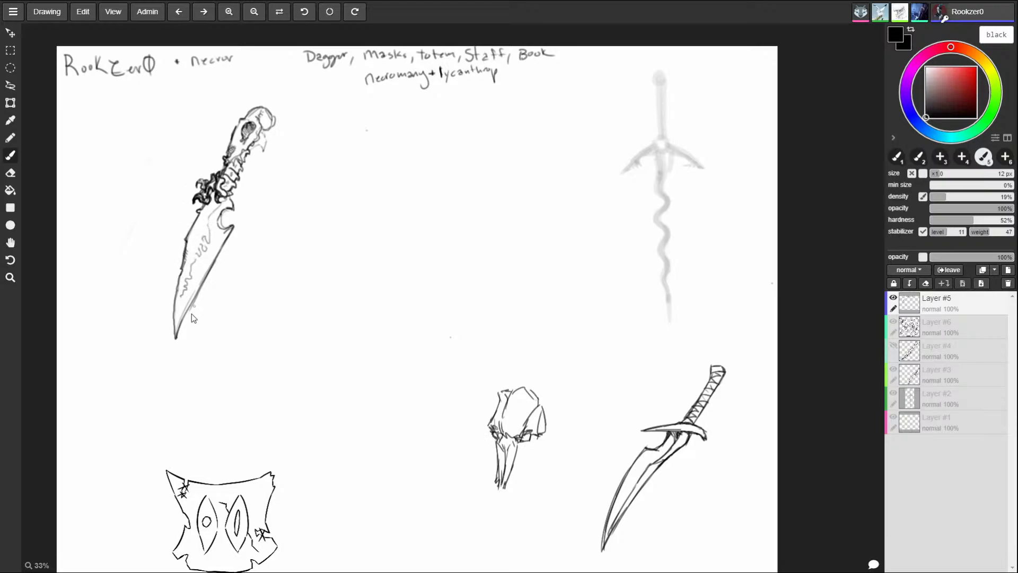
drag(183, 315, 194, 298)
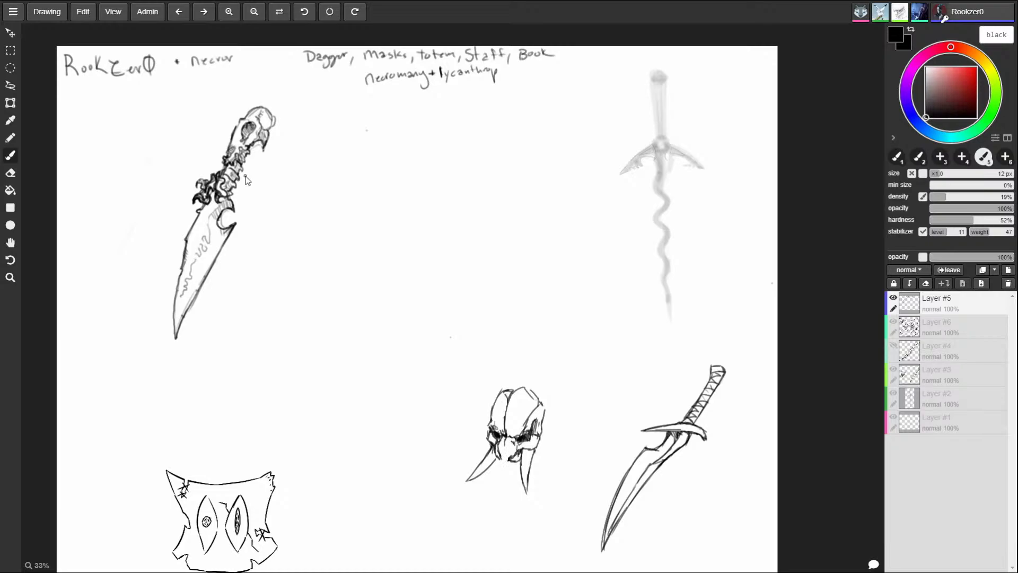
- Carve white highlights into the upper prongs of the bone guard, alternating the eraser with a 9 px brush
key(z)
drag(212, 180, 384, 57)
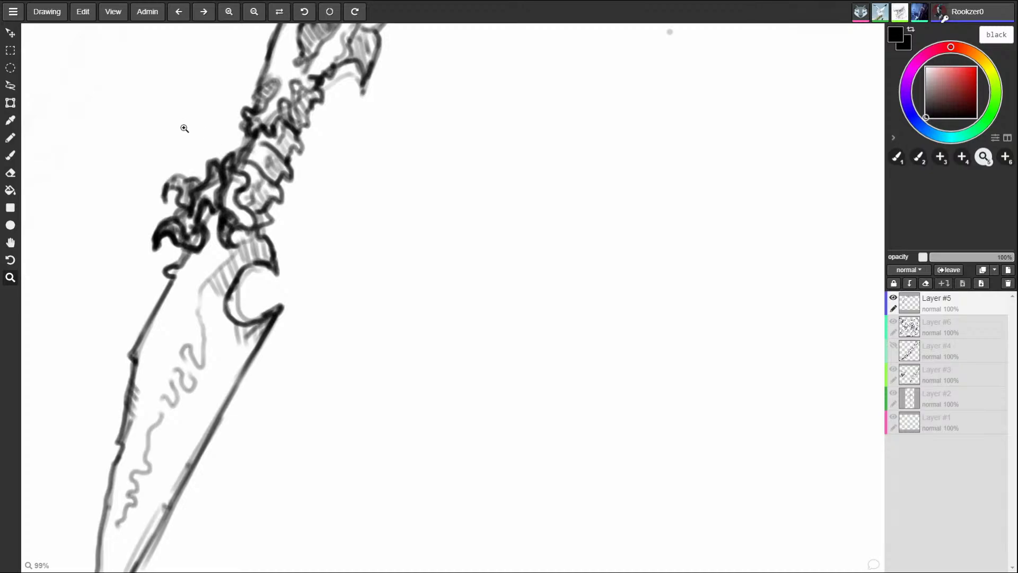
key(b)
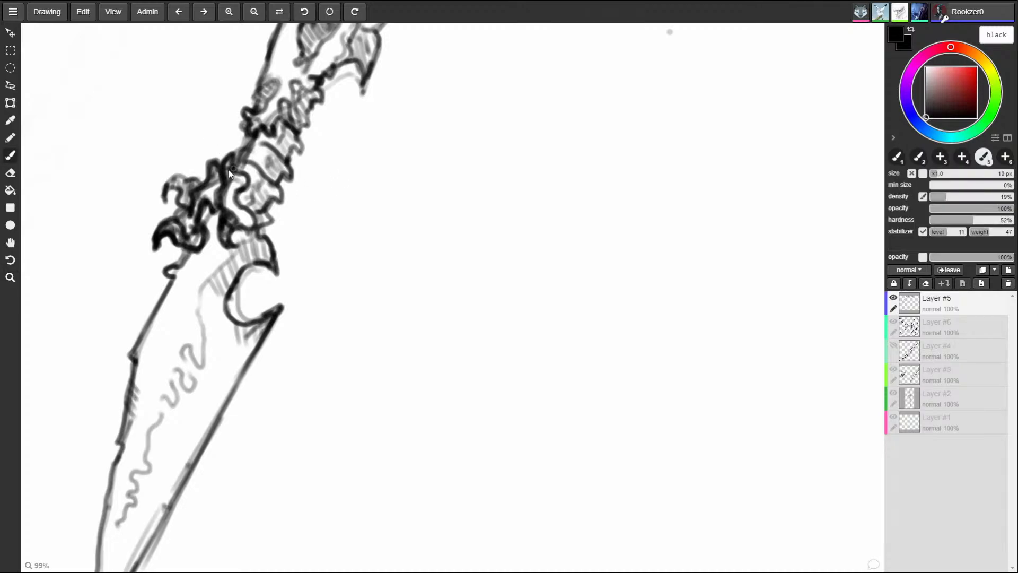
key(bracketleft)
key(e)
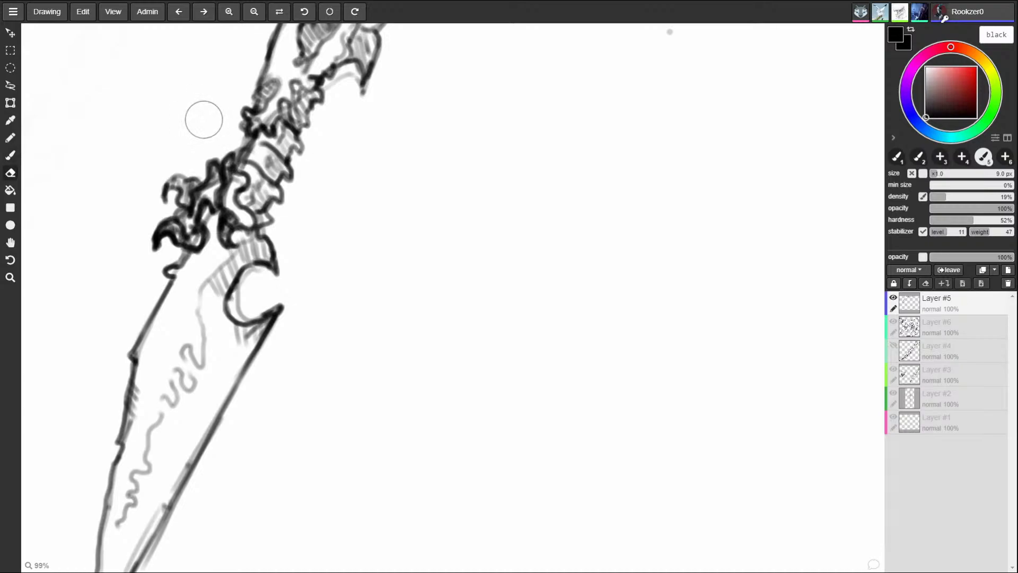
key(b)
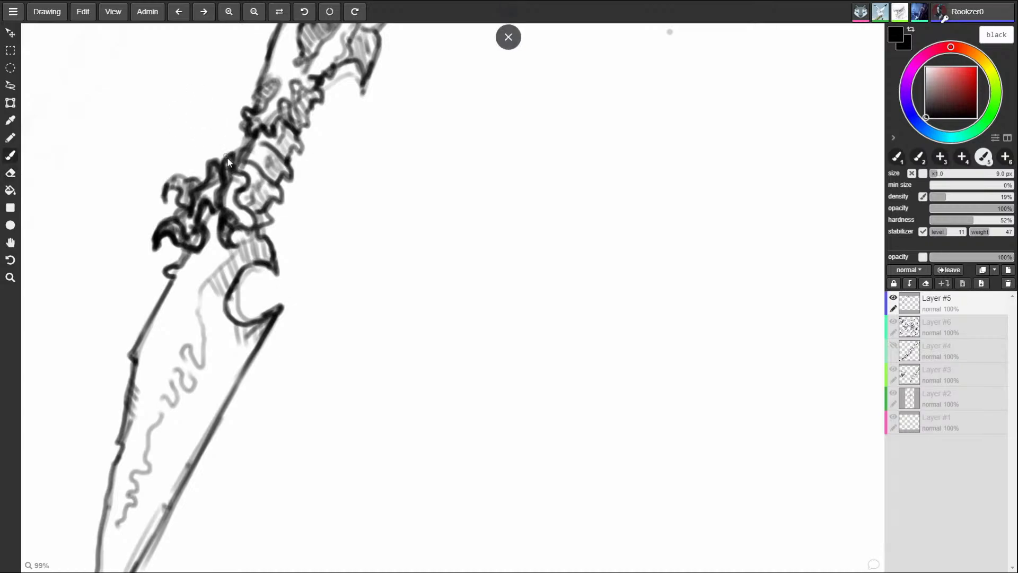
key(e)
key(b)
key(e)
drag(225, 172, 227, 169)
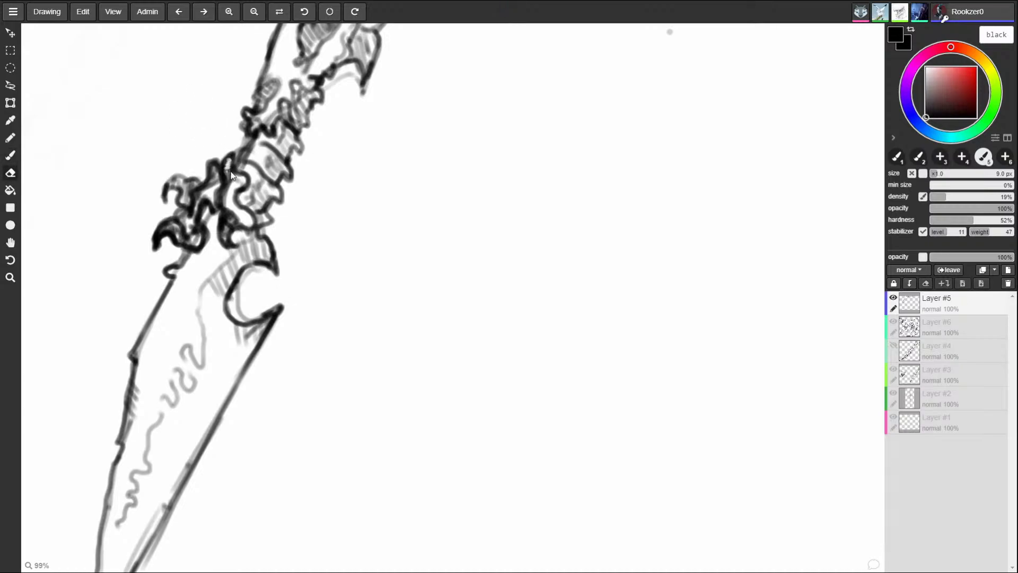
key(b)
key(e)
key(b)
drag(228, 188, 228, 206)
key(e)
key(b)
key(e)
key(b)
key(e)
drag(215, 170, 212, 185)
key(b)
key(e)
key(b)
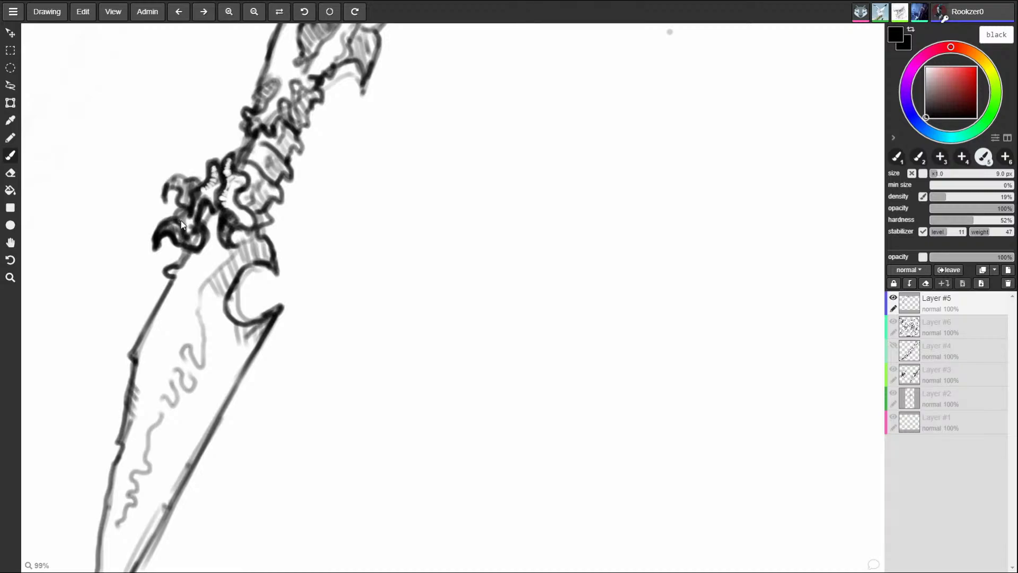
- Erase highlights into the middle of the guard's left-hand bones and redraw their dark edges
key(e)
mouse_move(186, 229)
mouse_down()
mouse_move(205, 195)
mouse_move(195, 241)
mouse_move(199, 226)
mouse_up()
key(b)
key(e)
key(b)
key(e)
key(b)
key(e)
key(b)
key(e)
key(b)
key(e)
key(b)
key(e)
key(b)
key(e)
key(b)
key(e)
key(b)
key(e)
key(e)
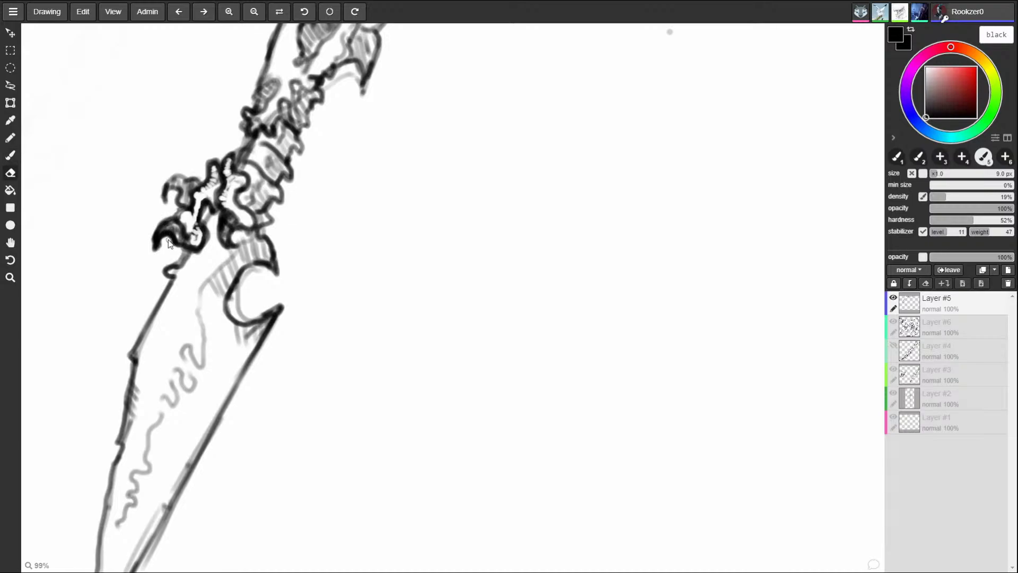
- Sharpen the guard's two left claws by cleaning their inner curves and darkening their tips
key(b)
key(e)
key(b)
key(e)
key(b)
key(e)
key(b)
key(e)
key(b)
key(e)
key(b)
key(e)
key(b)
key(e)
key(b)
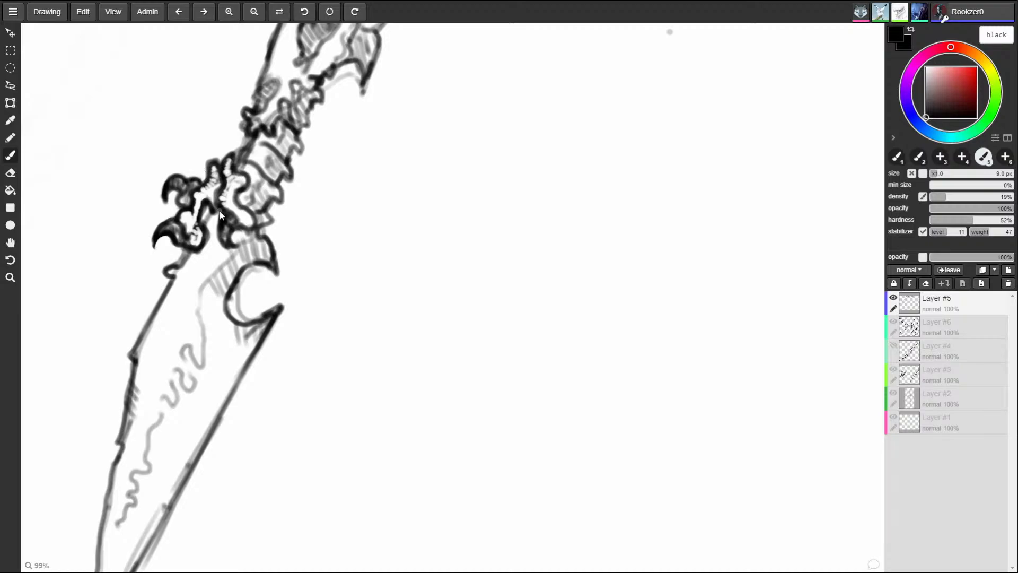
- Darken the guard's right claw and erase a clean rounded hollow inside its curve
mouse_move(221, 215)
mouse_down()
mouse_move(225, 248)
mouse_move(228, 216)
mouse_up()
key(e)
key(b)
key(e)
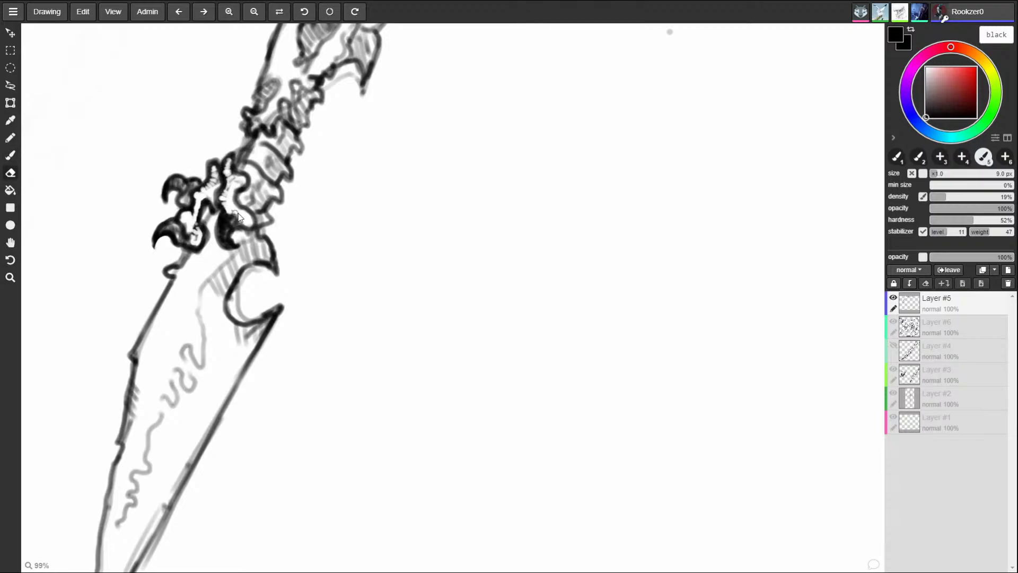
key(b)
key(e)
key(b)
key(e)
key(b)
key(e)
drag(233, 238, 244, 244)
key(b)
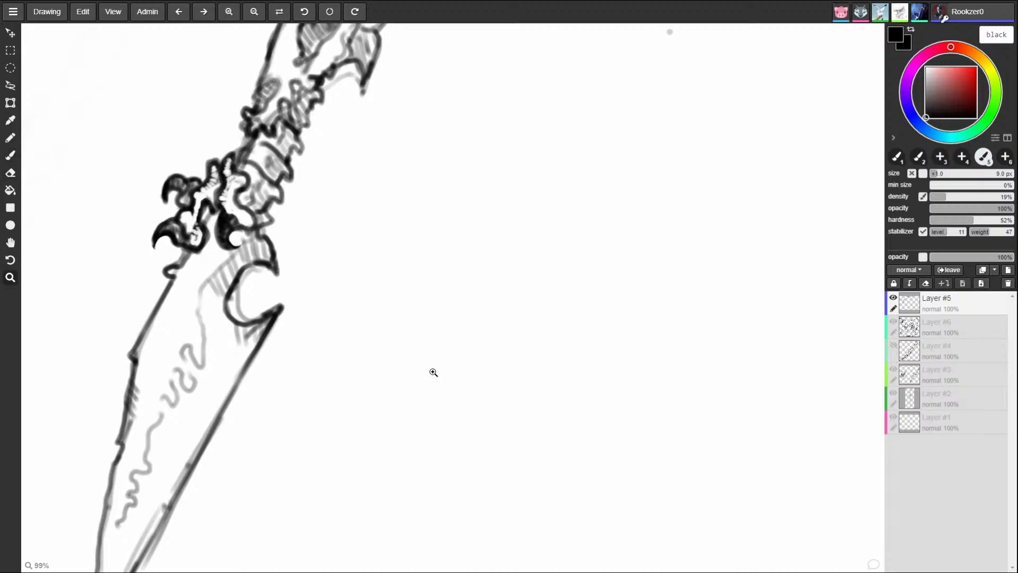
- Reinforce the outlines of the bird skull and spine grip using an 8 px brush
scroll(432, 370, down, 3)
drag(526, 345, 420, 353)
key(z)
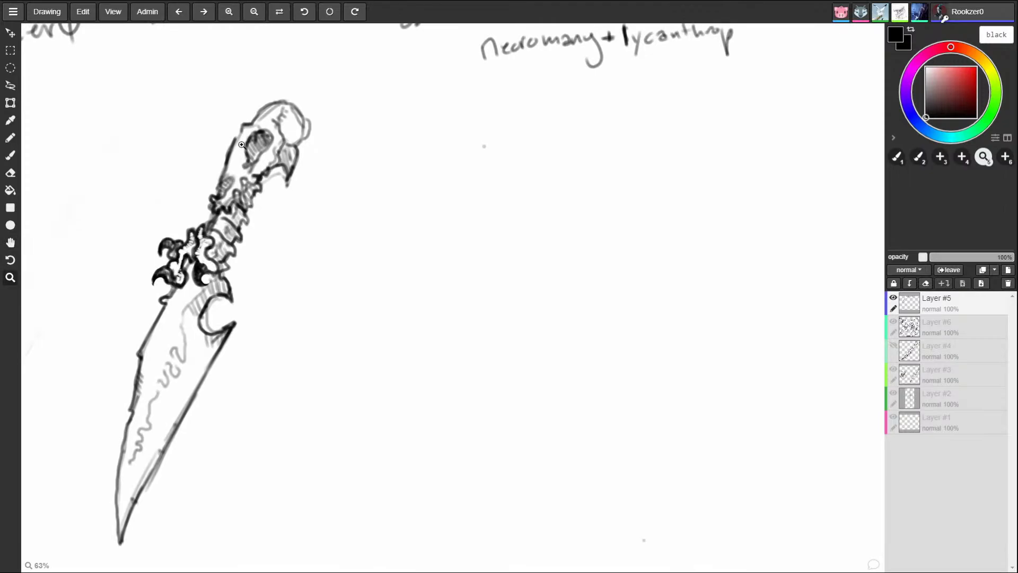
key(b)
key([)
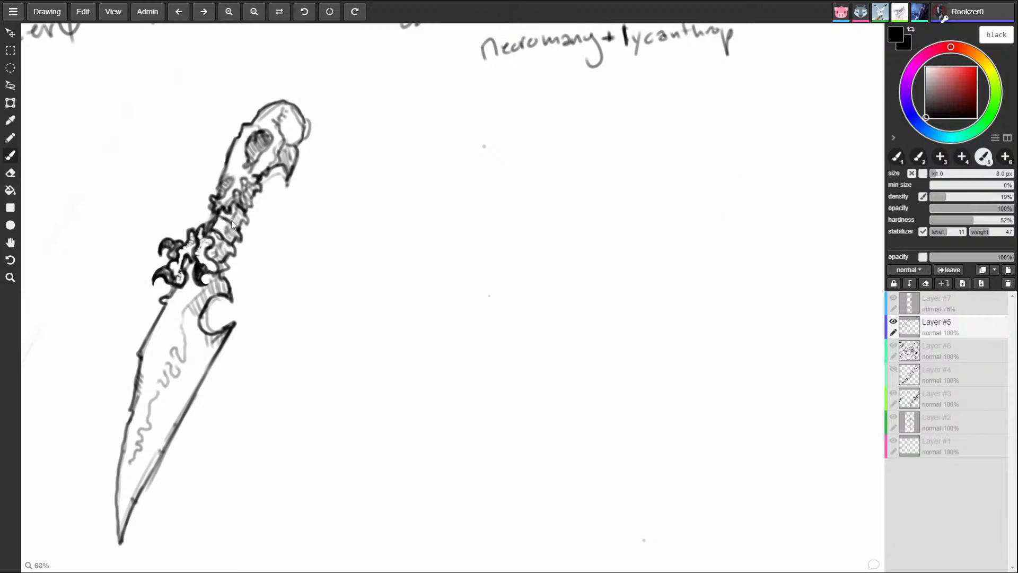
- Touch up the blade's crescent notch and wavy engraving, and bracket and underline the handwritten notes
key(z)
drag(558, 368, 481, 420)
key(space)
drag(641, 425, 480, 271)
drag(536, 295, 553, 337)
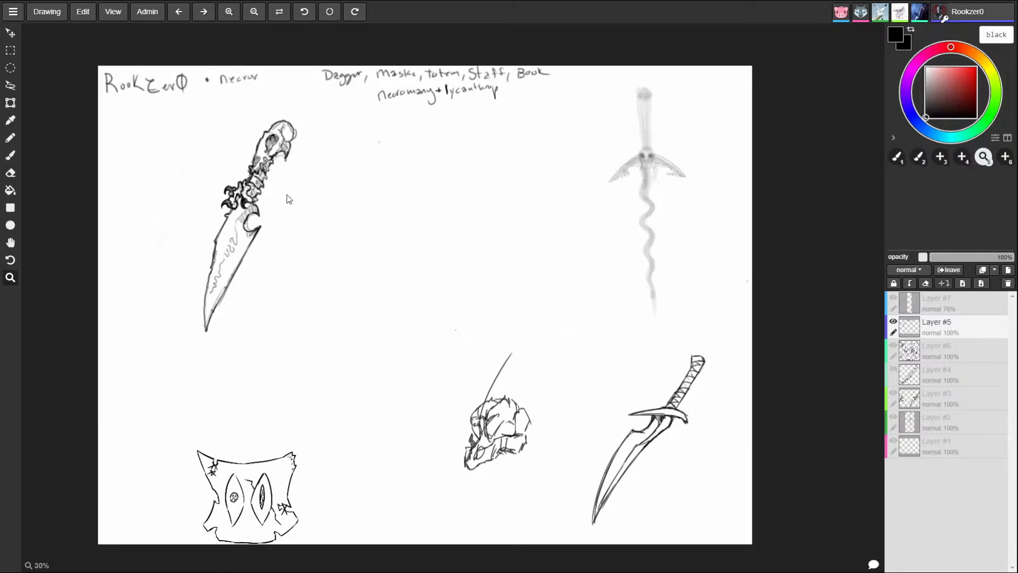
key(b)
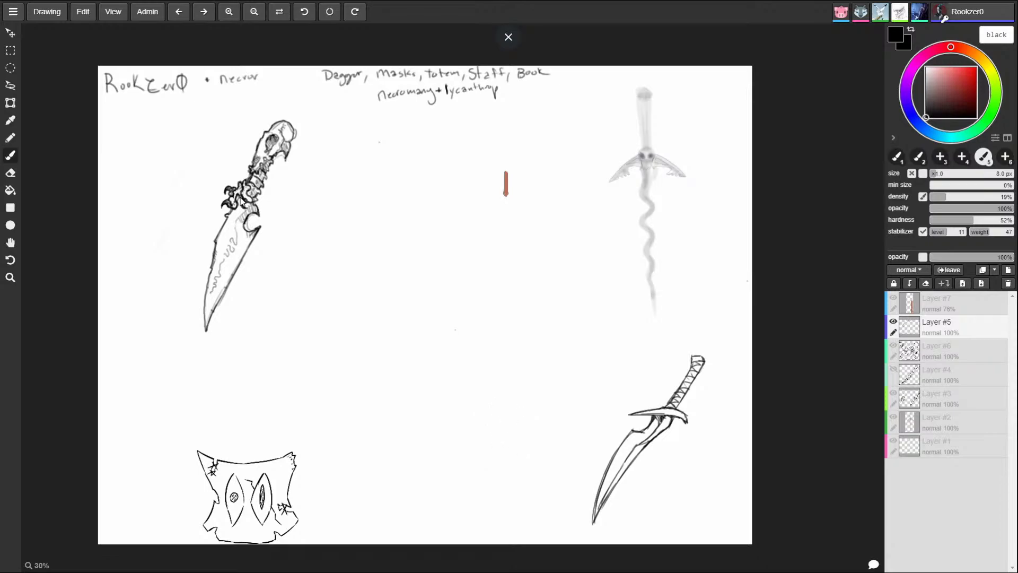
key(e)
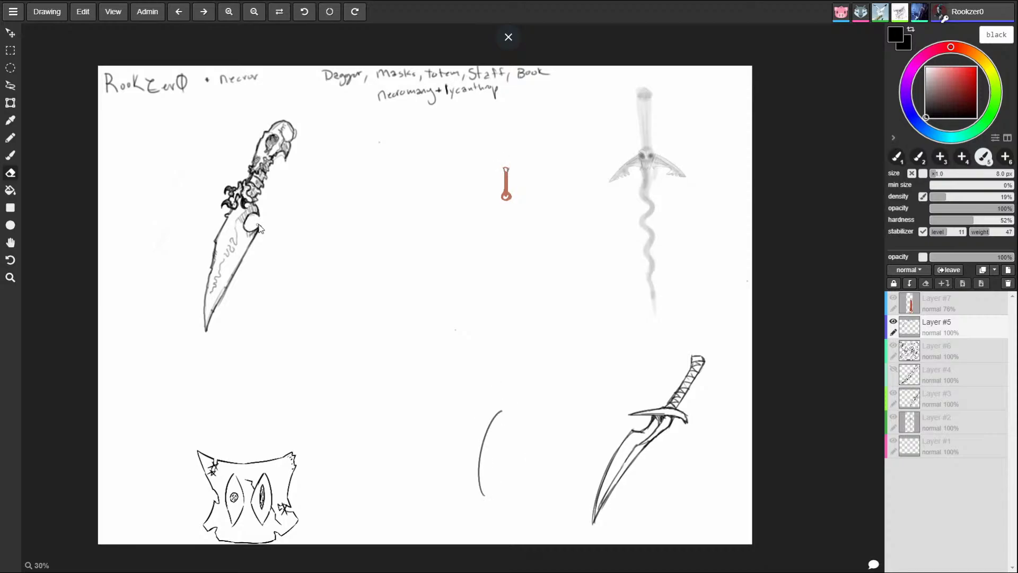
key(b)
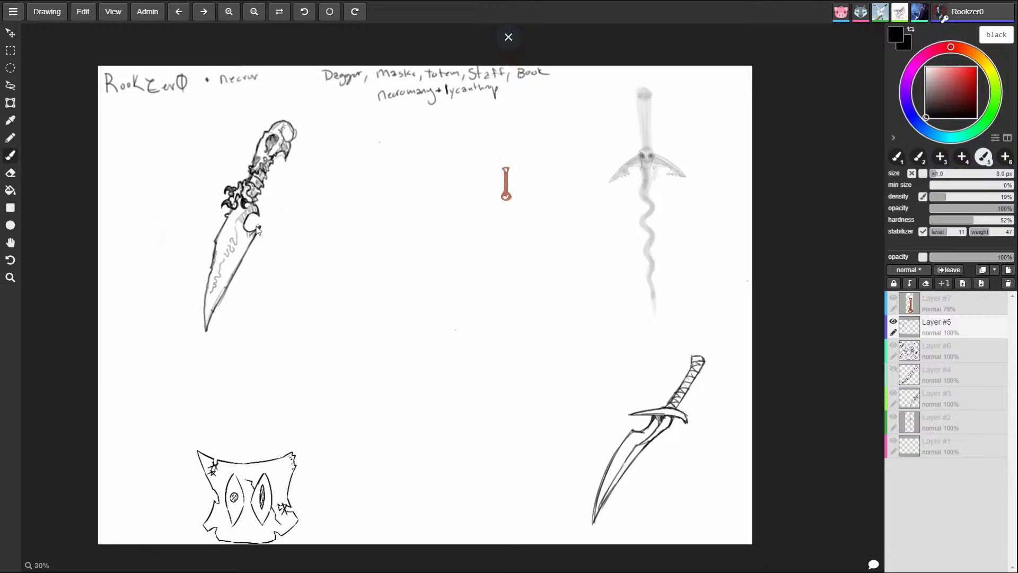
key(e)
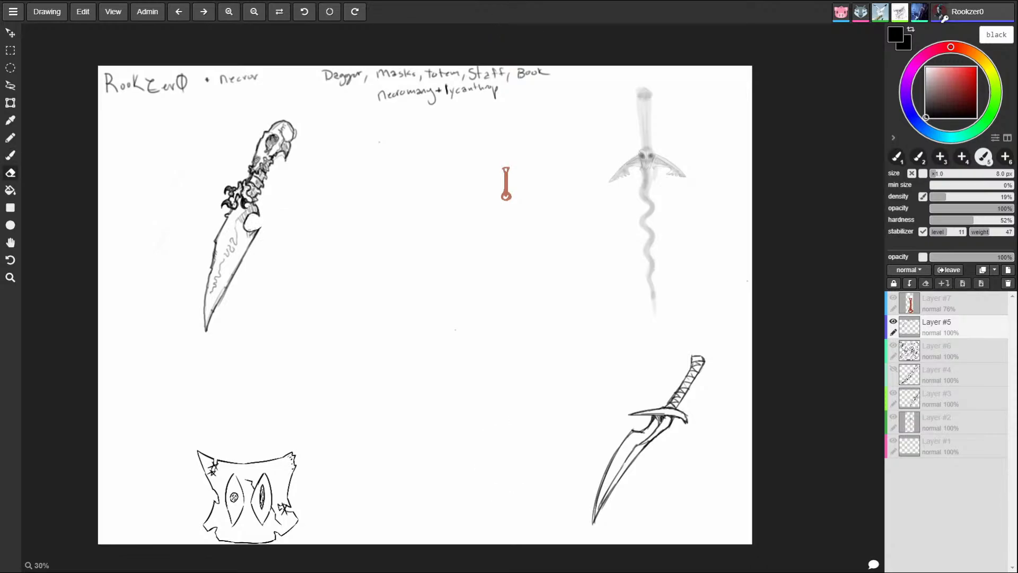
key(b)
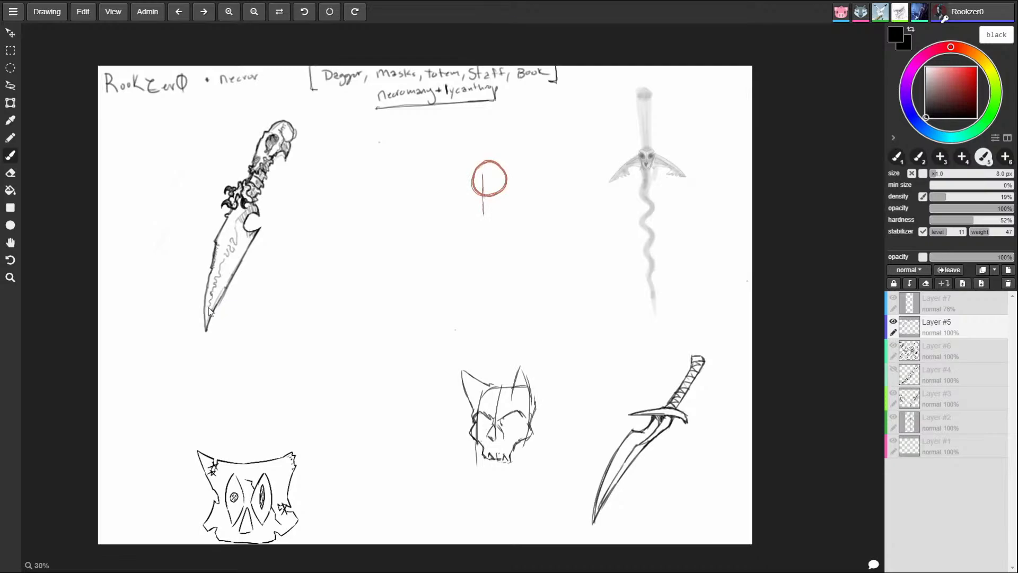
- Draw the wavy engraving along the dagger's blade with 8 px and 7 px brushes, undoing and erasing stray strokes
drag(208, 317, 225, 296)
mouse_move(228, 256)
mouse_down()
mouse_move(220, 268)
mouse_move(239, 235)
mouse_up()
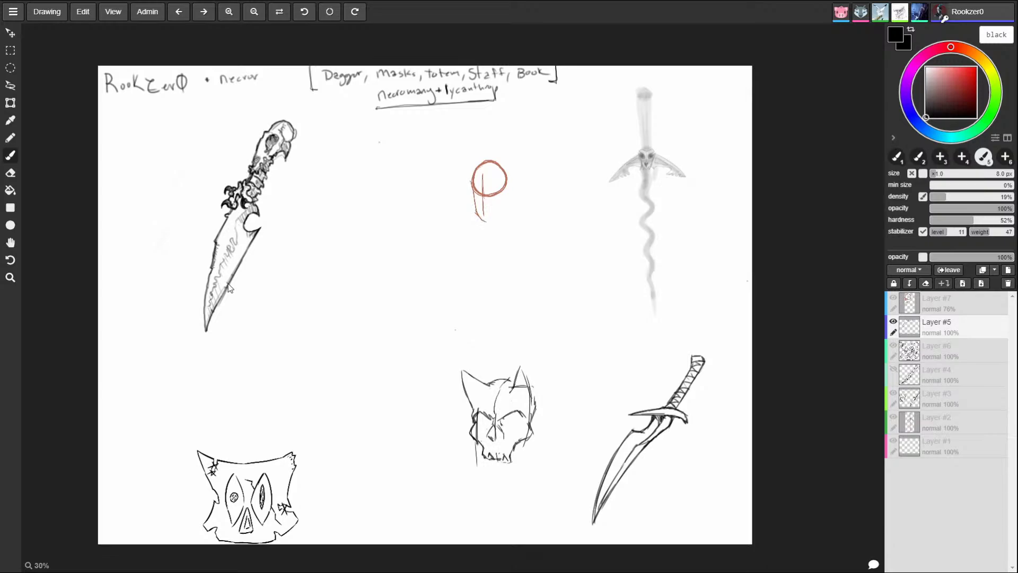
key(bracketleft)
key(e)
key(b)
key(ctrl+z)
key(ctrl+z)
key(ctrl+z)
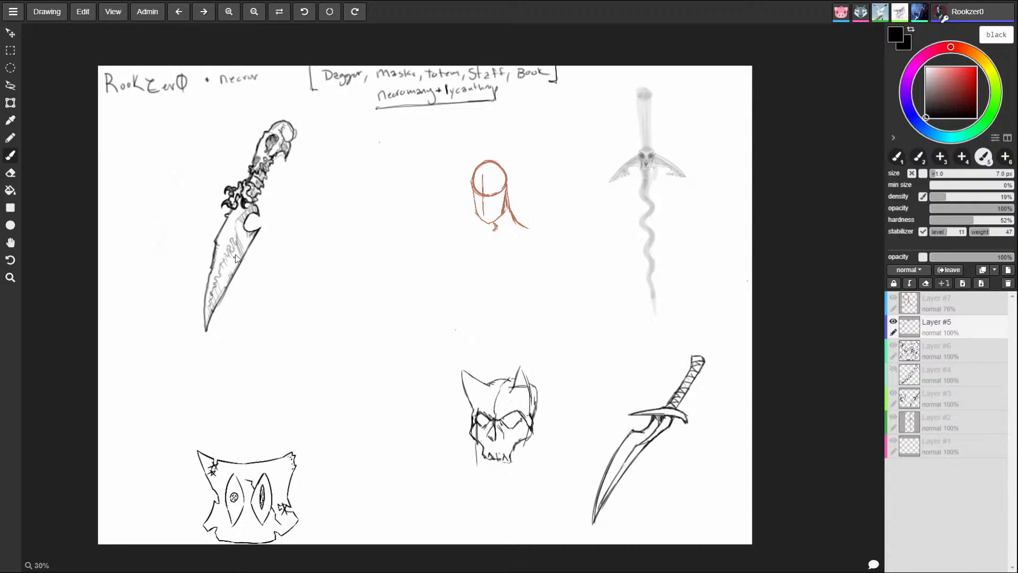
key(e)
key(b)
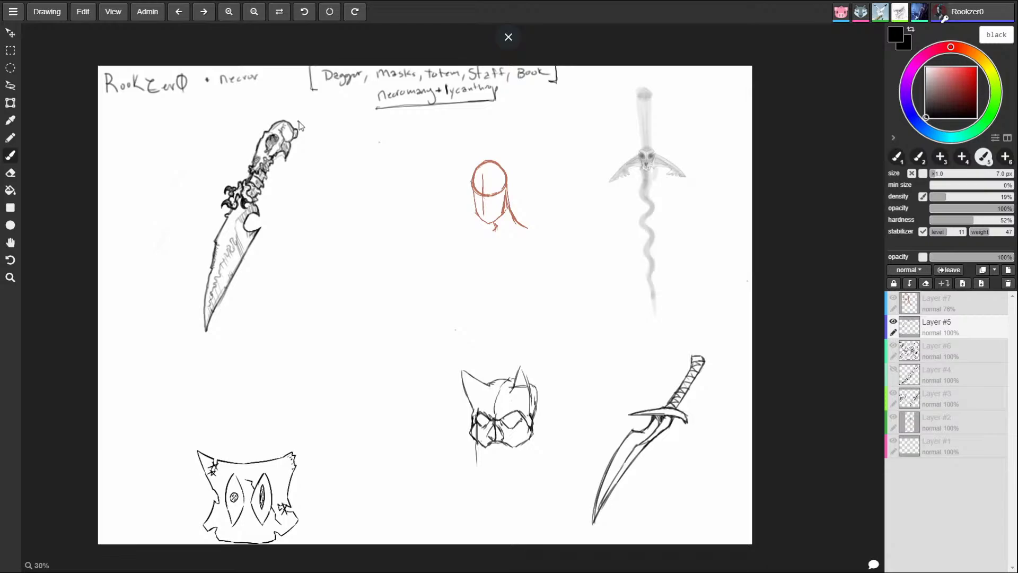
- Check the drawing's settings and close them without changing anything
click(51, 14)
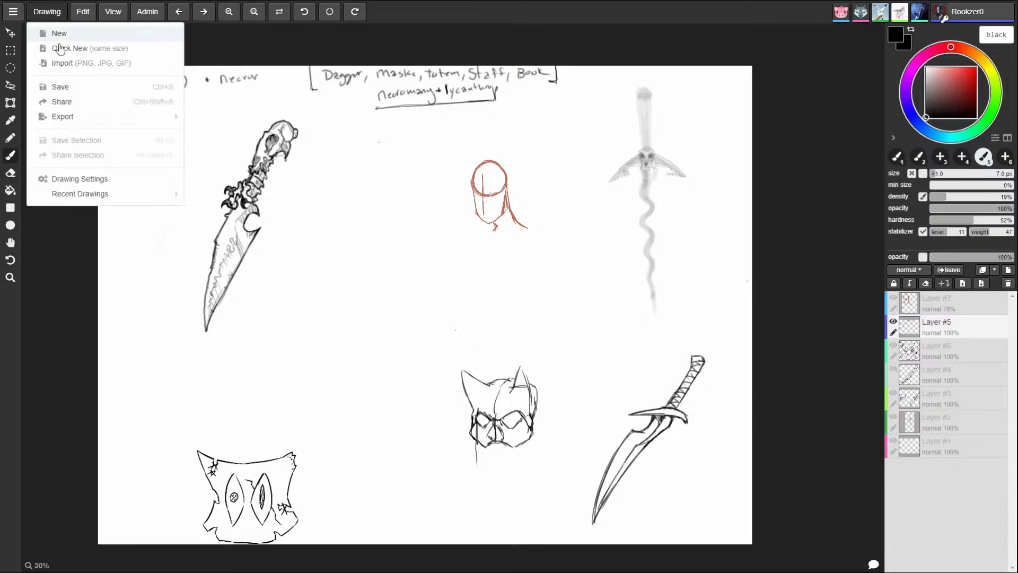
click(113, 182)
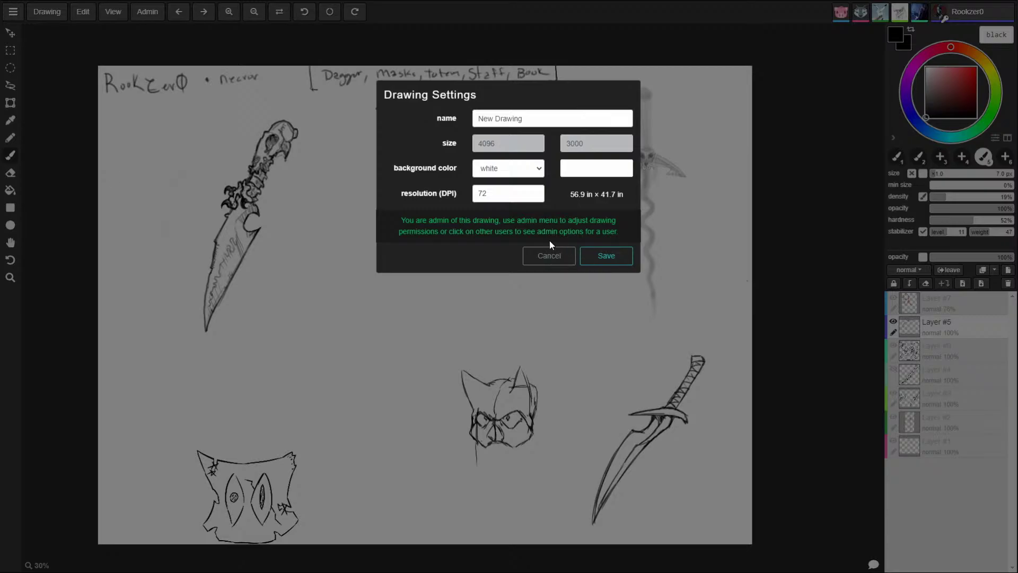
click(547, 257)
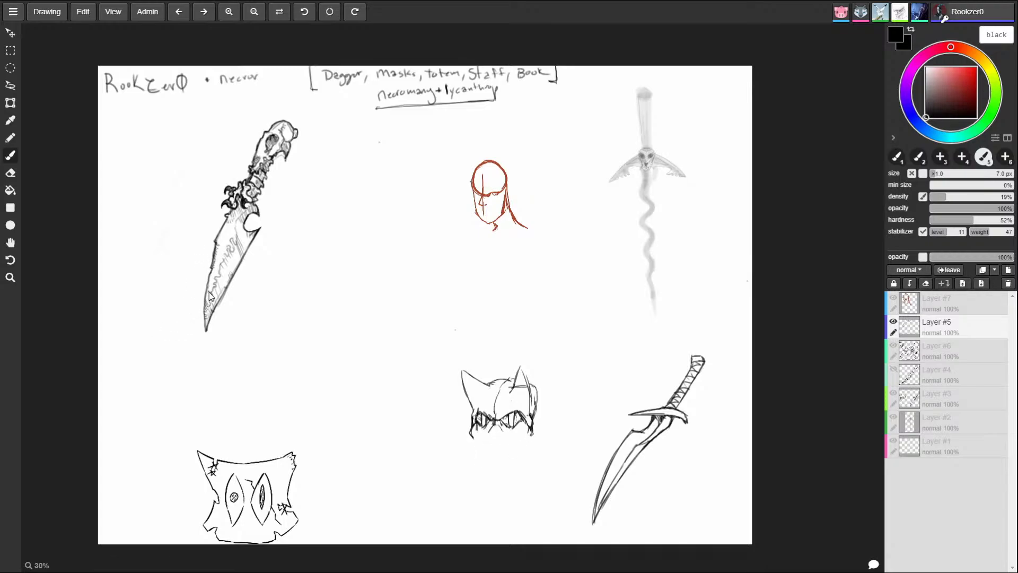
- Hatch the dagger blade's left side from the tip up to the guard, and touch up the spine grip
drag(211, 291, 207, 303)
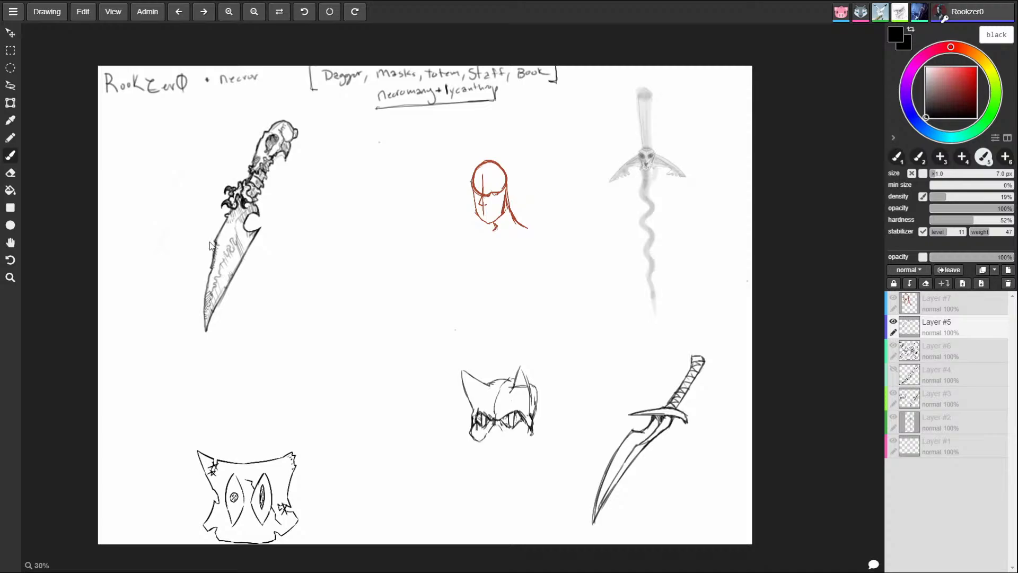
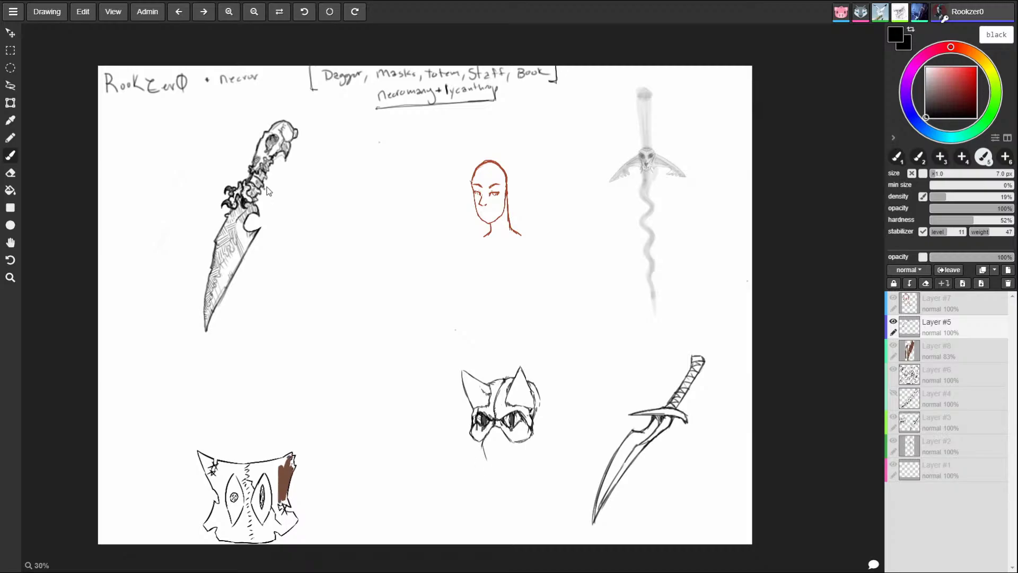
key(e)
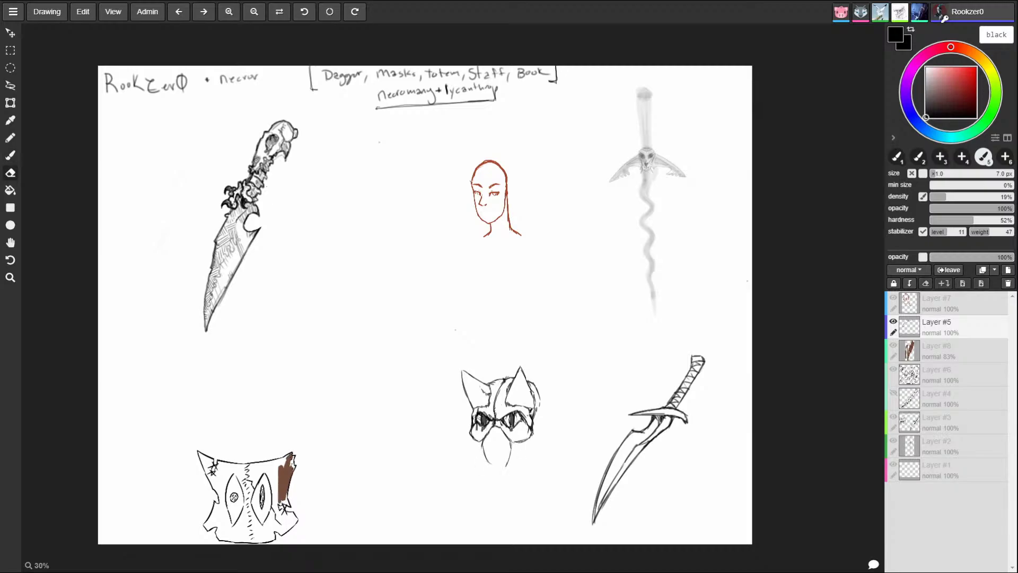
key(b)
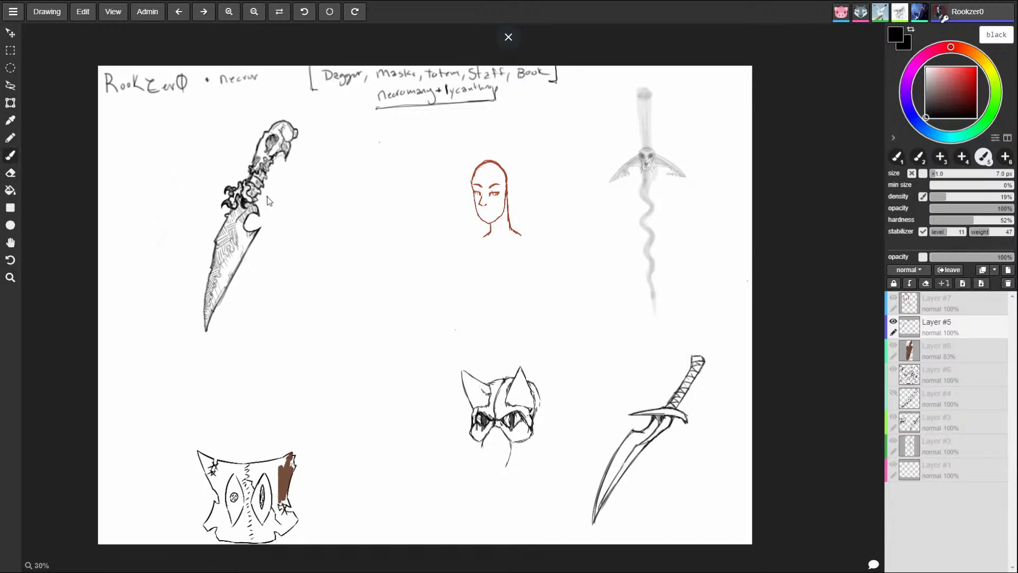
- Darken the upper blade's hatching and define its wavy border down to the tip, reducing the brush from 16 to 9 px
key(bracketright)
key(bracketright)
key(bracketright)
key(e)
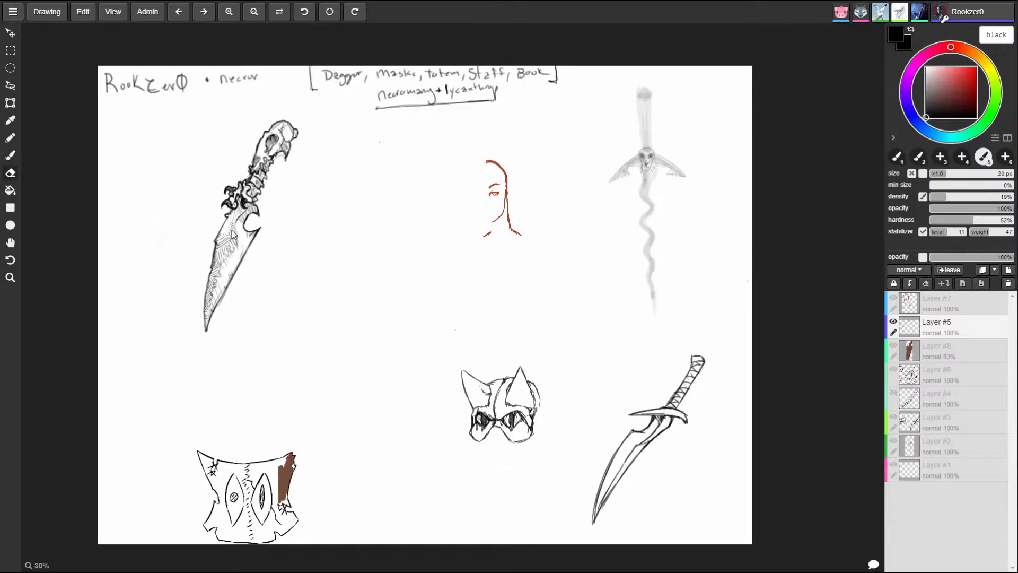
key(b)
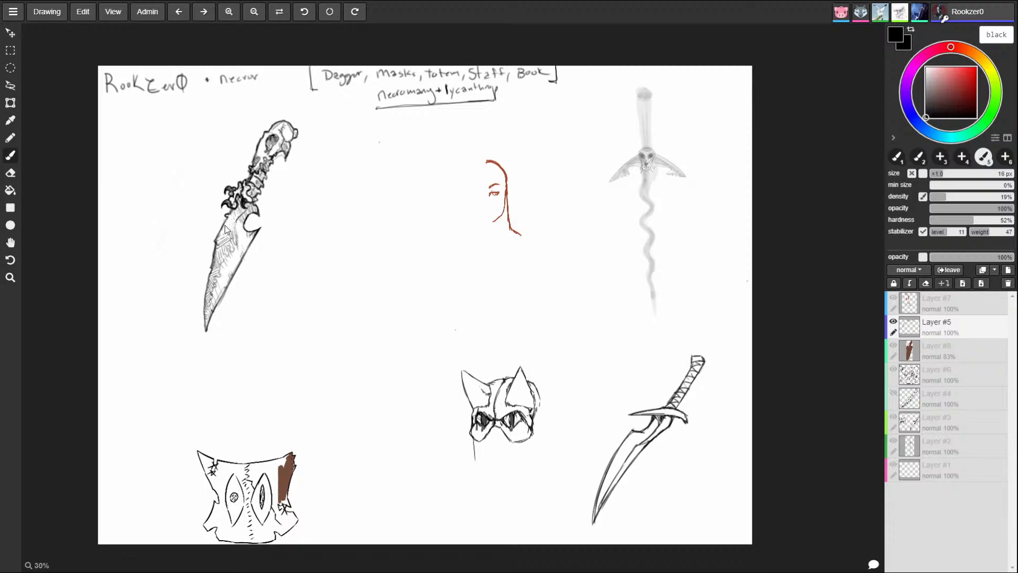
key(bracketleft)
key(bracketleft)
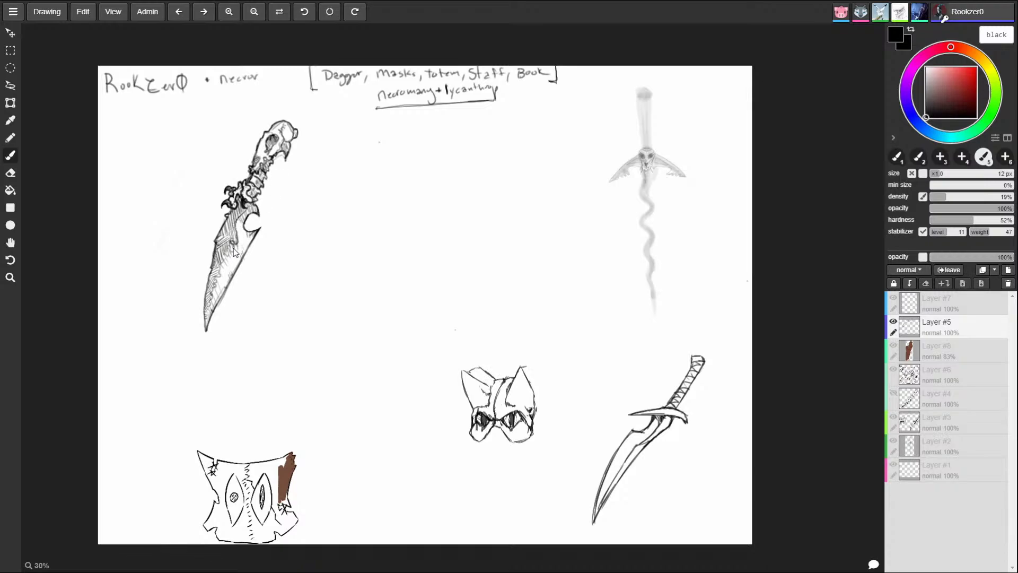
drag(235, 251, 213, 295)
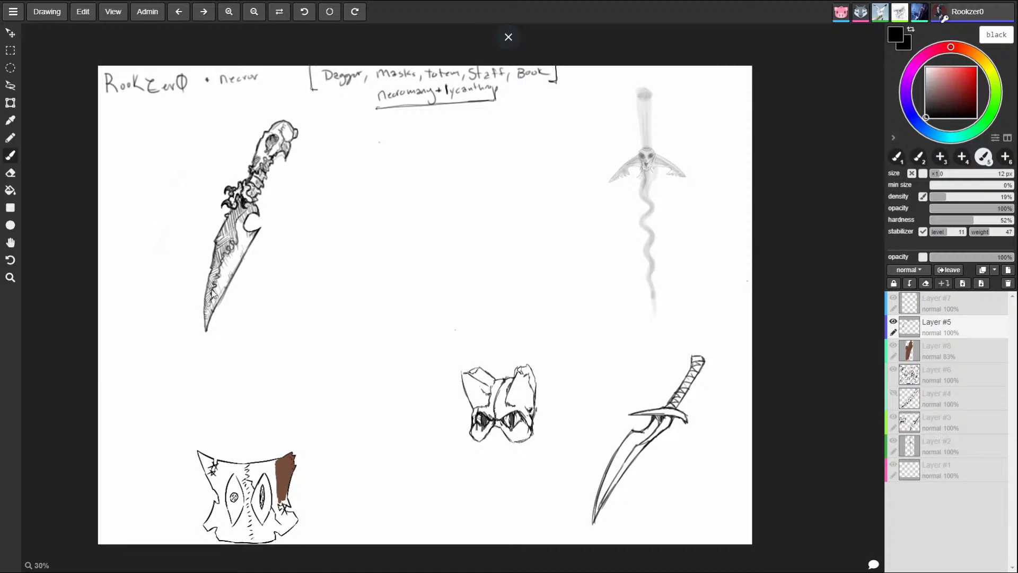
key(bracketleft)
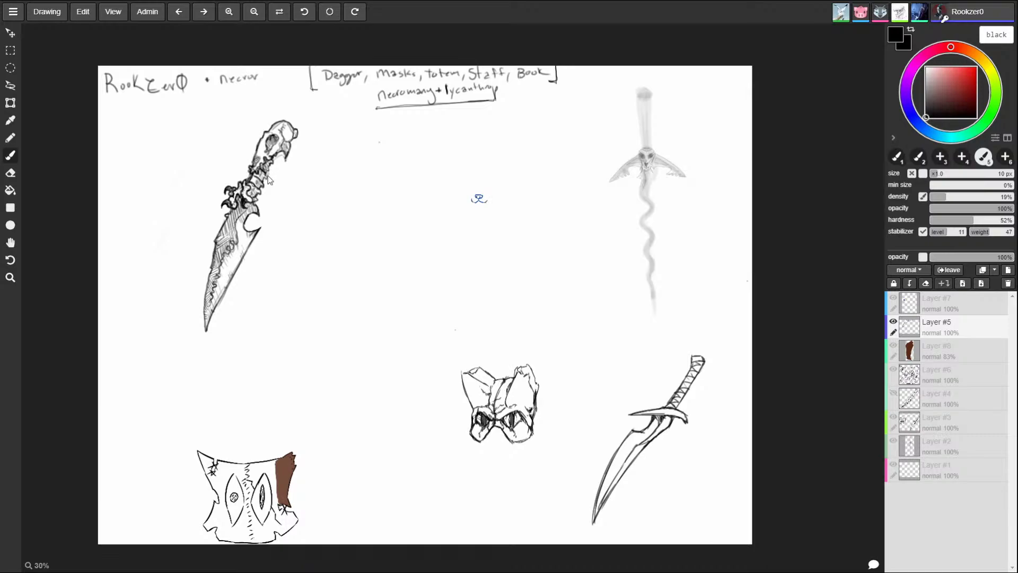
key([)
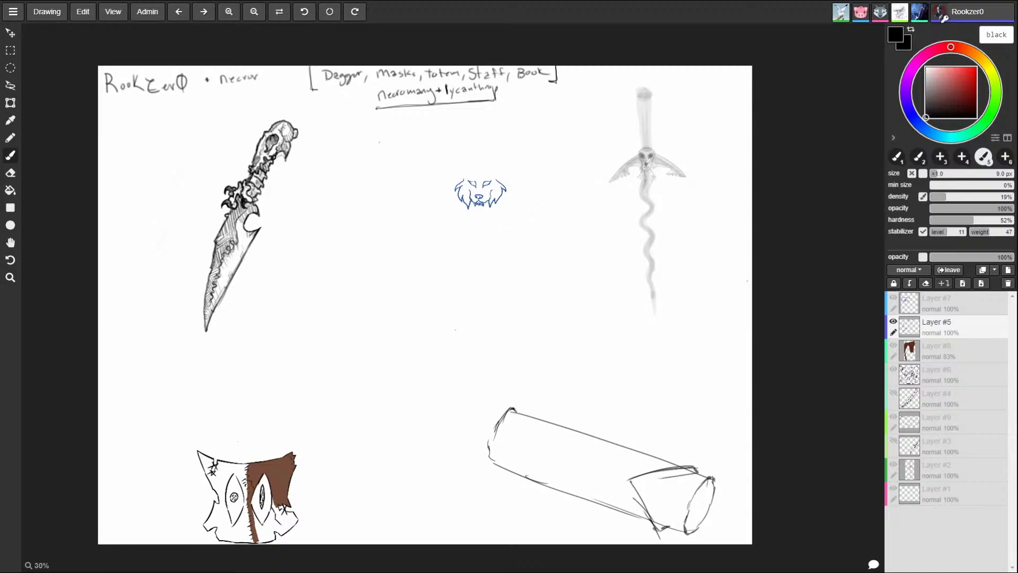
- Add fine shading to the lower part of the bird skull with a 7 px brush
key(z)
click(350, 307)
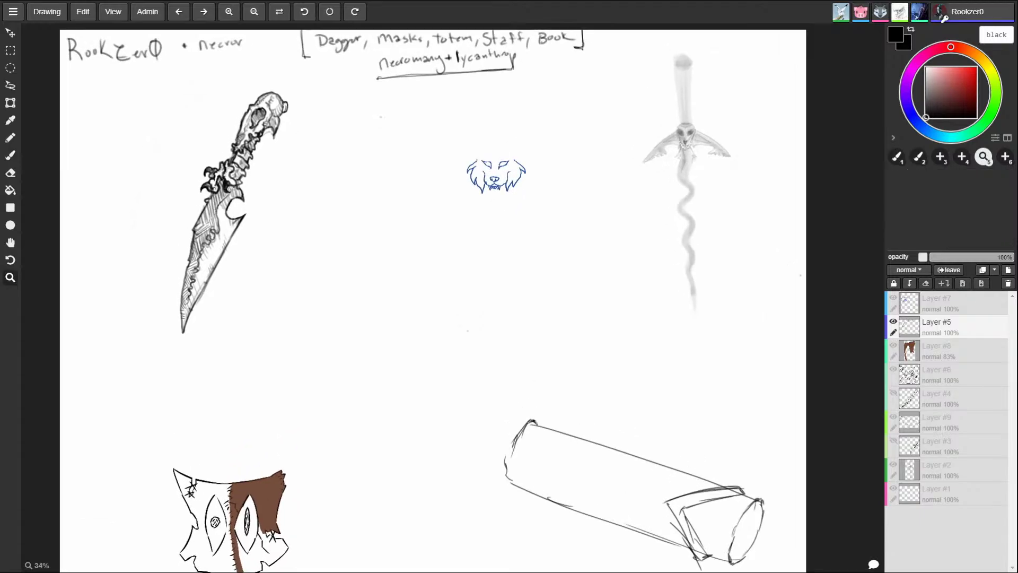
scroll(344, 259, down, 3)
scroll(344, 259, up, 5)
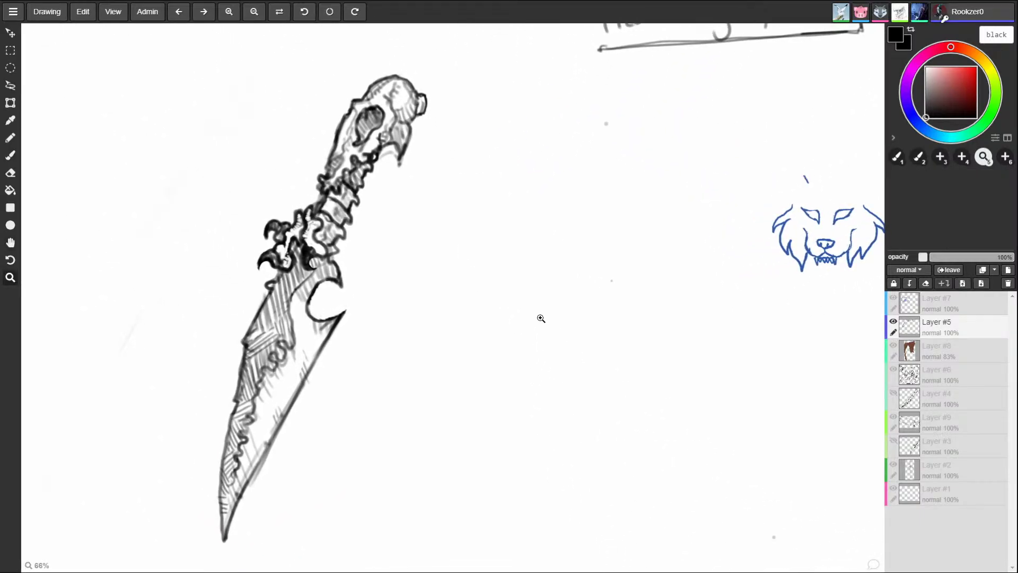
key(b)
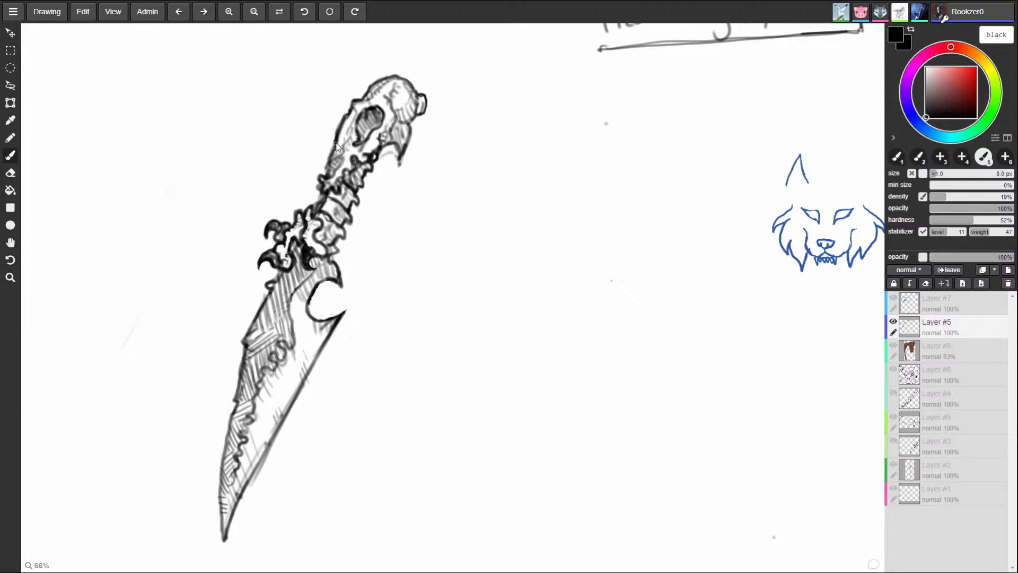
key([)
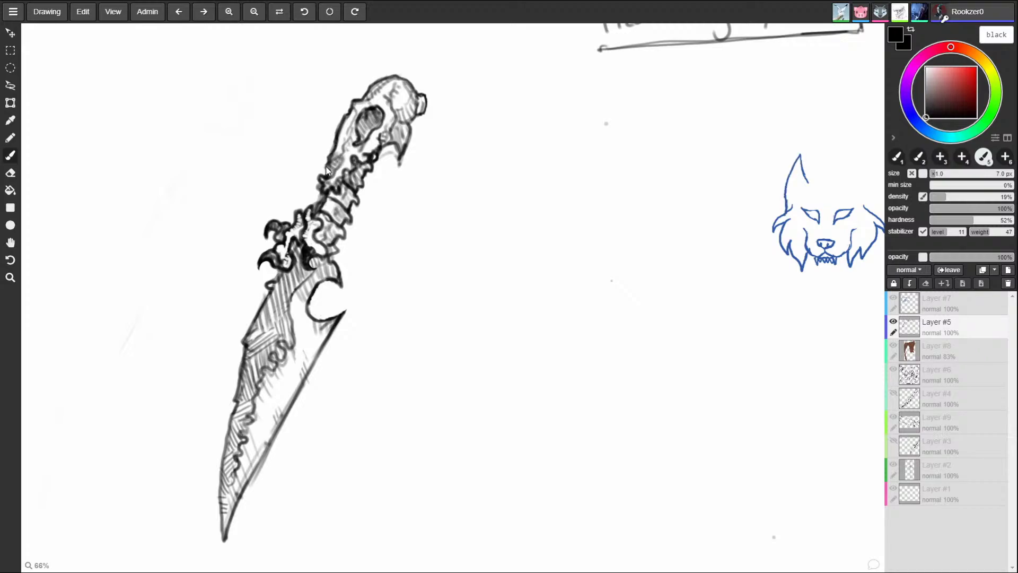
drag(327, 170, 339, 163)
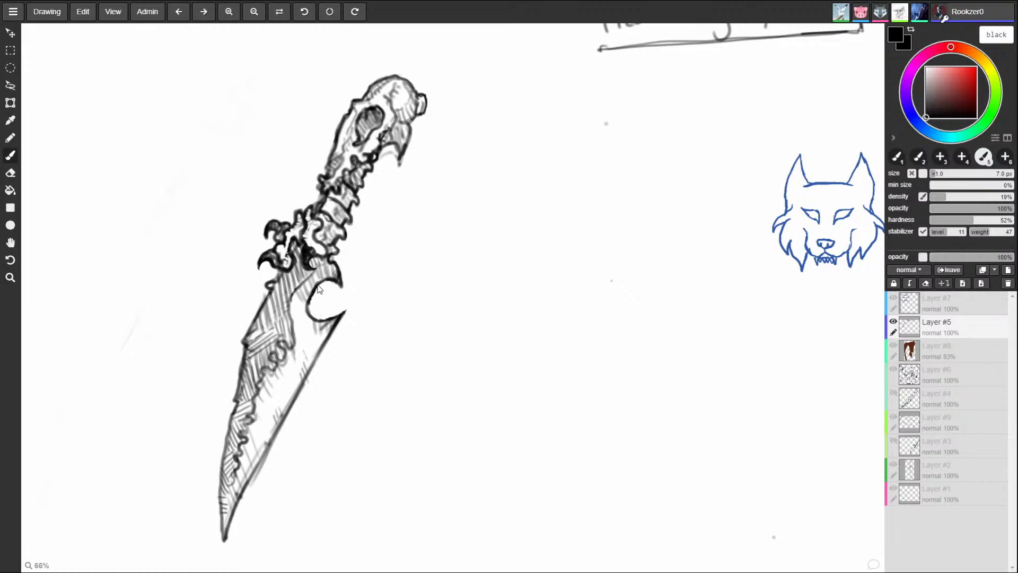
- Clean the crescent notch and refine the blade's right cutting edge with small nicks down to the tip, alternating eraser and brush
key(e)
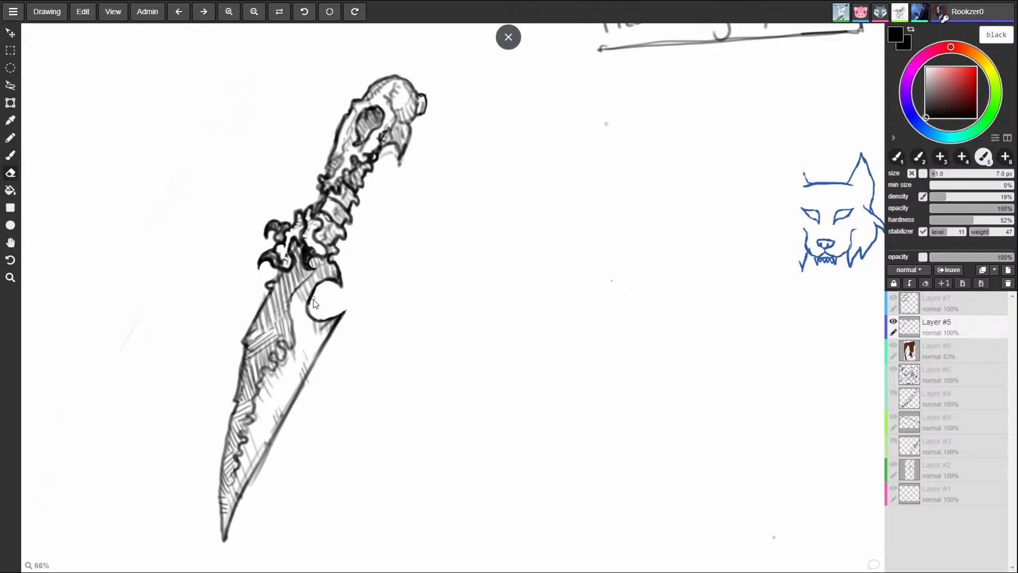
key(b)
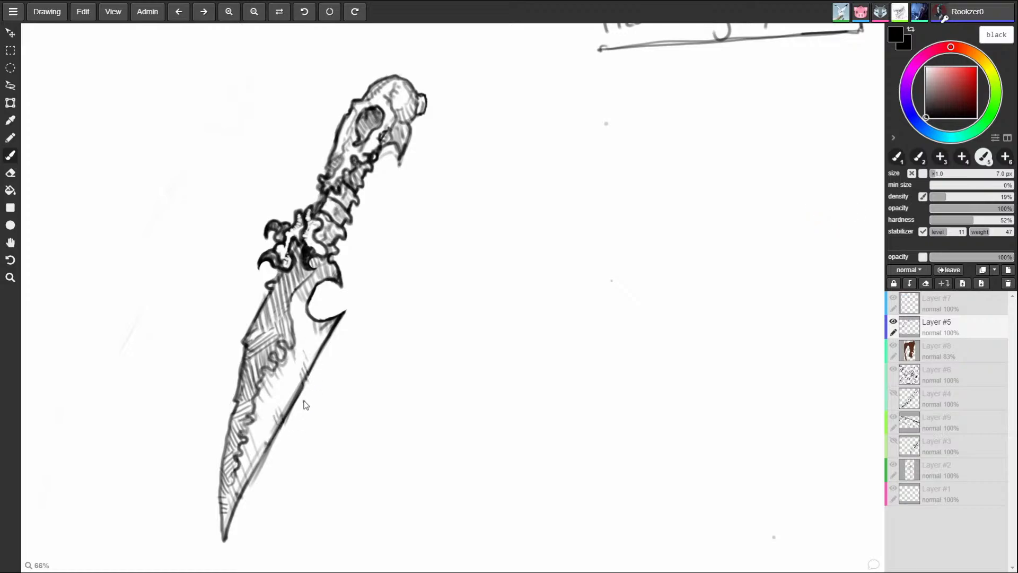
key(e)
key(b)
key(e)
key(b)
key(e)
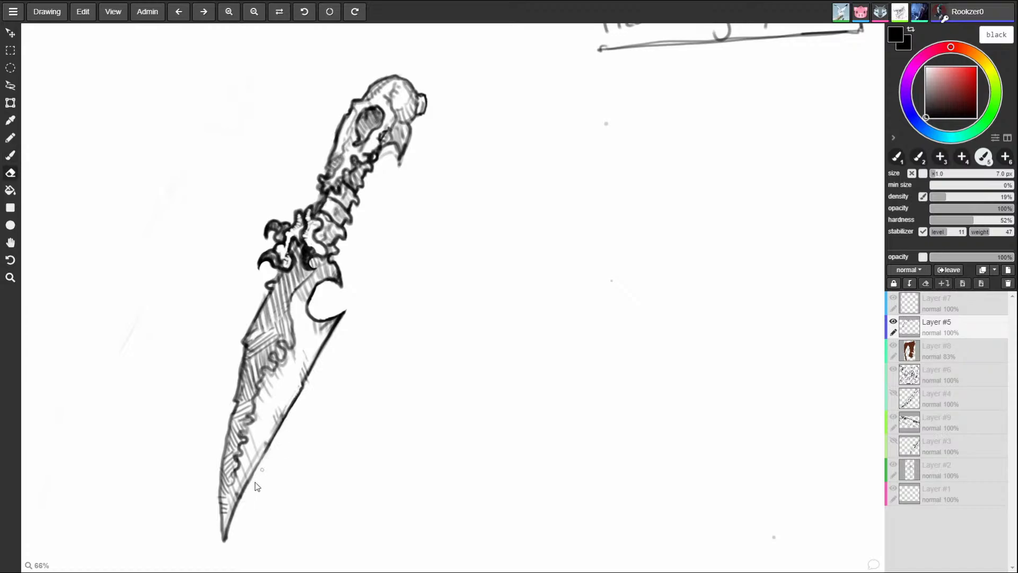
key(b)
mouse_move(276, 412)
mouse_down()
mouse_move(284, 443)
mouse_move(255, 475)
mouse_move(264, 455)
mouse_move(242, 459)
mouse_move(239, 513)
mouse_up()
key(e)
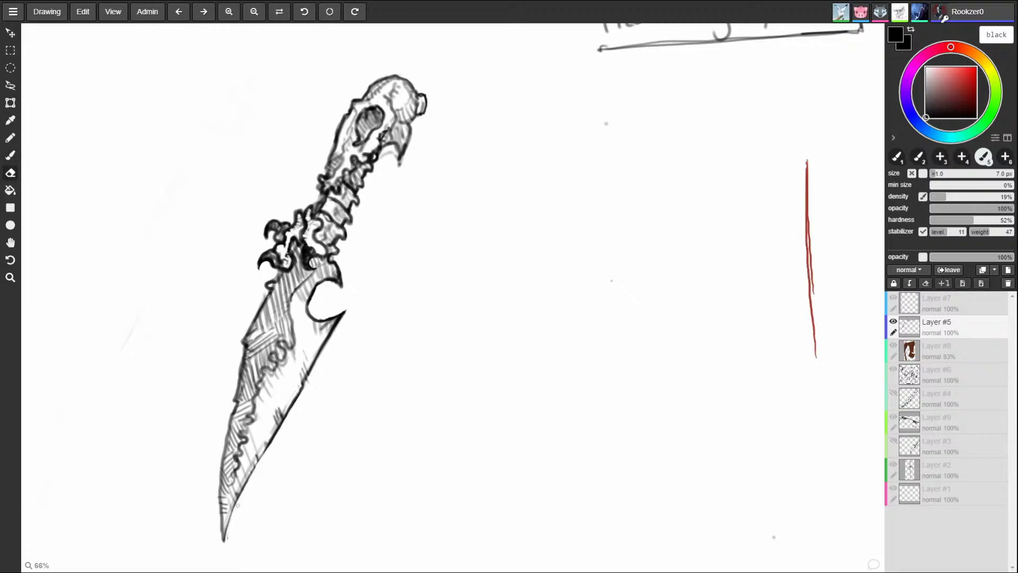
key(b)
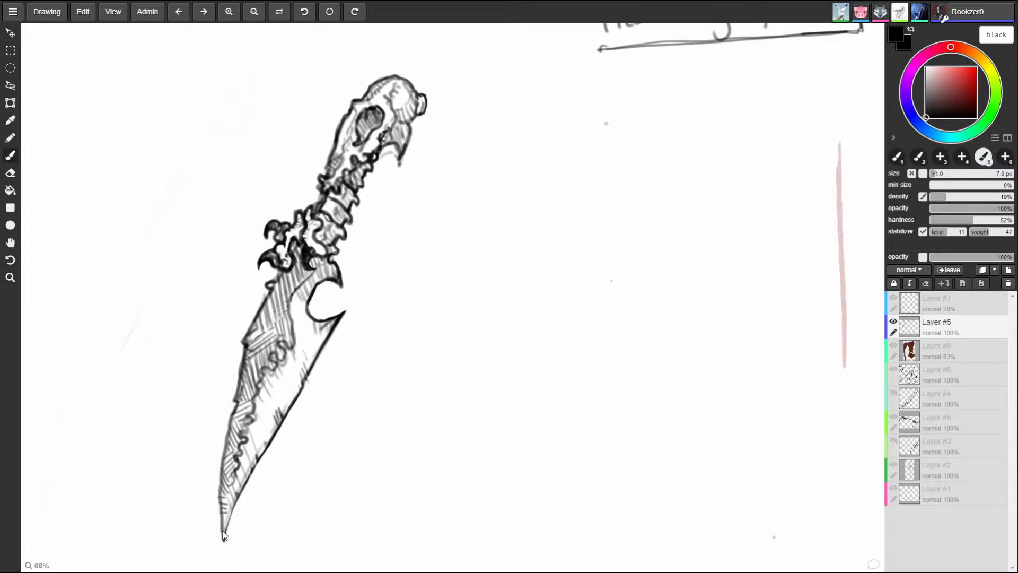
- Examine the dagger drawing both within the whole canvas and up close
key(z)
alt+click(476, 470)
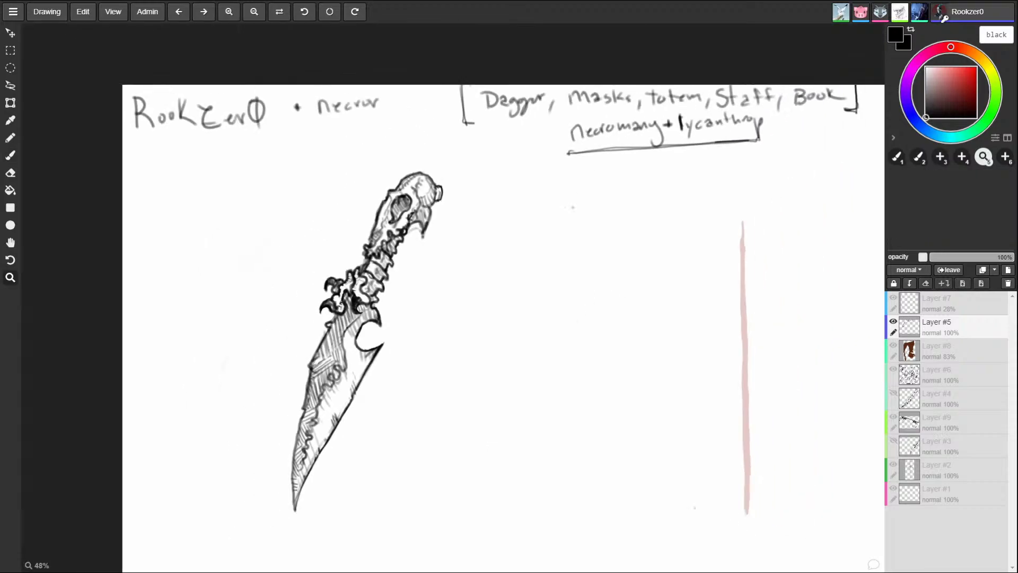
scroll(476, 470, down, 2)
scroll(513, 424, down, 2)
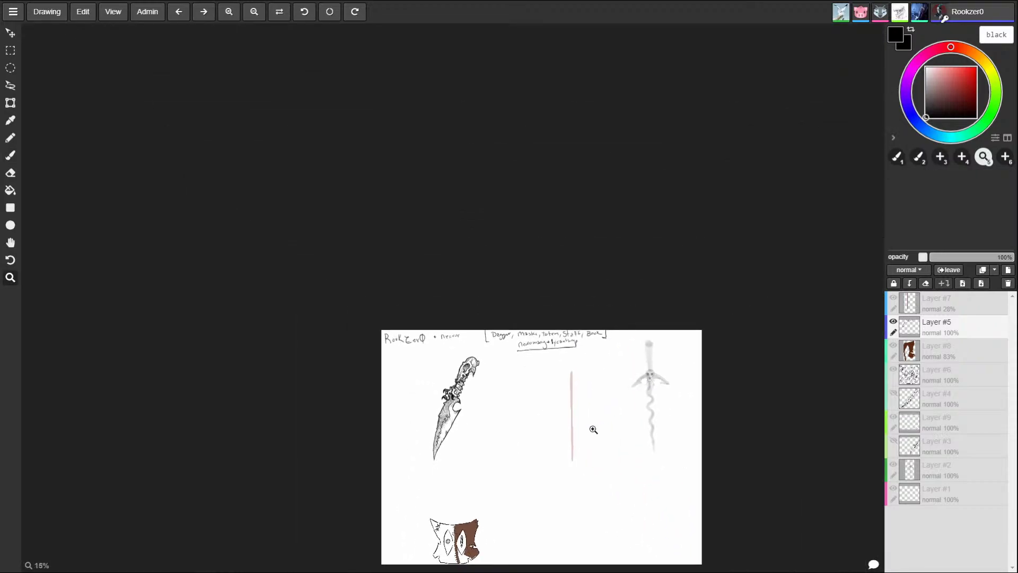
scroll(504, 448, up, 1)
scroll(453, 452, up, 5)
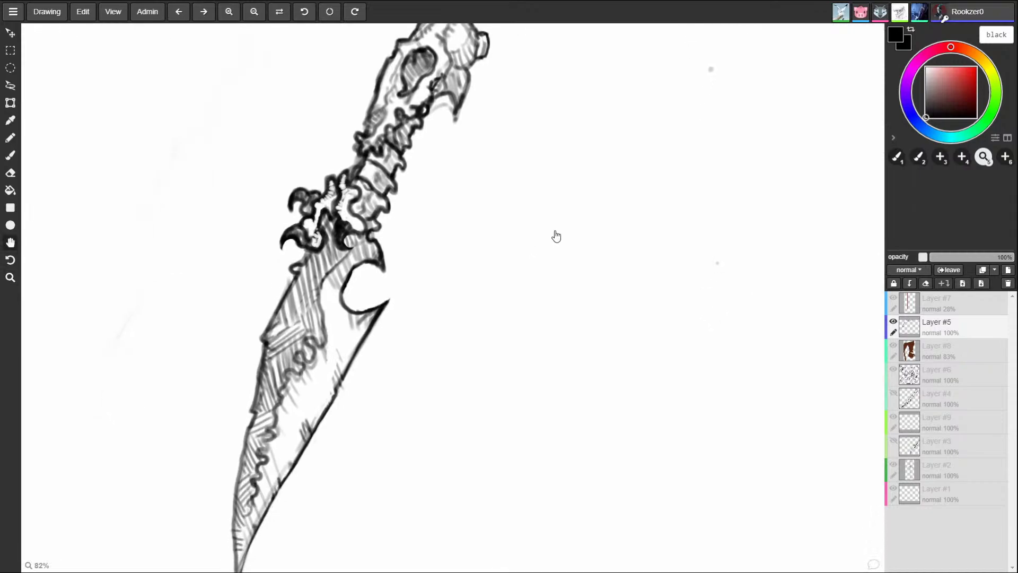
scroll(573, 275, down, 1)
mouse_move(573, 274)
mouse_down()
mouse_move(504, 278)
mouse_move(491, 267)
mouse_up()
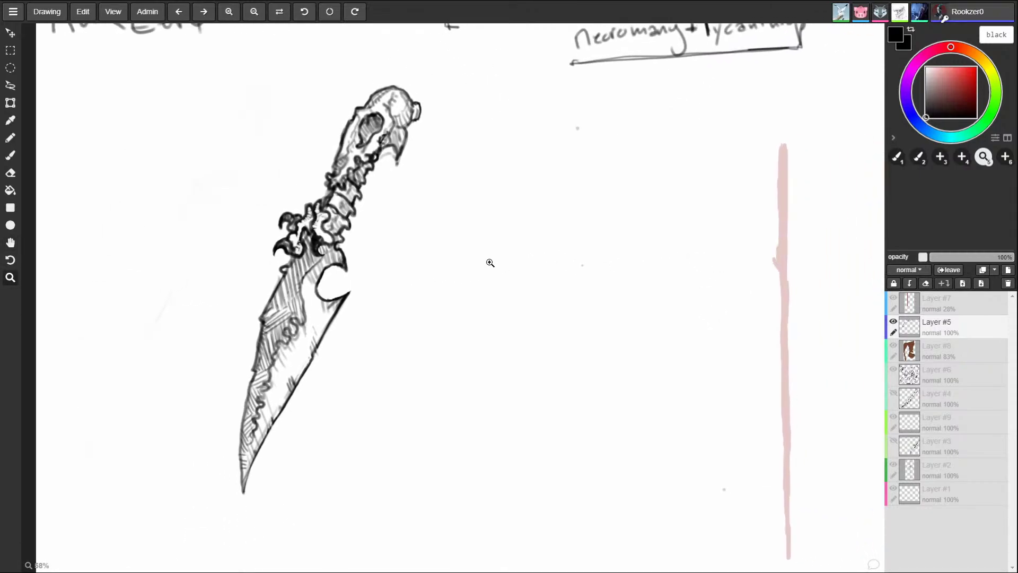
- Hide the layer holding the dagger drawing and rename it Dagger
click(893, 322)
double_click(944, 322)
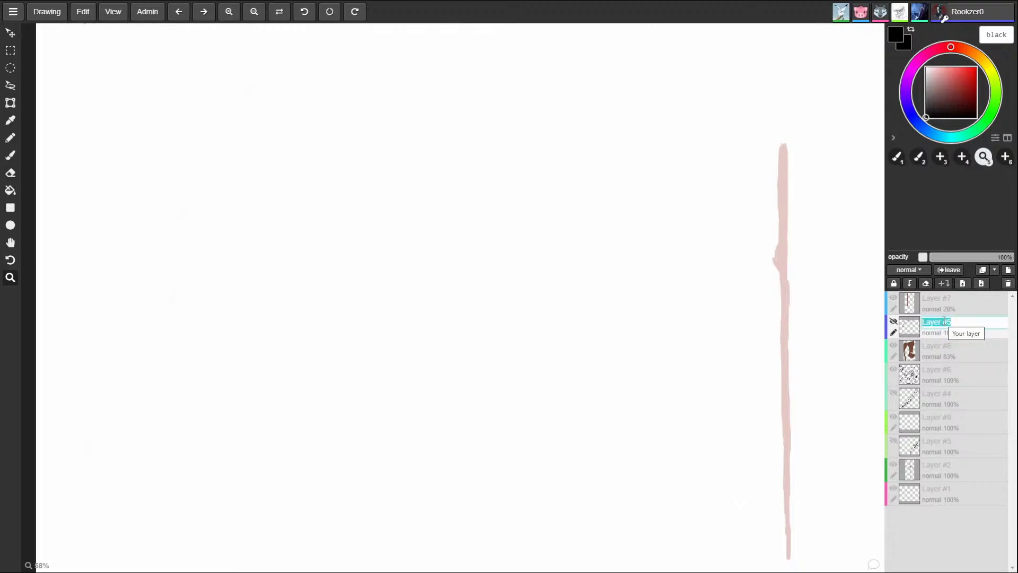
text(Dagger)
key(Return)
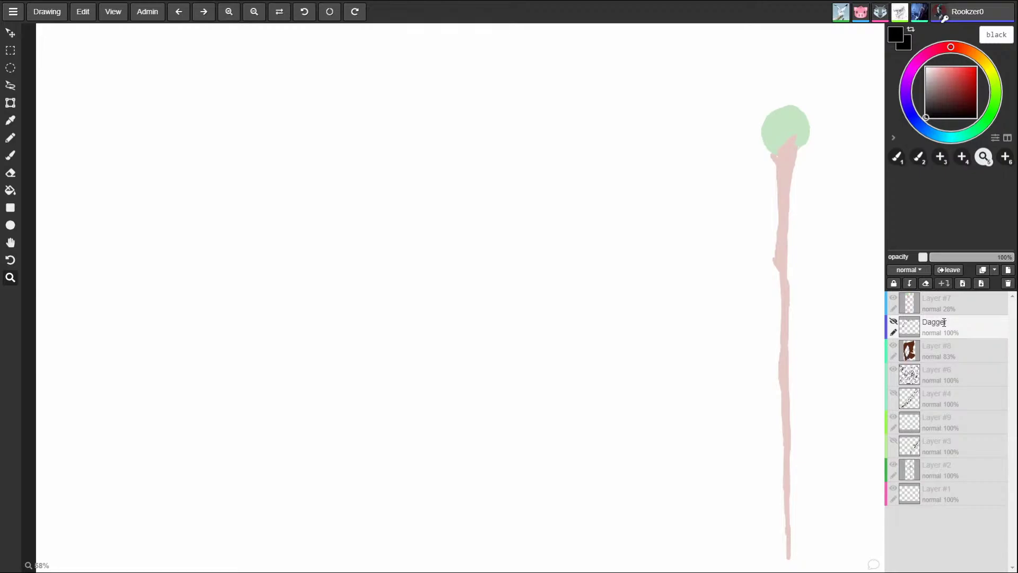
- Make the Dagger layer visible again with the whole canvas in view
scroll(503, 354, down, 5)
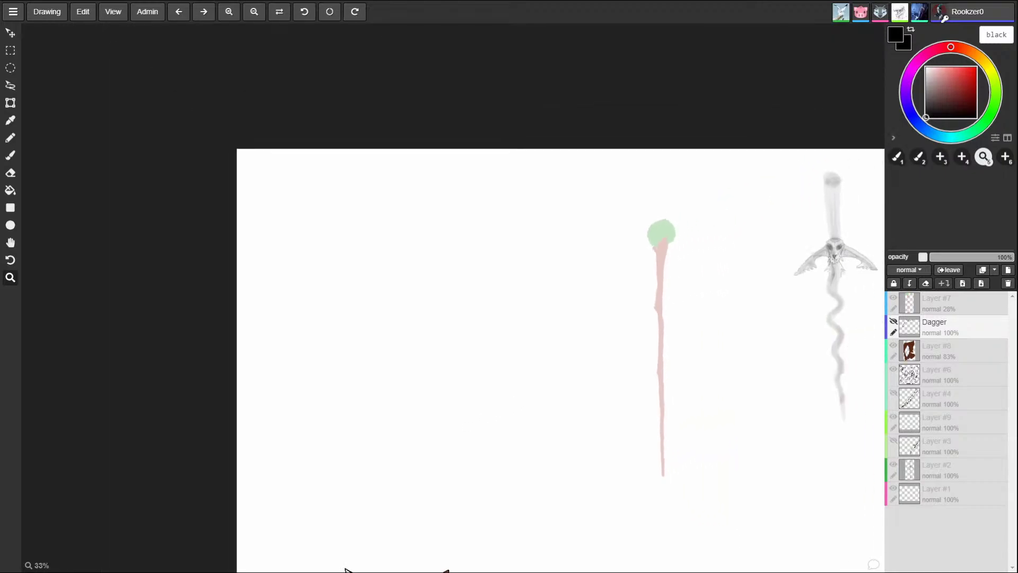
key(z)
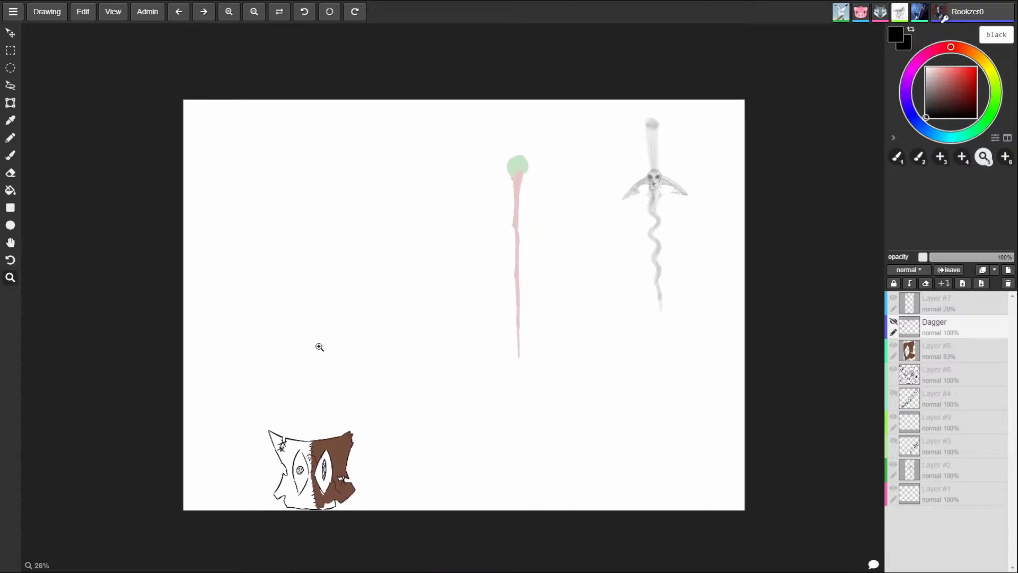
click(369, 313)
click(894, 322)
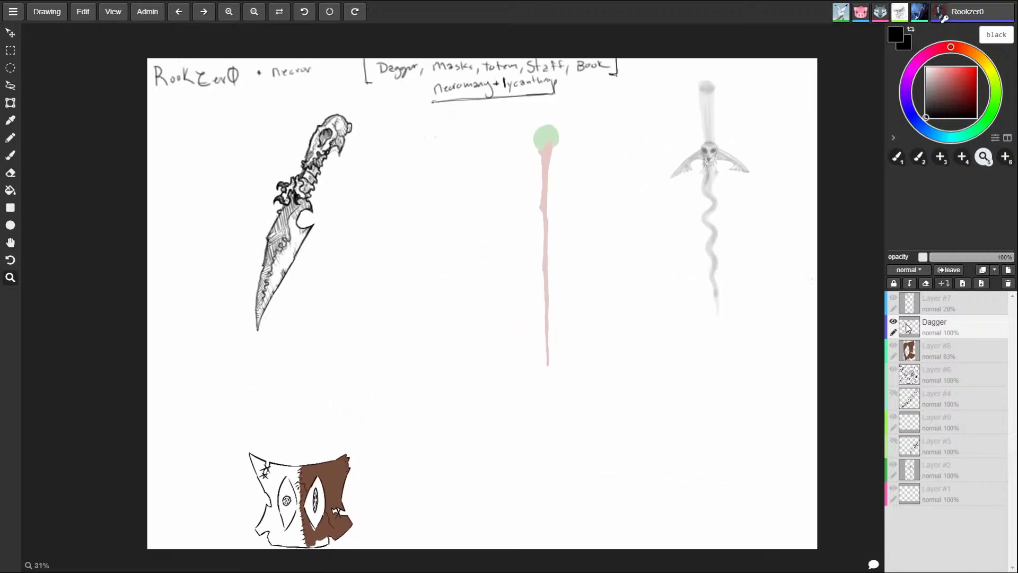
- Cut the handwritten notes along the canvas's upper edge out of the Dagger layer and hide that layer
click(10, 50)
drag(148, 58, 653, 103)
key(Delete)
click(894, 322)
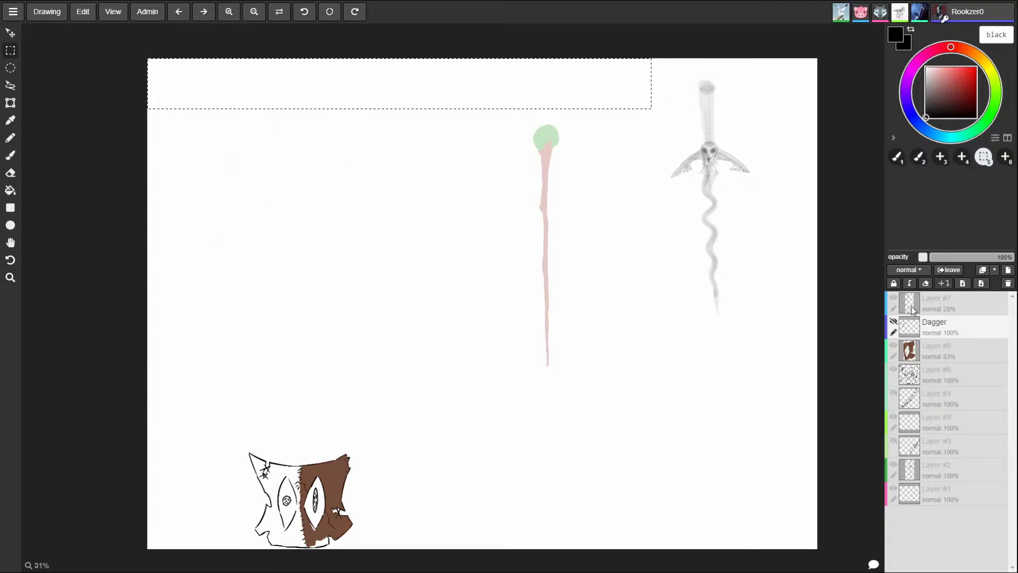
- Add a new layer above Dagger and paste the cut notes onto it at their original position
click(1007, 270)
key(ctrl+v)
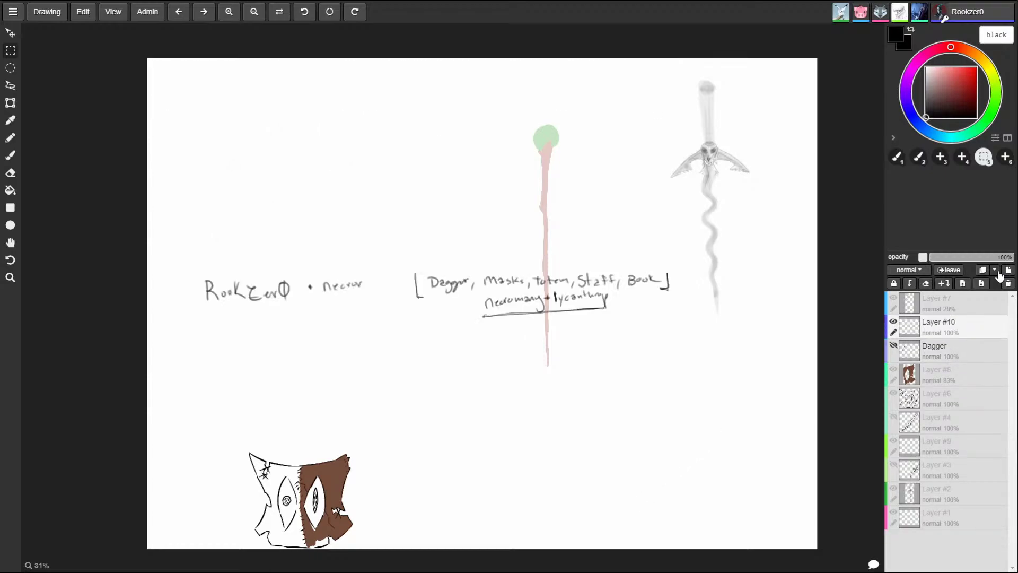
key(ctrl+z)
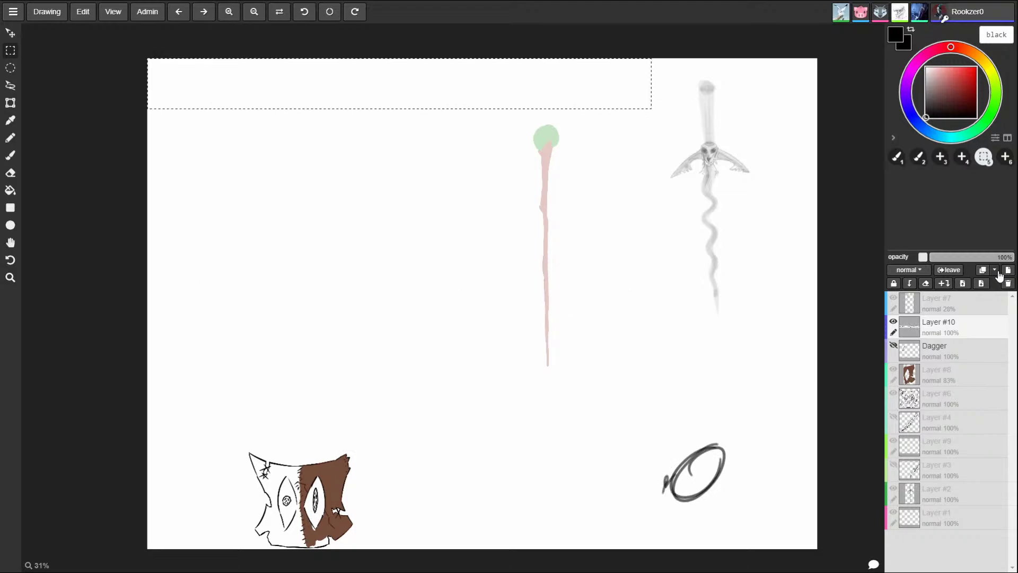
key(ctrl+shift+v)
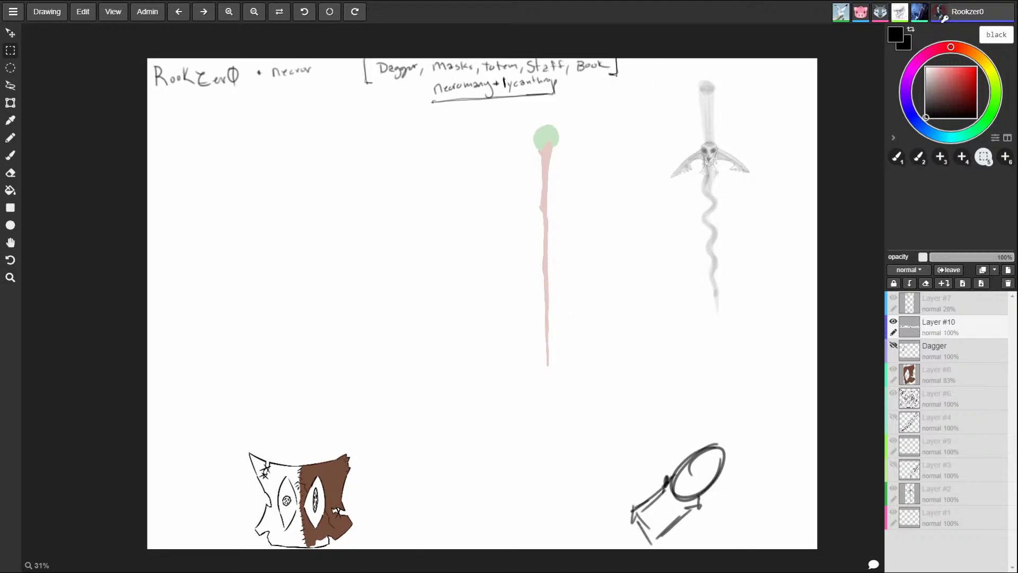
- Rename the layer holding the notes Rules and move it to the top of the layer stack
double_click(957, 322)
text(Ru)
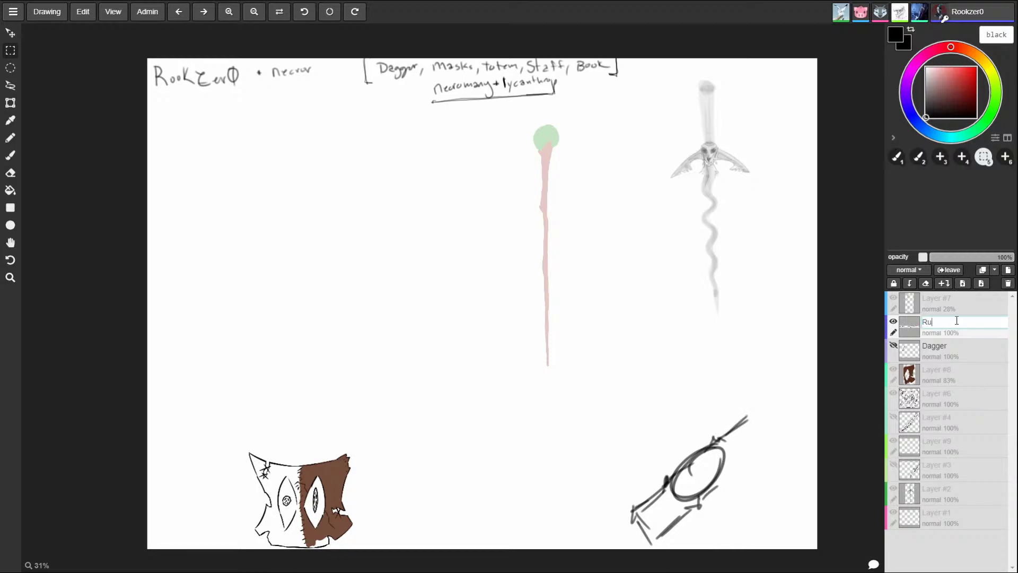
text(les\)
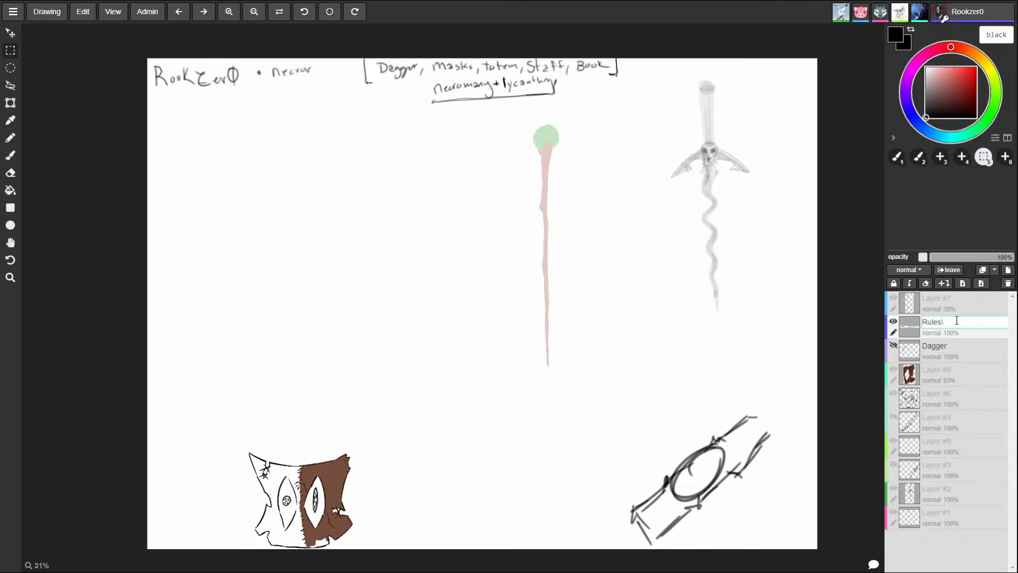
key(BackSpace)
key(Return)
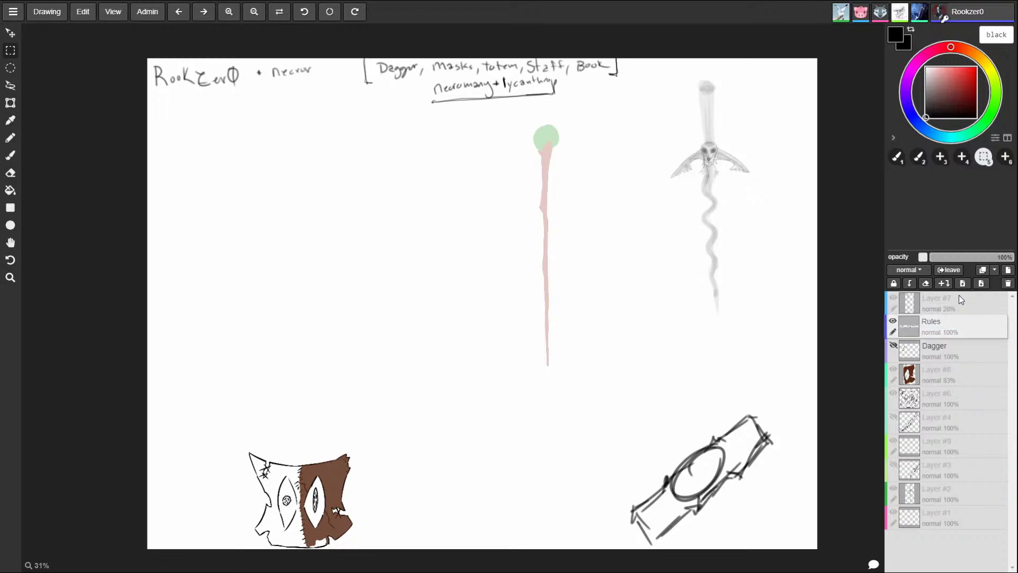
click(962, 283)
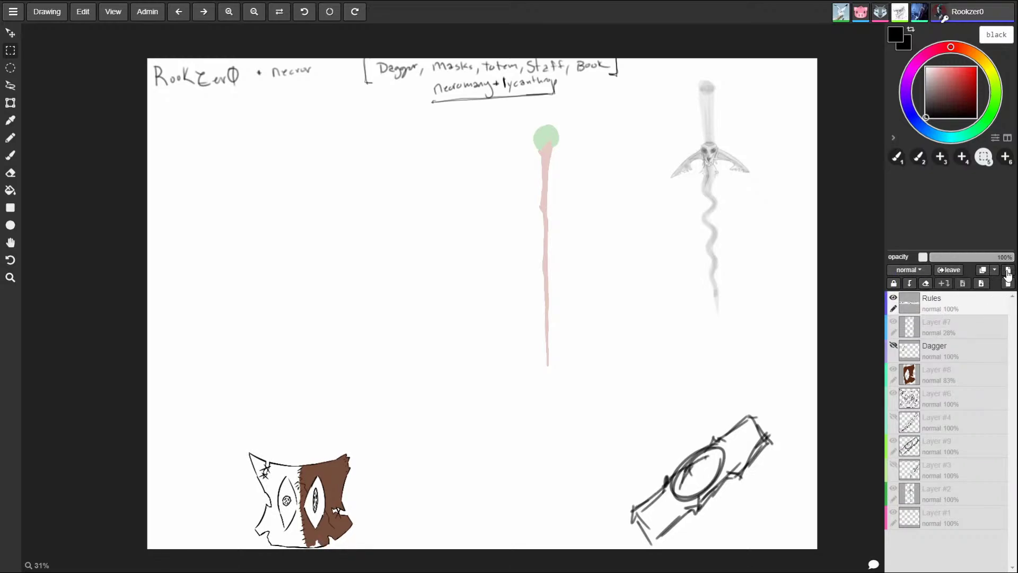
- Add a layer directly below Rules and sketch an angular skull outline with a pinched, pointed jaw beneath the handwritten notes
click(1007, 272)
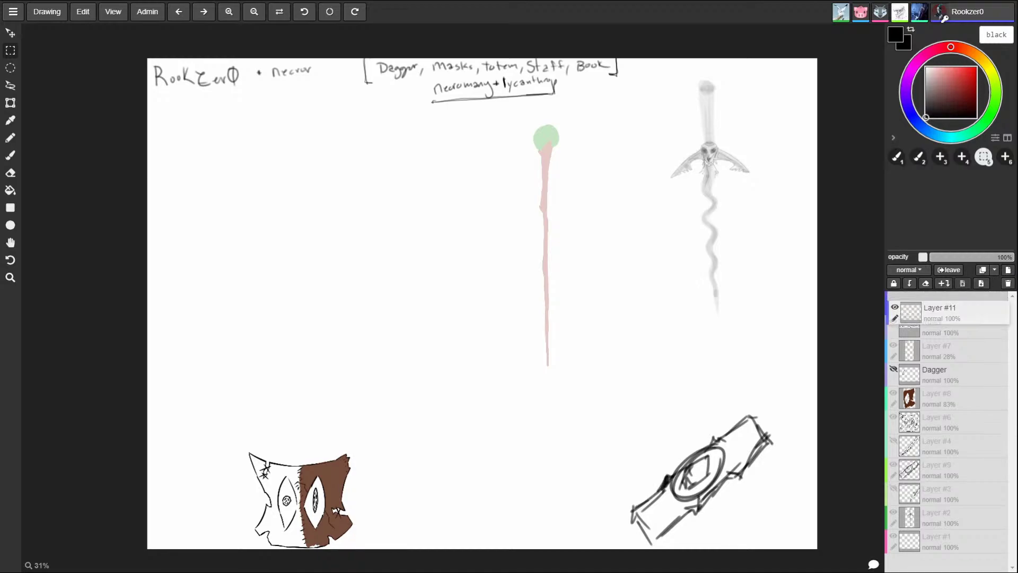
mouse_move(962, 313)
mouse_down()
mouse_move(953, 338)
mouse_move(962, 329)
mouse_up()
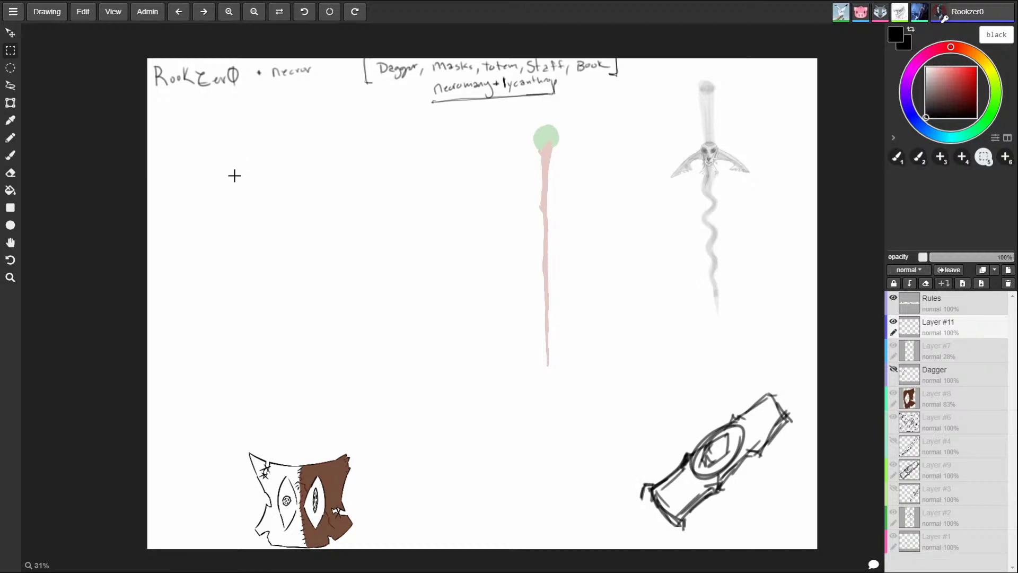
key(b)
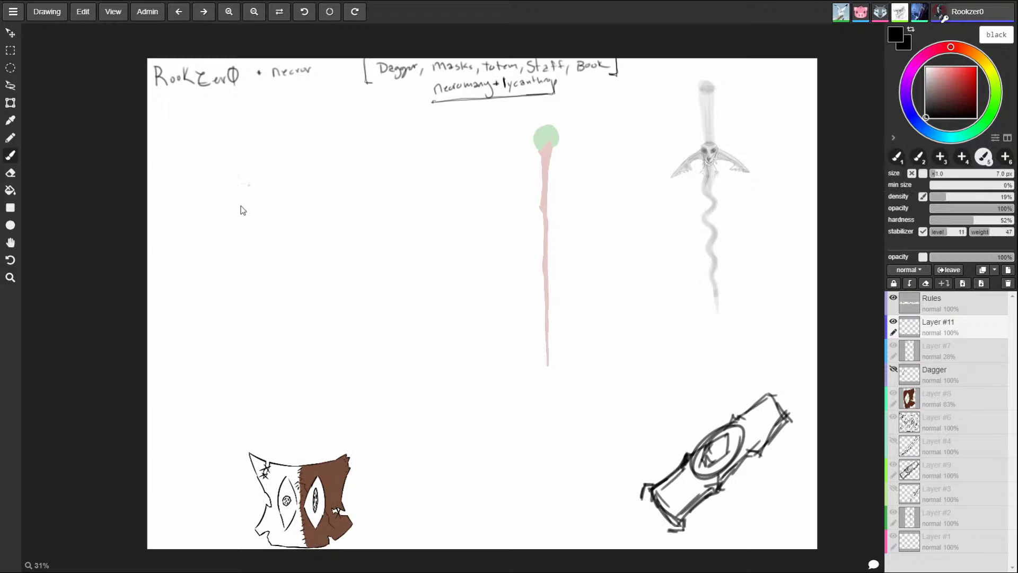
mouse_move(272, 134)
mouse_down()
mouse_move(258, 149)
mouse_move(252, 225)
mouse_move(278, 247)
mouse_move(301, 234)
mouse_move(303, 202)
mouse_move(333, 174)
mouse_move(303, 126)
mouse_move(266, 136)
mouse_move(243, 168)
mouse_up()
mouse_move(260, 211)
mouse_down()
mouse_move(253, 193)
mouse_move(268, 217)
mouse_move(262, 209)
mouse_move(251, 225)
mouse_move(313, 218)
mouse_up()
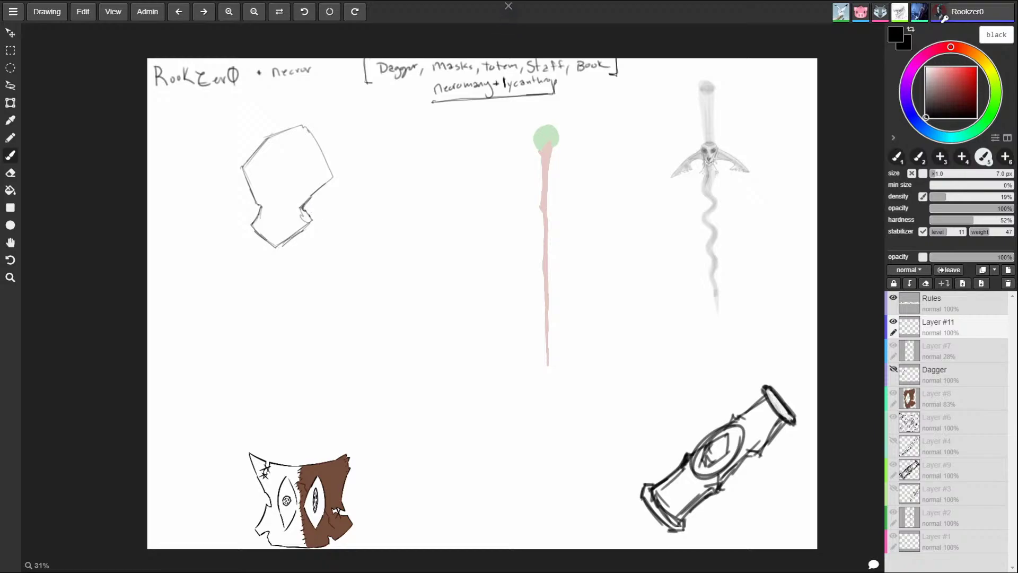
drag(311, 134, 333, 177)
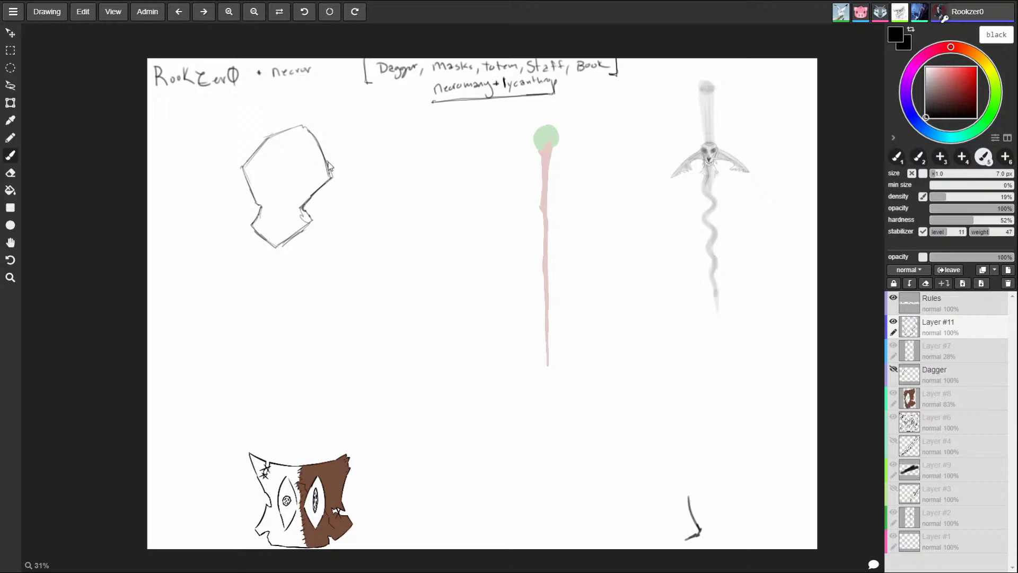
- Draw a small angular nasal cavity on the skull and a row of pointed teeth along its jaw
drag(266, 195, 276, 208)
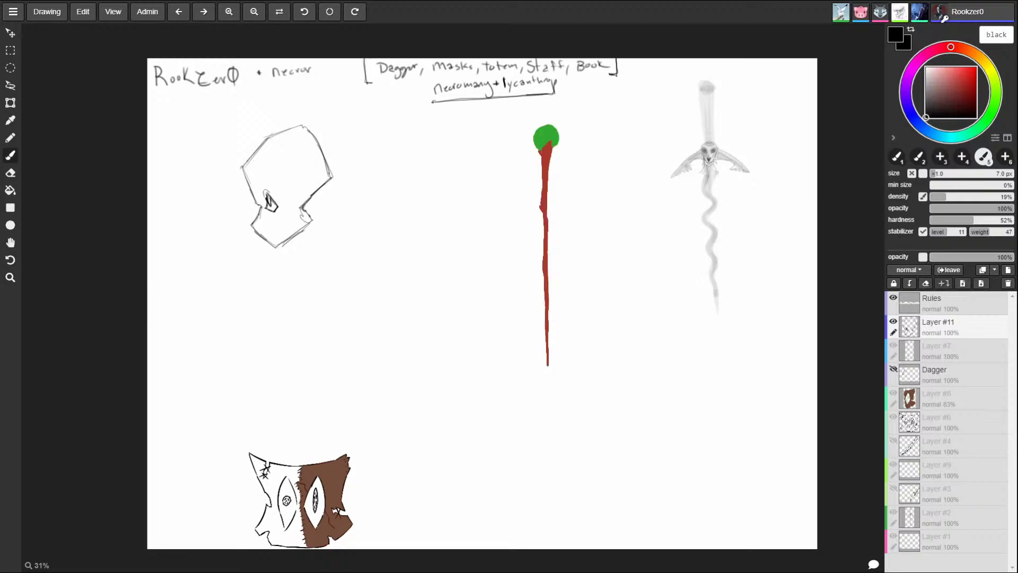
key(e)
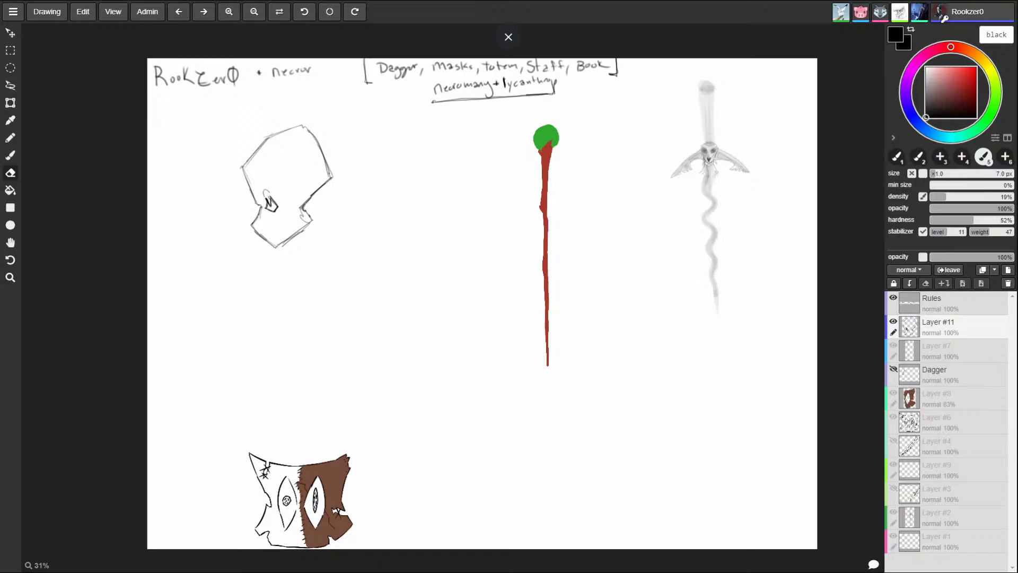
key(b)
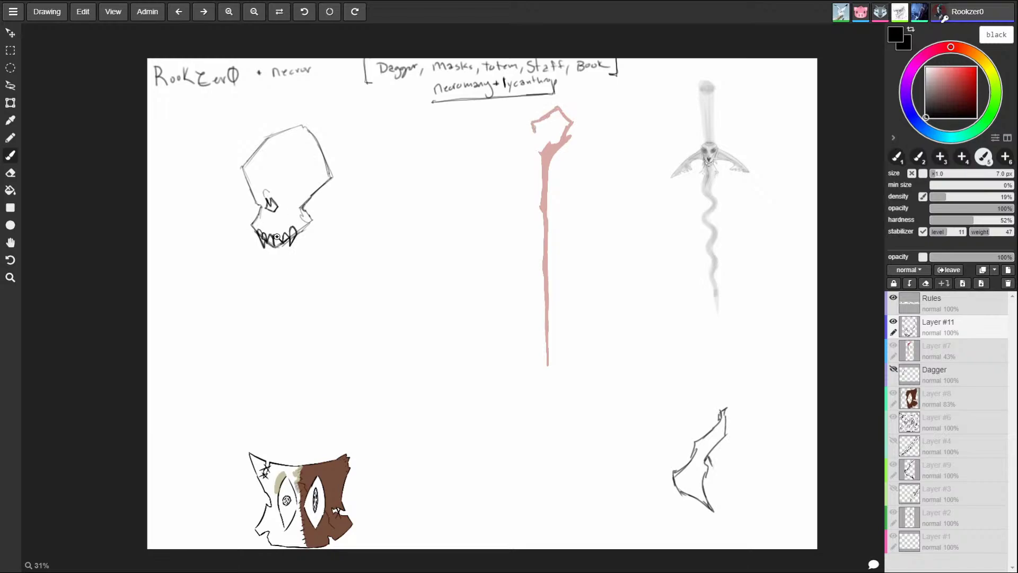
- Clean the overlapping sketch lines out of the skull's fangs and redefine their outlines, alternating eraser and brush
key(z)
mouse_move(273, 239)
mouse_down()
mouse_move(459, 114)
mouse_move(444, 106)
mouse_up()
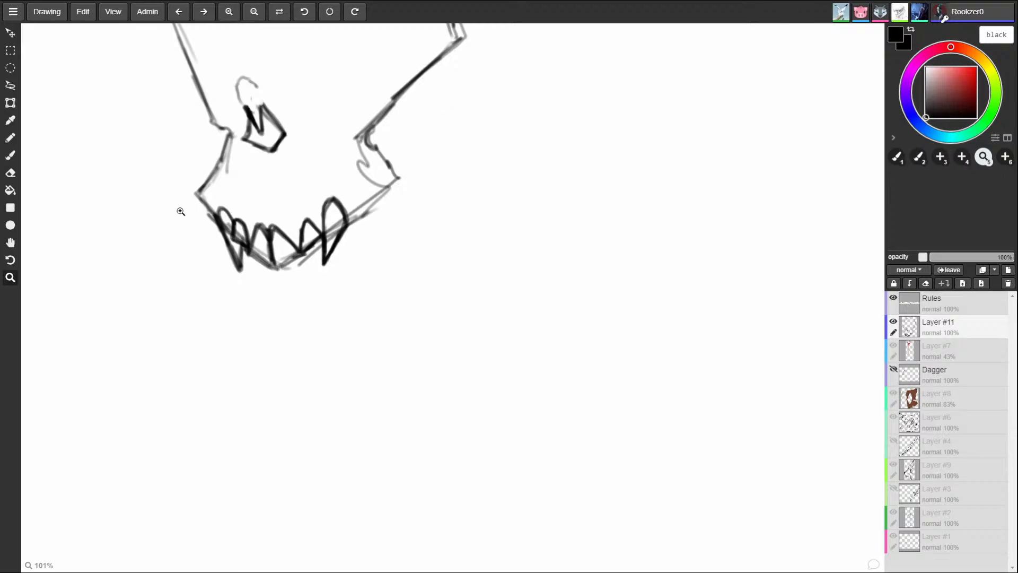
key(b)
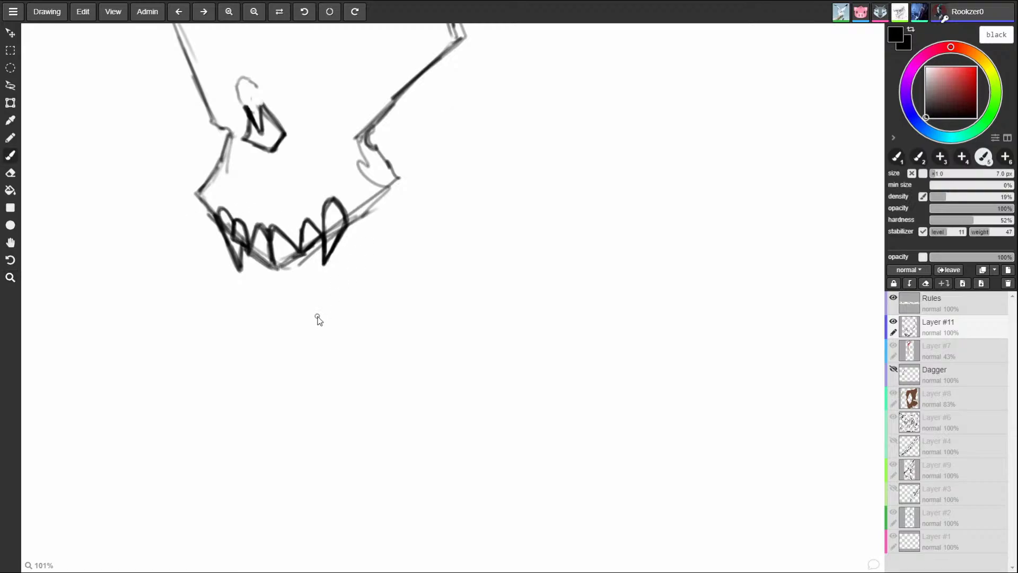
key(e)
key(b)
key(e)
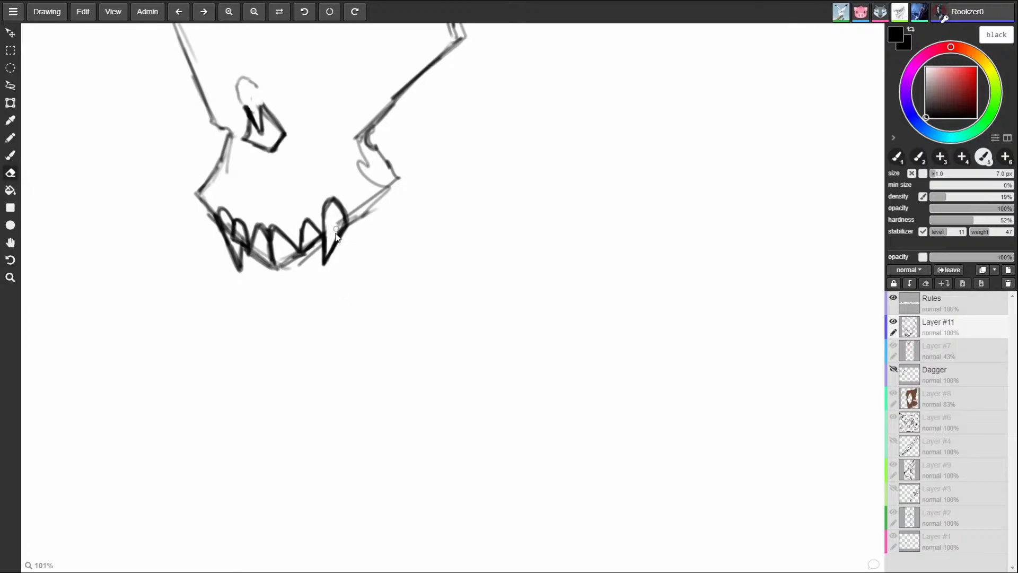
mouse_move(337, 237)
mouse_down()
mouse_move(332, 210)
mouse_move(332, 222)
mouse_up()
key(b)
key(e)
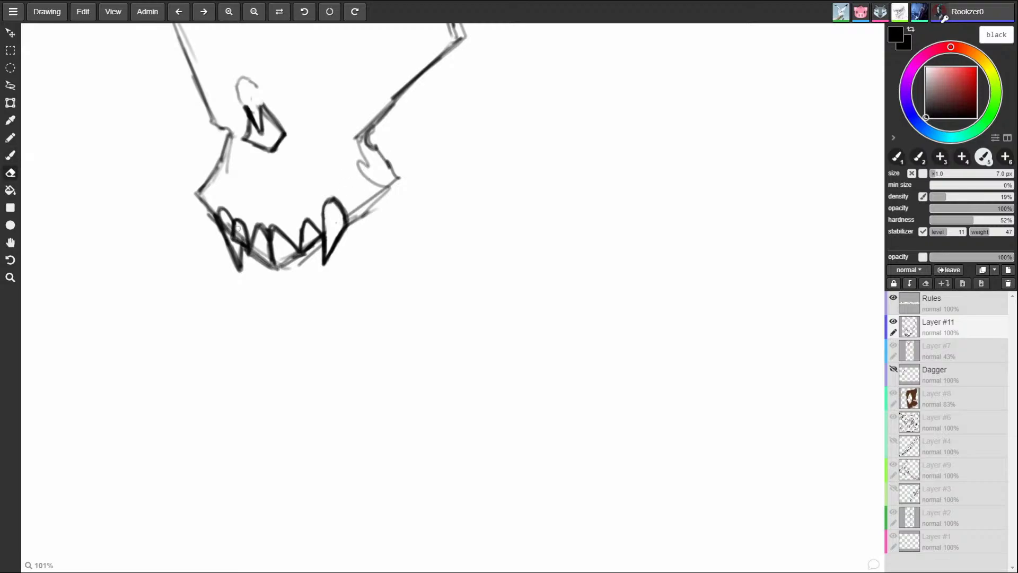
key(b)
key(e)
key(b)
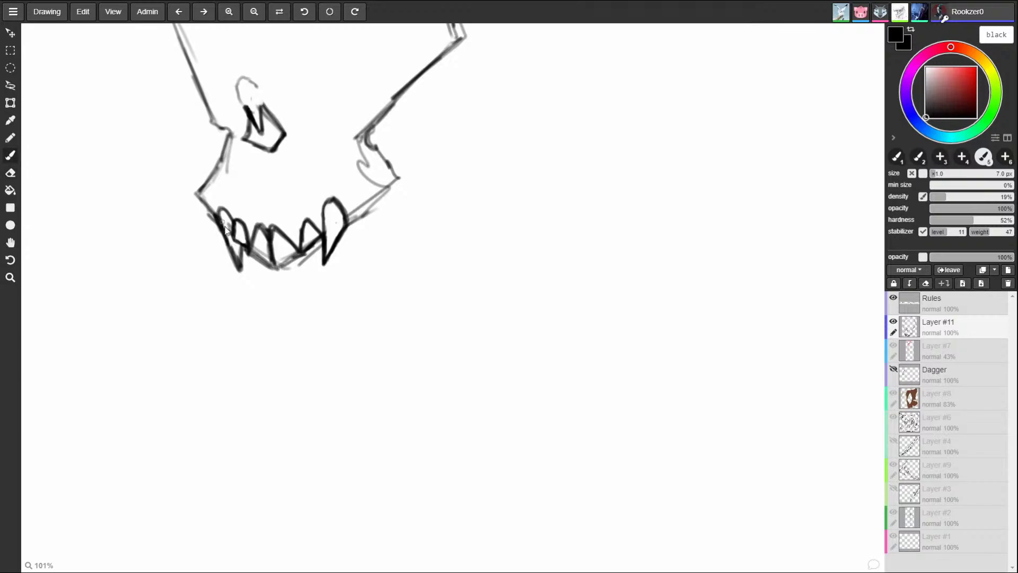
key(e)
key(b)
key(e)
key(b)
key(e)
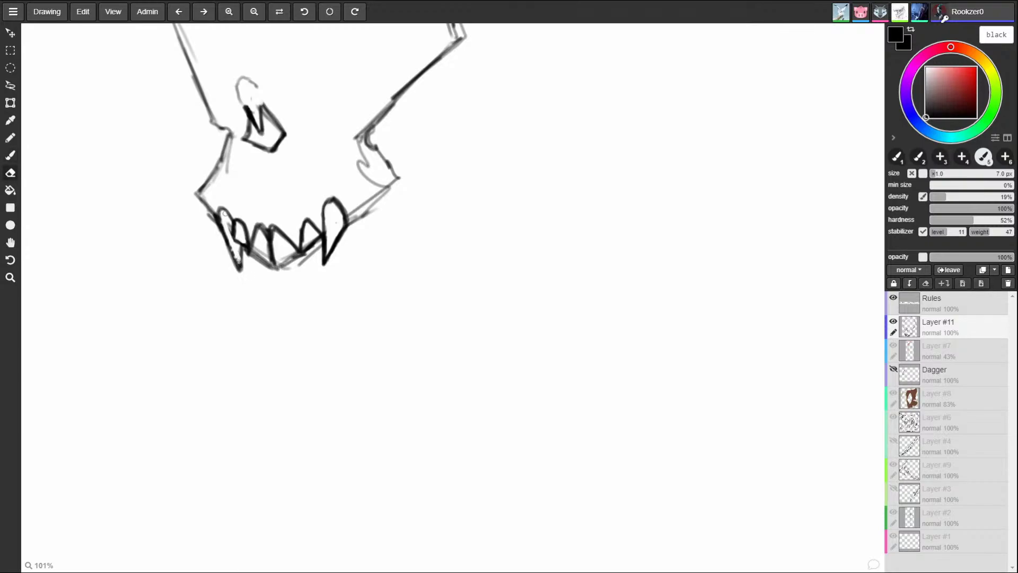
key(b)
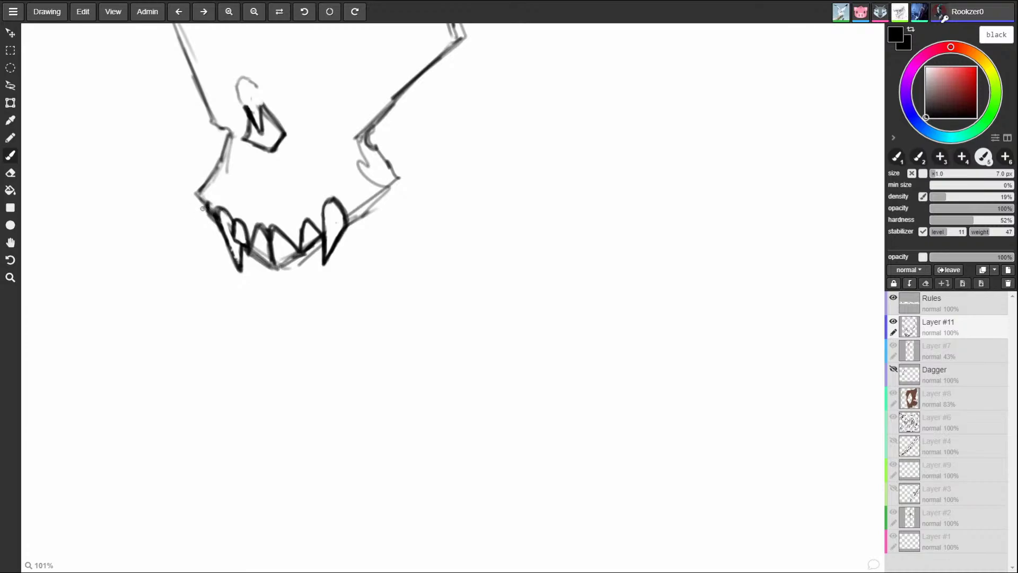
- Extend the teeth to both corners of the skull's jaw and hatch the hollow beneath the right cheek
drag(194, 194, 203, 215)
mouse_move(348, 215)
mouse_down()
mouse_move(350, 201)
mouse_move(367, 203)
mouse_move(361, 214)
mouse_move(371, 211)
mouse_move(350, 195)
mouse_move(347, 216)
mouse_up()
mouse_move(348, 216)
mouse_down()
mouse_move(351, 198)
mouse_move(371, 213)
mouse_move(398, 183)
mouse_move(369, 151)
mouse_move(381, 112)
mouse_move(370, 182)
mouse_up()
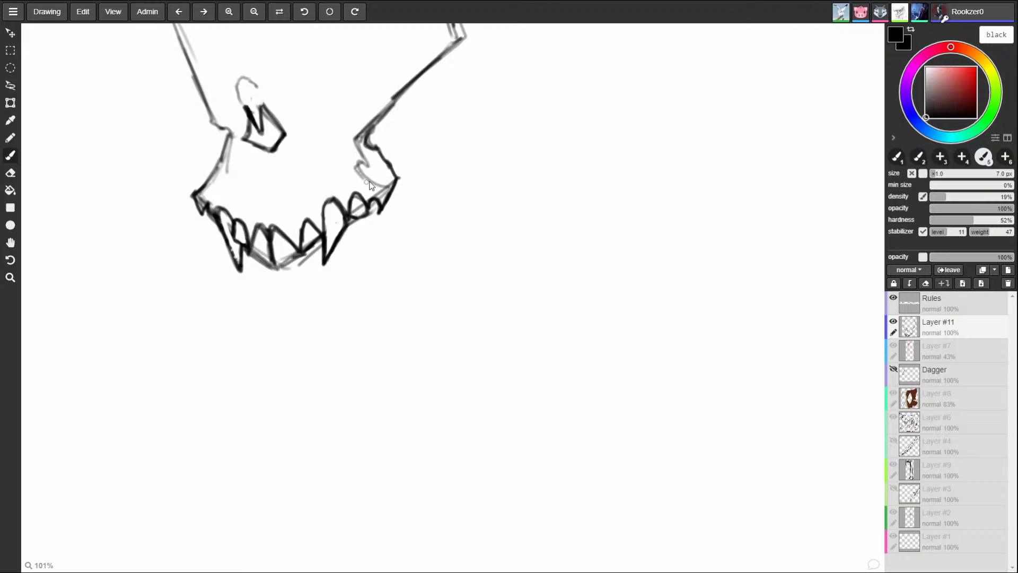
key(ctrl+z)
drag(372, 129, 357, 143)
mouse_move(387, 159)
mouse_down()
mouse_move(362, 171)
mouse_move(368, 187)
mouse_up()
drag(471, 162, 457, 362)
drag(448, 416, 455, 433)
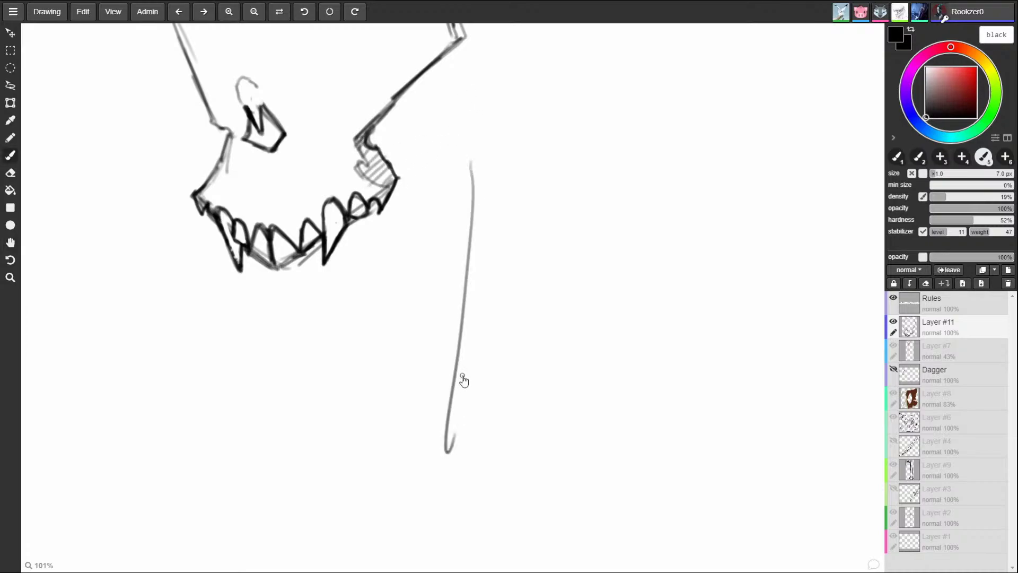
key(ctrl+z)
scroll(533, 293, down, 5)
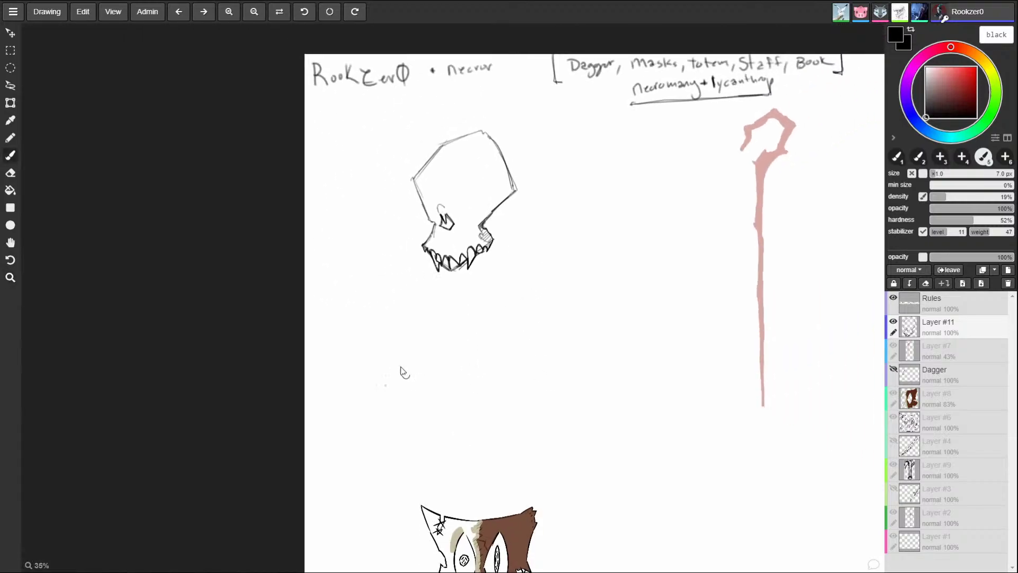
drag(400, 368, 204, 269)
drag(498, 241, 473, 339)
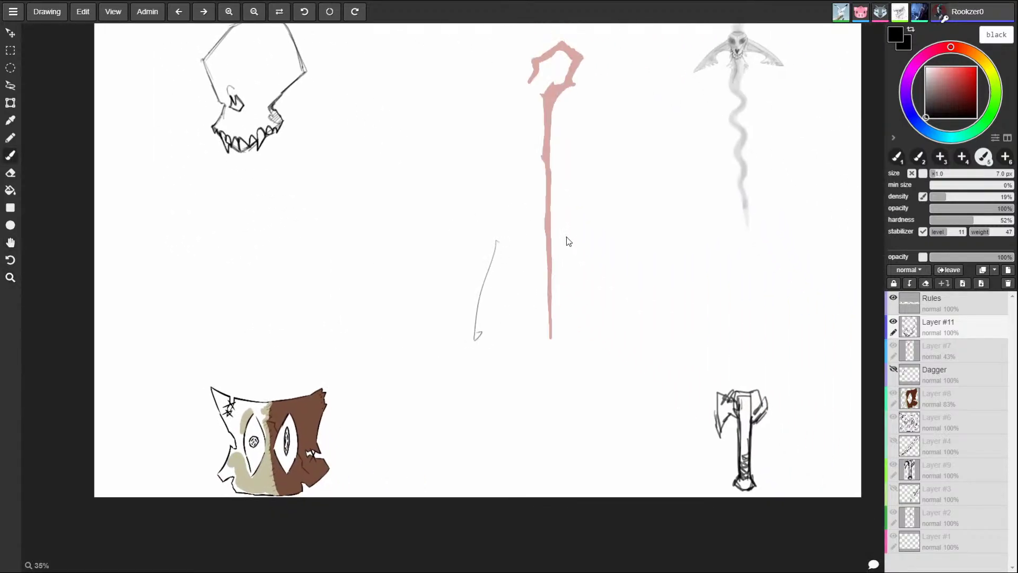
key(ctrl+z)
- Sketch an angular eye socket above the skull's nasal cavity and clean up its lines with the eraser
key(space)
drag(490, 207, 477, 280)
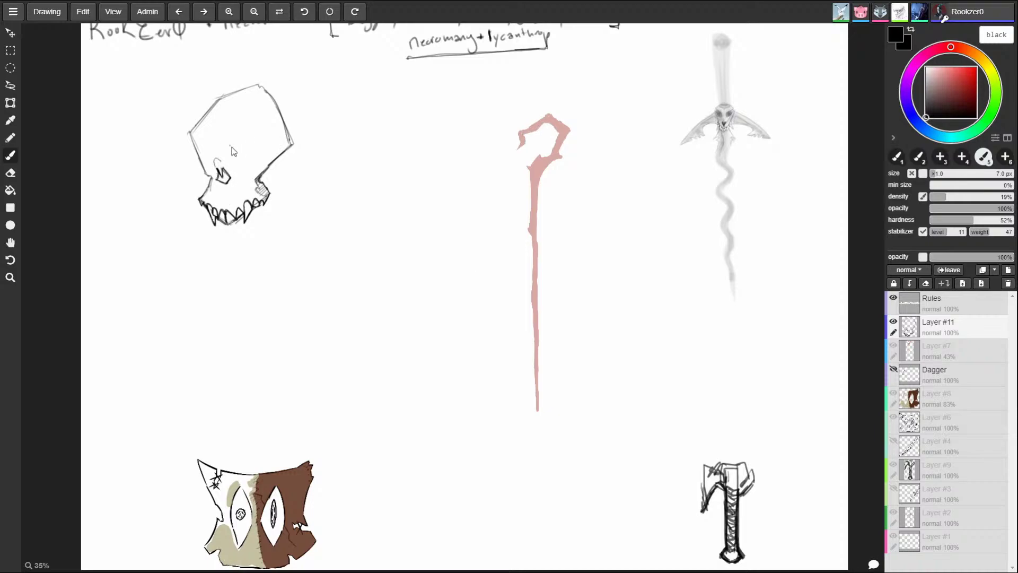
mouse_move(231, 152)
mouse_down()
mouse_move(234, 171)
mouse_move(257, 146)
mouse_move(227, 164)
mouse_move(259, 139)
mouse_up()
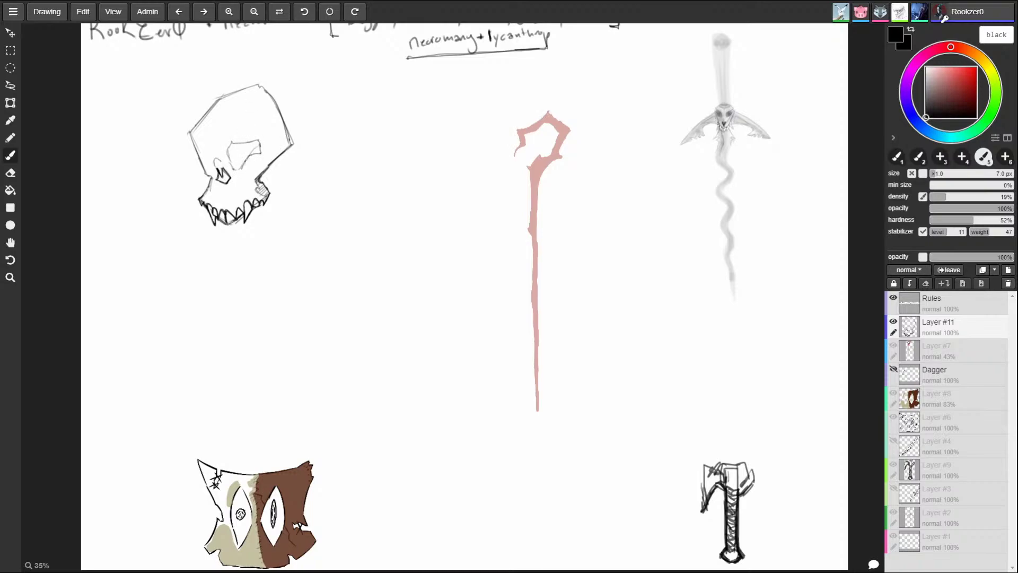
drag(224, 155, 245, 176)
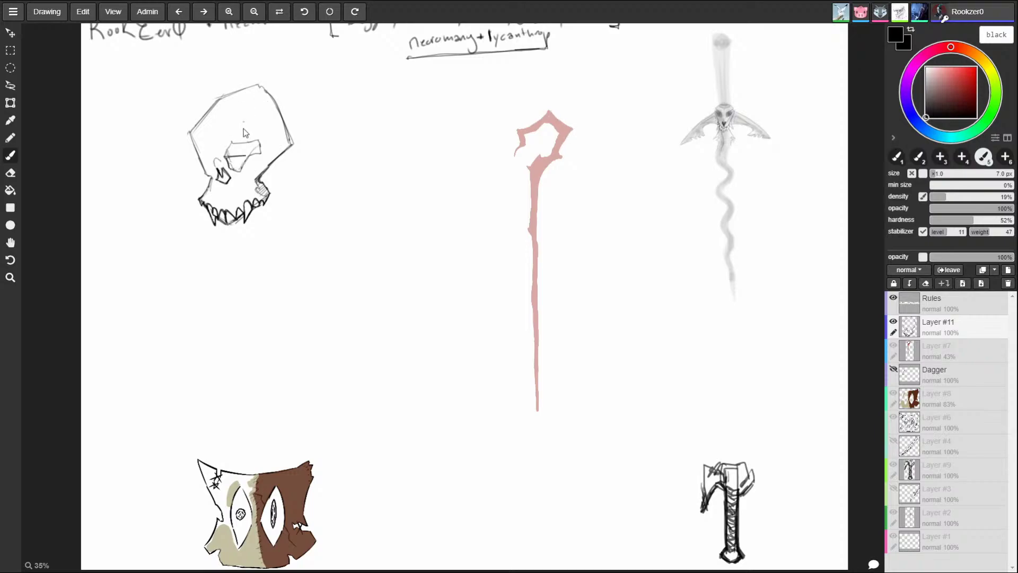
key(e)
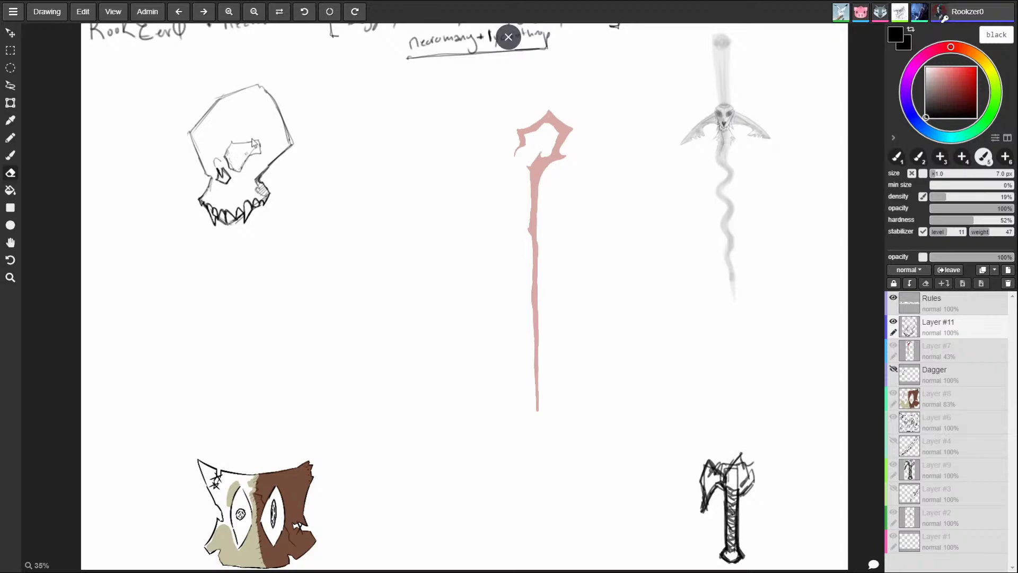
key(b)
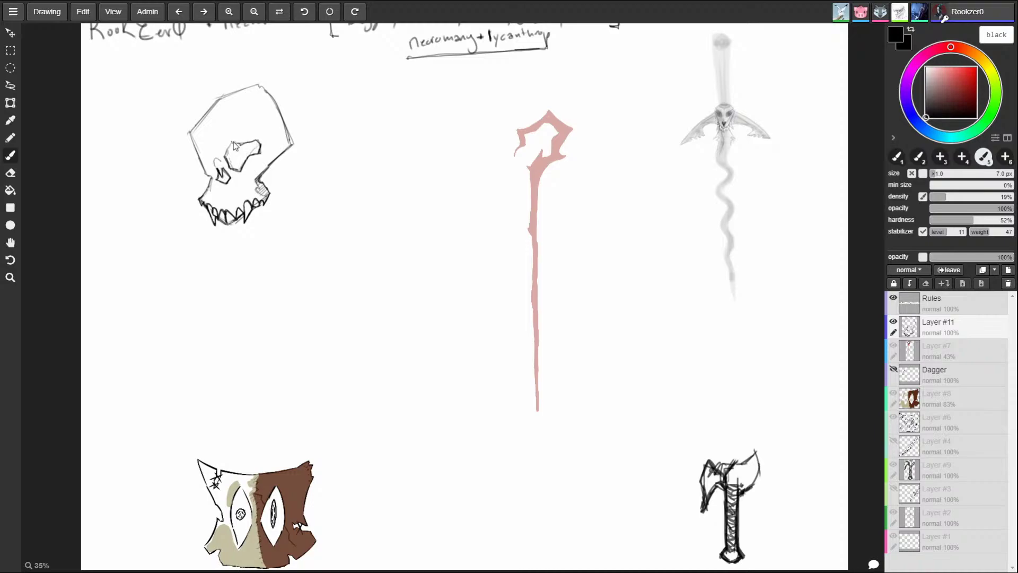
- Darken the eye socket's outline and shade its inner left edge to give it depth
mouse_move(246, 142)
mouse_down()
mouse_move(233, 142)
mouse_move(227, 165)
mouse_up()
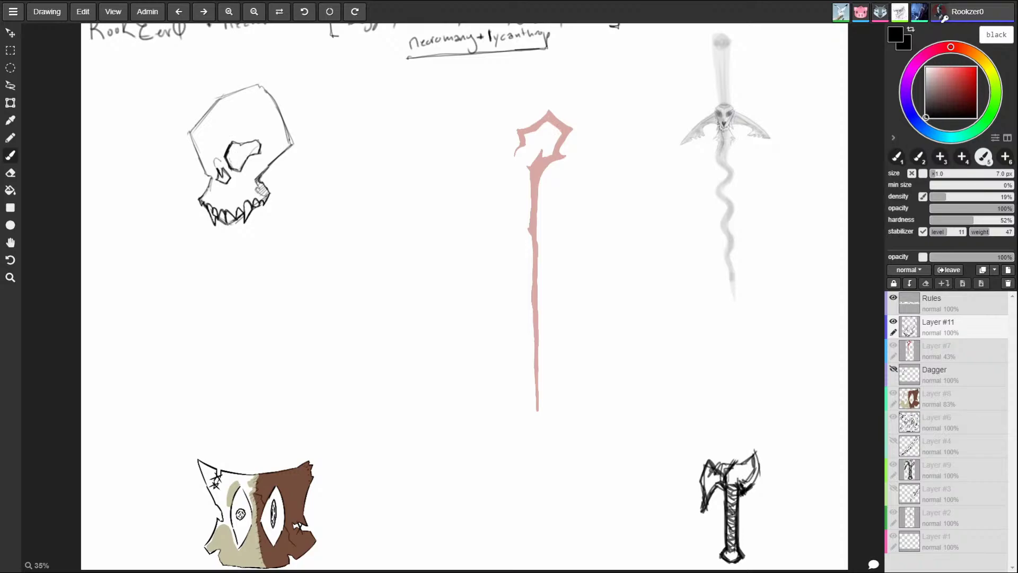
drag(233, 169, 239, 144)
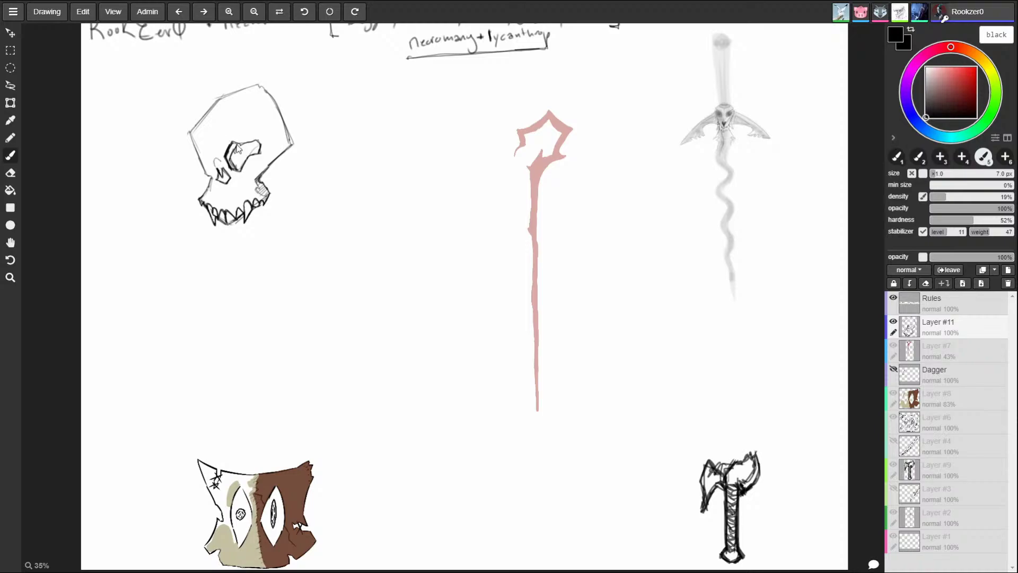
drag(234, 151, 237, 168)
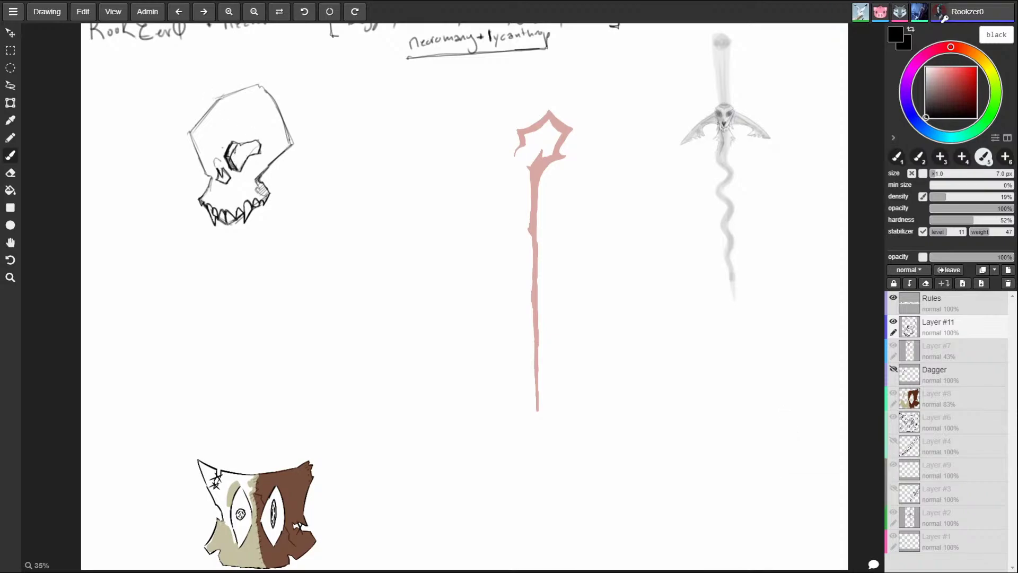
- Erase the skull's angular eye socket, nasal cavity and cranium outline, keeping only the fanged jaw and cheek corners
key(e)
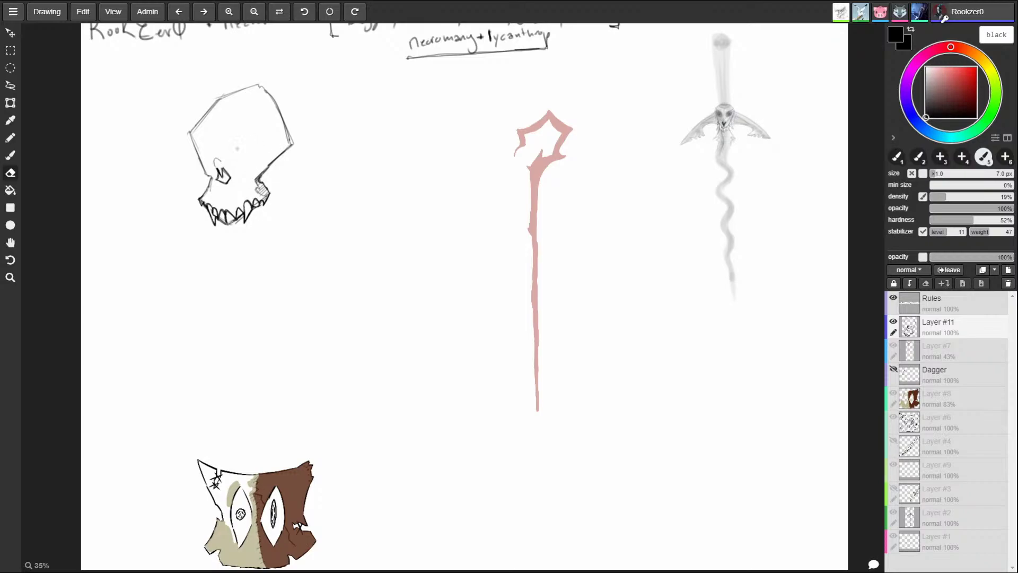
key(b)
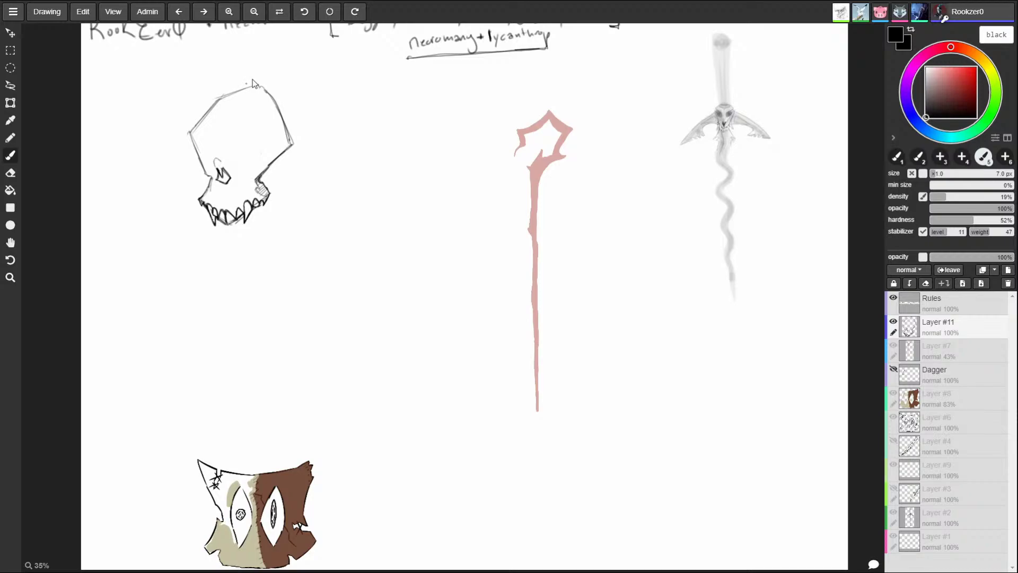
key(e)
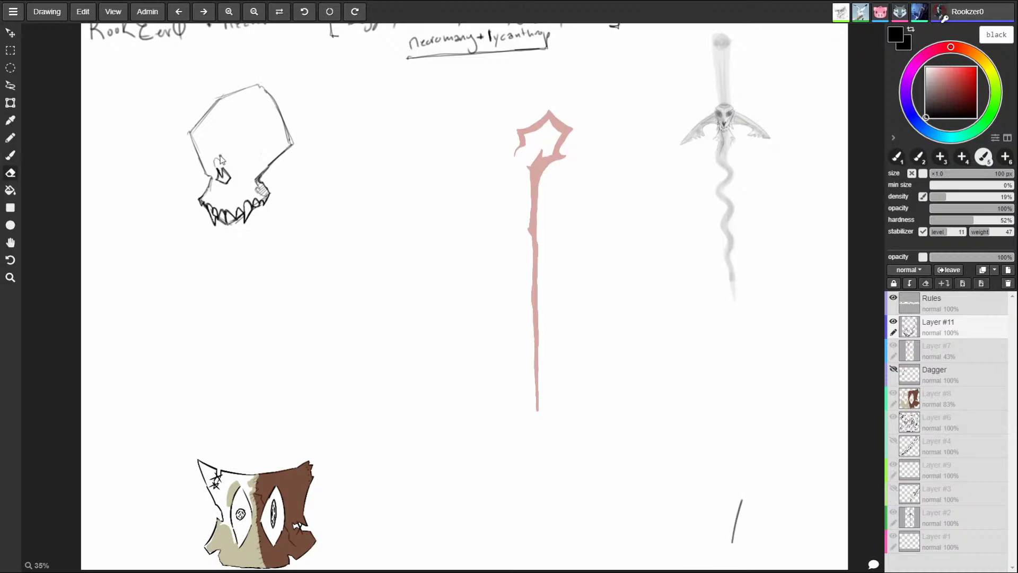
key(b)
key(e)
mouse_move(219, 134)
mouse_down()
mouse_move(218, 188)
mouse_move(216, 127)
mouse_move(191, 125)
mouse_move(205, 129)
mouse_move(266, 85)
mouse_move(282, 162)
mouse_move(279, 114)
mouse_up()
key(b)
key(e)
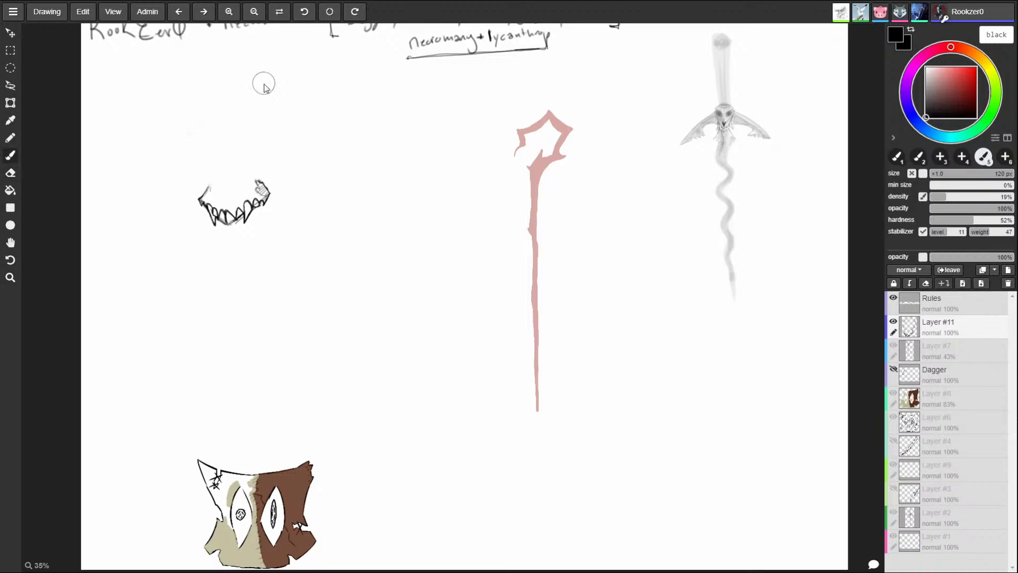
- Redraw the skull's cranium as a tall rounded dome above the fanged jaw, using a 10 px brush
key(b)
key(bracketleft)
key(bracketleft)
key(bracketleft)
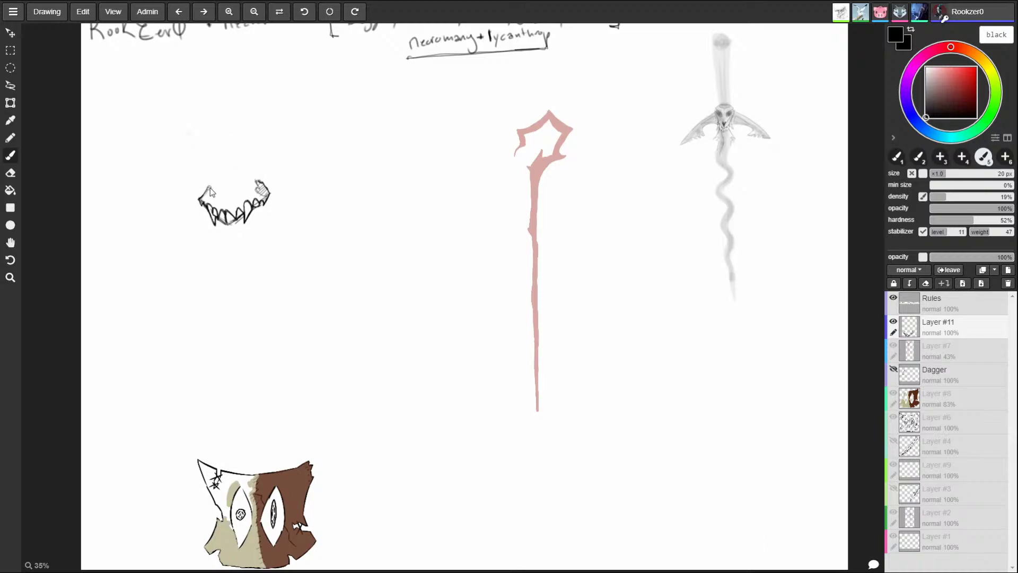
mouse_move(207, 196)
mouse_down()
mouse_move(213, 130)
mouse_move(257, 95)
mouse_move(300, 145)
mouse_up()
mouse_move(274, 181)
mouse_down()
mouse_move(296, 155)
mouse_move(290, 121)
mouse_move(263, 94)
mouse_move(210, 121)
mouse_move(199, 175)
mouse_up()
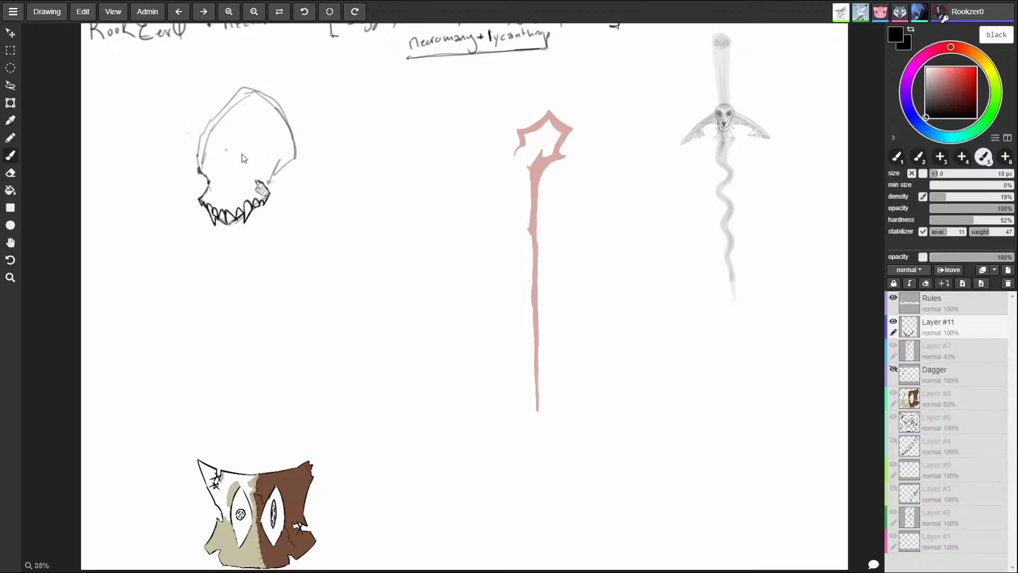
- Draw a shaded angular cavity beside the jaw's left corner and sketch side plates and a swept-back crest over the cranium
mouse_move(217, 176)
mouse_down()
mouse_move(227, 184)
mouse_move(211, 192)
mouse_move(227, 186)
mouse_move(213, 192)
mouse_move(218, 174)
mouse_move(217, 200)
mouse_up()
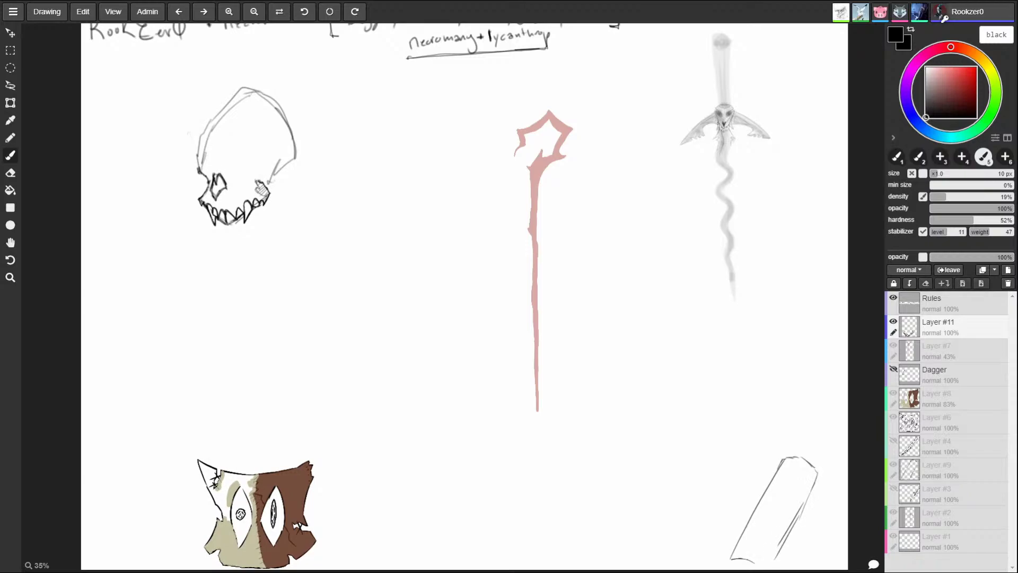
mouse_move(212, 185)
mouse_down()
mouse_move(219, 192)
mouse_move(222, 178)
mouse_up()
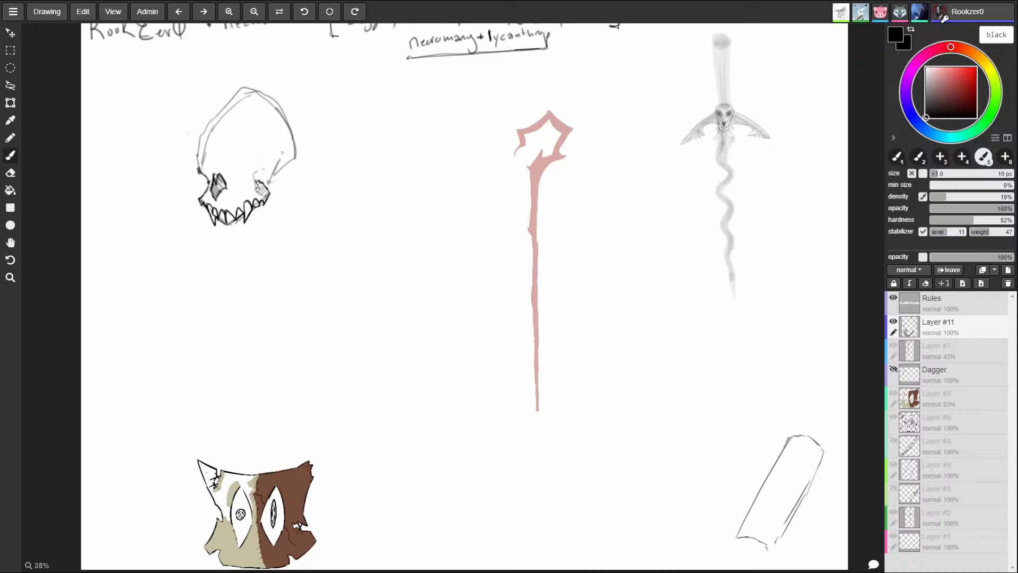
mouse_move(285, 133)
mouse_down()
mouse_move(268, 186)
mouse_move(263, 178)
mouse_move(286, 169)
mouse_move(299, 142)
mouse_up()
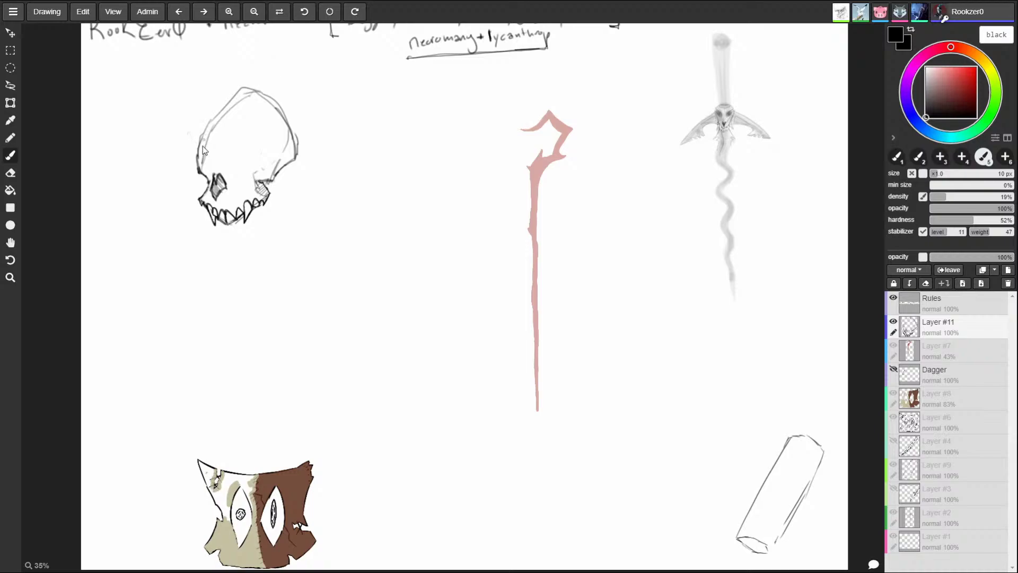
mouse_move(234, 97)
mouse_down()
mouse_move(262, 74)
mouse_move(305, 149)
mouse_move(305, 162)
mouse_move(277, 176)
mouse_up()
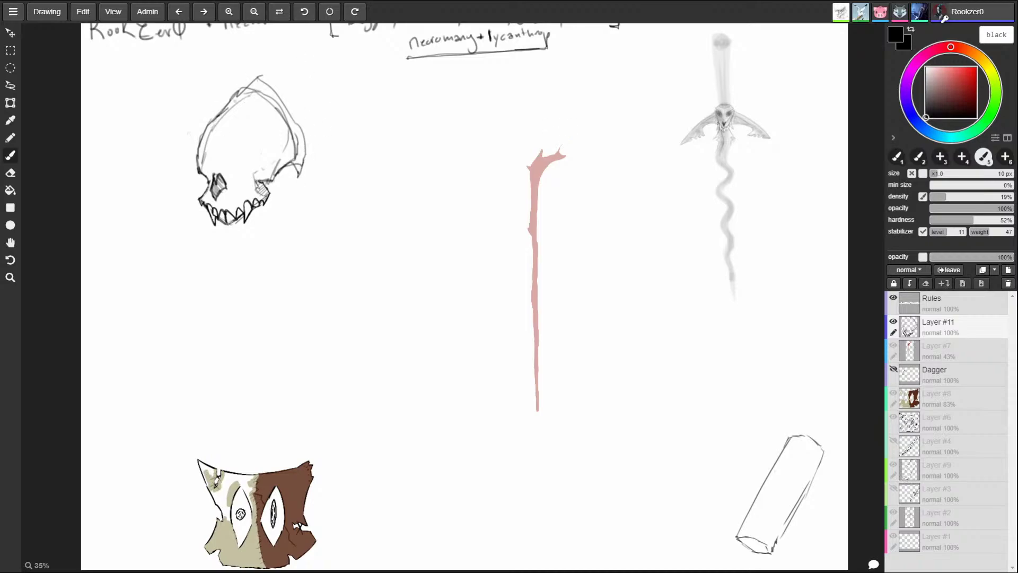
drag(229, 105, 270, 58)
mouse_move(218, 131)
mouse_down()
mouse_move(273, 110)
mouse_move(306, 61)
mouse_move(277, 53)
mouse_move(246, 81)
mouse_up()
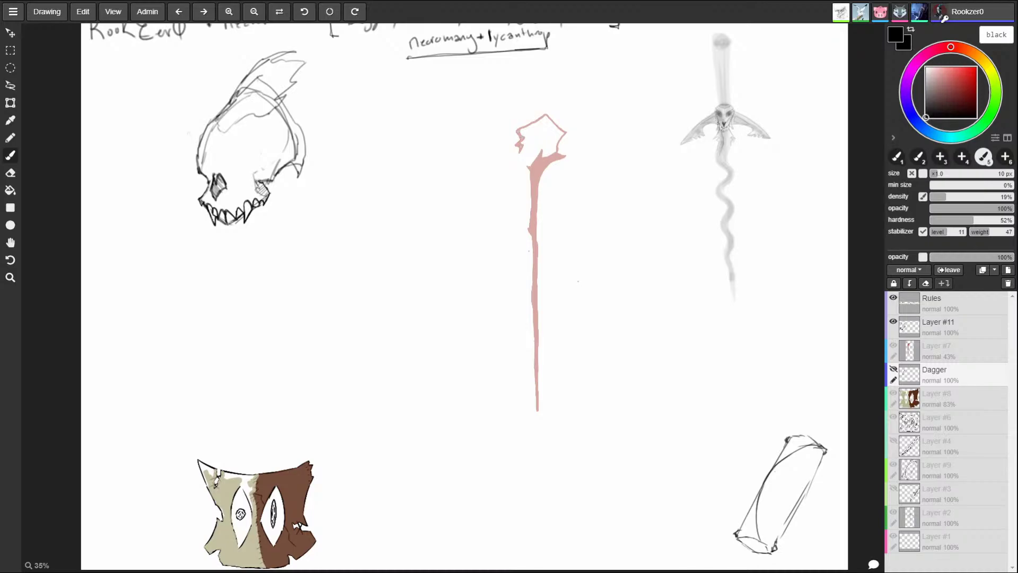
key(z)
mouse_move(563, 368)
mouse_down()
mouse_move(610, 368)
mouse_move(541, 384)
mouse_up()
key(b)
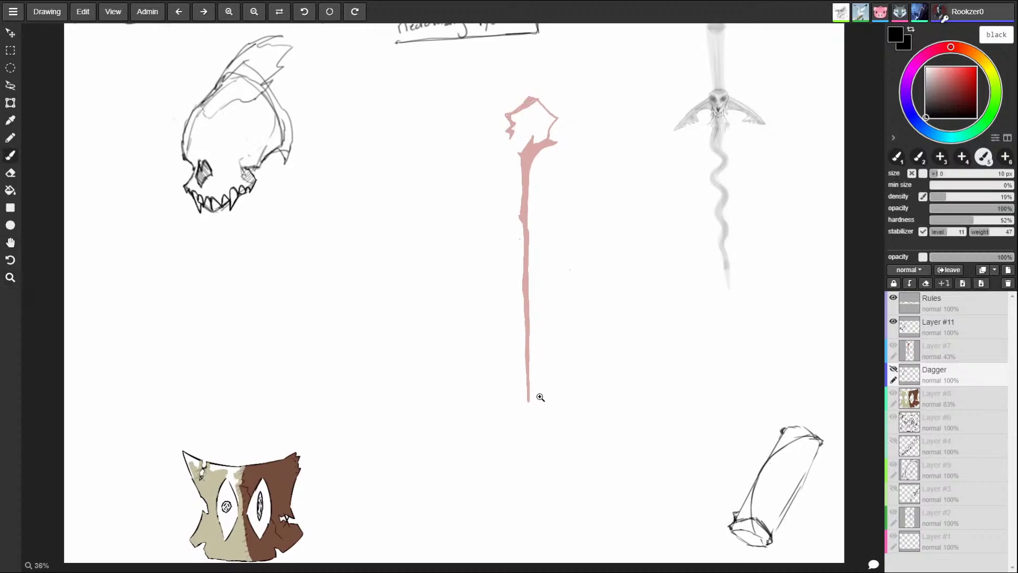
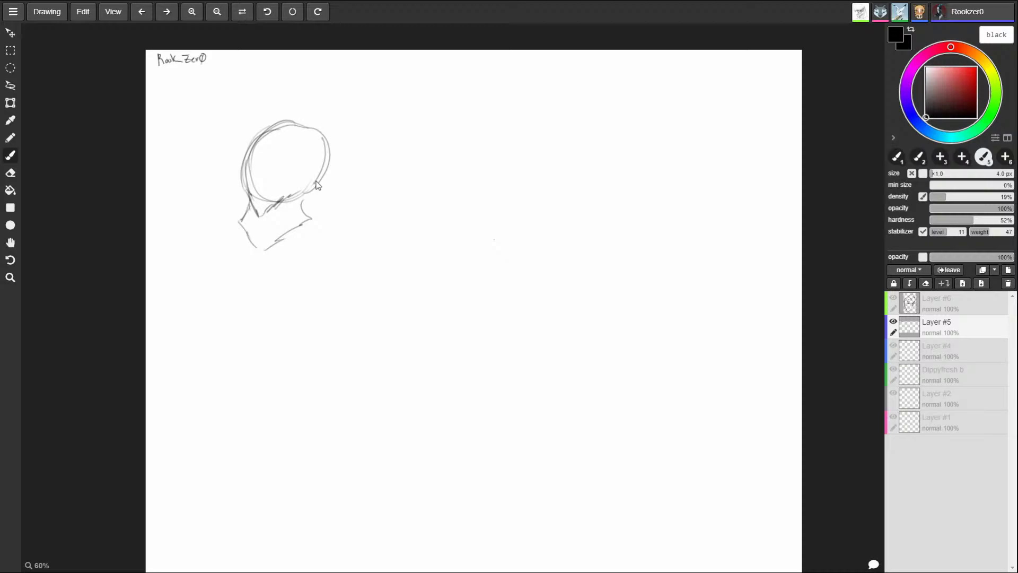
- Erase the rough circular head and pointed jaw sketch on Layer #5
key(e)
mouse_move(256, 294)
mouse_down()
mouse_move(277, 100)
mouse_move(309, 217)
mouse_move(325, 123)
mouse_up()
key(b)
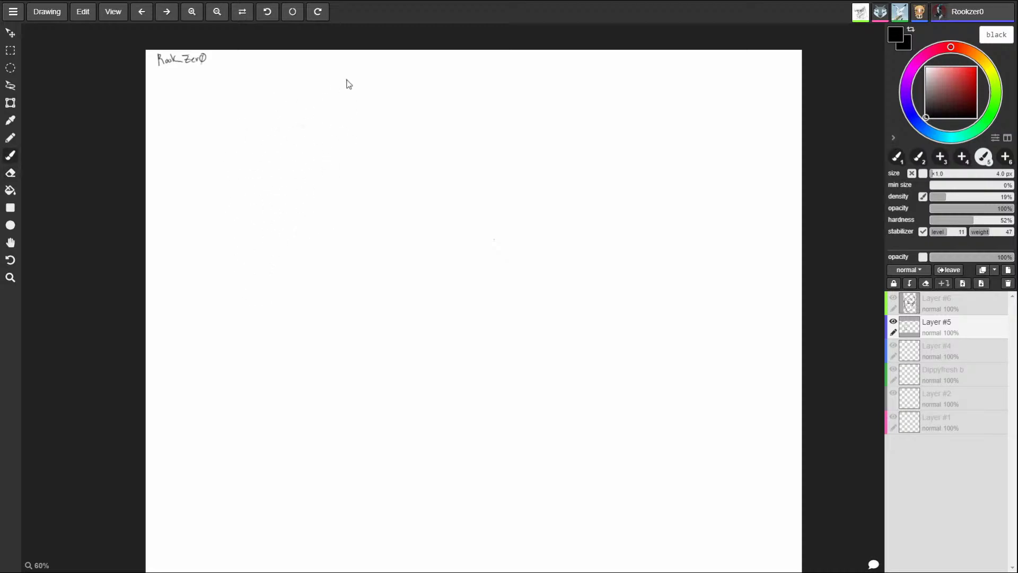
- Sketch a skull's curved left outline ending in a hatched V-shaped cavity with a pointed tip beneath it
drag(702, 144, 712, 153)
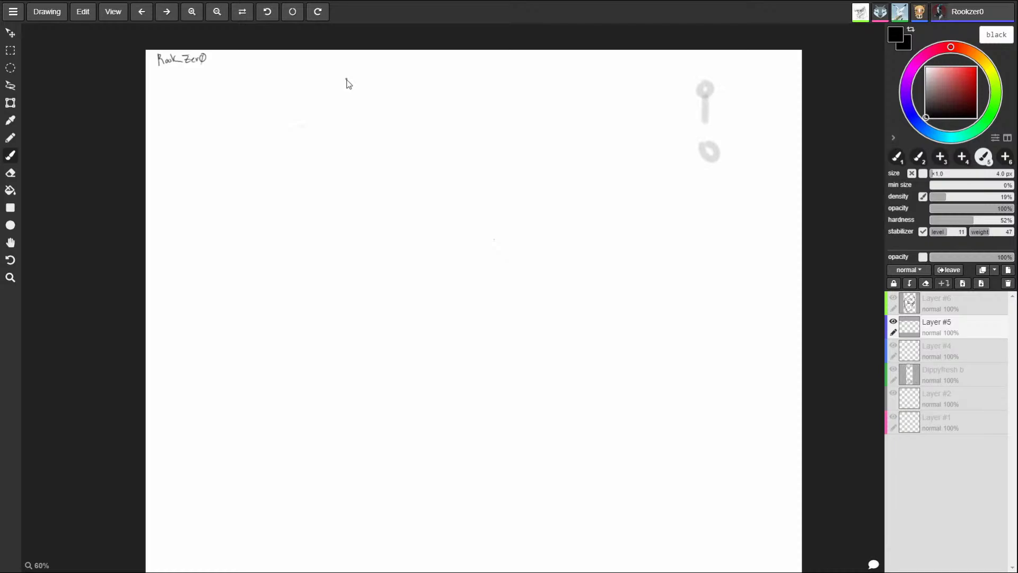
mouse_move(281, 91)
mouse_down()
mouse_move(260, 90)
mouse_move(238, 118)
mouse_move(235, 199)
mouse_up()
drag(229, 128, 238, 233)
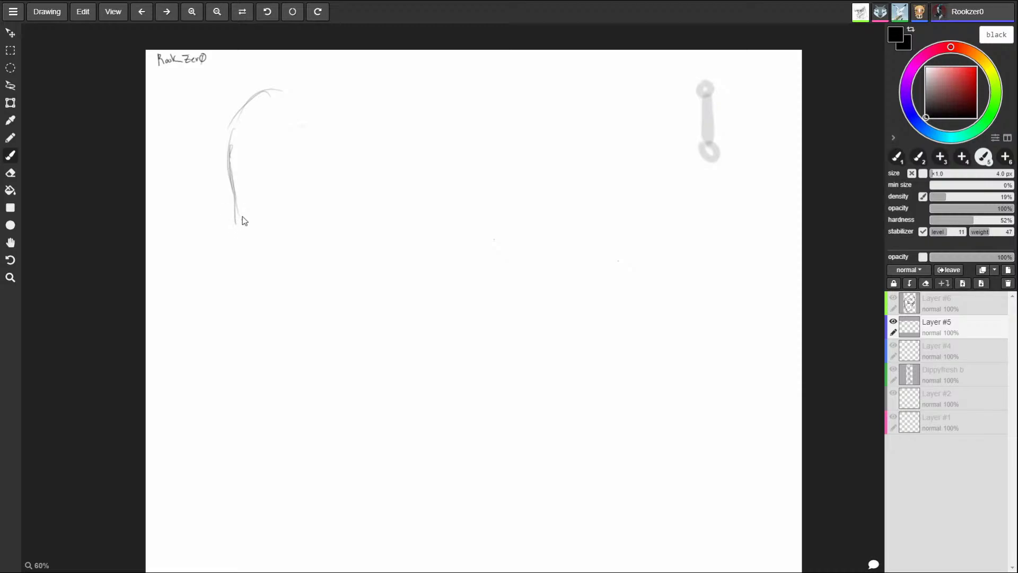
mouse_move(241, 189)
mouse_down()
mouse_move(244, 231)
mouse_move(263, 194)
mouse_move(241, 214)
mouse_up()
mouse_move(254, 199)
mouse_down()
mouse_move(245, 230)
mouse_move(265, 197)
mouse_move(240, 196)
mouse_move(237, 252)
mouse_move(270, 229)
mouse_move(265, 199)
mouse_move(238, 241)
mouse_move(259, 204)
mouse_move(249, 233)
mouse_move(243, 210)
mouse_move(237, 236)
mouse_move(259, 207)
mouse_up()
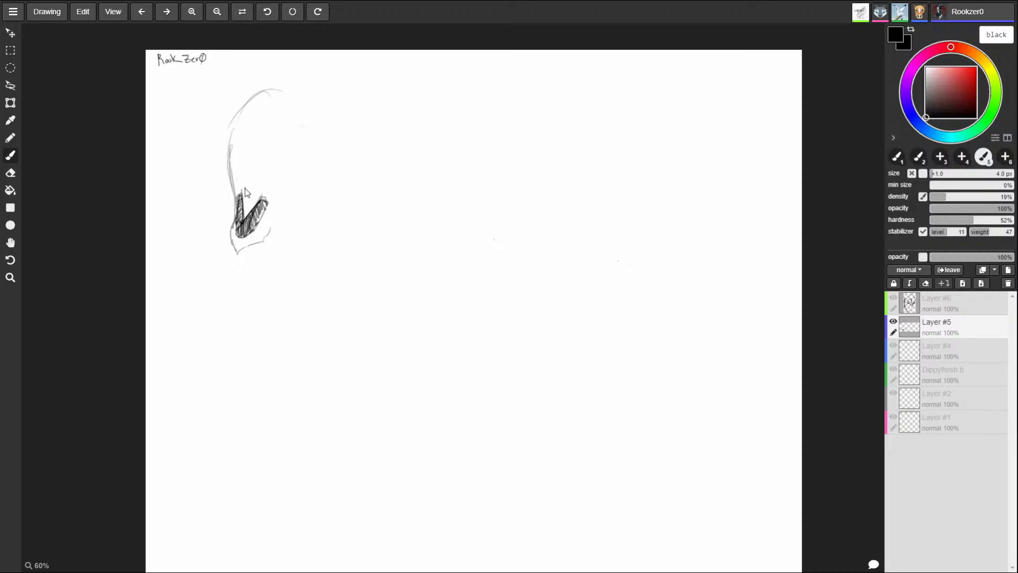
- Add an inner contour line and an angular right edge to the curved skull sketch
mouse_move(617, 162)
mouse_down()
mouse_move(653, 107)
mouse_move(660, 178)
mouse_up()
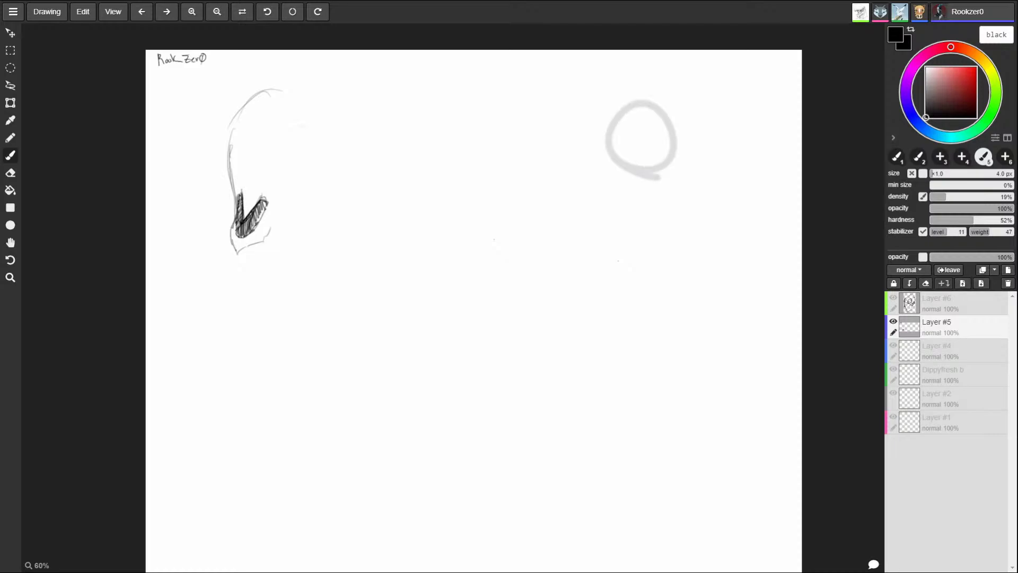
drag(641, 104, 643, 201)
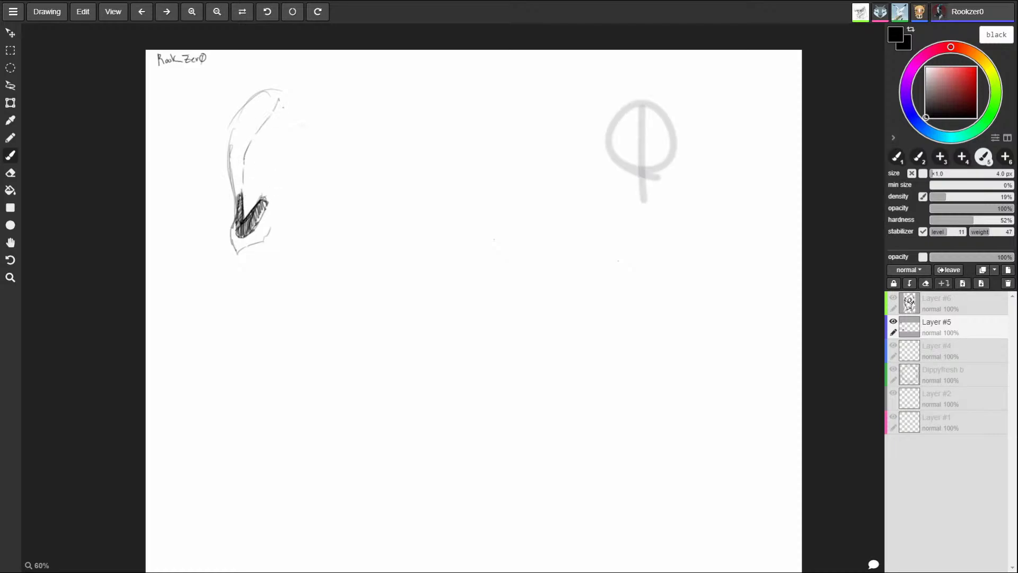
drag(283, 104, 299, 149)
drag(271, 181, 286, 160)
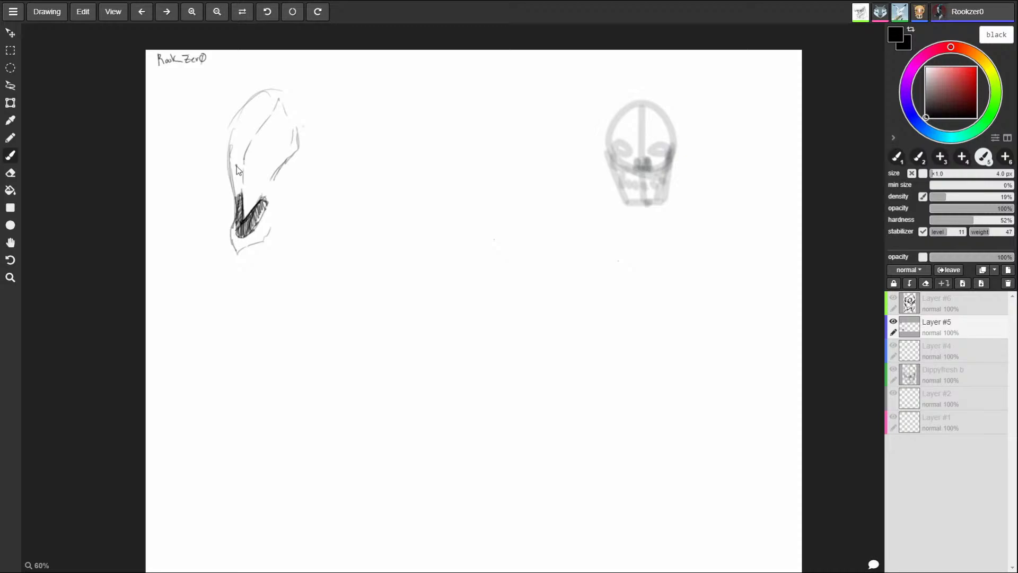
- Erase the curved skull sketch with the hatched V-shaped cavity
key(e)
mouse_move(266, 91)
mouse_down()
mouse_move(239, 148)
mouse_move(254, 261)
mouse_move(265, 109)
mouse_up()
key(b)
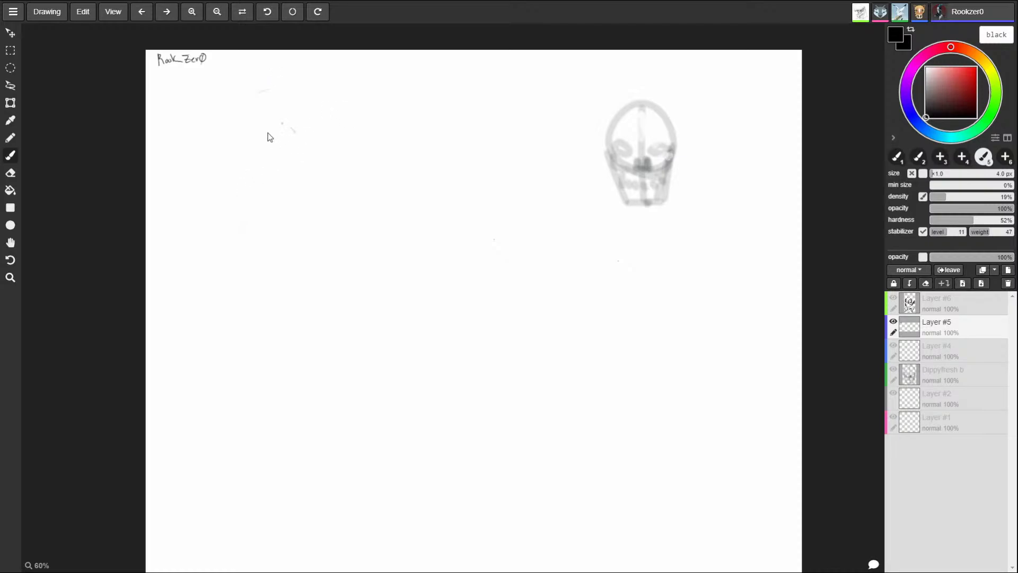
- Sketch an animal skull's long tapering nose ridge with a hatched eye socket on each side
mouse_move(265, 135)
mouse_down()
mouse_move(233, 269)
mouse_move(286, 171)
mouse_move(298, 184)
mouse_up()
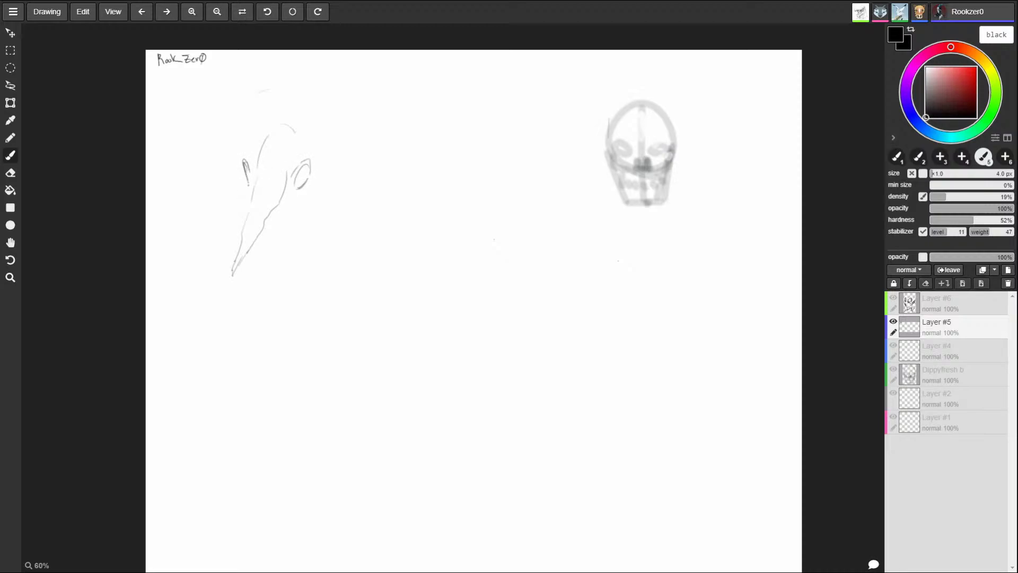
drag(243, 160, 249, 172)
mouse_move(307, 183)
mouse_down()
mouse_move(297, 197)
mouse_move(312, 169)
mouse_up()
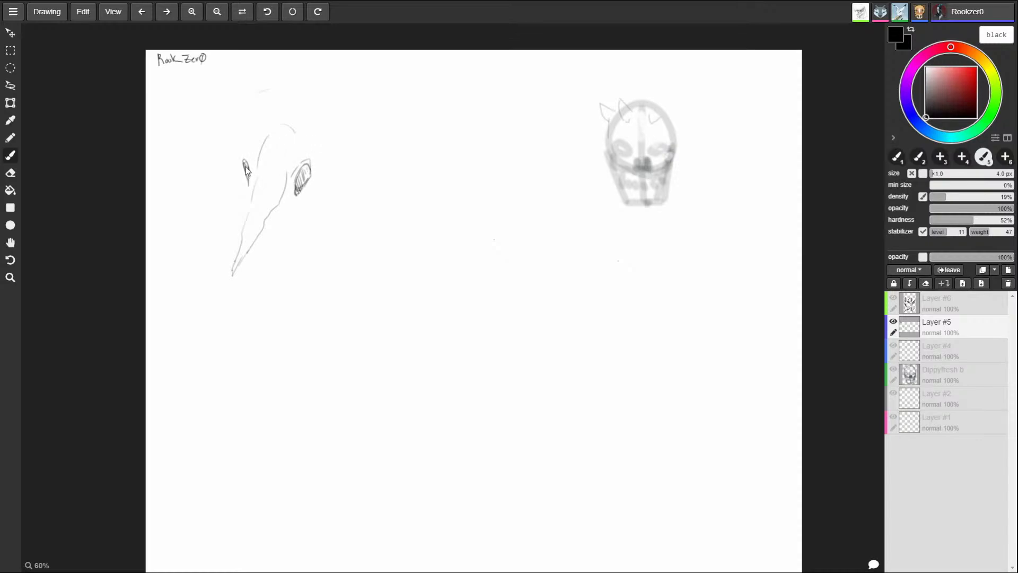
mouse_move(249, 182)
mouse_down()
mouse_move(253, 156)
mouse_move(246, 188)
mouse_move(249, 175)
mouse_up()
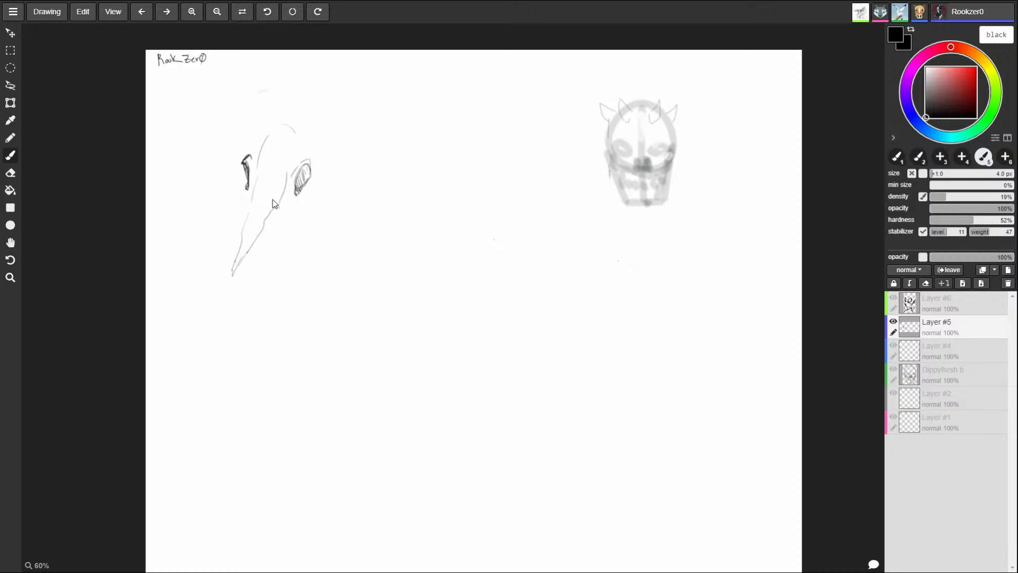
- Outline the cheekbones on both sides of the animal skull, running from the eye sockets down toward the muzzle
mouse_move(241, 191)
mouse_down()
mouse_move(236, 231)
mouse_move(284, 233)
mouse_move(308, 212)
mouse_up()
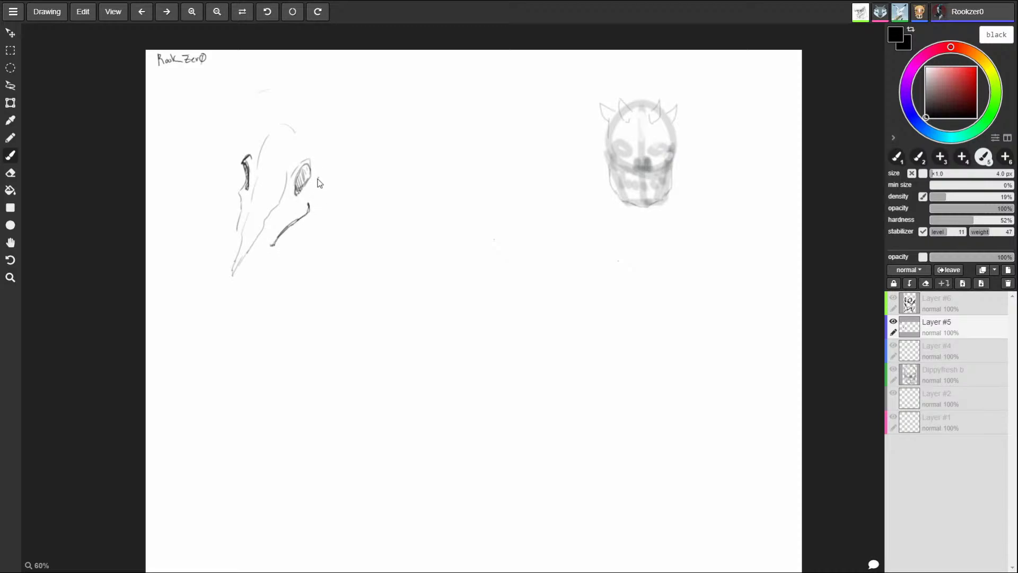
drag(311, 184, 301, 197)
mouse_move(286, 240)
mouse_down()
mouse_move(316, 176)
mouse_move(300, 209)
mouse_move(311, 207)
mouse_move(308, 232)
mouse_up()
key(e)
key(b)
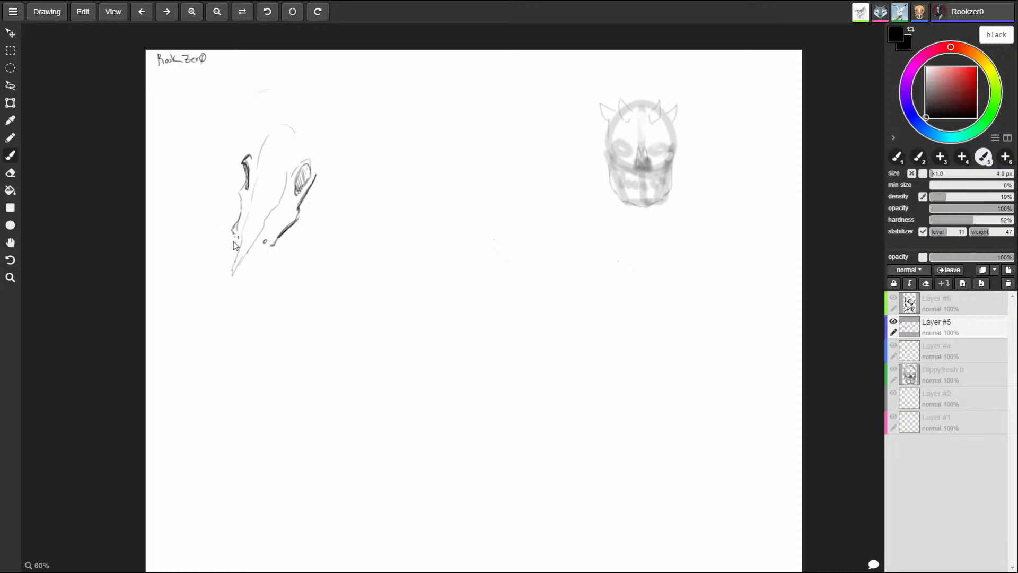
- Draw the snout sides down to a blunt muzzle and line its lower edge with a row of teeth
mouse_move(243, 236)
mouse_down()
mouse_move(238, 269)
mouse_move(253, 178)
mouse_up()
mouse_move(240, 241)
mouse_down()
mouse_move(232, 268)
mouse_move(258, 284)
mouse_move(261, 297)
mouse_move(247, 297)
mouse_move(260, 291)
mouse_up()
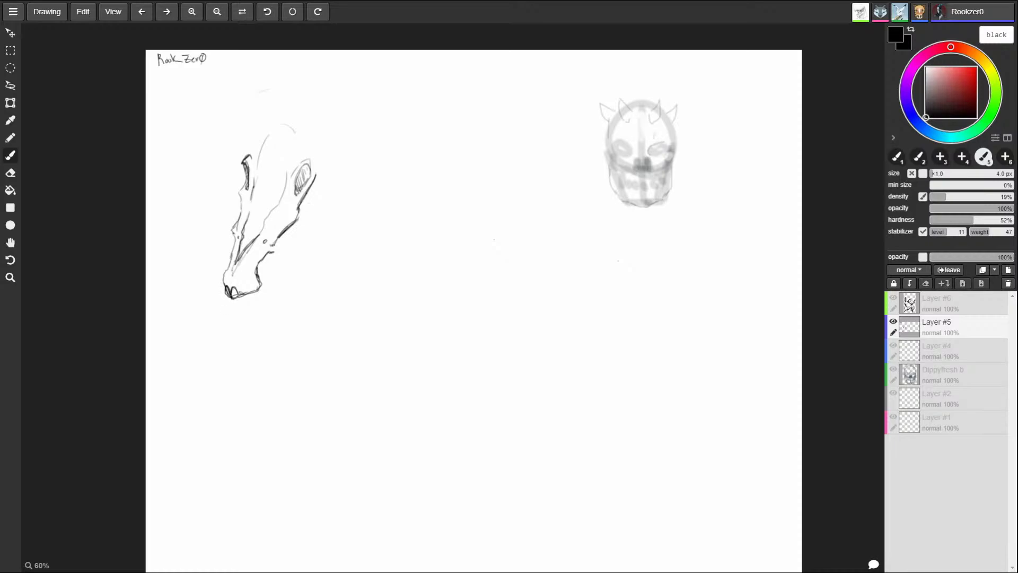
mouse_move(235, 293)
mouse_down()
mouse_move(252, 298)
mouse_move(262, 286)
mouse_move(261, 297)
mouse_move(262, 280)
mouse_up()
drag(224, 288, 226, 299)
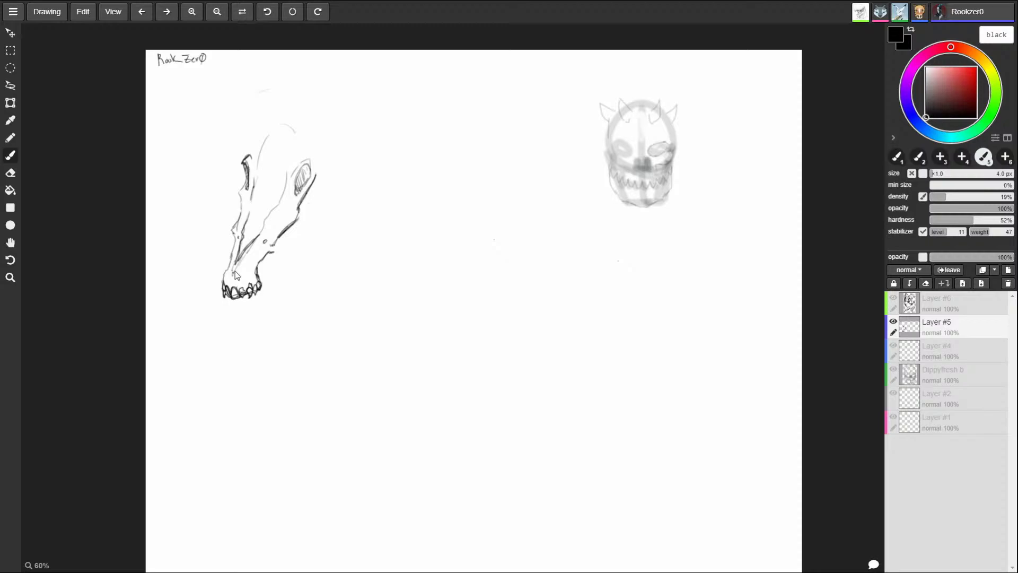
key(ctrl+space)
ctrl+drag(501, 399, 476, 432)
key(space)
drag(611, 369, 586, 243)
drag(657, 470, 759, 409)
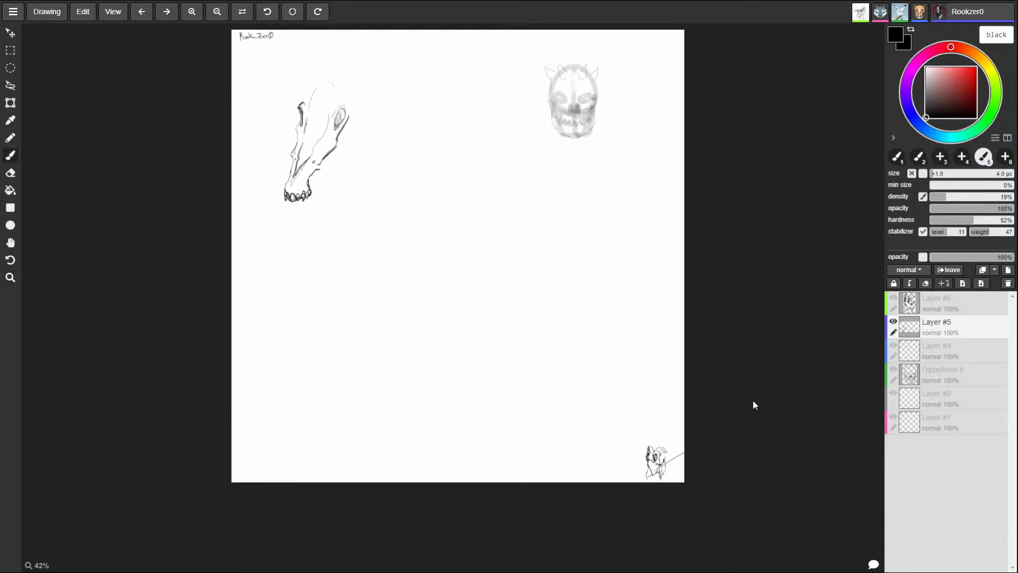
key(ctrl+z)
key(ctrl+space)
mouse_move(666, 460)
ctrl+mouse_down()
mouse_move(964, 303)
mouse_move(637, 405)
ctrl+mouse_up()
drag(421, 222, 473, 357)
drag(429, 313, 533, 242)
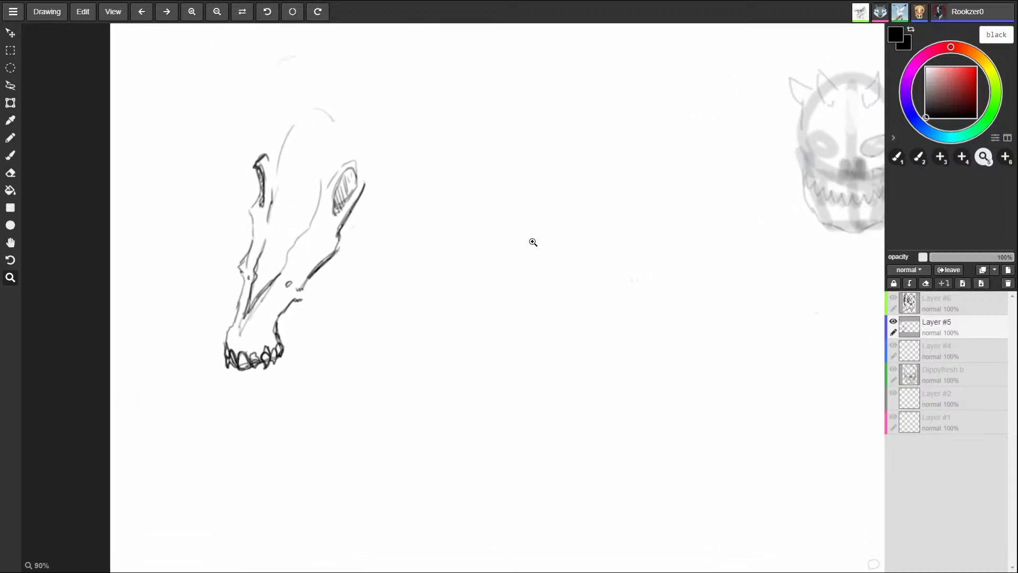
key(b)
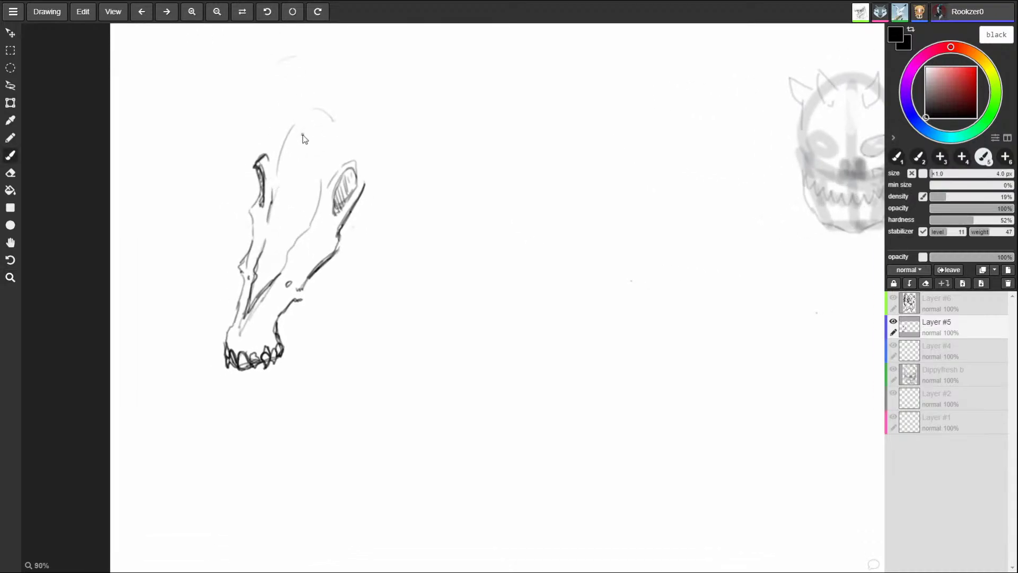
- Add shading strokes along the animal skull's cheekbone and snout, and outline its left side from the eye socket up to the crown
key(z)
mouse_move(611, 391)
mouse_down()
mouse_move(509, 345)
mouse_move(487, 264)
mouse_move(520, 266)
mouse_move(579, 244)
mouse_up()
key(h)
key(z)
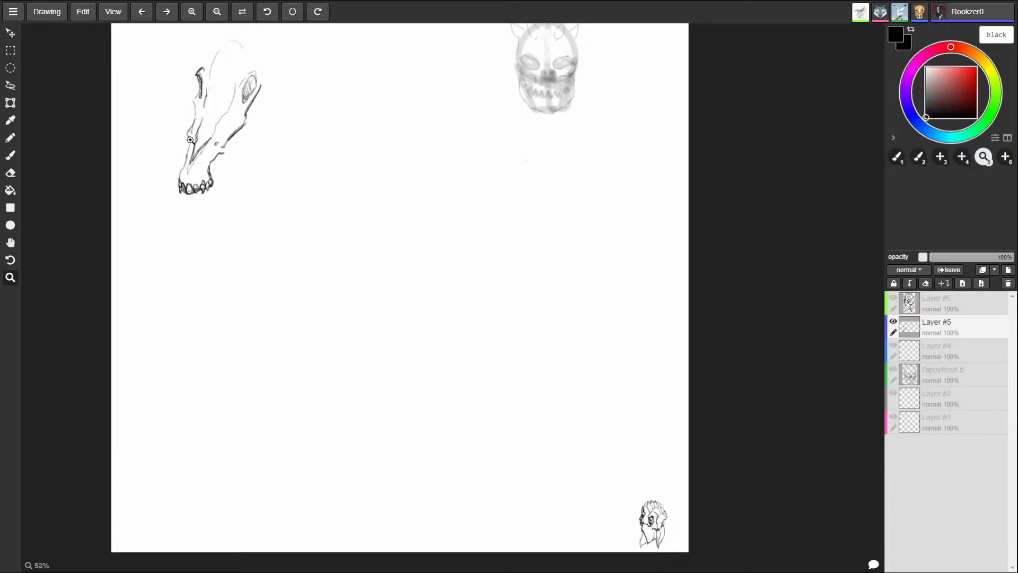
key(b)
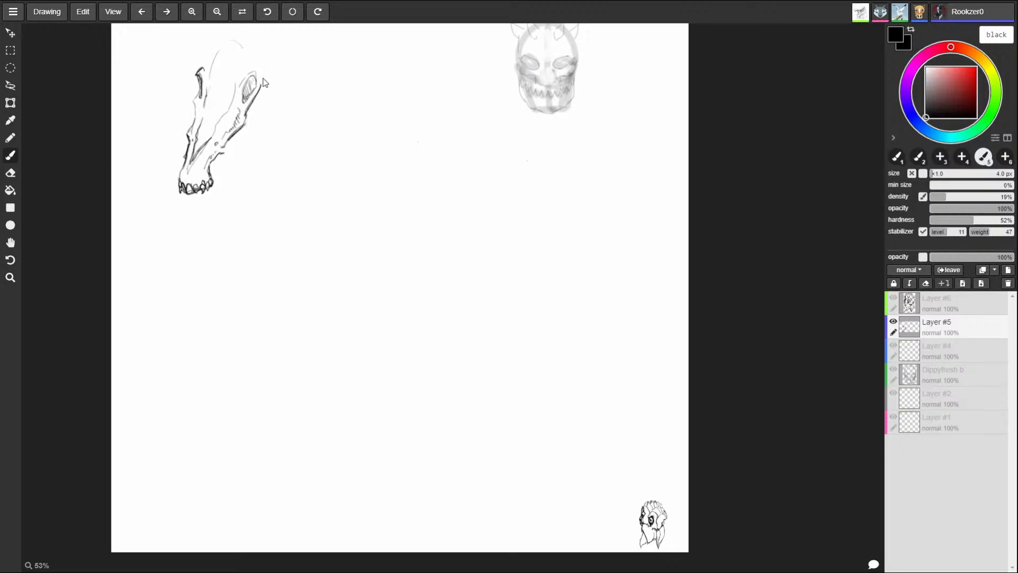
drag(216, 133, 221, 142)
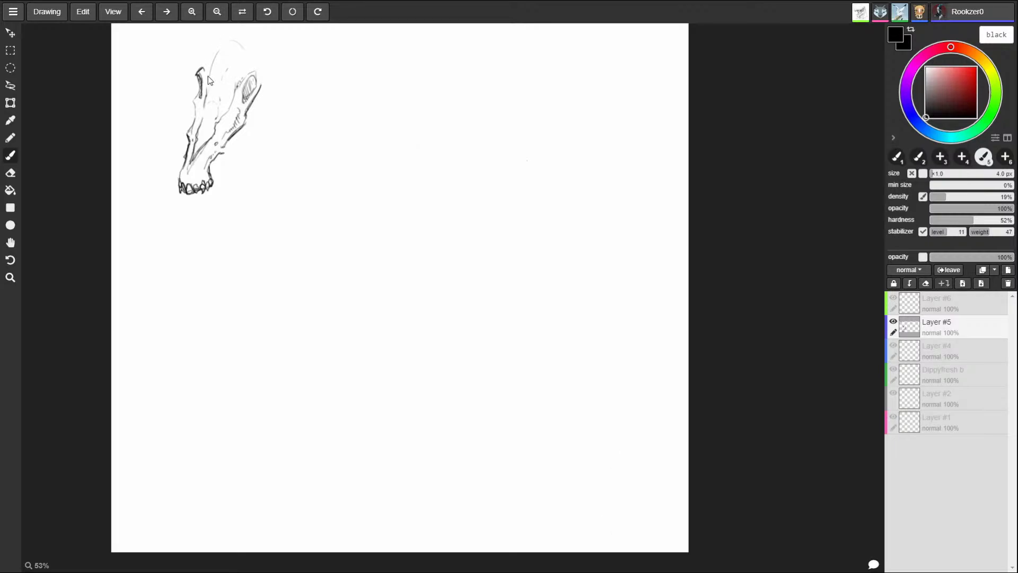
drag(204, 59, 210, 51)
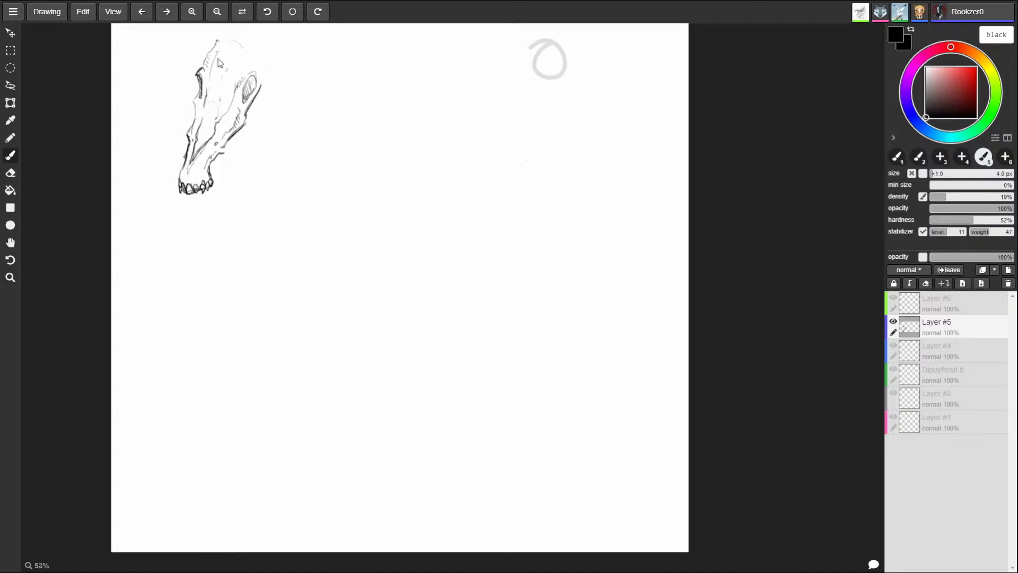
- Rework the animal skull's left contour beside the crown, darken the right eye socket and add a small hooked bone behind it
drag(209, 76, 211, 60)
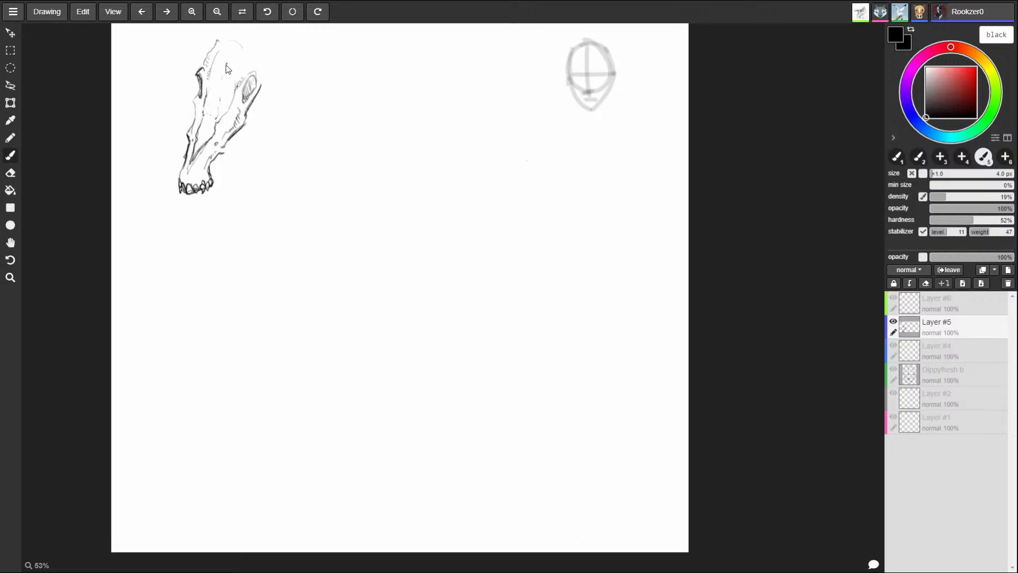
drag(202, 75, 196, 101)
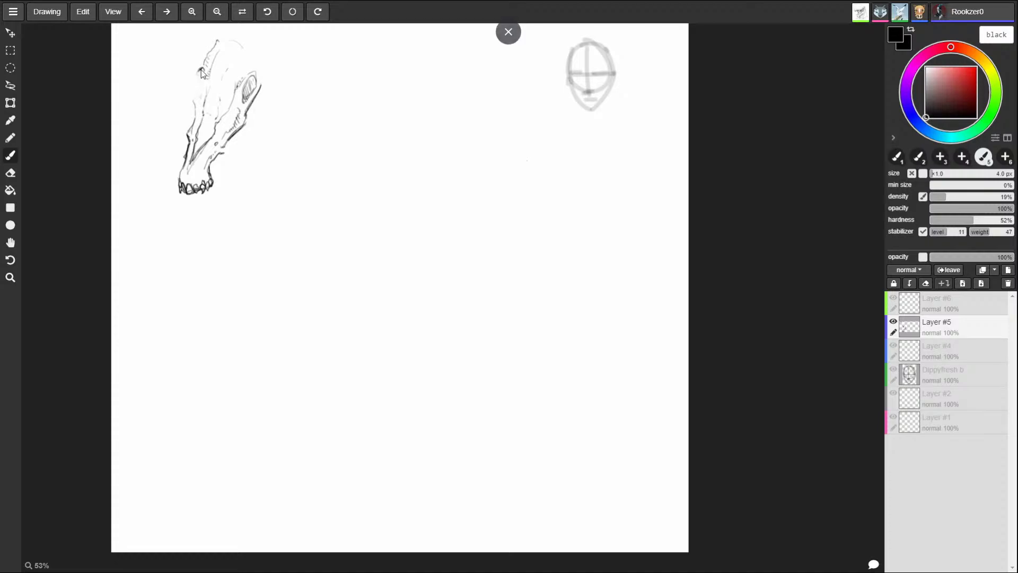
drag(200, 74, 193, 97)
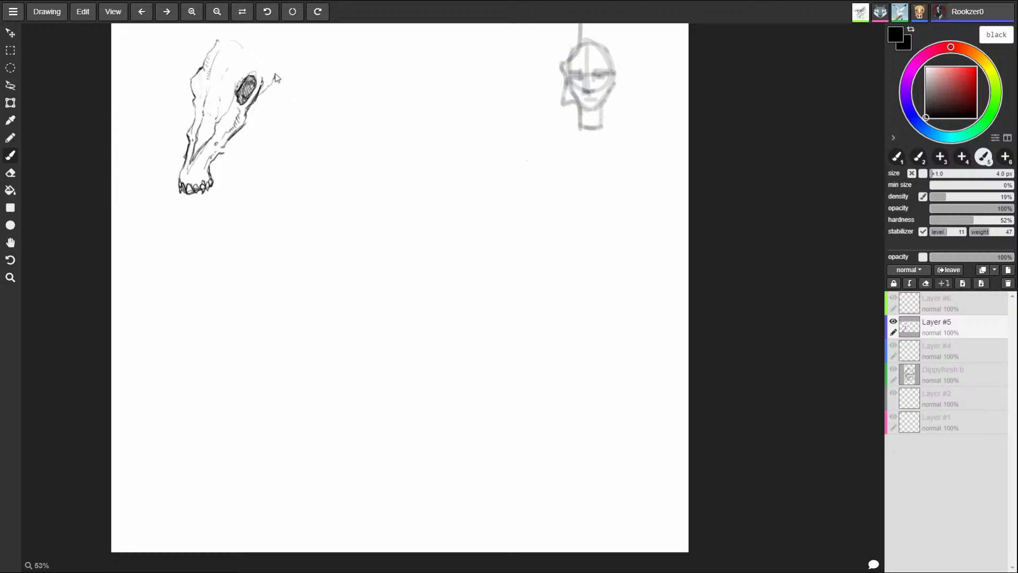
drag(275, 74, 263, 93)
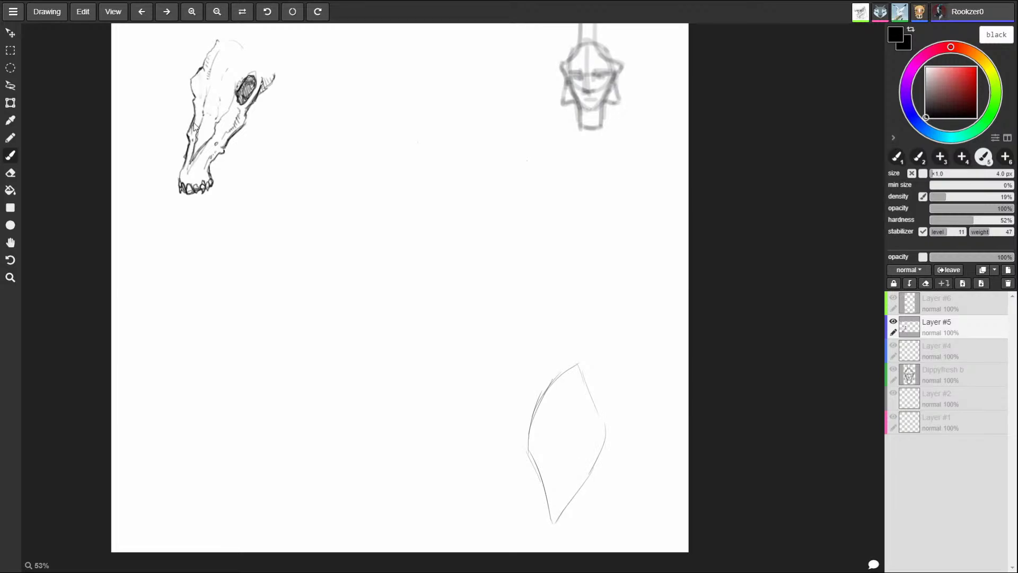
- Hatch the nasal opening on the animal skull's snout and erase the old blunt muzzle with its row of teeth
mouse_move(210, 148)
mouse_down()
mouse_move(197, 176)
mouse_move(192, 146)
mouse_move(185, 169)
mouse_up()
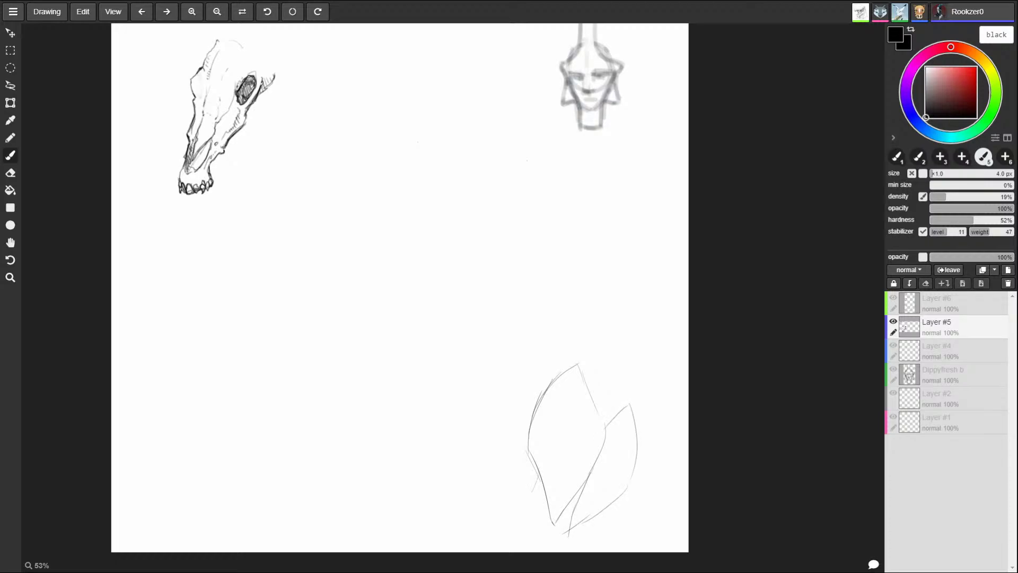
drag(189, 173, 212, 148)
key(e)
mouse_move(183, 188)
mouse_down()
mouse_move(181, 178)
mouse_move(211, 182)
mouse_move(193, 178)
mouse_up()
key(b)
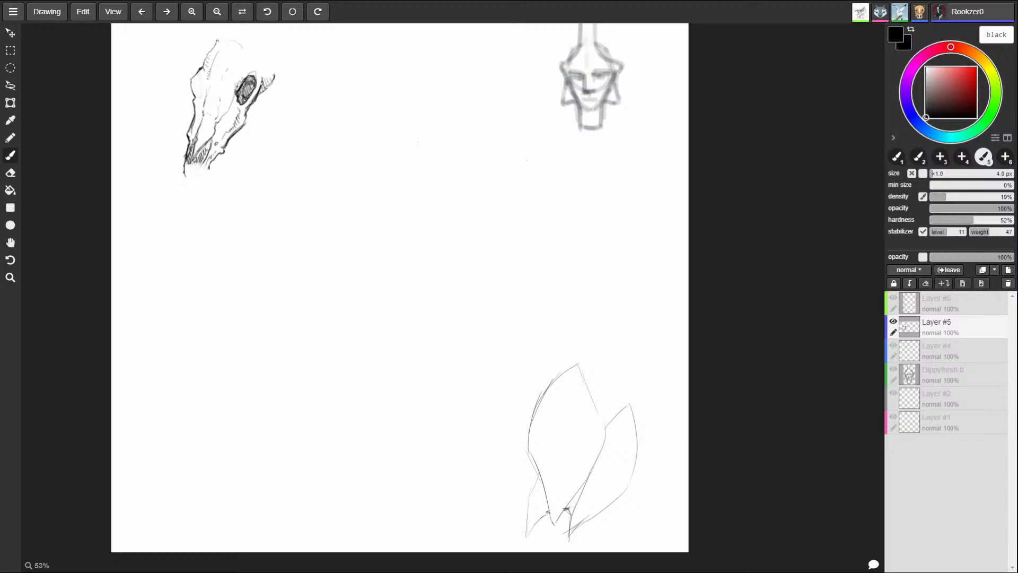
- Redraw the muzzle with long pointed fangs and shade the nasal cavity above them
mouse_move(218, 145)
mouse_down()
mouse_move(185, 176)
mouse_move(206, 165)
mouse_up()
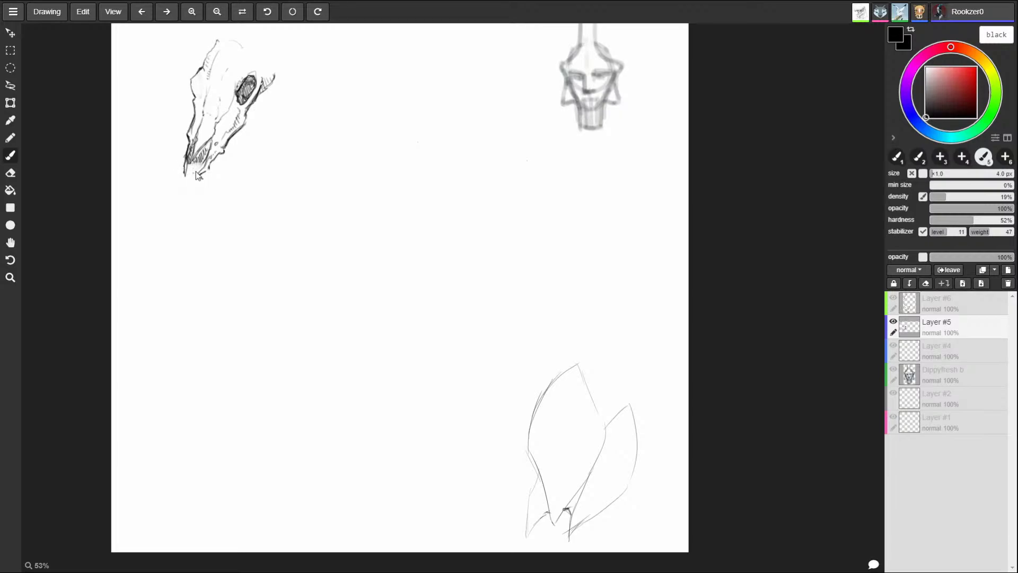
drag(200, 172, 186, 180)
drag(200, 160, 186, 183)
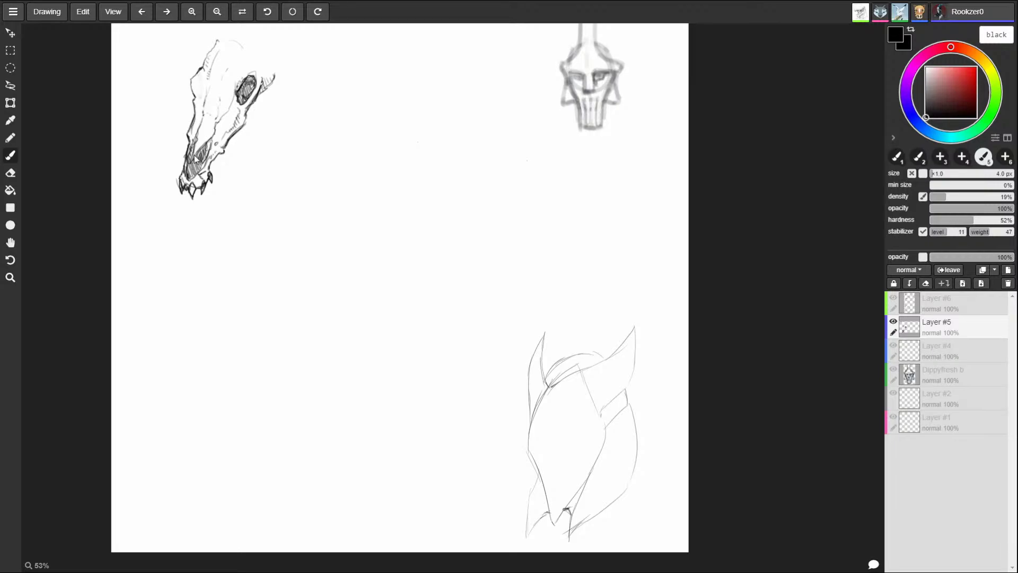
key(e)
key(b)
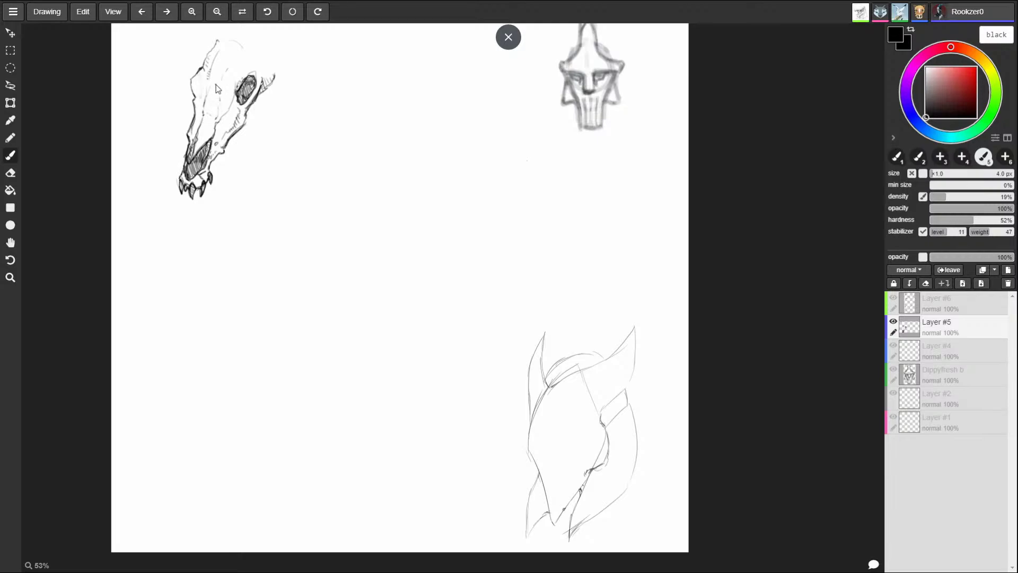
- Add a stroke behind the right eye socket and move the skull drawing down and right, away from the canvas corner
drag(263, 65, 268, 73)
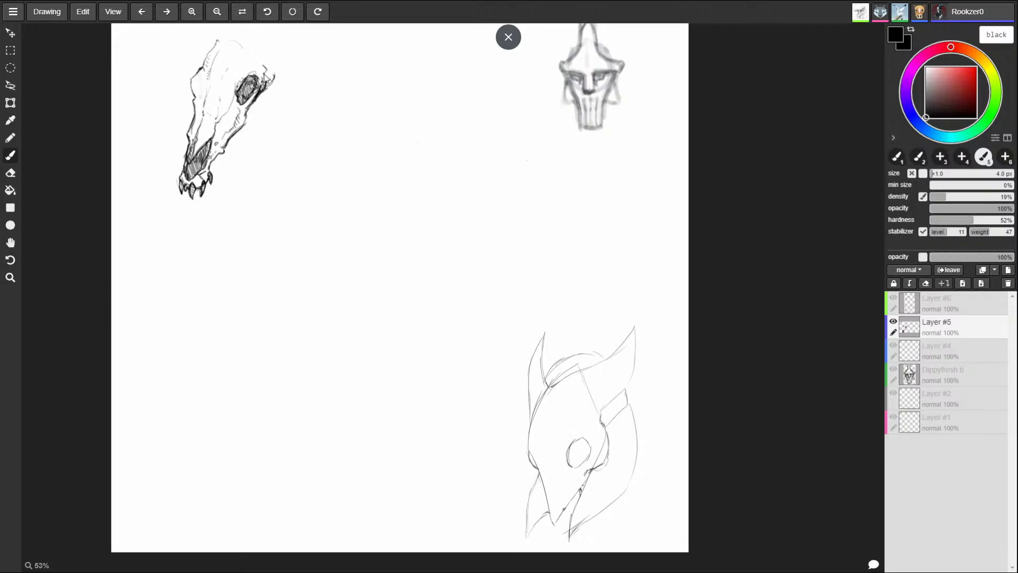
key(ctrl+0)
click(10, 32)
mouse_move(258, 118)
mouse_down()
mouse_move(259, 164)
mouse_move(270, 178)
mouse_move(293, 178)
mouse_up()
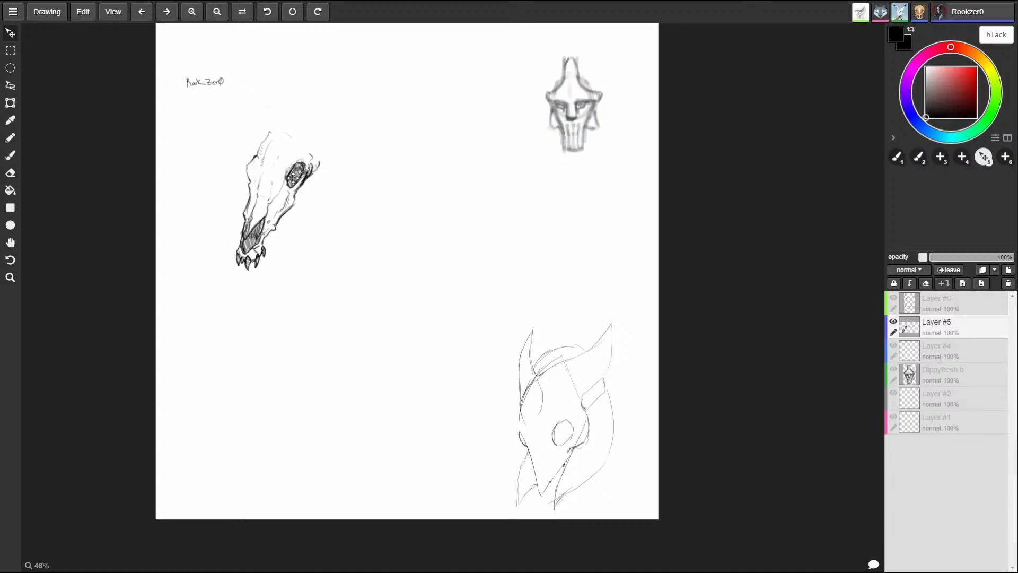
- Draw a tall pointed feather with hatched barbs rising from the skull's left side, and outline the back of the cranium
key(b)
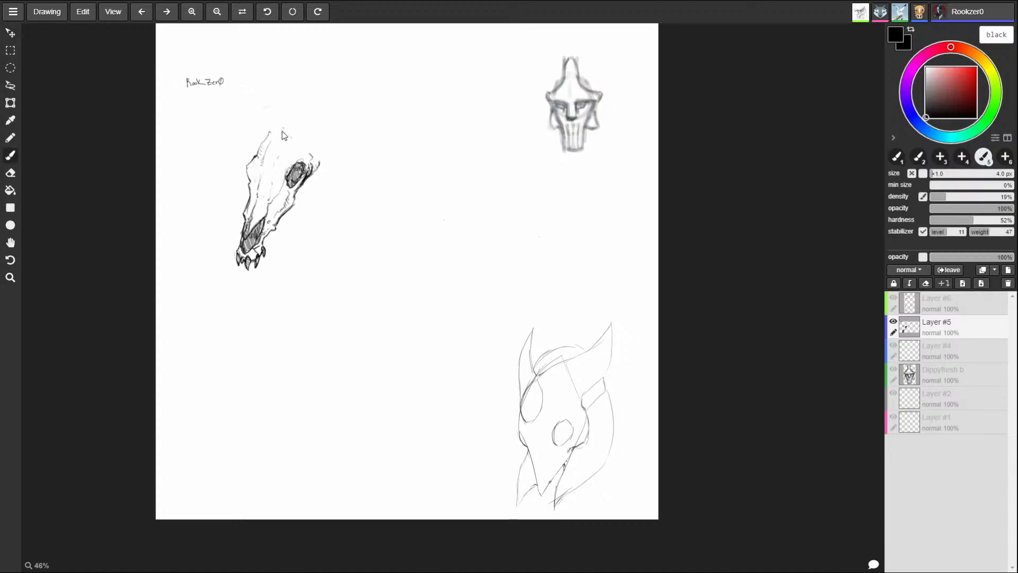
mouse_move(253, 159)
mouse_down()
mouse_move(253, 83)
mouse_move(241, 123)
mouse_up()
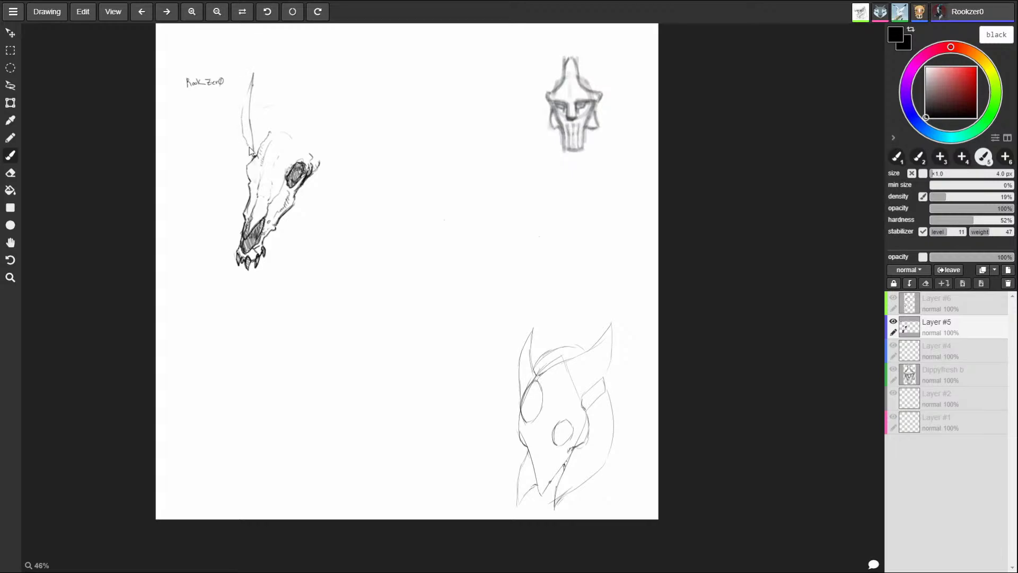
drag(253, 165, 261, 127)
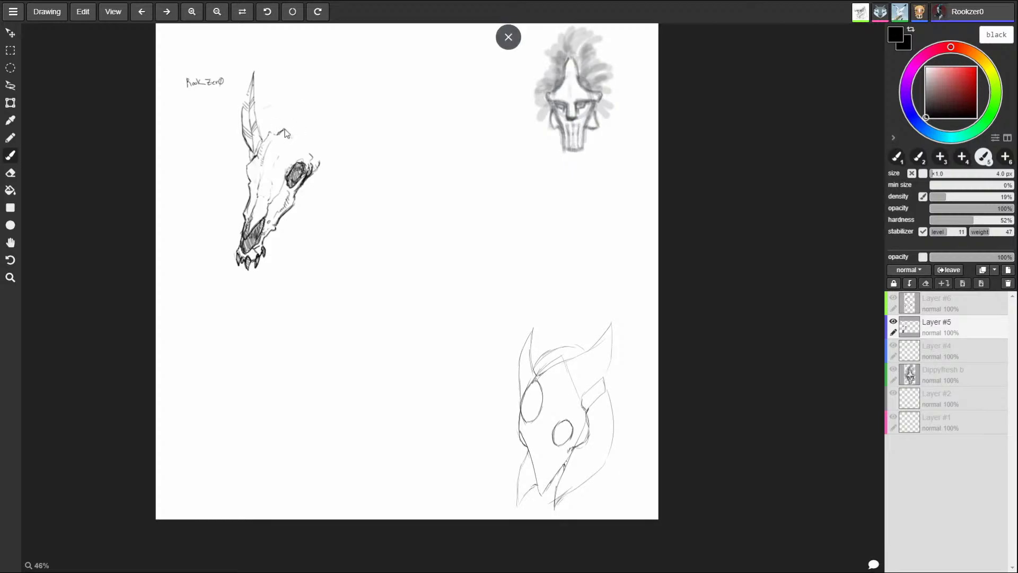
mouse_move(277, 132)
mouse_down()
mouse_move(302, 148)
mouse_move(303, 138)
mouse_move(308, 156)
mouse_move(301, 140)
mouse_move(312, 138)
mouse_move(320, 158)
mouse_up()
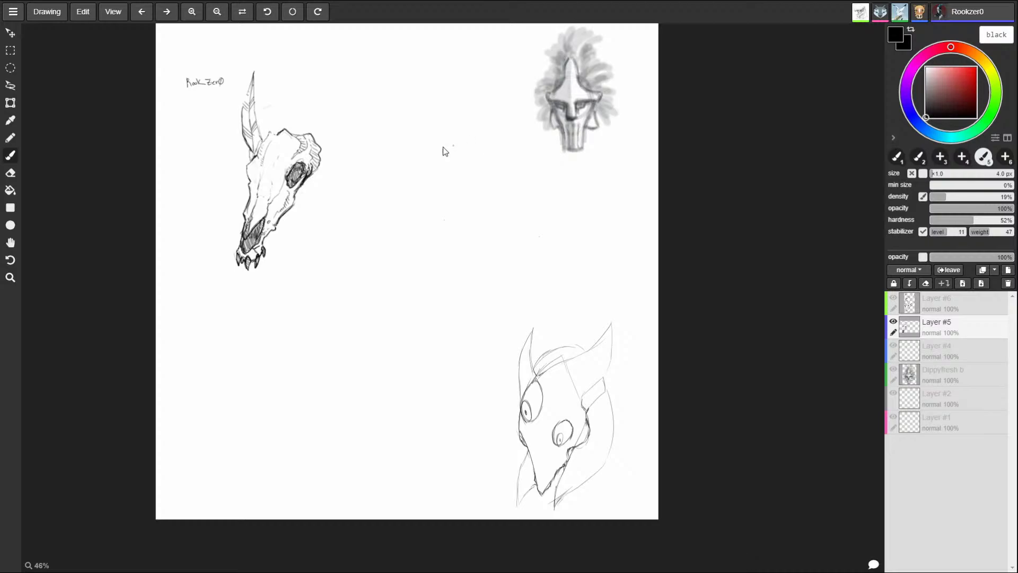
mouse_move(257, 366)
mouse_down()
mouse_move(246, 319)
mouse_move(296, 181)
mouse_move(552, 213)
mouse_move(532, 409)
mouse_move(286, 412)
mouse_move(247, 342)
mouse_up()
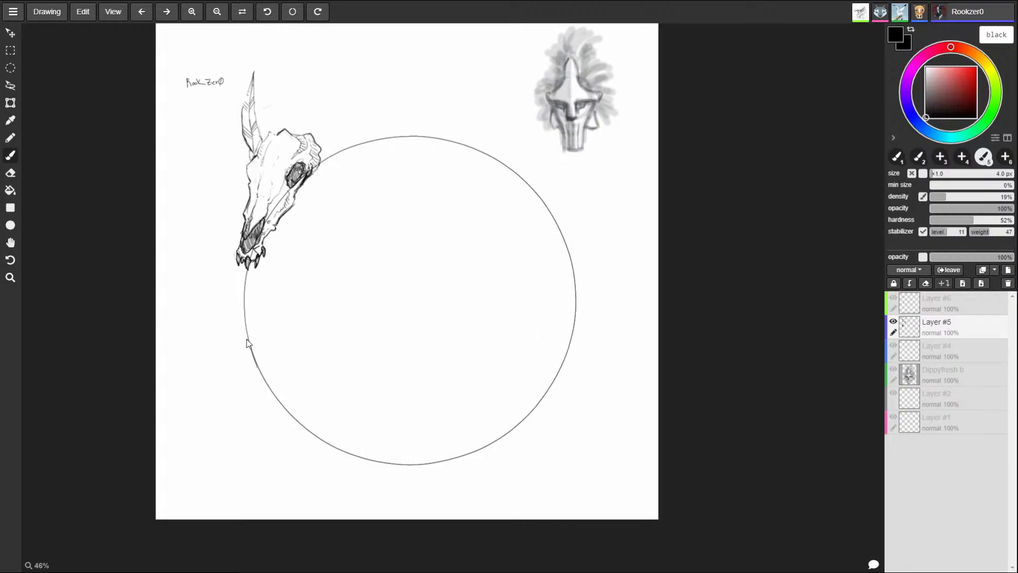
key(ctrl+z)
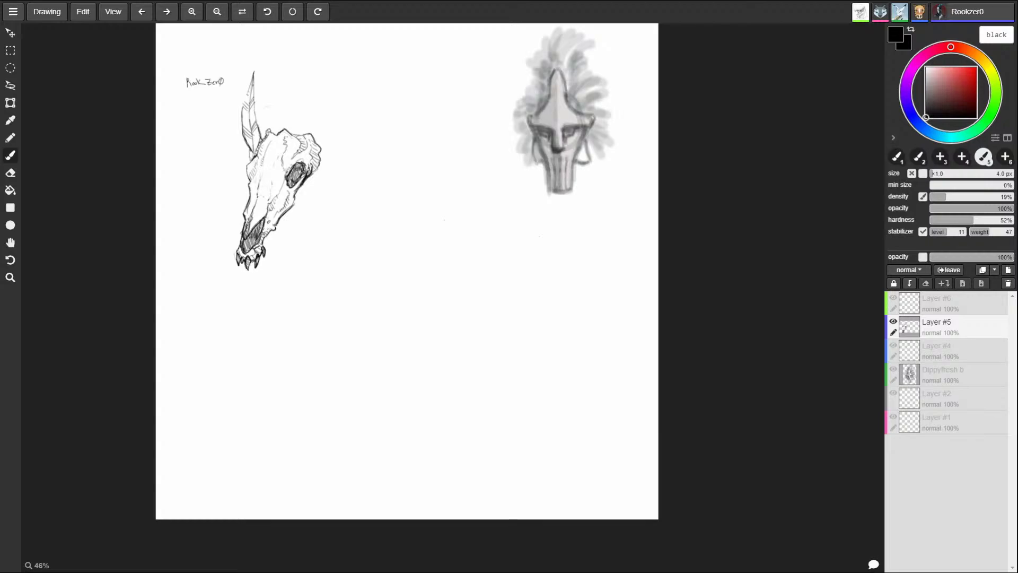
- Draw two more long hatched feathers fanning out beside the first one, with curved pointed tips
drag(264, 145, 284, 68)
drag(274, 99, 279, 81)
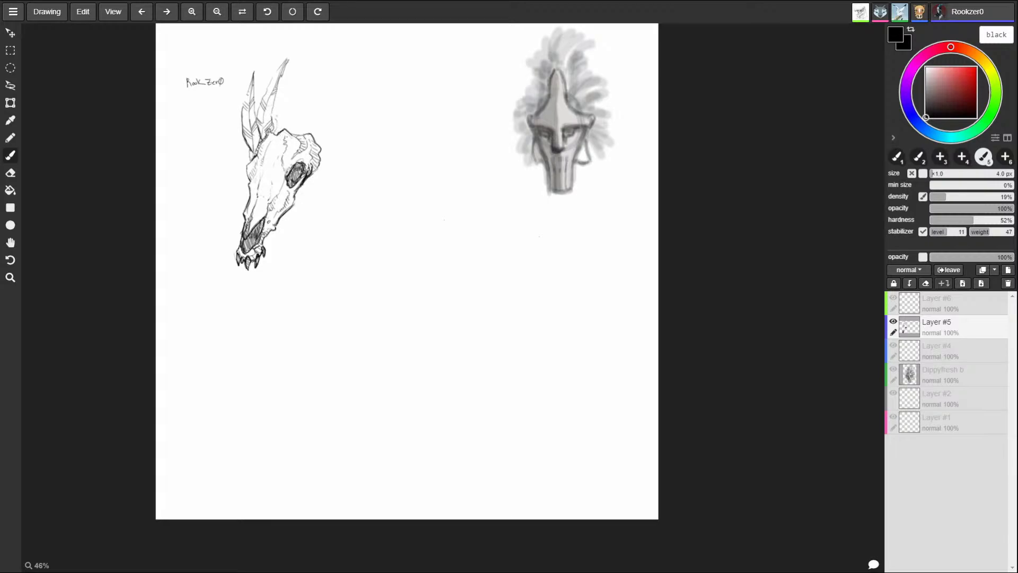
drag(276, 126, 293, 92)
drag(290, 60, 287, 49)
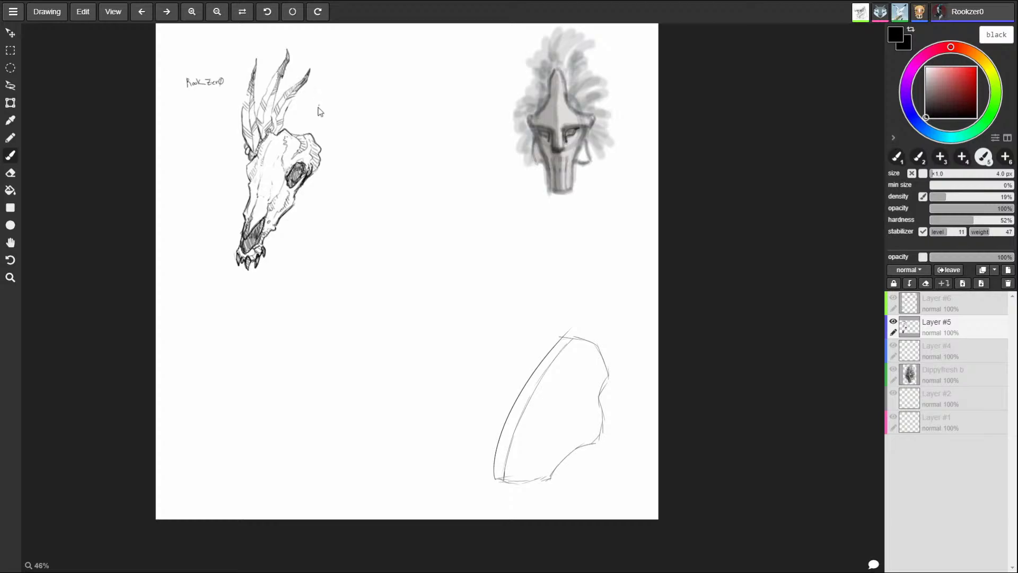
- Draw a branching antler with two short side prongs growing from the back right of the skull, and darken its tip
drag(306, 132, 350, 88)
drag(335, 127, 338, 120)
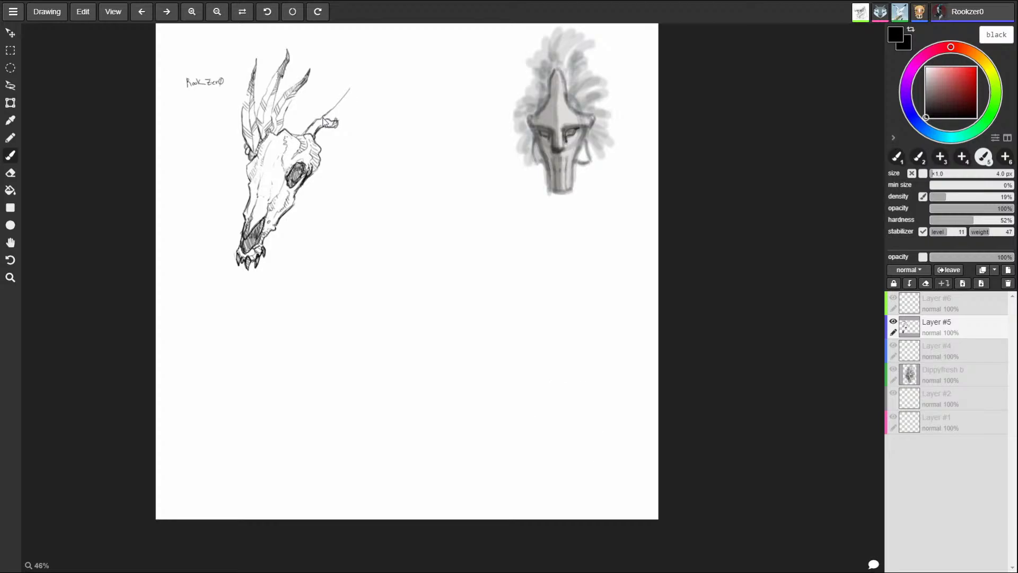
drag(332, 108, 360, 68)
drag(366, 70, 371, 55)
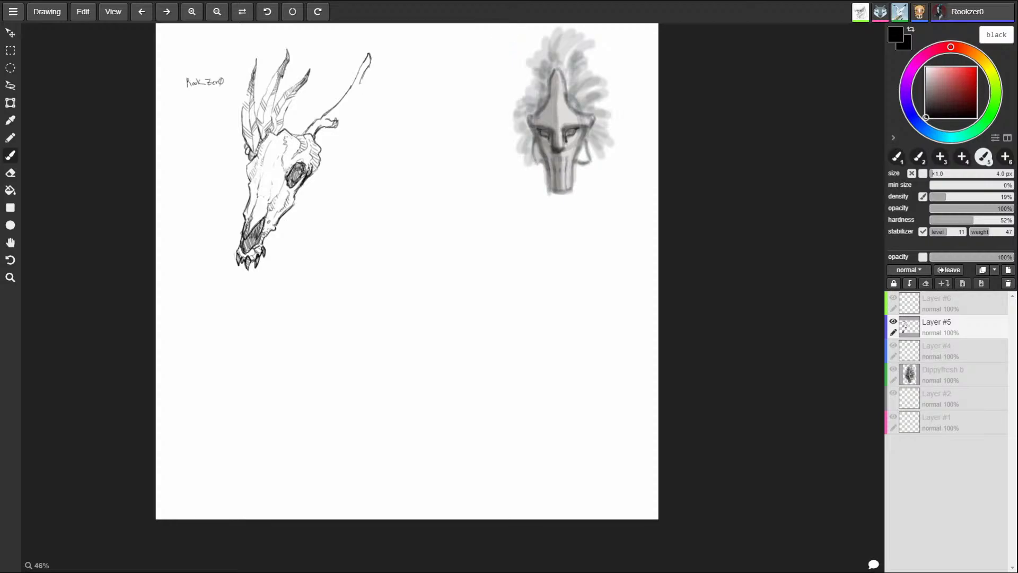
mouse_move(363, 79)
mouse_down()
mouse_move(355, 93)
mouse_move(371, 96)
mouse_move(324, 121)
mouse_move(336, 117)
mouse_up()
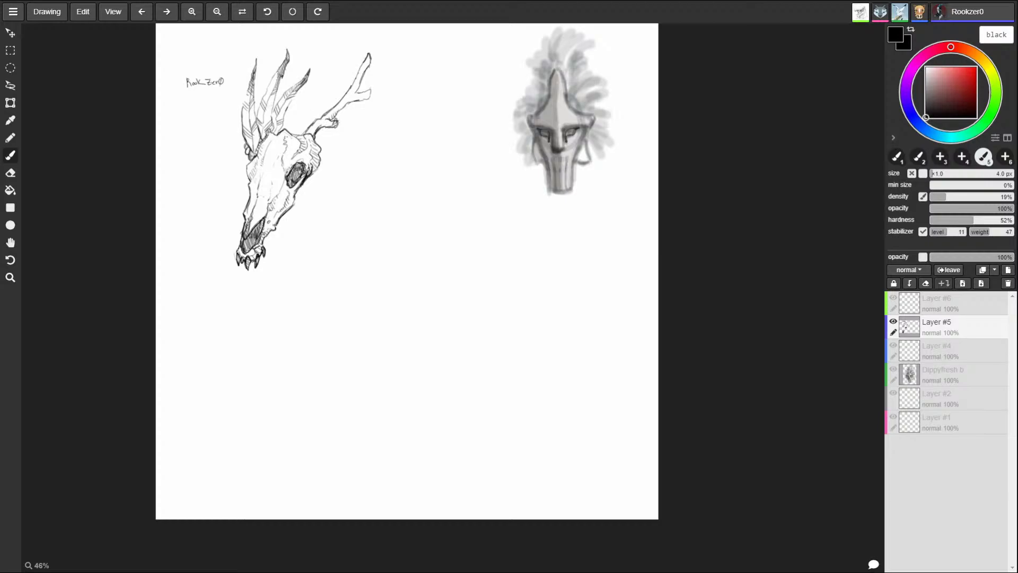
mouse_move(319, 121)
mouse_down()
mouse_move(304, 136)
mouse_move(321, 120)
mouse_up()
mouse_move(362, 69)
mouse_down()
mouse_move(371, 52)
mouse_move(357, 102)
mouse_up()
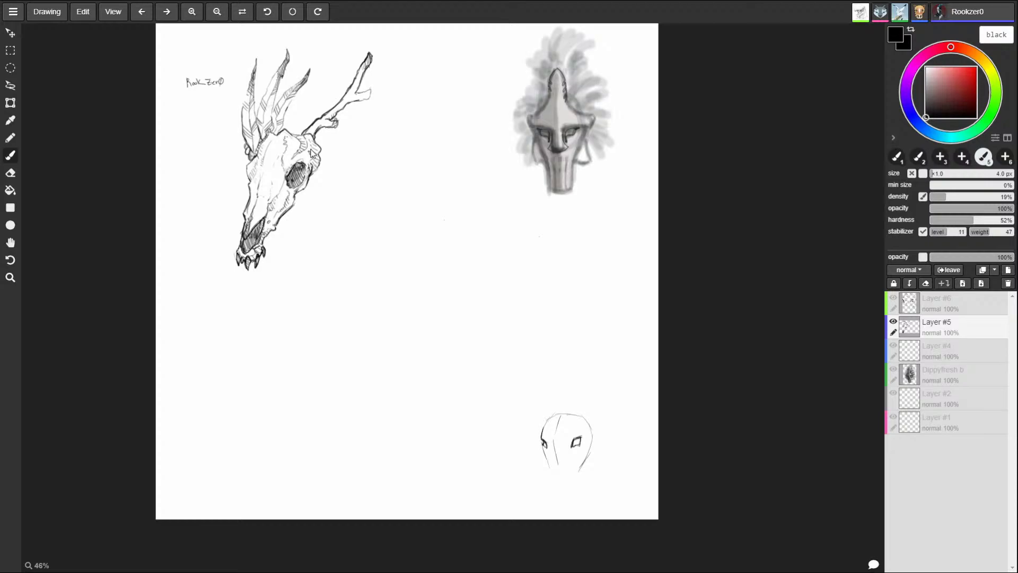
- Darken the bone edge beside the right eye socket, and thicken the antler's lower outline with a 7 px brush
mouse_move(508, 14)
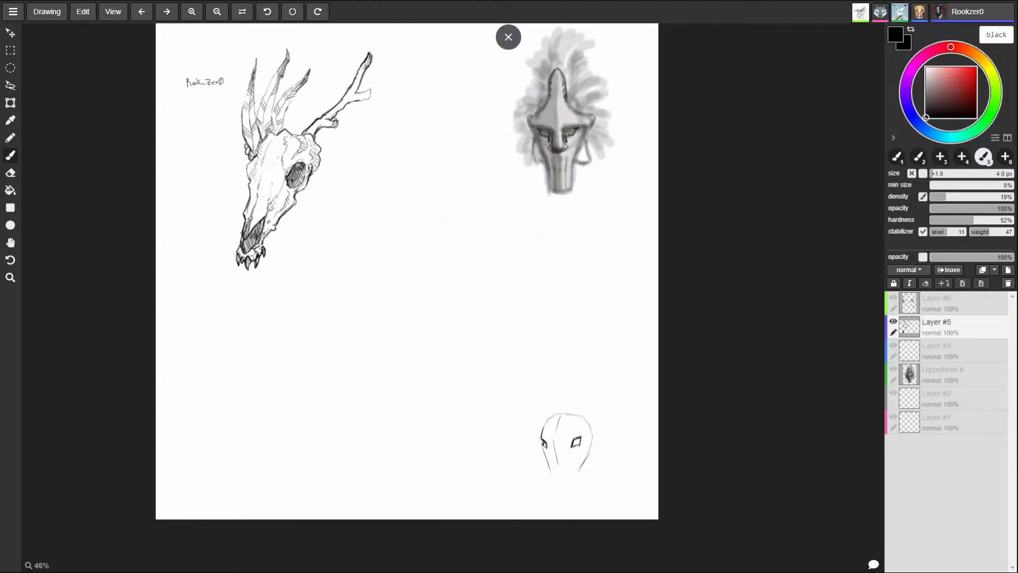
drag(552, 476, 559, 484)
drag(308, 188, 314, 170)
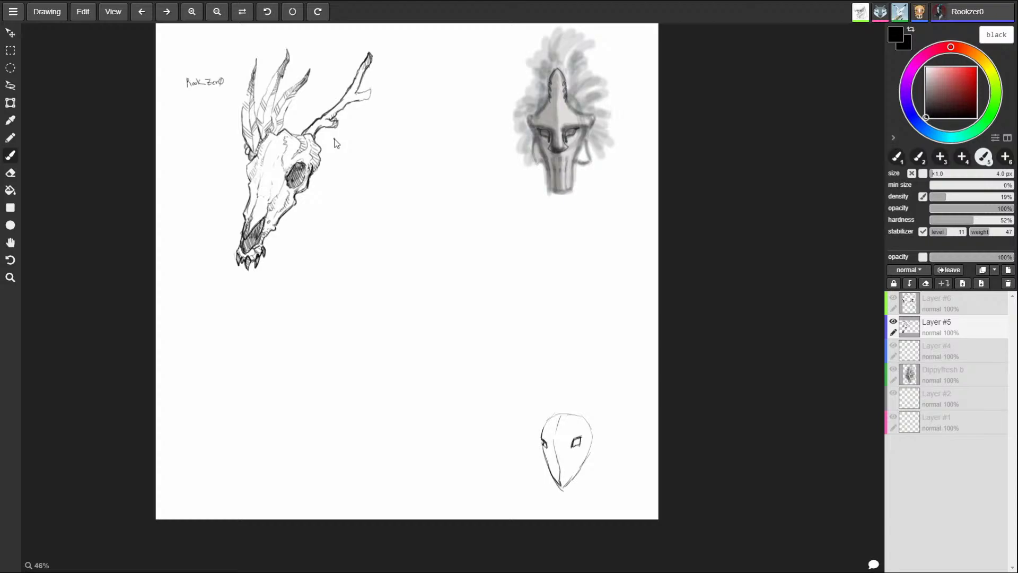
key(ctrl+z)
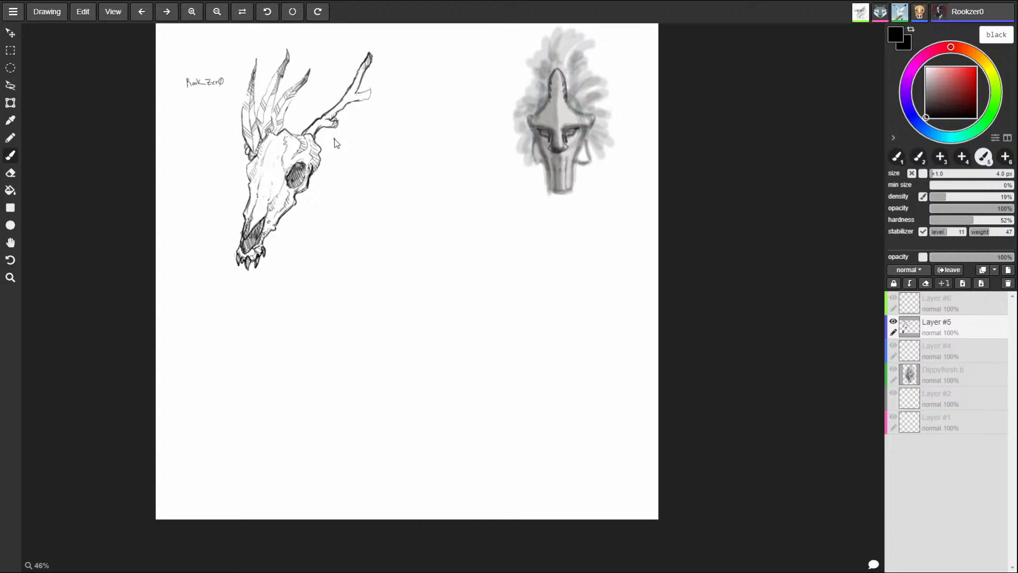
key(ctrl+y)
key(ctrl+z)
key(bracketright)
key(bracketright)
key(bracketright)
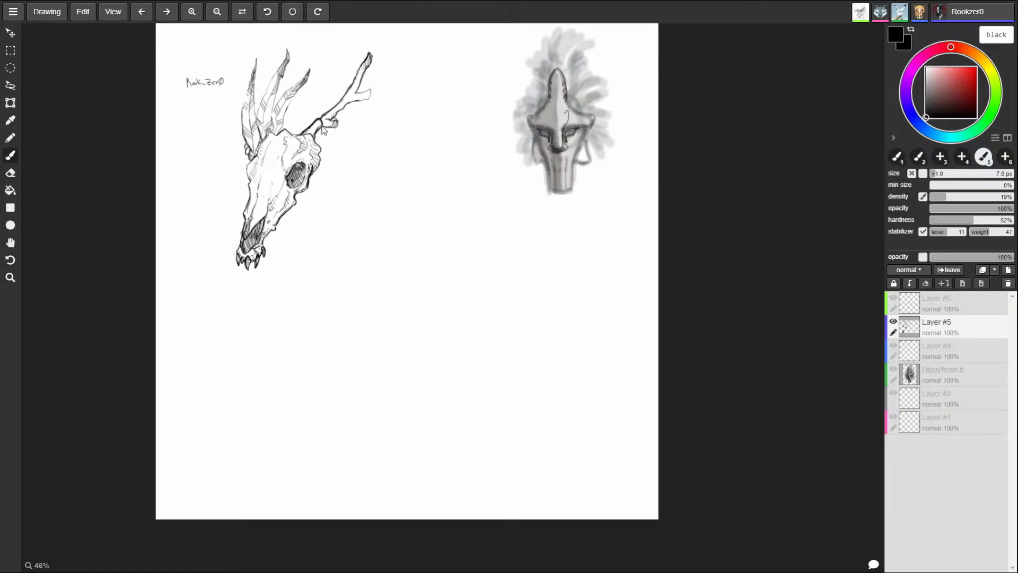
- Reduce the brush size to 2.3 px and refine the antler's base and first prong, alternating between eraser and brush
key(bracketleft)
key(bracketleft)
key(e)
key(b)
key(e)
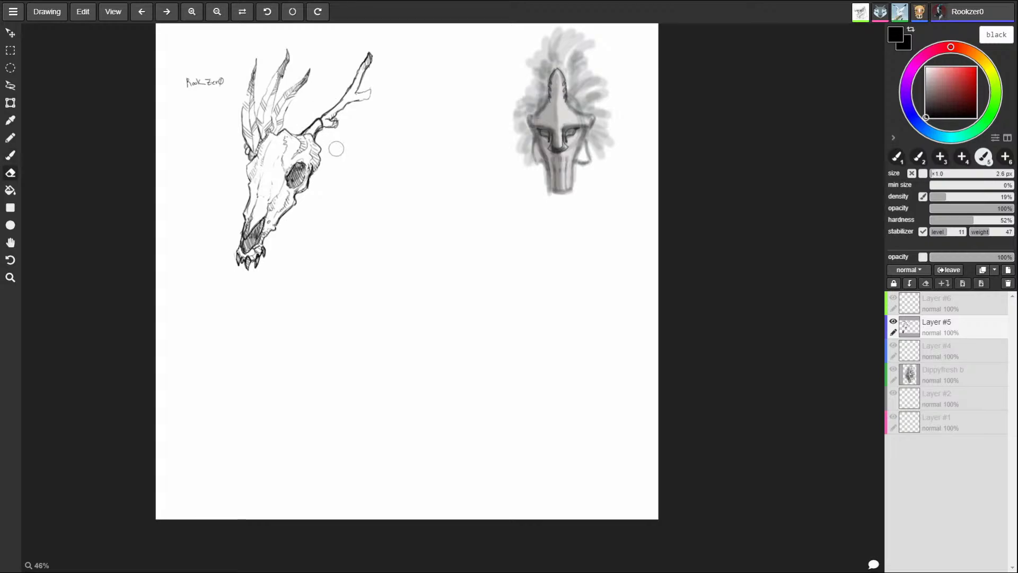
key(b)
key(e)
key(b)
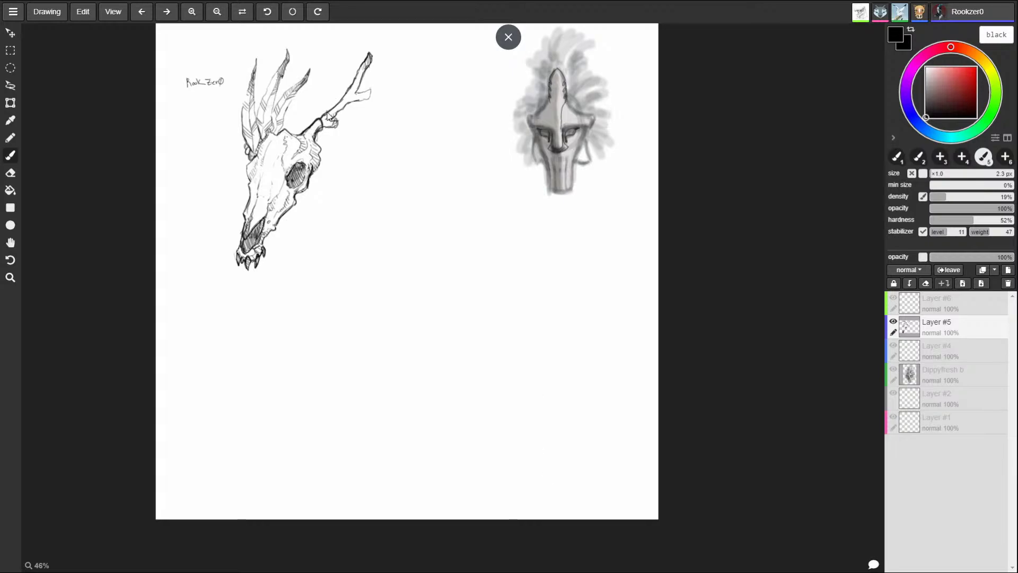
mouse_move(541, 398)
mouse_down()
mouse_move(539, 482)
mouse_move(541, 396)
mouse_up()
key(ctrl+z)
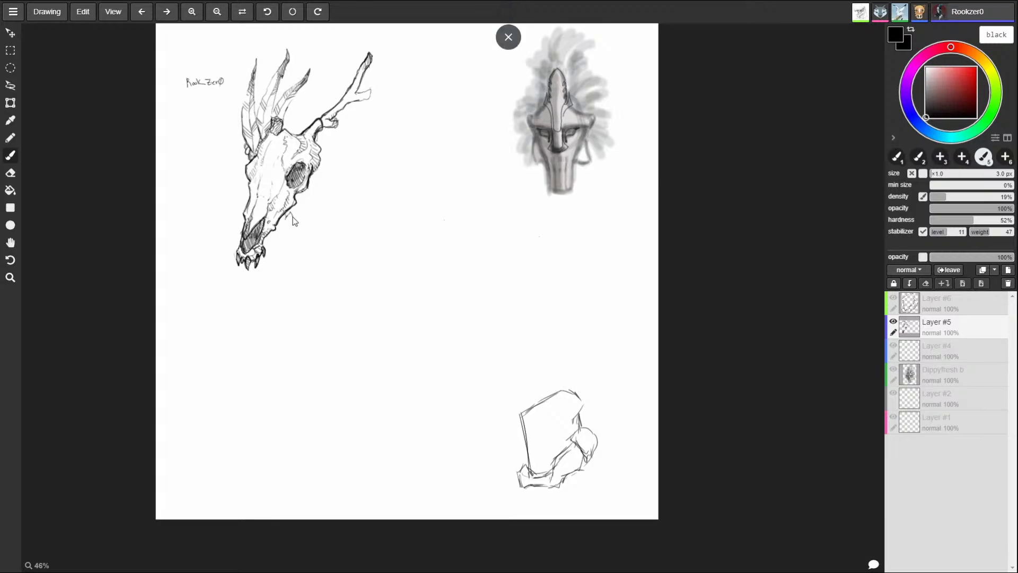
- Draw a pointed shard hanging below the cheekbone and a thin curved arch between the feathers and the antler
drag(293, 216, 288, 228)
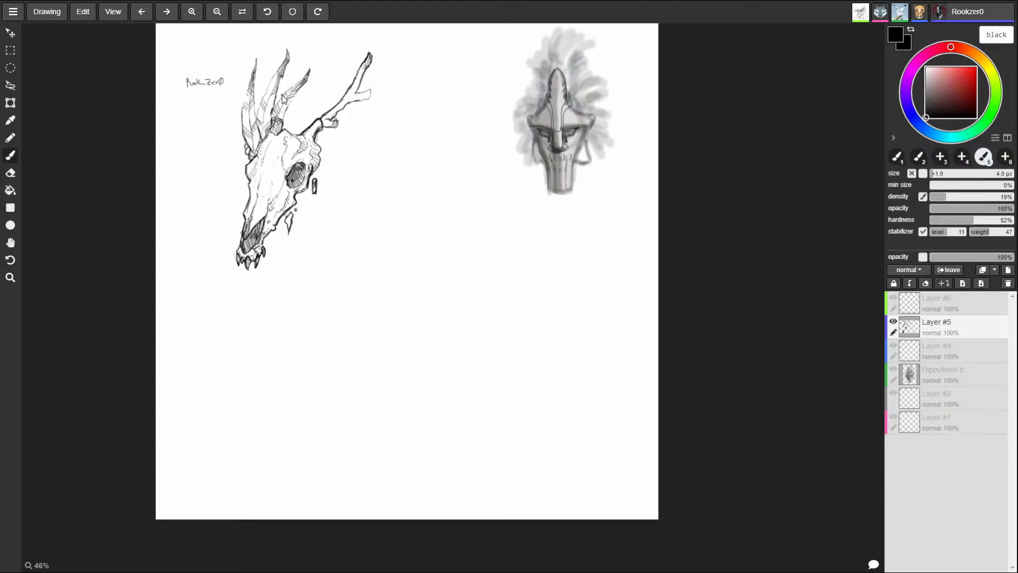
key(])
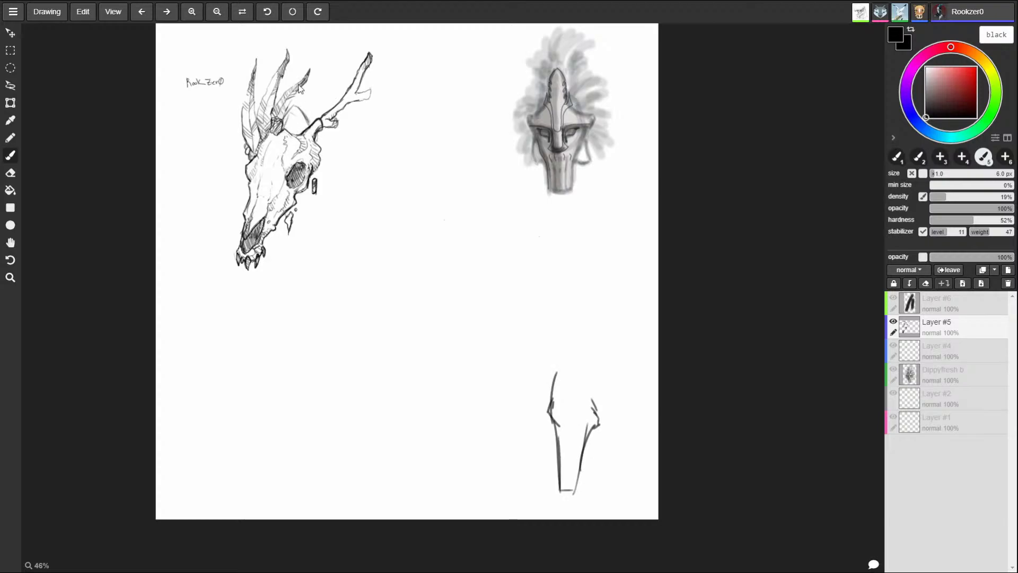
key(bracketleft)
key(bracketleft)
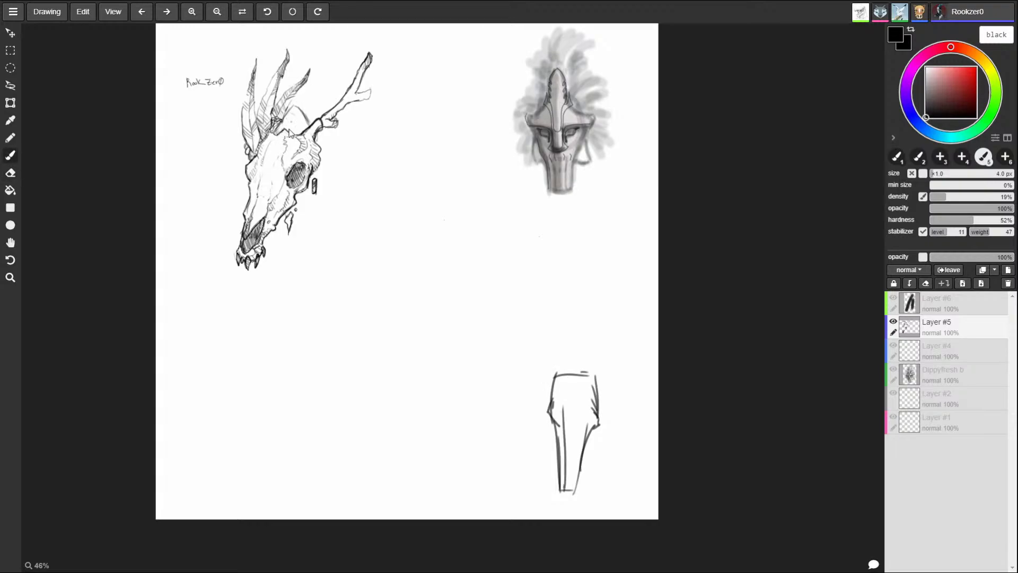
- Thicken the curved arch between the feathers and the antler with a 4 px brush
key(e)
key(b)
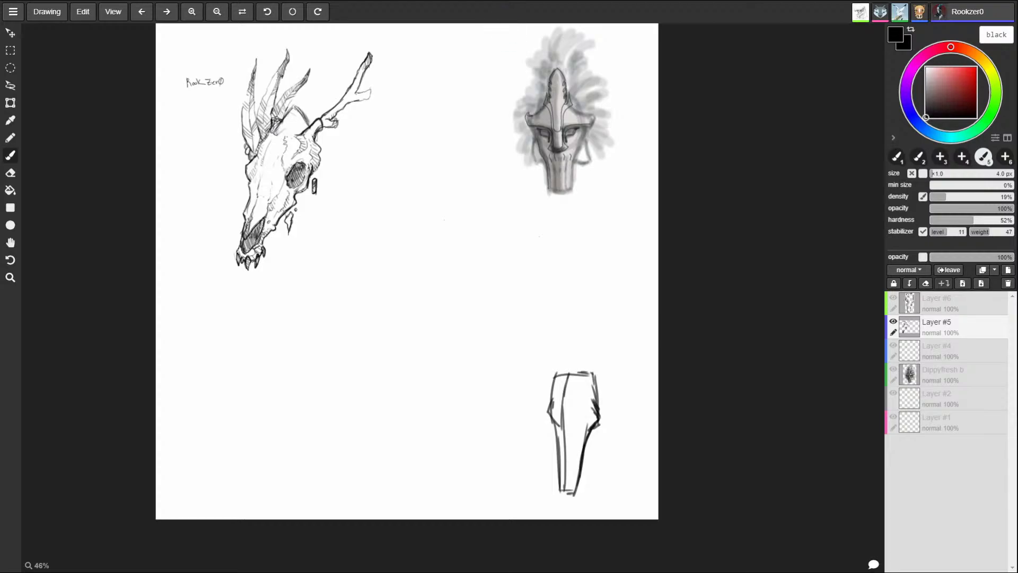
drag(295, 106, 312, 126)
key(e)
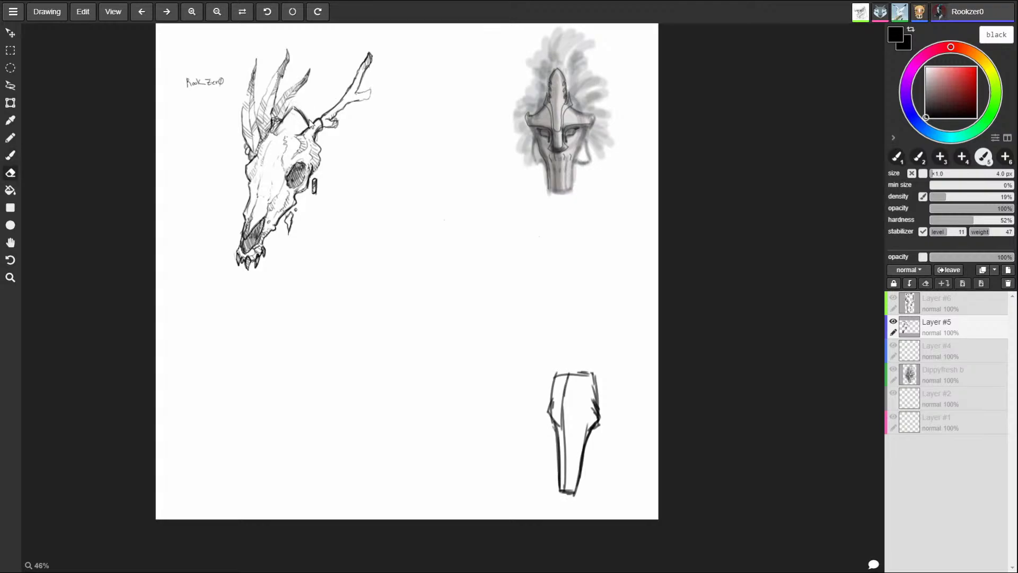
- Refine small bone details around the skull's eye socket and snout, alternating between the brush and eraser at 3.5 px
key(b)
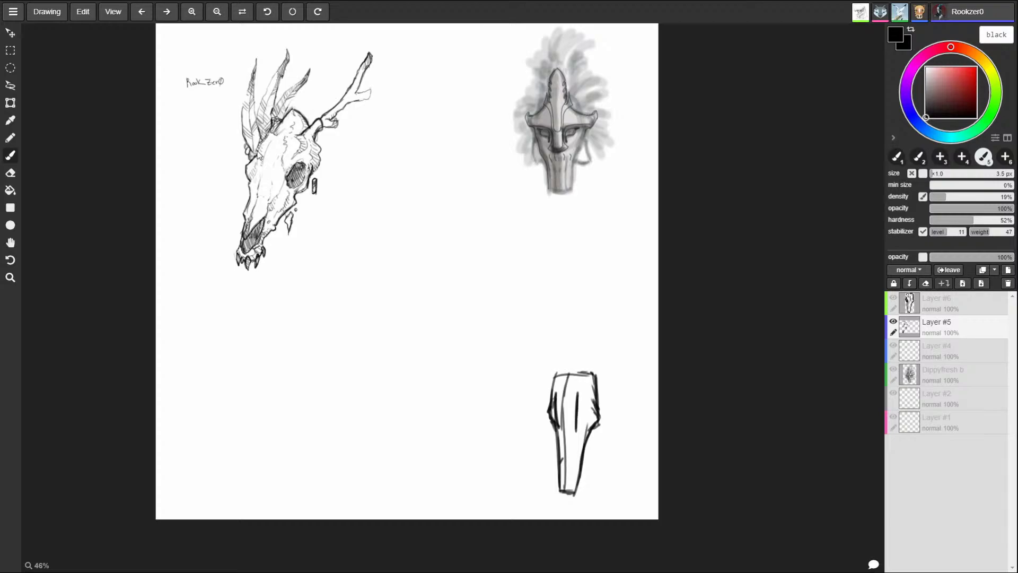
key(bracketleft)
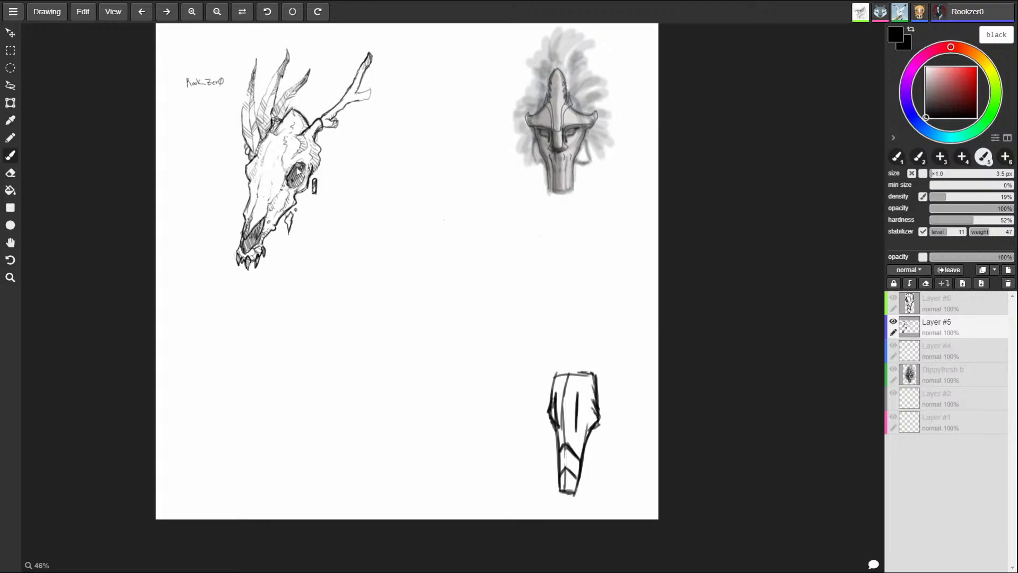
key(e)
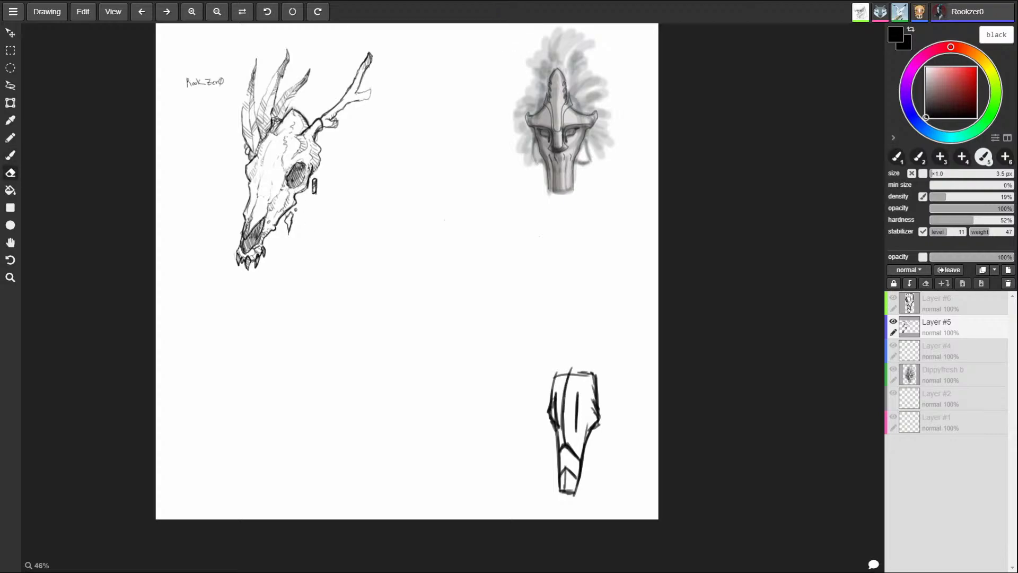
key(b)
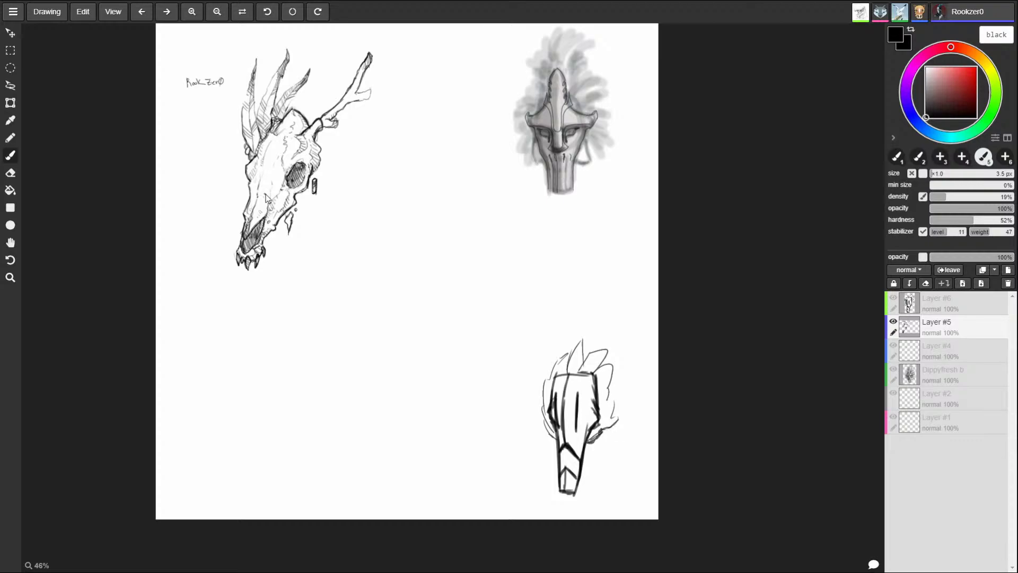
- Erase the whole antler from the back of the skull with a 50 px eraser
key(e)
key(b)
key(bracketright)
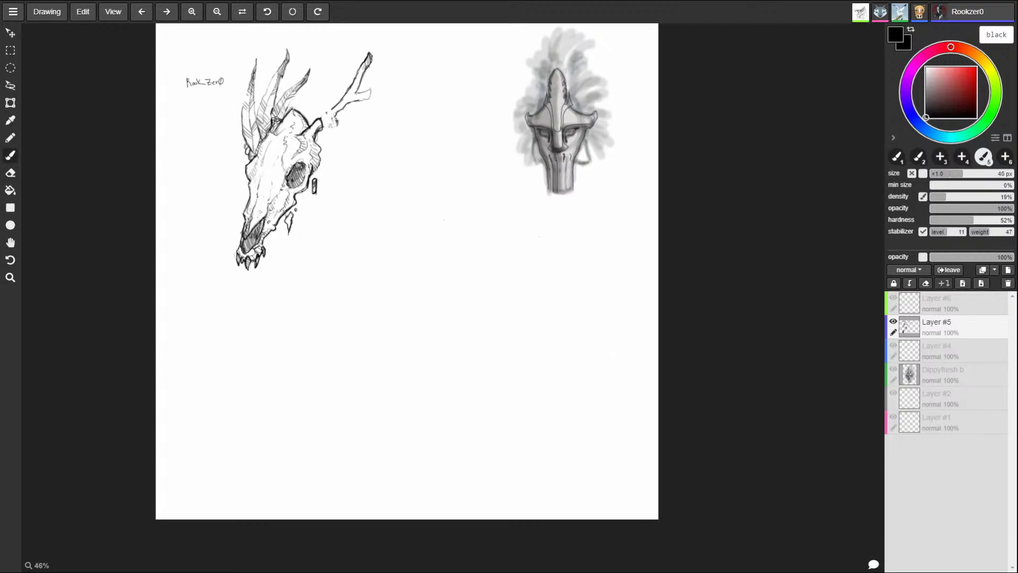
key(e)
key(bracketright)
mouse_move(347, 133)
mouse_down()
mouse_move(339, 112)
mouse_move(378, 37)
mouse_up()
mouse_move(326, 114)
mouse_down()
mouse_move(315, 128)
mouse_move(321, 121)
mouse_up()
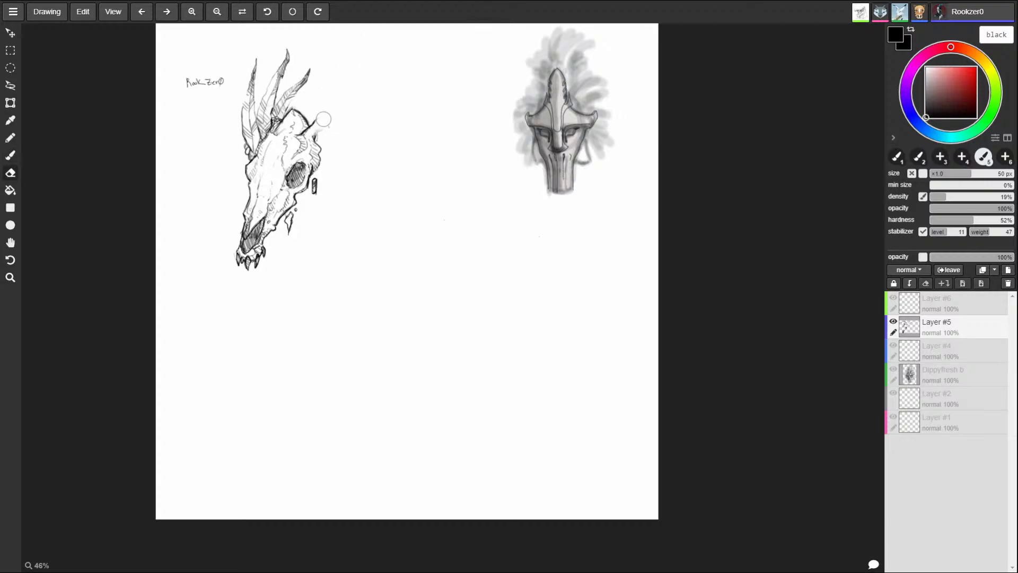
- Sketch a curled ram-style horn rising from the back of the skull with a 9 px brush
key(b)
key(bracketleft)
key(bracketleft)
key(bracketleft)
key(bracketleft)
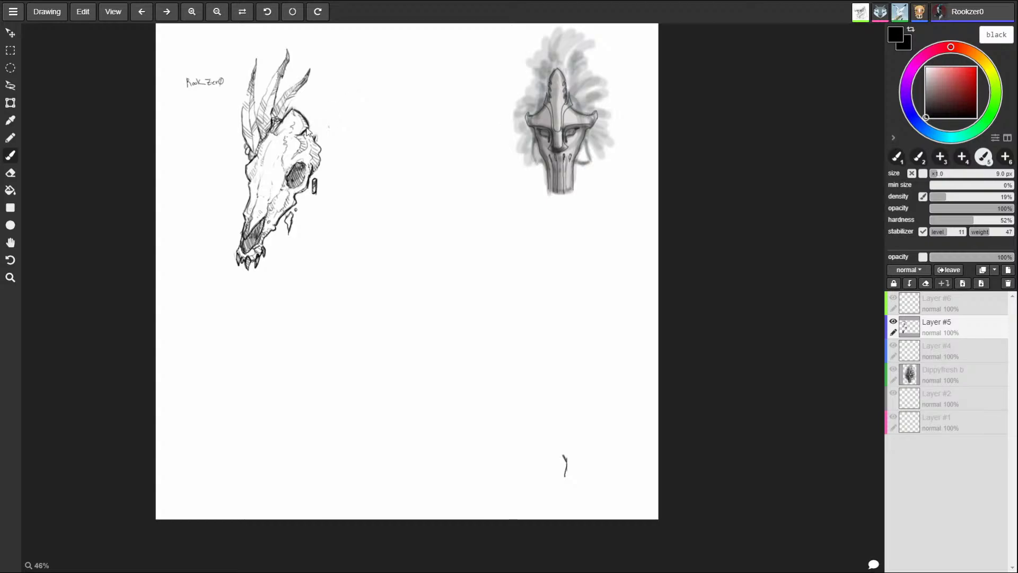
drag(310, 122, 350, 87)
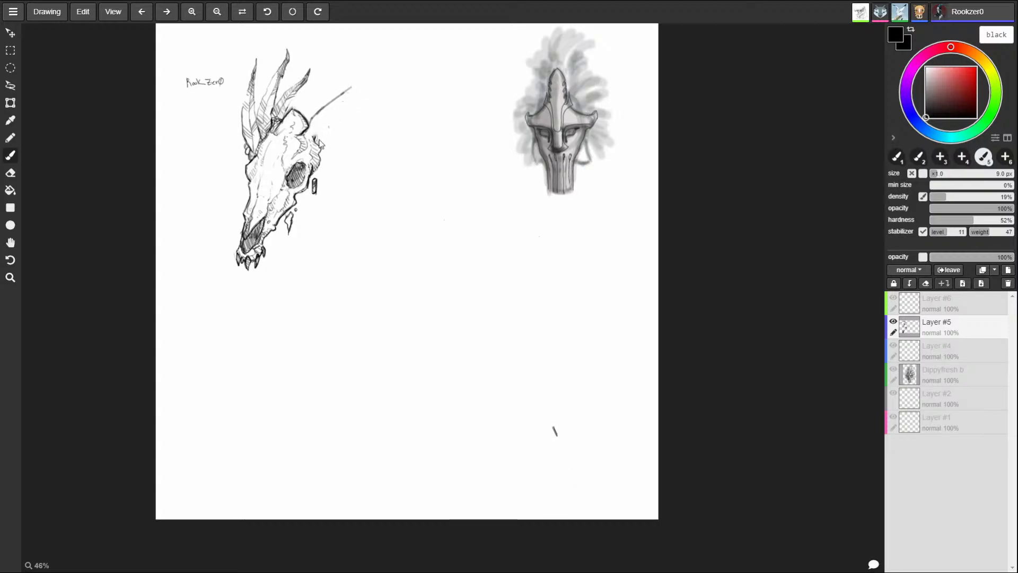
mouse_move(307, 128)
mouse_down()
mouse_move(350, 93)
mouse_move(369, 162)
mouse_move(350, 159)
mouse_up()
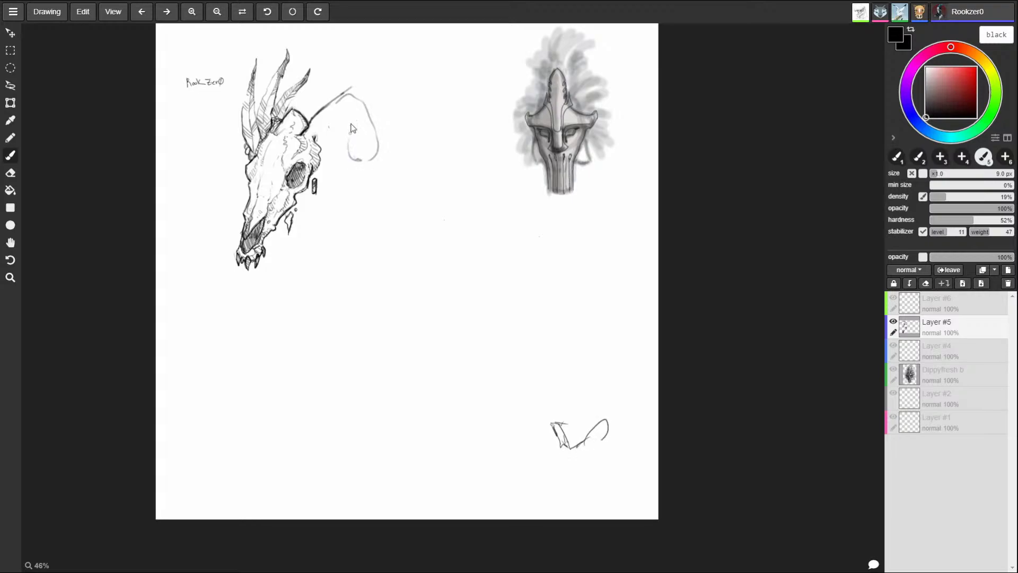
mouse_move(320, 145)
mouse_down()
mouse_move(361, 107)
mouse_move(375, 138)
mouse_up()
mouse_move(335, 97)
mouse_down()
mouse_move(369, 89)
mouse_move(377, 126)
mouse_move(363, 155)
mouse_move(348, 144)
mouse_move(360, 164)
mouse_move(380, 160)
mouse_move(388, 145)
mouse_move(363, 88)
mouse_up()
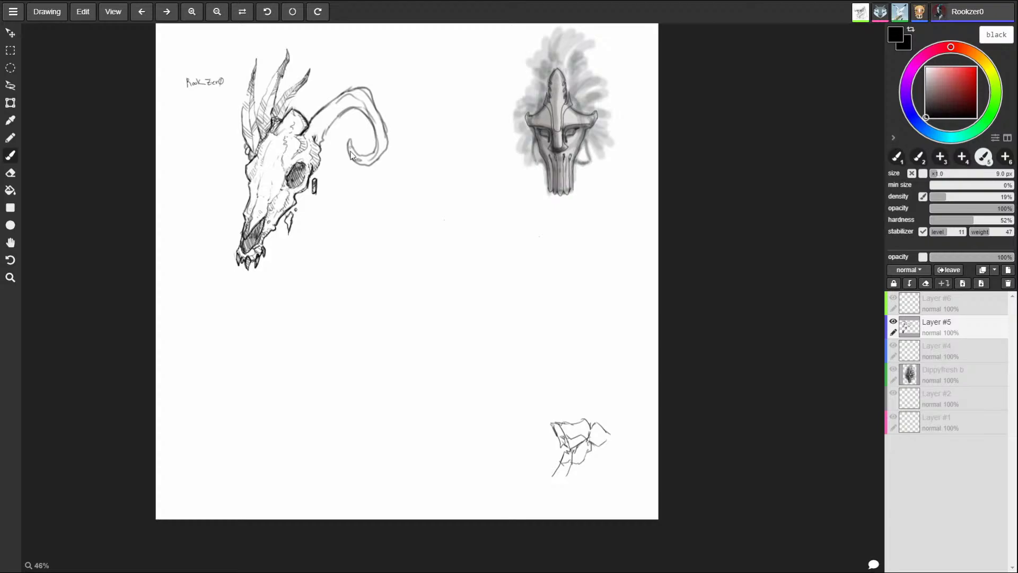
- Darken the curled horn's tip, its base and its outer bend
drag(352, 136, 353, 148)
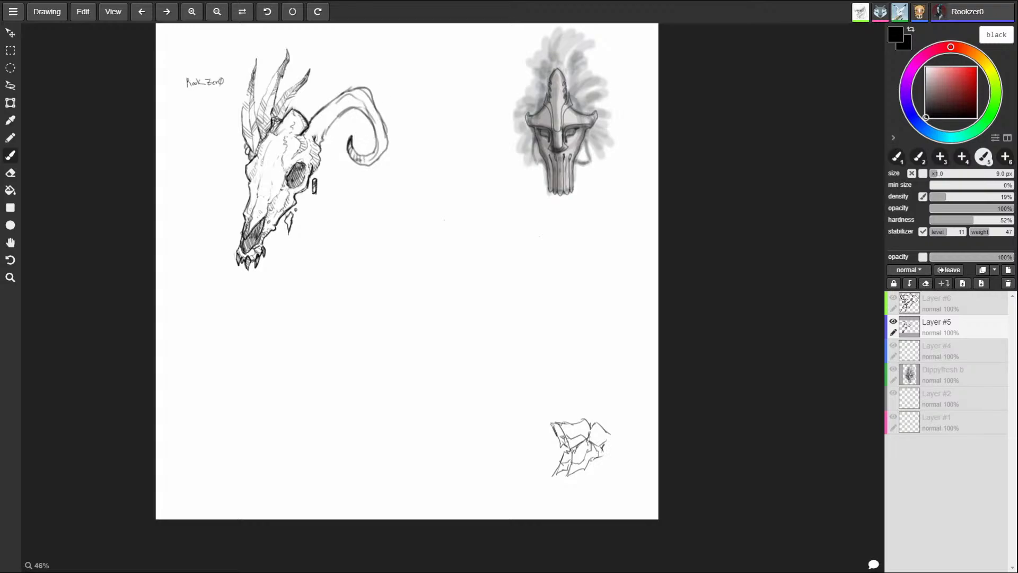
drag(325, 144, 328, 135)
drag(375, 104, 385, 122)
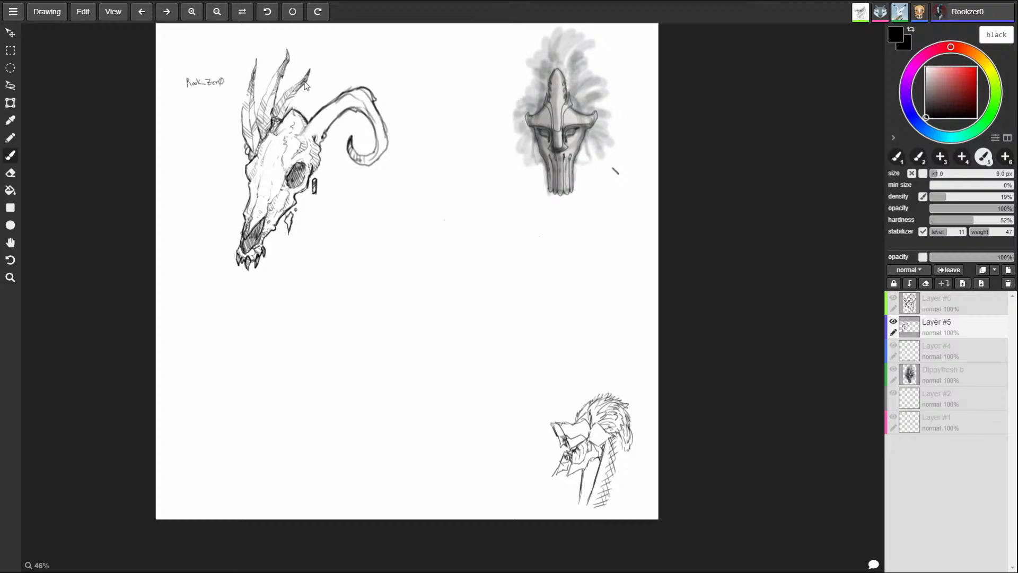
- Erase the curled horn and sketch an upright barbed horn with a hooked tip in its place
key(e)
mouse_move(340, 128)
mouse_down()
mouse_move(352, 159)
mouse_move(370, 137)
mouse_move(361, 95)
mouse_move(371, 106)
mouse_move(334, 109)
mouse_move(311, 91)
mouse_up()
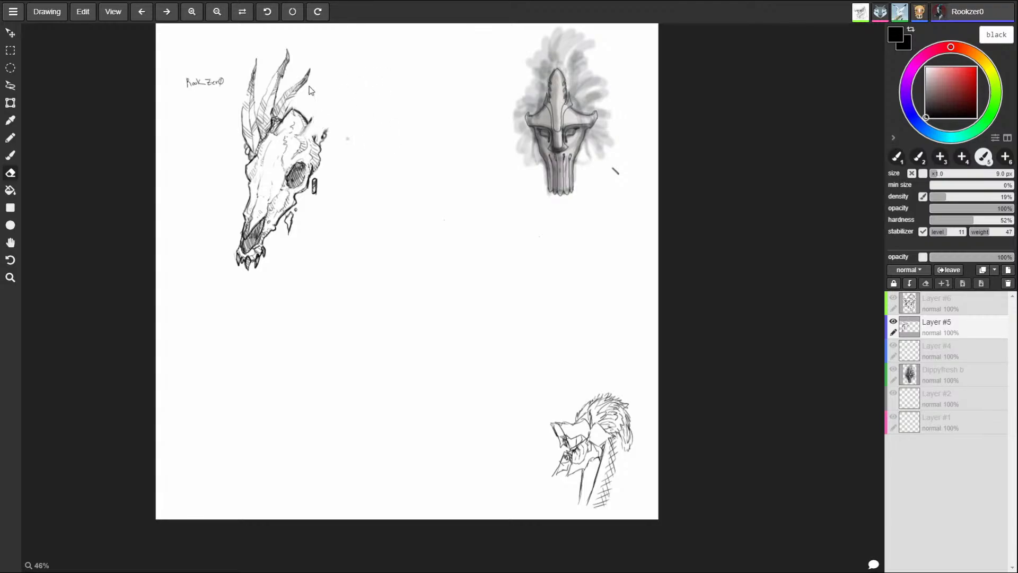
key(b)
mouse_move(309, 124)
mouse_down()
mouse_move(323, 90)
mouse_move(325, 106)
mouse_up()
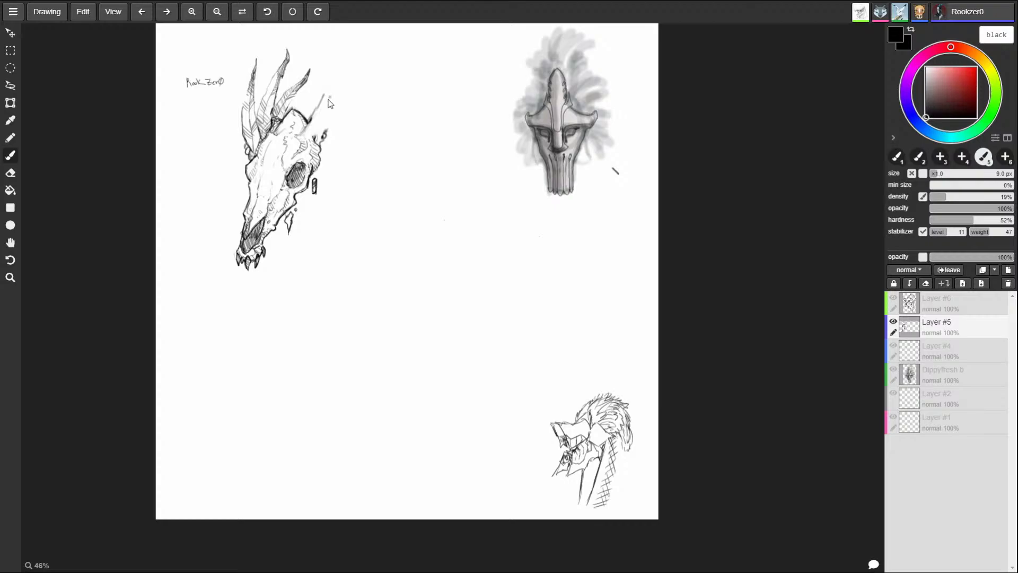
mouse_move(321, 69)
mouse_down()
mouse_move(334, 80)
mouse_move(317, 108)
mouse_move(342, 80)
mouse_move(346, 43)
mouse_up()
mouse_move(329, 49)
mouse_down()
mouse_move(341, 45)
mouse_move(353, 79)
mouse_move(345, 83)
mouse_up()
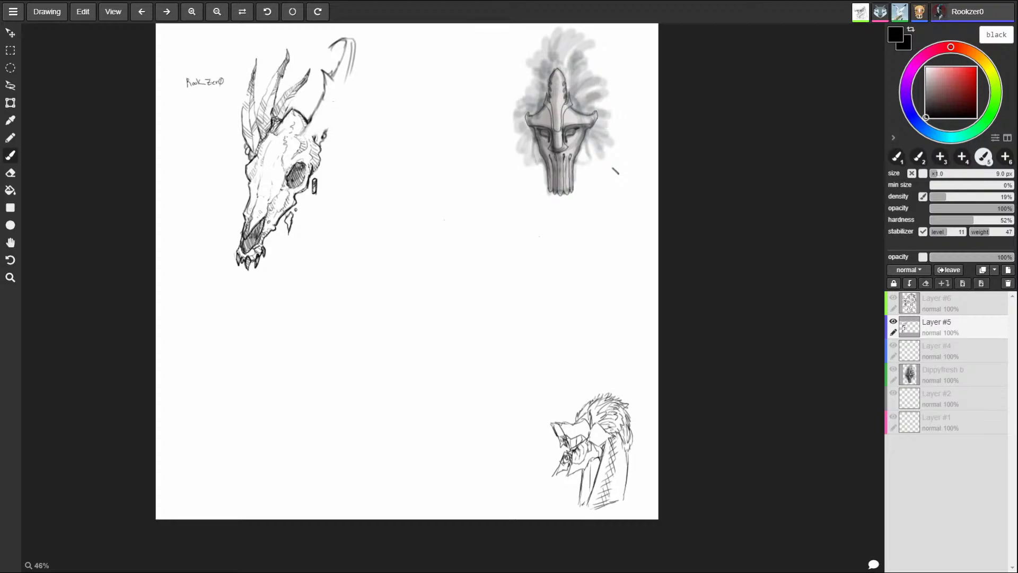
mouse_move(324, 132)
mouse_down()
mouse_move(353, 59)
mouse_move(347, 39)
mouse_move(333, 46)
mouse_move(344, 44)
mouse_up()
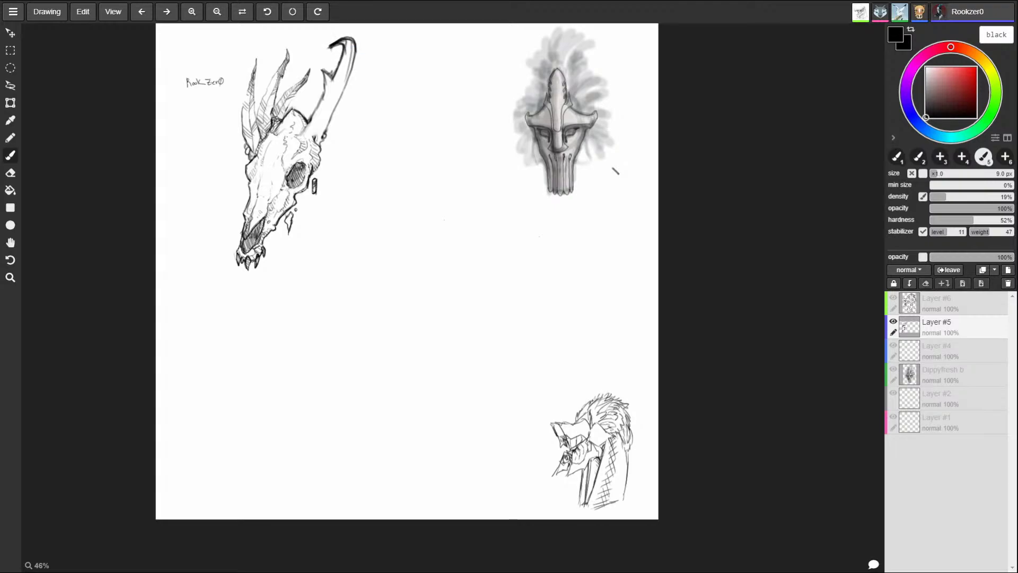
- Add a second horn behind the feathers and redraw the front horn's tip as a wider hook
drag(325, 75, 310, 125)
mouse_move(298, 51)
mouse_down()
mouse_move(314, 37)
mouse_move(342, 38)
mouse_move(351, 69)
mouse_up()
key(e)
key(b)
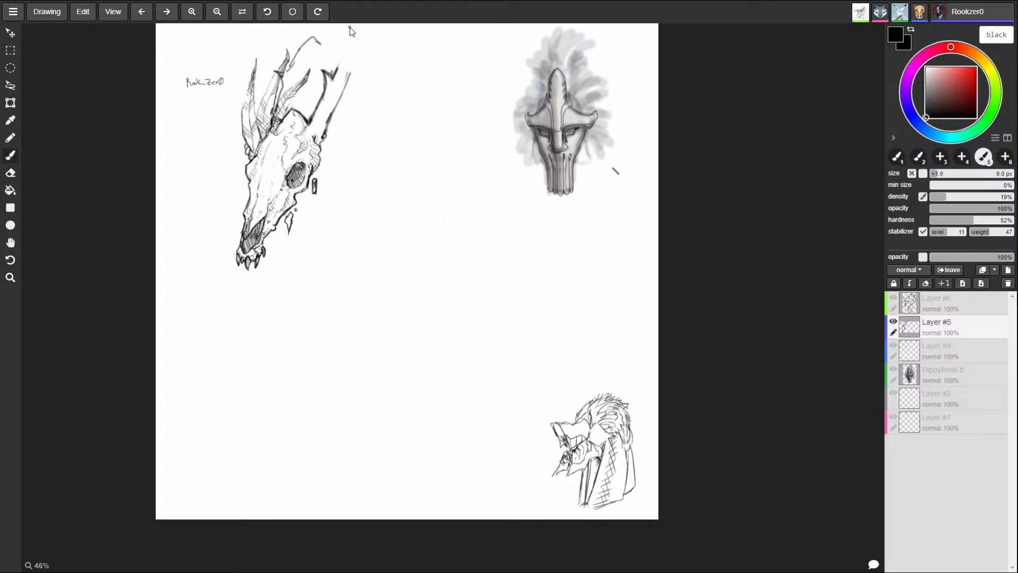
mouse_move(333, 80)
mouse_down()
mouse_move(354, 45)
mouse_move(373, 63)
mouse_up()
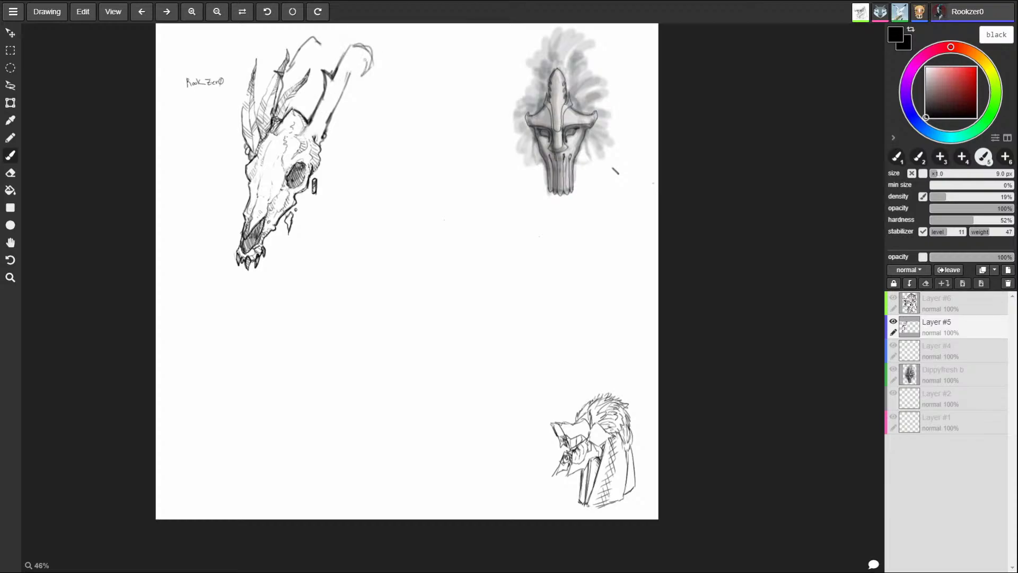
alt+click(340, 73)
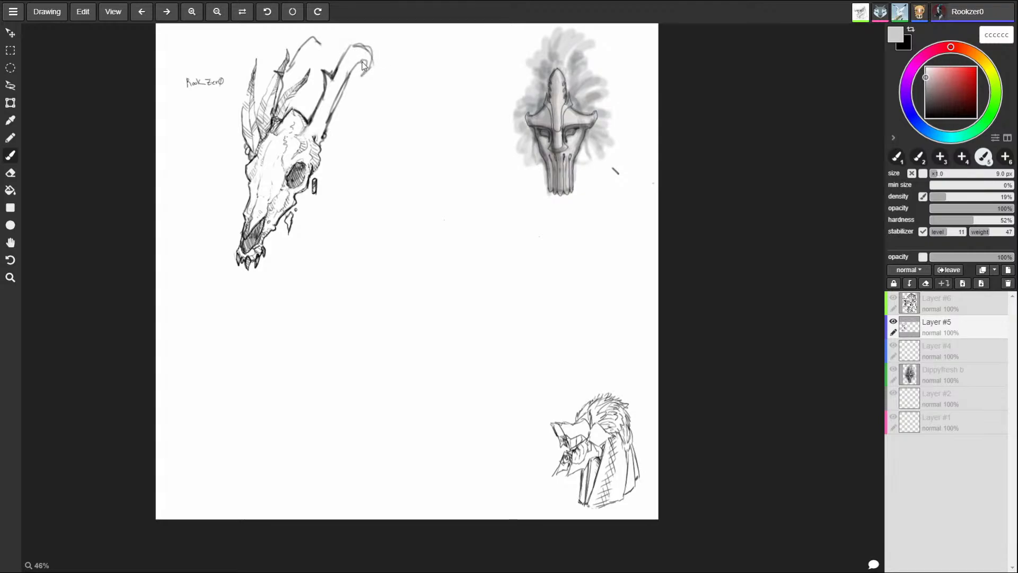
- Erase the hooked horn from the skull and set the brush color to black (000000)
key(e)
mouse_move(324, 139)
mouse_down()
mouse_move(322, 93)
mouse_move(349, 46)
mouse_move(375, 34)
mouse_up()
key(b)
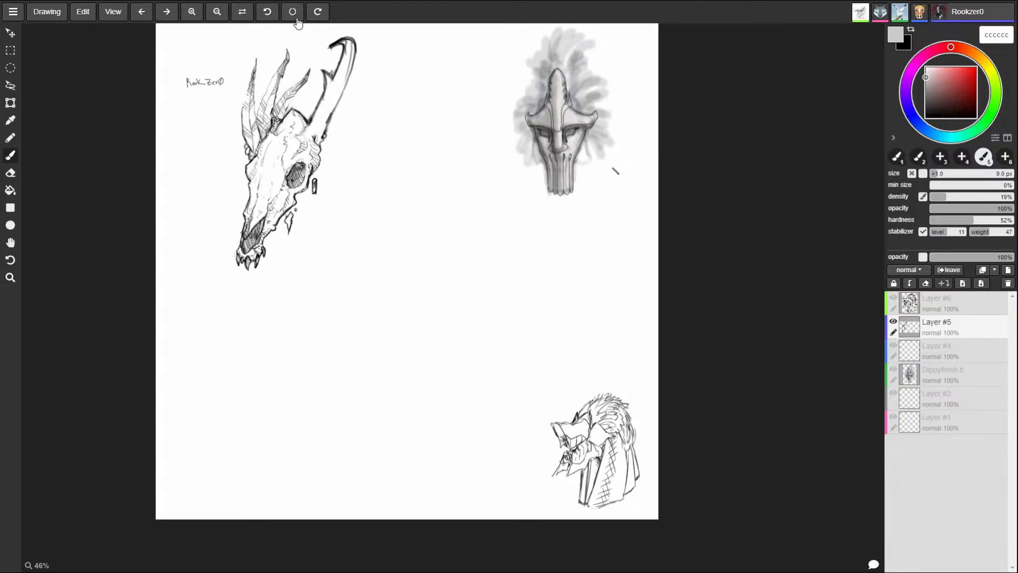
key(e)
mouse_move(325, 98)
mouse_down()
mouse_move(340, 46)
mouse_move(350, 51)
mouse_move(321, 103)
mouse_move(334, 110)
mouse_move(315, 93)
mouse_up()
key(b)
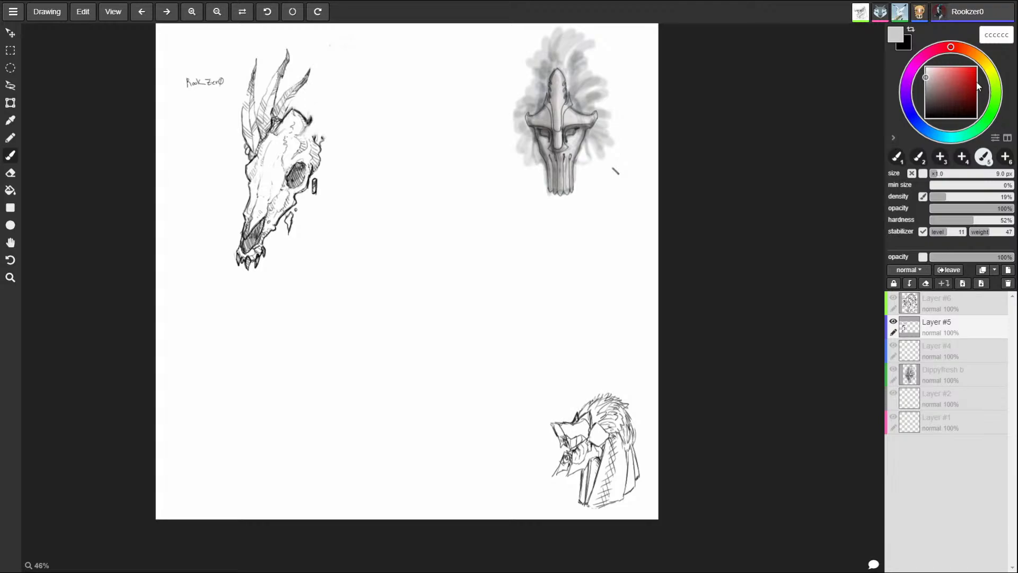
drag(979, 88, 983, 128)
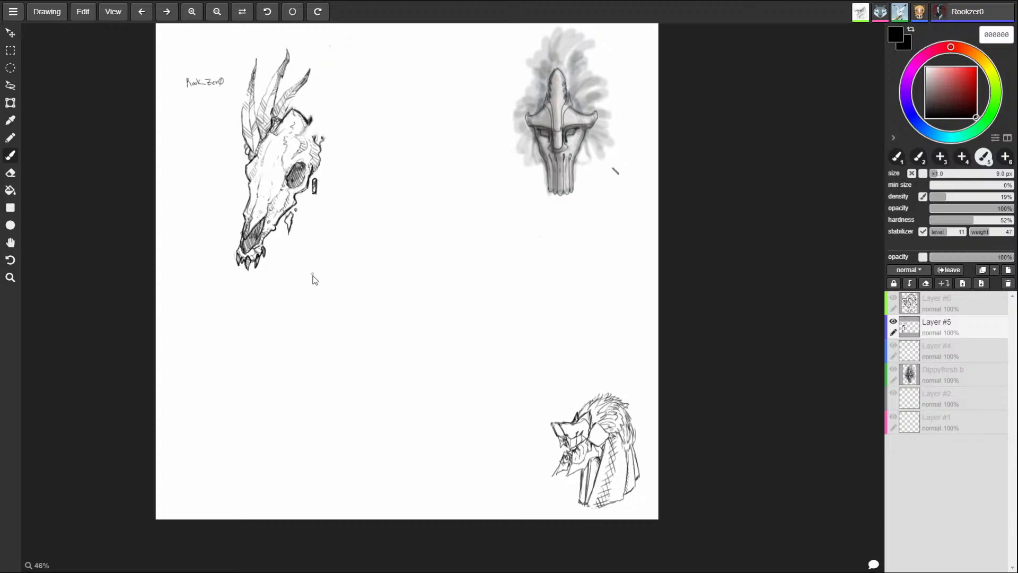
- Try to sketch a horned head in profile in the empty area below the skull
mouse_move(273, 313)
mouse_down()
mouse_move(283, 332)
mouse_move(279, 358)
mouse_move(300, 366)
mouse_up()
mouse_move(228, 351)
mouse_down()
mouse_move(235, 379)
mouse_move(223, 361)
mouse_move(236, 315)
mouse_move(220, 301)
mouse_move(228, 295)
mouse_up()
mouse_move(281, 319)
mouse_down()
mouse_move(310, 263)
mouse_move(358, 334)
mouse_move(309, 316)
mouse_move(303, 402)
mouse_move(271, 419)
mouse_up()
mouse_move(229, 382)
mouse_down()
mouse_move(204, 413)
mouse_move(231, 452)
mouse_up()
drag(237, 451, 311, 392)
- Undo the strokes of the horned head sketch below the skull
key(ctrl+z)
key(ctrl+z)
key(ctrl+z)
key(ctrl+z)
key(ctrl+z)
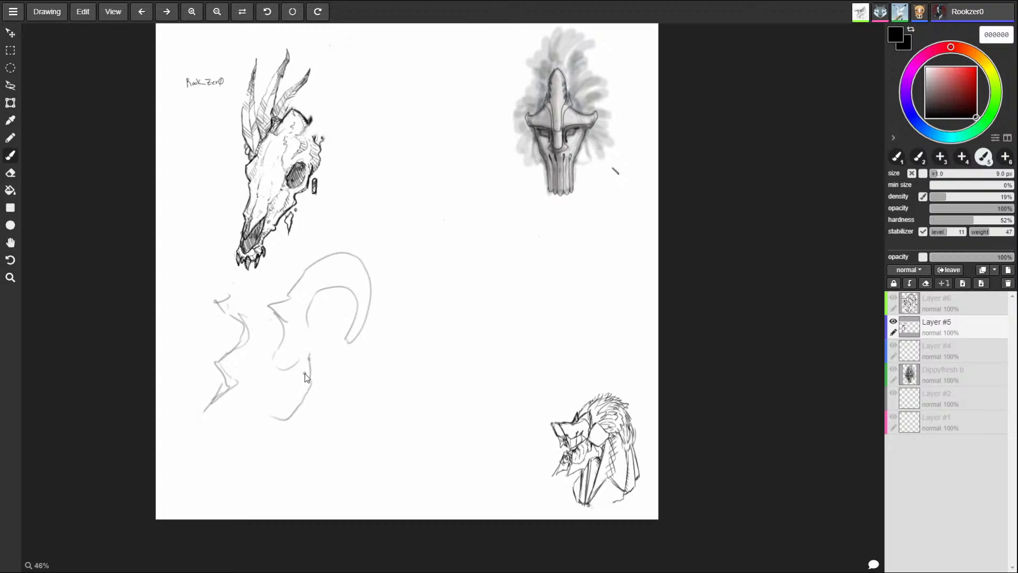
key(ctrl+z)
key(ctrl+z)
key(ctrl+z)
key(ctrl+z)
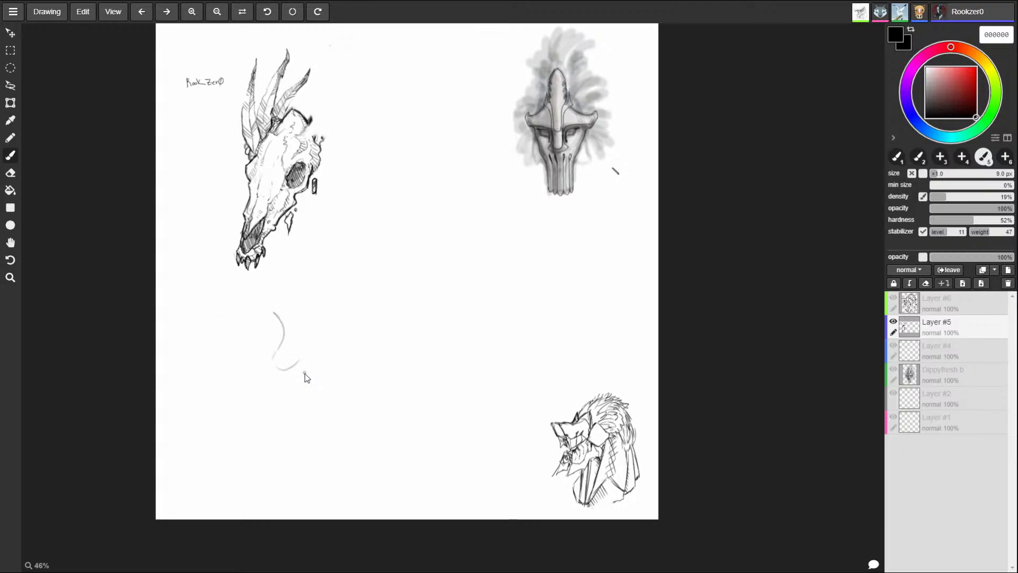
- Draw a crescent-shaped spiked horn rising from the back of the skull and thicken its outline
mouse_move(312, 120)
mouse_down()
mouse_move(331, 105)
mouse_move(337, 60)
mouse_move(345, 120)
mouse_move(321, 135)
mouse_up()
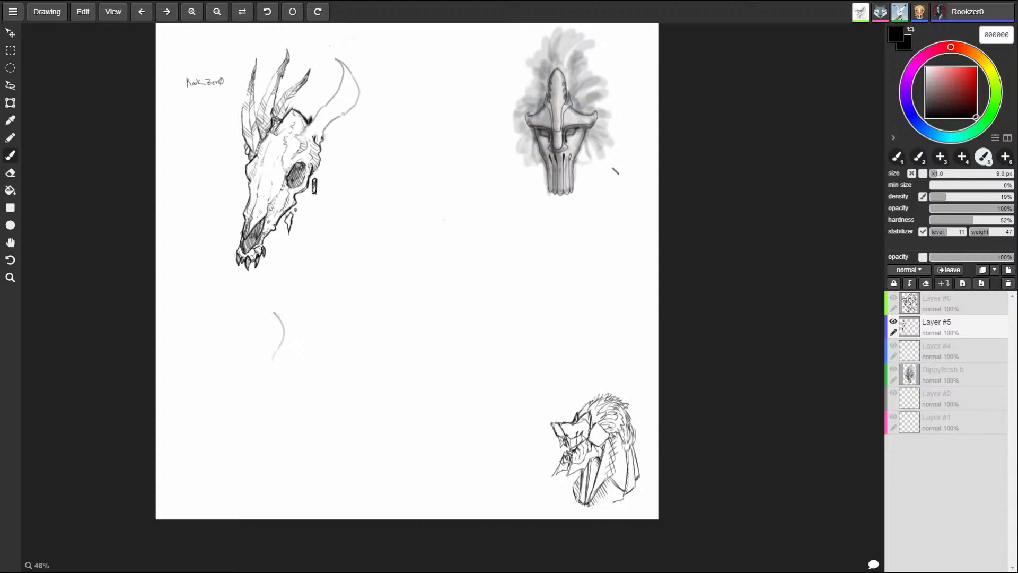
mouse_move(332, 55)
mouse_down()
mouse_move(345, 88)
mouse_move(311, 106)
mouse_move(309, 121)
mouse_move(321, 105)
mouse_up()
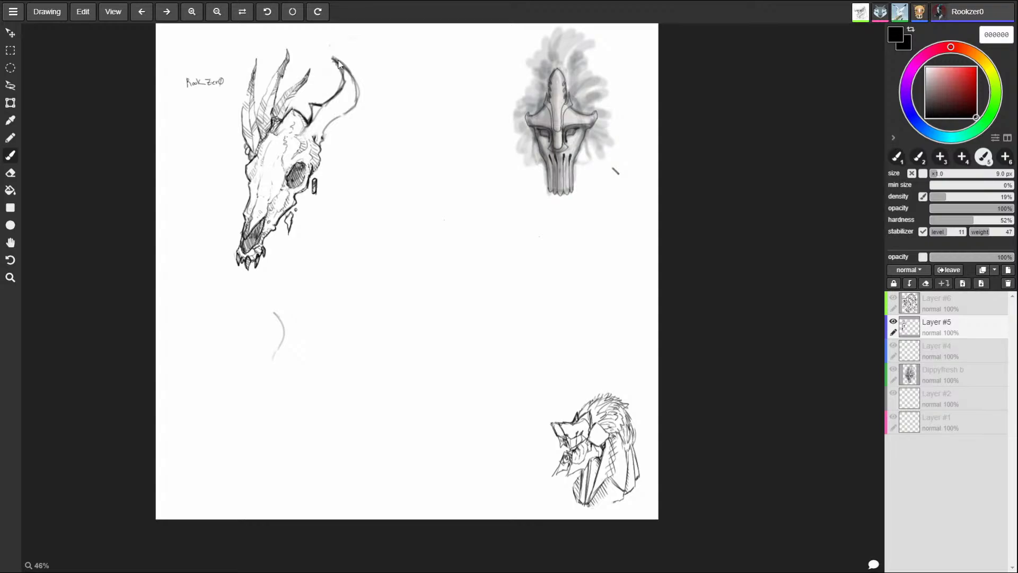
mouse_move(334, 59)
mouse_down()
mouse_move(347, 93)
mouse_move(356, 89)
mouse_move(346, 119)
mouse_move(343, 109)
mouse_move(356, 106)
mouse_move(343, 64)
mouse_move(335, 95)
mouse_move(311, 108)
mouse_up()
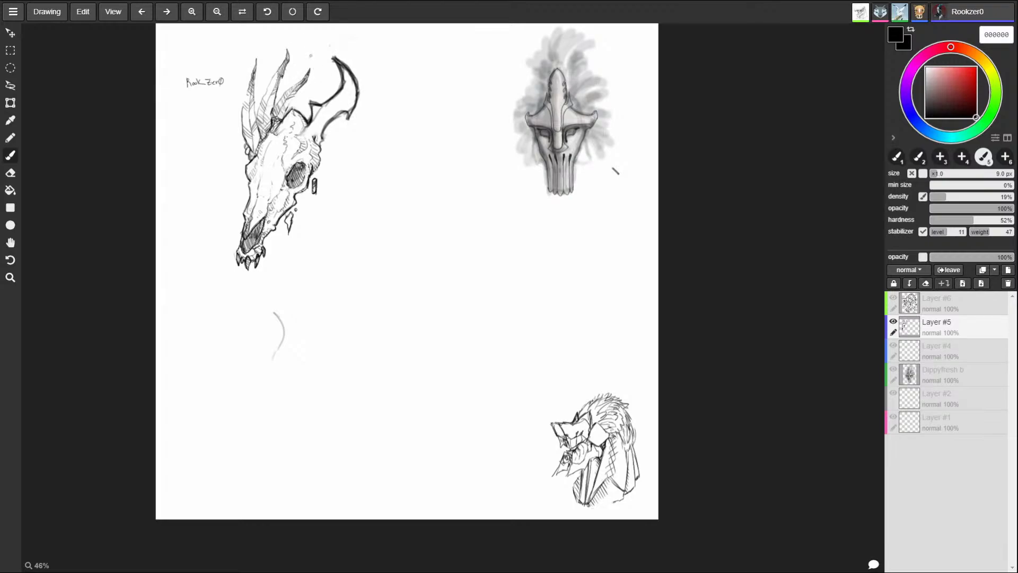
- Draw a second curved horn behind the feathers and shade the front horn with hatching
drag(310, 55, 293, 64)
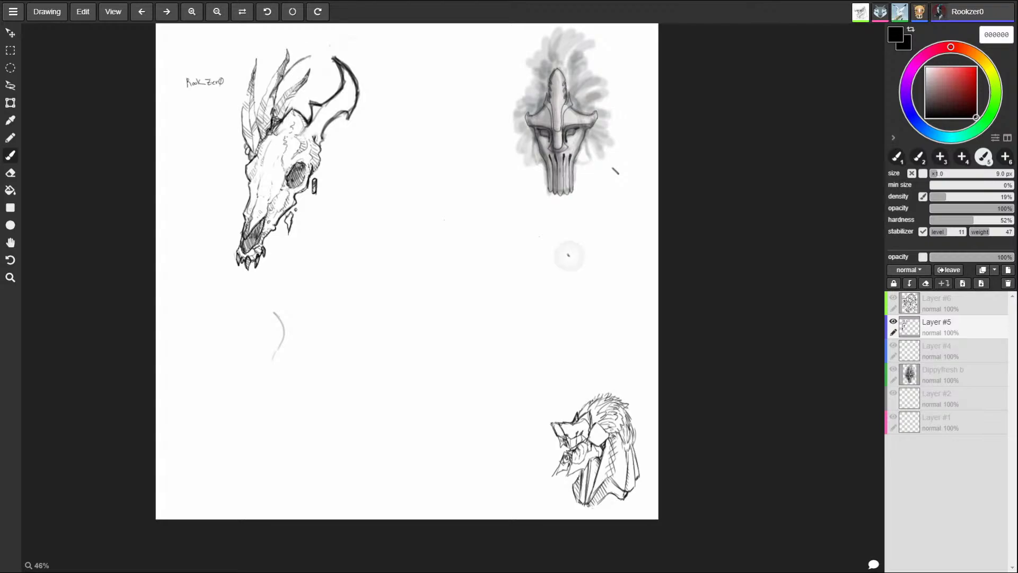
click(568, 255)
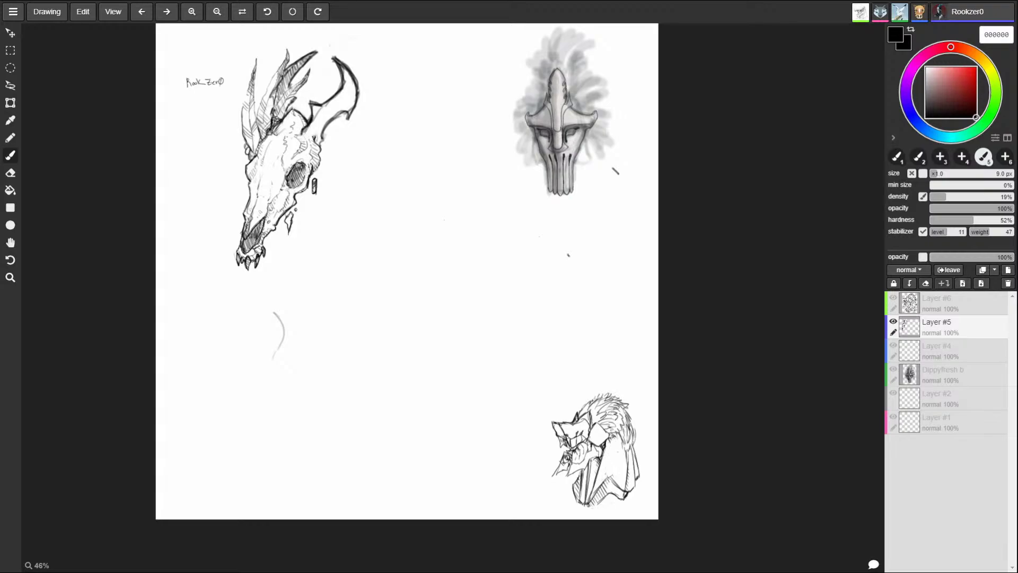
mouse_move(309, 141)
mouse_down()
mouse_move(328, 102)
mouse_move(336, 122)
mouse_move(357, 71)
mouse_up()
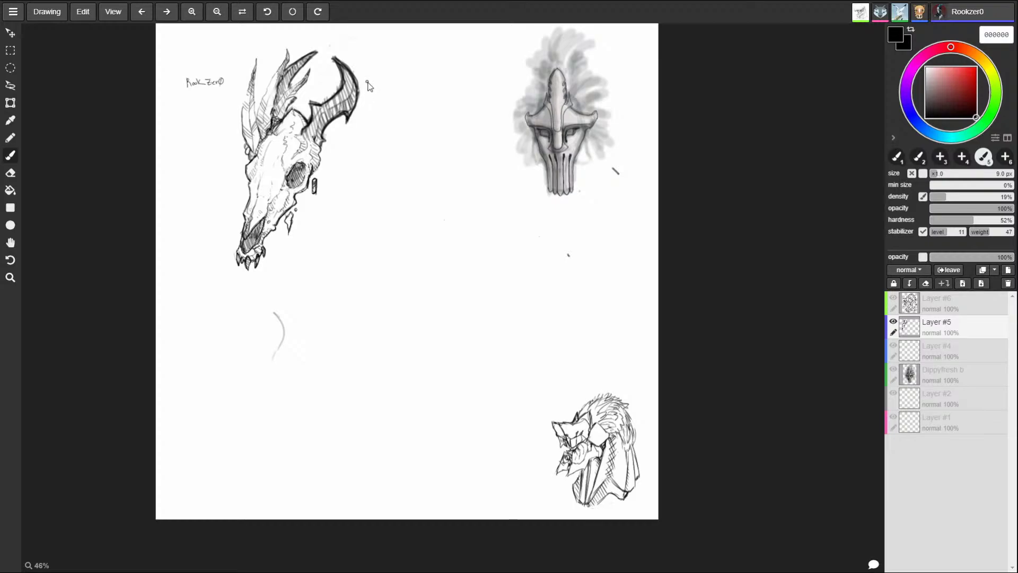
- Trim the front horn's tip with the eraser and darken its inner edge
key(e)
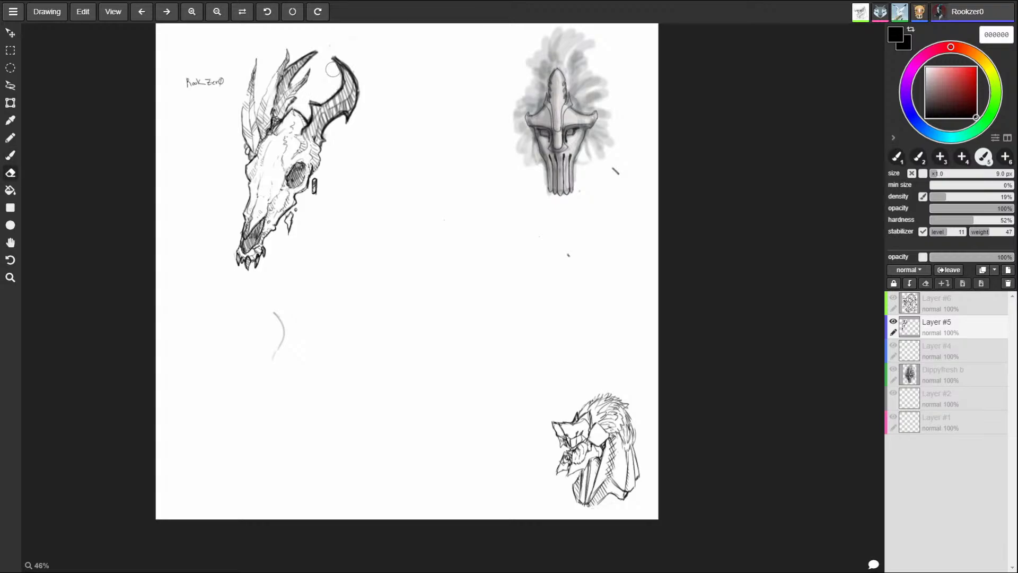
key(b)
key(e)
drag(332, 54, 339, 58)
key(b)
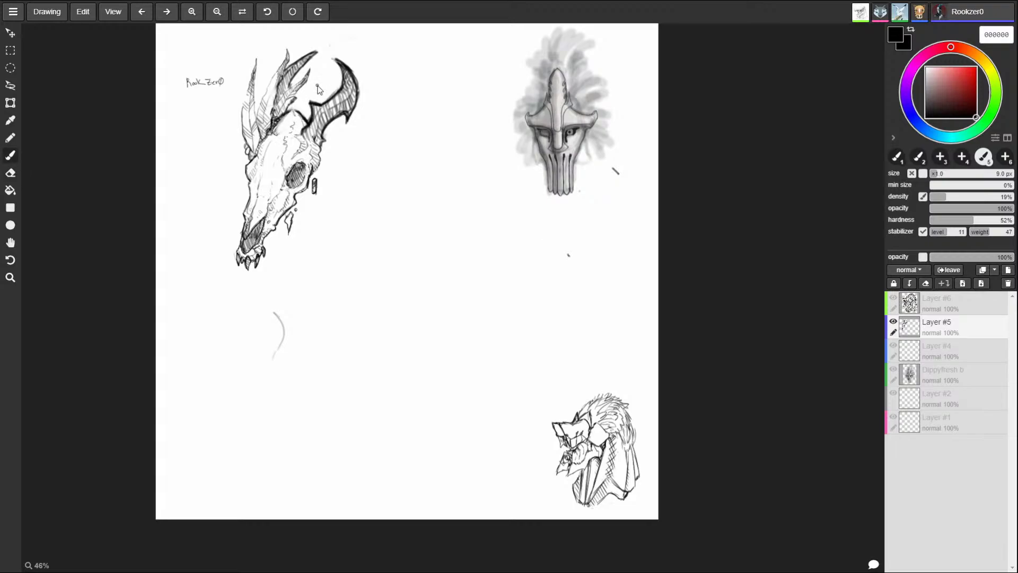
- Lighten the skull's crest outline between the feathers and the front horn with a 10 px eraser
key([)
key([)
key([)
key(e)
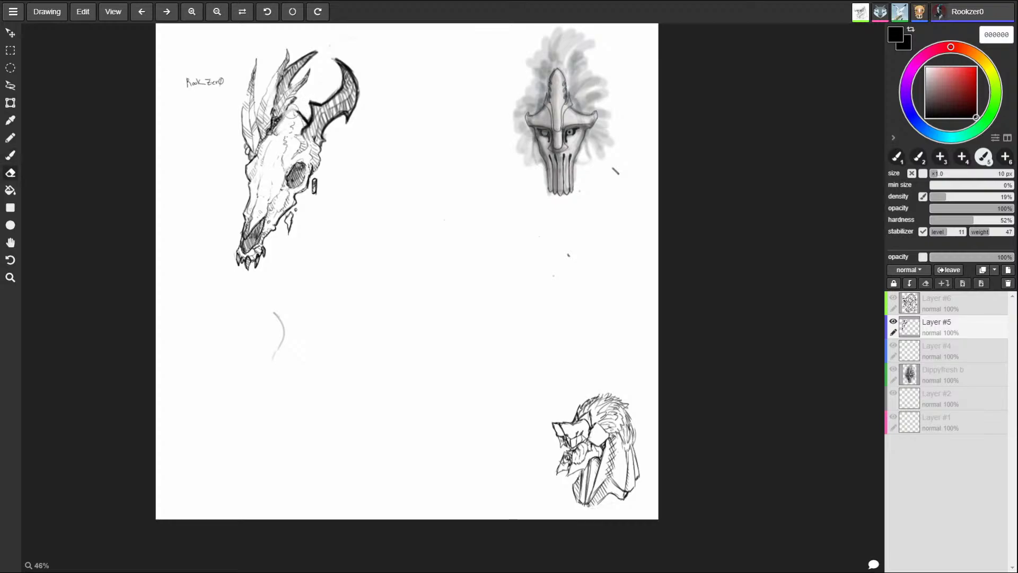
key(b)
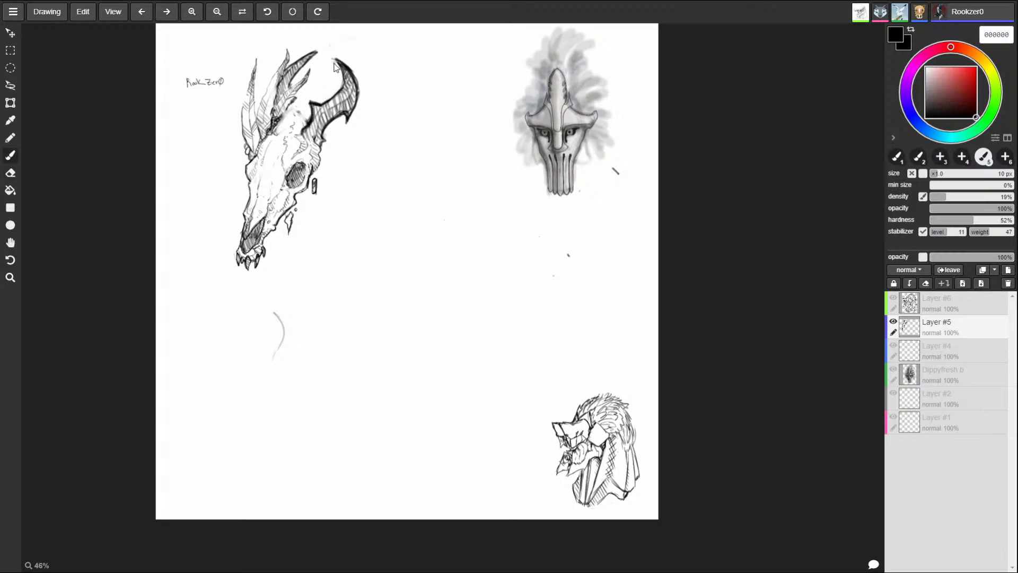
- Clean up beside the front horn's tip and redraw the skull's crest outline with an 8 px brush
key(e)
drag(327, 55, 329, 54)
key(b)
key(bracketleft)
mouse_move(293, 121)
mouse_down()
mouse_move(307, 109)
mouse_move(274, 125)
mouse_up()
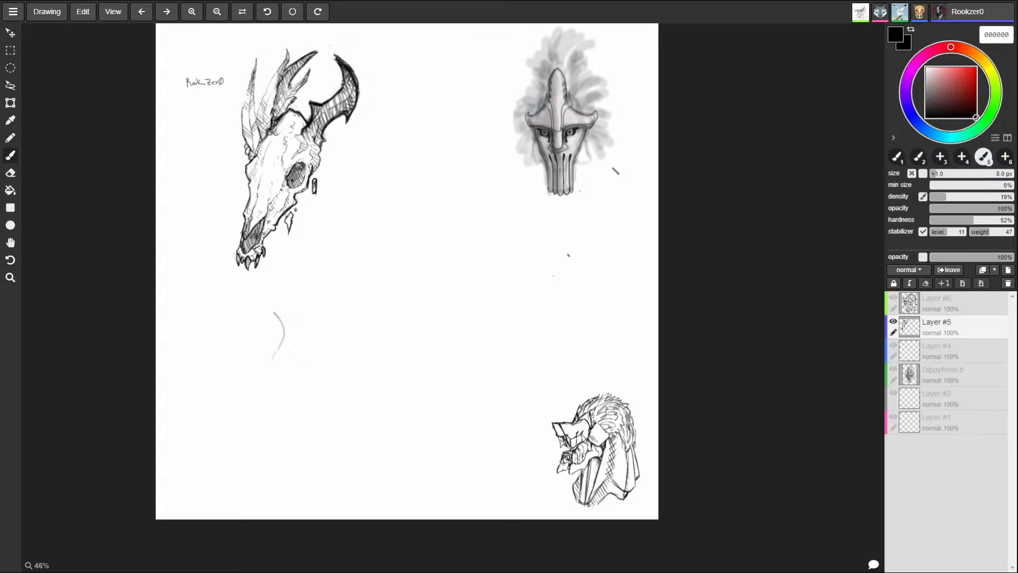
- Erase the stray curve below the skull and rough in an oval head with guidelines using a 7 px brush in 2a2a2a
alt+click(314, 176)
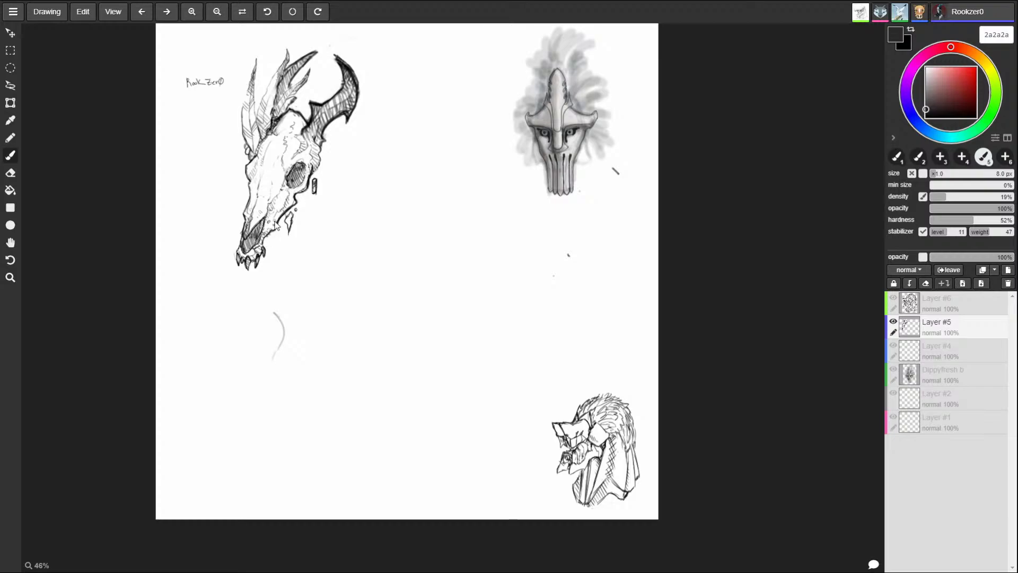
key(e)
drag(274, 314, 279, 351)
key(b)
key([)
mouse_move(320, 283)
mouse_down()
mouse_move(351, 318)
mouse_move(325, 294)
mouse_move(337, 381)
mouse_up()
drag(289, 347, 330, 387)
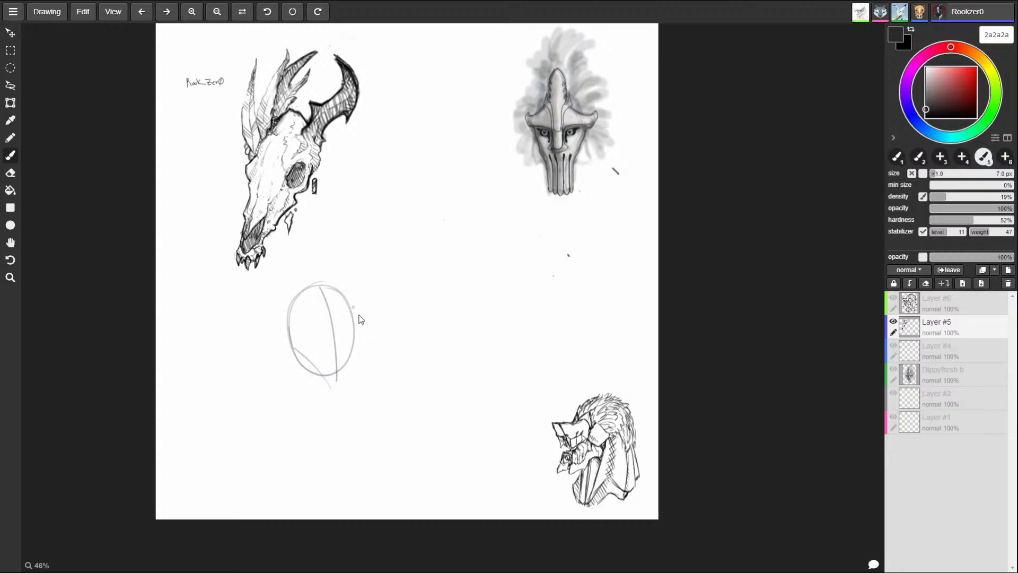
- Extend the oval head with a narrow chin and add two short horn stubs at its top corners
mouse_move(354, 329)
mouse_down()
mouse_move(350, 381)
mouse_move(333, 389)
mouse_up()
drag(352, 336, 348, 380)
drag(319, 276, 334, 287)
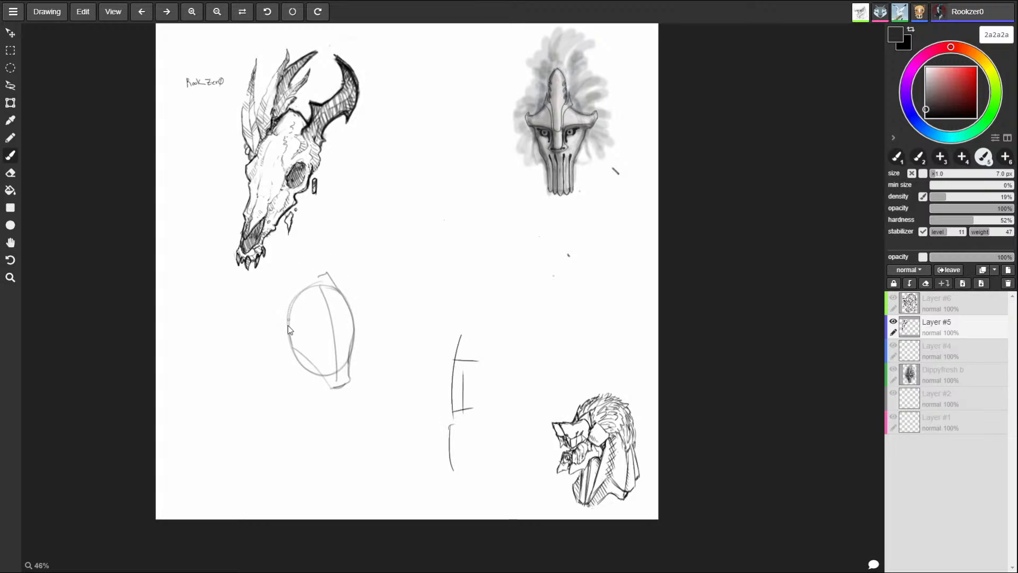
mouse_move(289, 328)
mouse_down()
mouse_move(279, 300)
mouse_move(293, 293)
mouse_up()
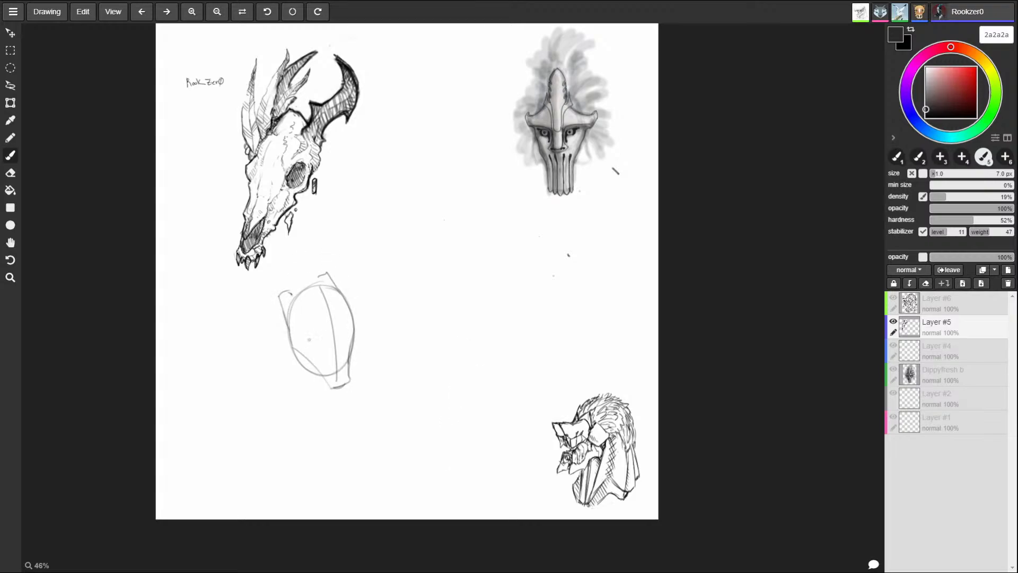
- Outline two eye openings on the masked head and sketch its jaw line and cheek edge
drag(309, 342, 328, 340)
drag(342, 340, 351, 335)
mouse_move(291, 348)
mouse_down()
mouse_move(321, 384)
mouse_move(350, 384)
mouse_up()
drag(352, 347, 355, 366)
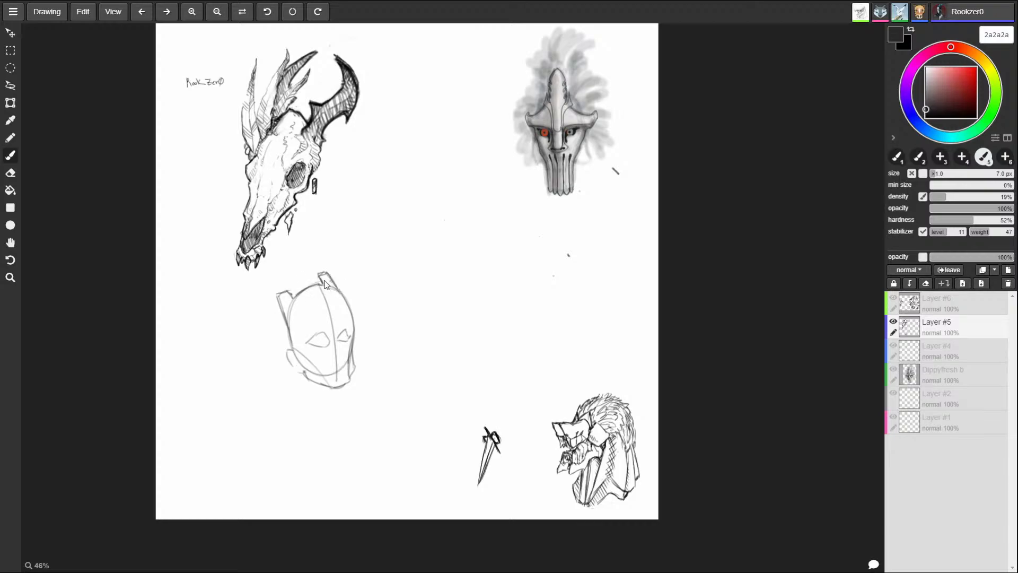
- Sketch the back of the head and the neck, firm up the mask outline, and hatch its far half
drag(343, 296, 356, 330)
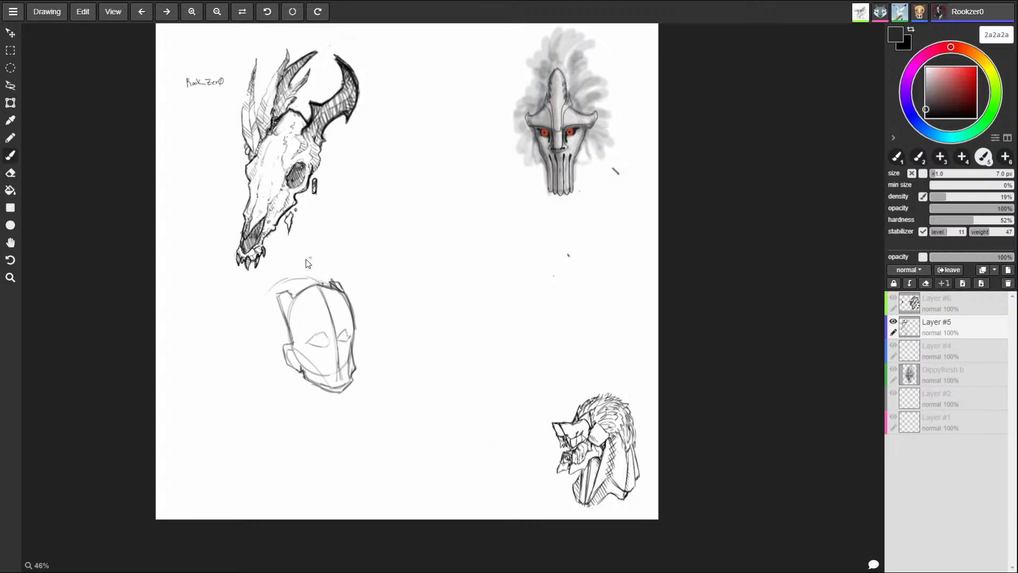
mouse_move(318, 278)
mouse_down()
mouse_move(272, 350)
mouse_move(285, 393)
mouse_move(329, 415)
mouse_move(316, 417)
mouse_up()
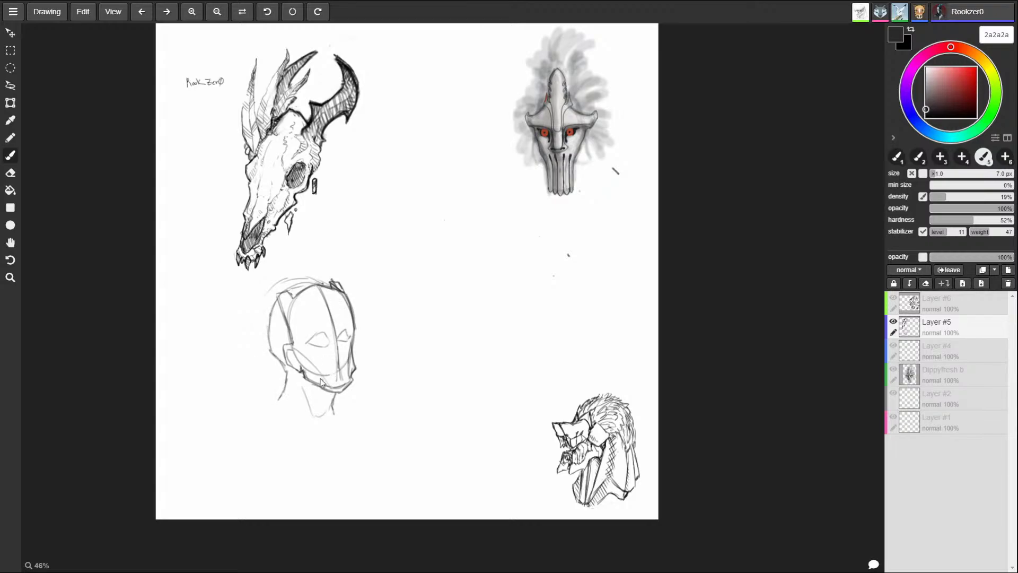
drag(305, 375, 348, 391)
mouse_move(330, 286)
mouse_down()
mouse_move(344, 299)
mouse_move(354, 375)
mouse_move(353, 365)
mouse_up()
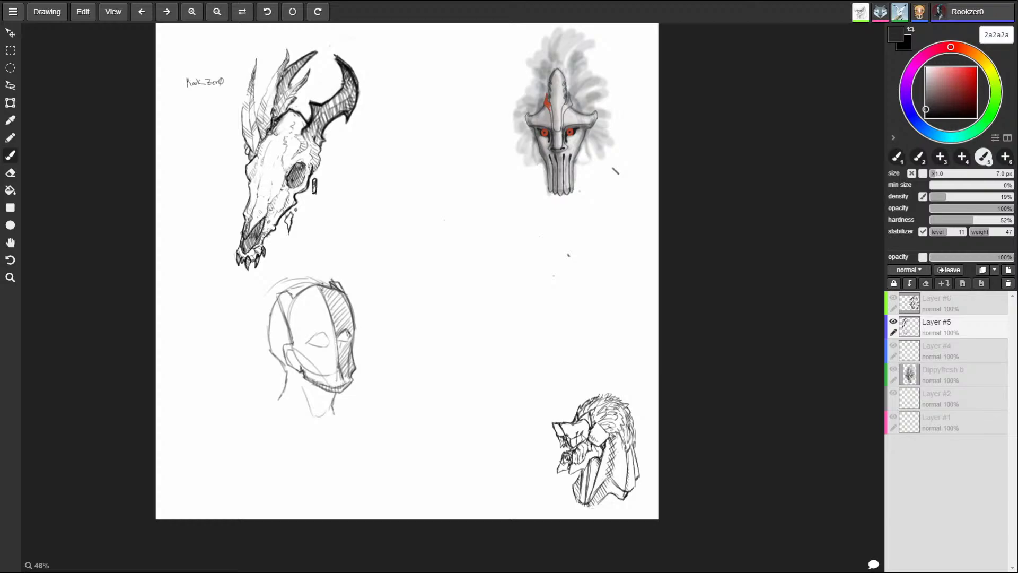
- Rework the mask's two eye openings with darker outlines, erasing the rough near eye and undoing unwanted strokes
drag(354, 337, 346, 343)
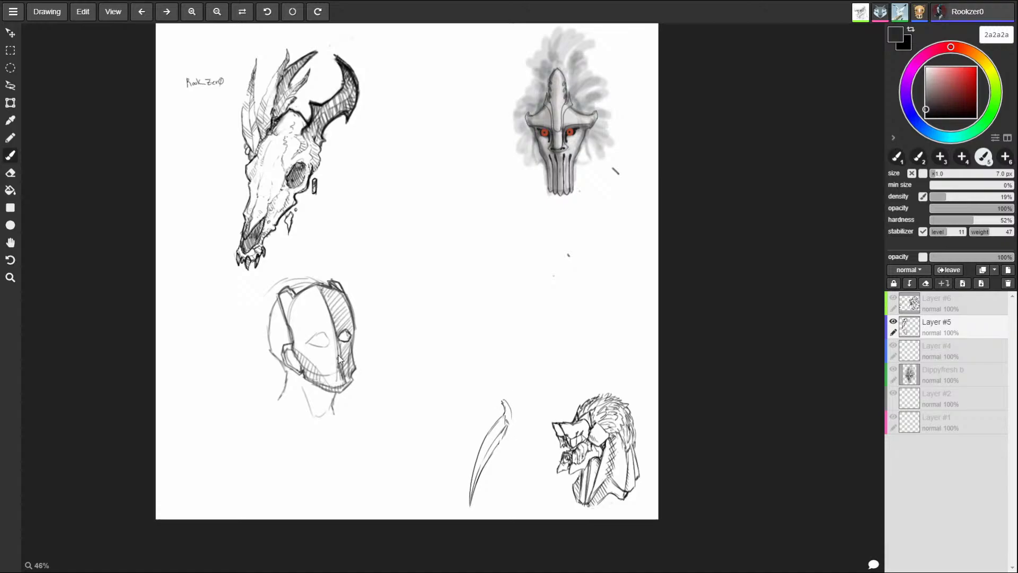
key(e)
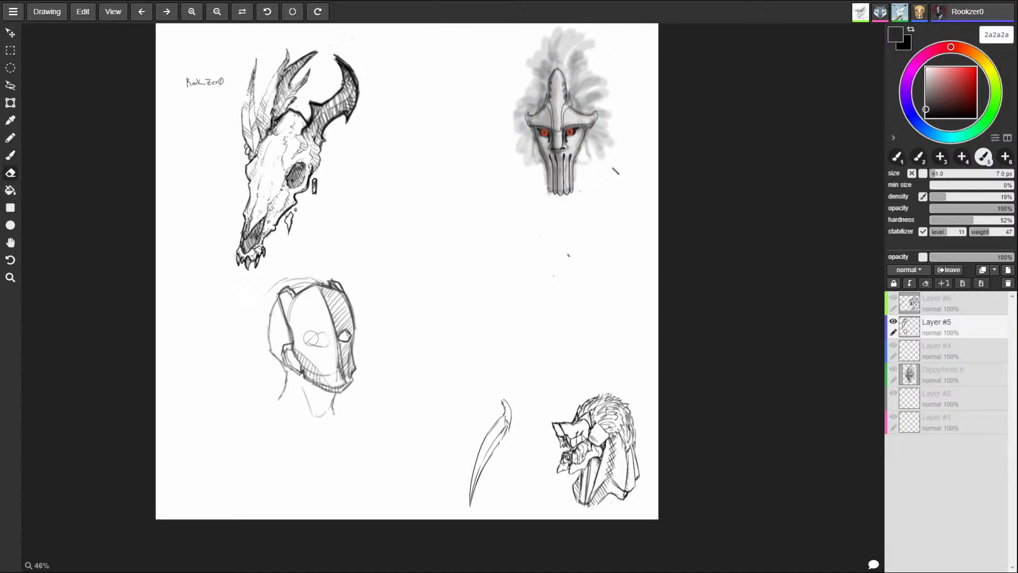
mouse_move(305, 337)
mouse_down()
mouse_move(353, 345)
mouse_move(340, 333)
mouse_move(357, 347)
mouse_move(311, 341)
mouse_move(328, 340)
mouse_up()
key(b)
key(ctrl+z)
key(ctrl+z)
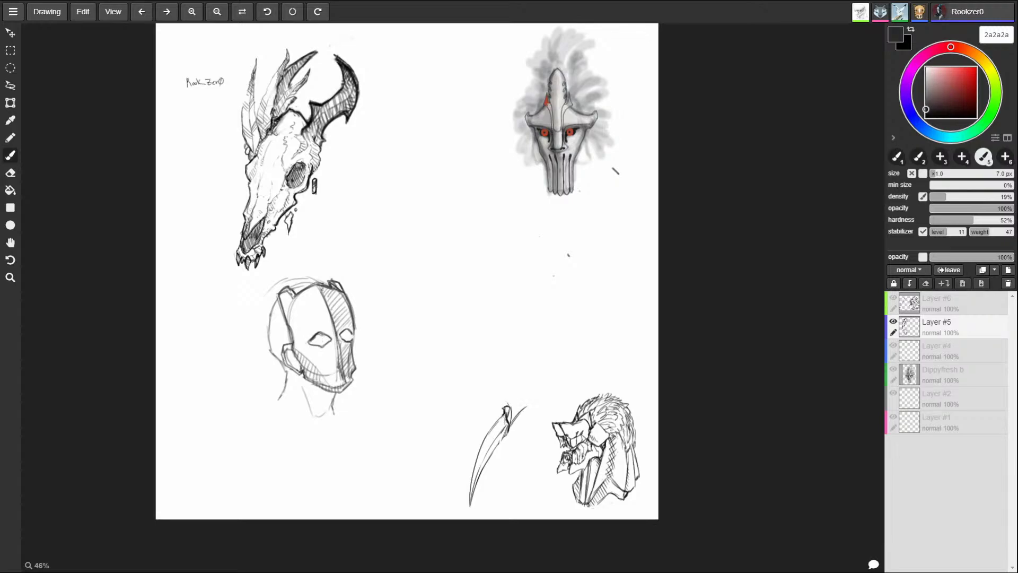
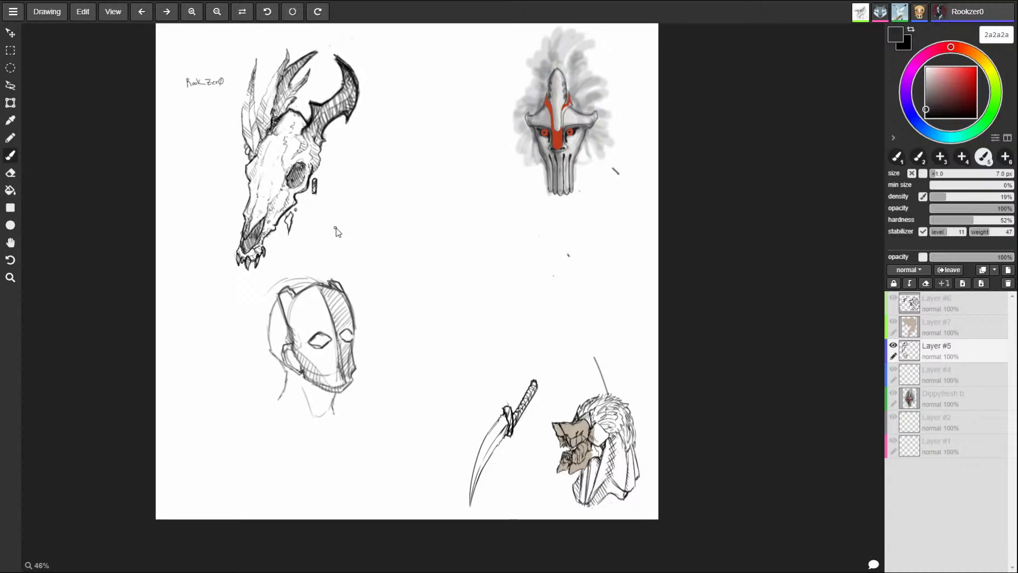
- Toggle Layer #5's visibility off and on to check its contents, and erase the signature beside the skull
click(894, 346)
click(893, 345)
key(e)
drag(182, 81, 208, 80)
key(b)
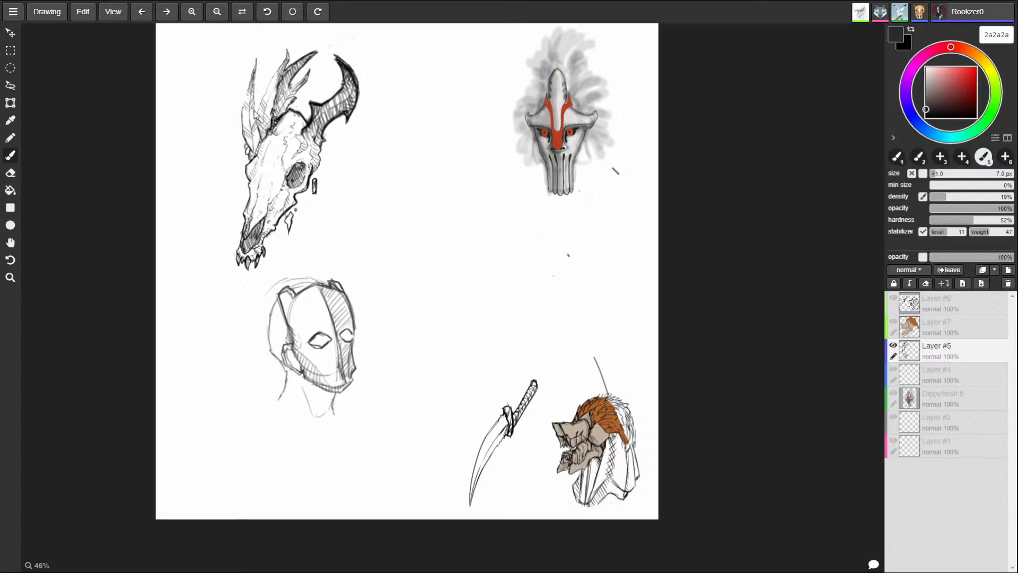
- Sketch flame-like hair sweeping up over the masked head with a 4 px brush
key(bracketleft)
key(bracketleft)
key(bracketleft)
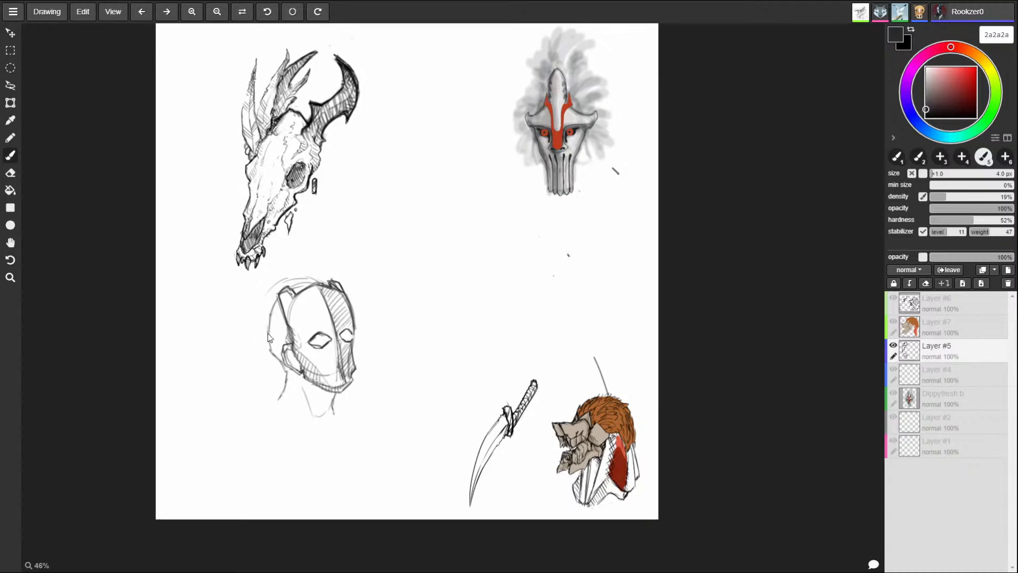
mouse_move(260, 315)
mouse_down()
mouse_move(264, 289)
mouse_move(306, 245)
mouse_up()
mouse_move(336, 280)
mouse_down()
mouse_move(316, 233)
mouse_move(320, 259)
mouse_move(308, 245)
mouse_up()
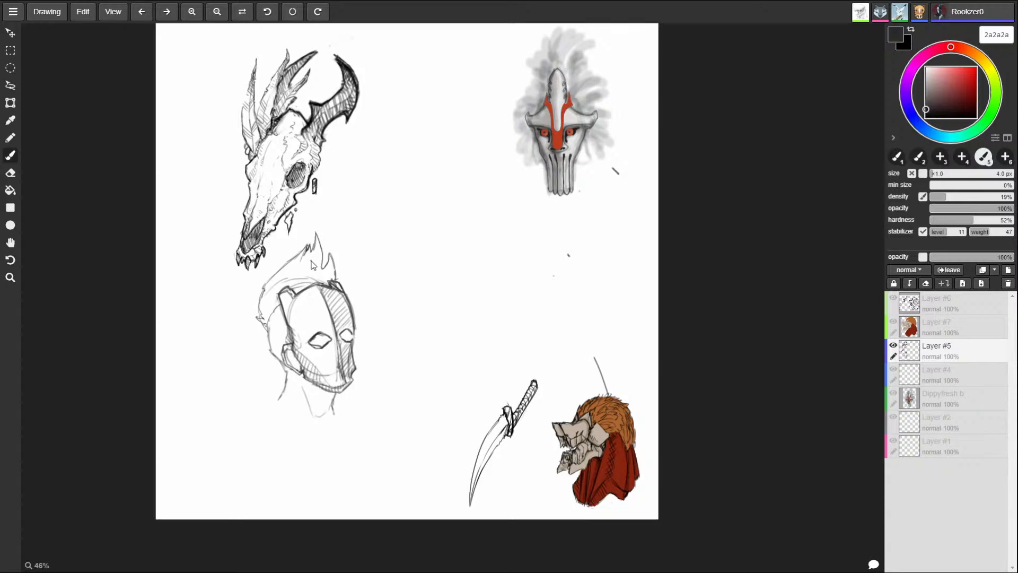
mouse_move(271, 277)
mouse_down()
mouse_move(256, 320)
mouse_move(280, 268)
mouse_up()
drag(264, 326, 258, 310)
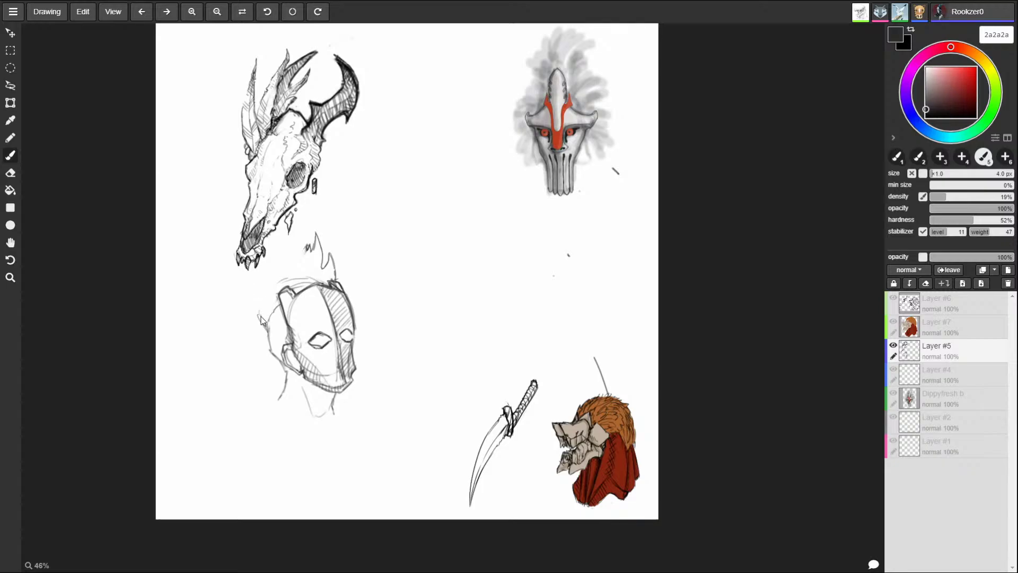
drag(263, 292, 304, 248)
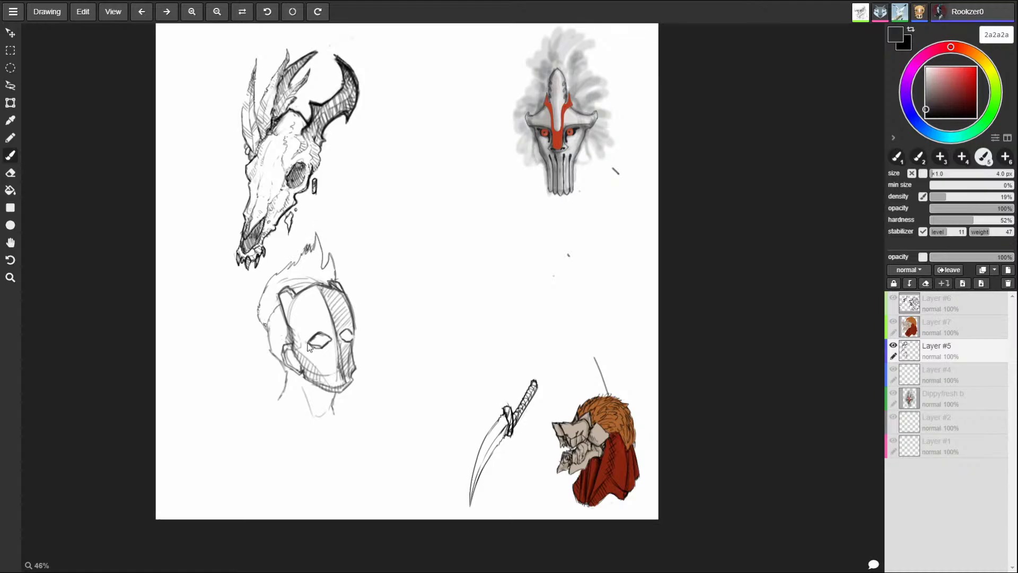
- Erase the neck lines and the flame-like hair from the masked head
key(e)
mouse_move(284, 372)
mouse_down()
mouse_move(281, 395)
mouse_move(337, 408)
mouse_up()
key(b)
key(e)
key(b)
key(e)
mouse_move(289, 270)
mouse_down()
mouse_move(307, 248)
mouse_move(258, 308)
mouse_move(285, 269)
mouse_move(325, 250)
mouse_move(339, 276)
mouse_up()
key(b)
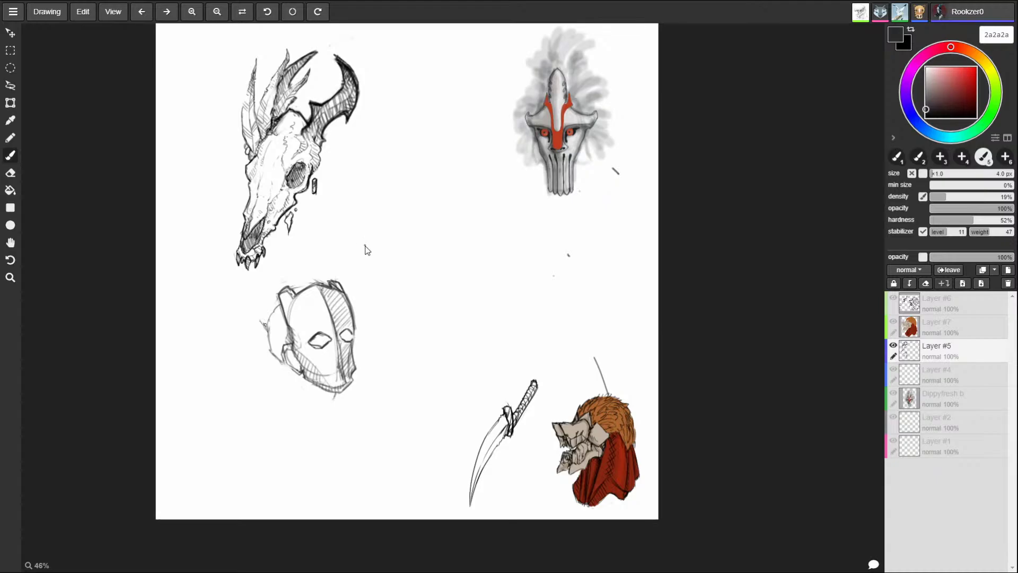
key(e)
key([)
key([)
key([)
key([)
key(b)
key([)
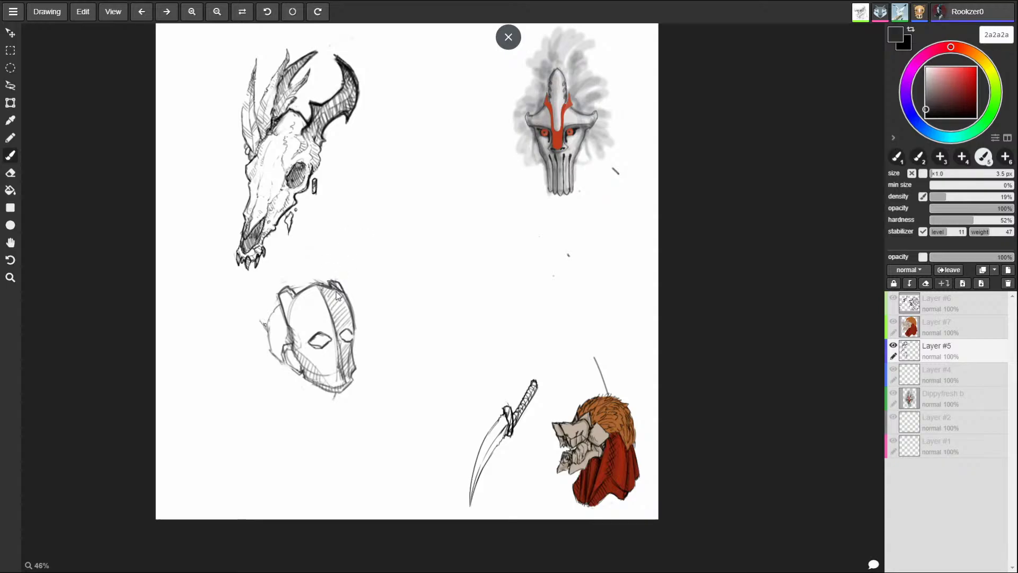
key(e)
key(b)
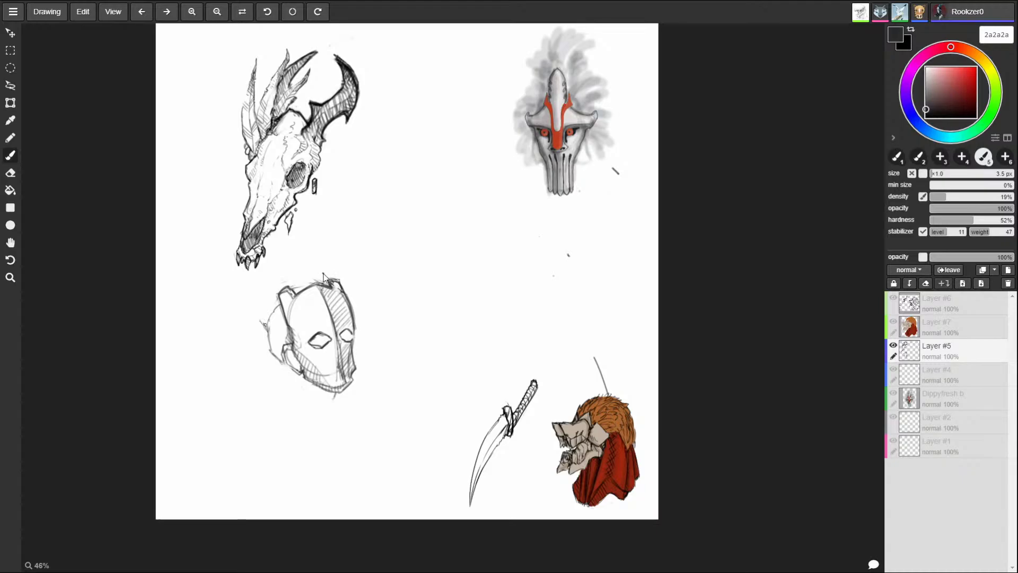
key(e)
key(b)
- Lasso the whole masked head sketch below the skull, delete it, and clear the selection
click(19, 84)
mouse_move(342, 245)
mouse_down()
mouse_move(233, 318)
mouse_move(313, 260)
mouse_up()
key(Delete)
click(310, 257)
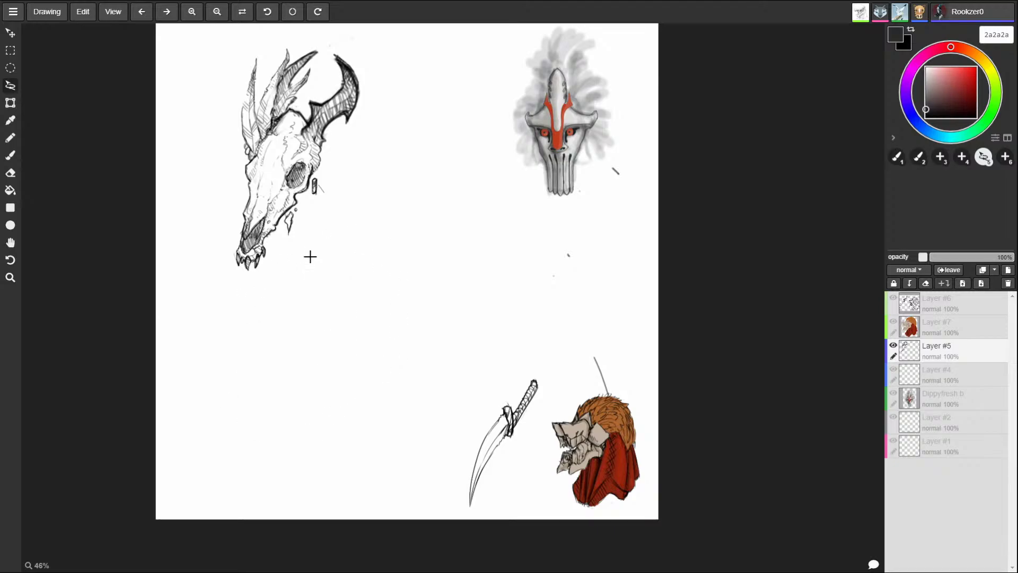
- Move the horned skull artwork on Layer #5 down the canvas, into the space of the deleted head
click(10, 33)
drag(288, 162, 286, 238)
key(b)
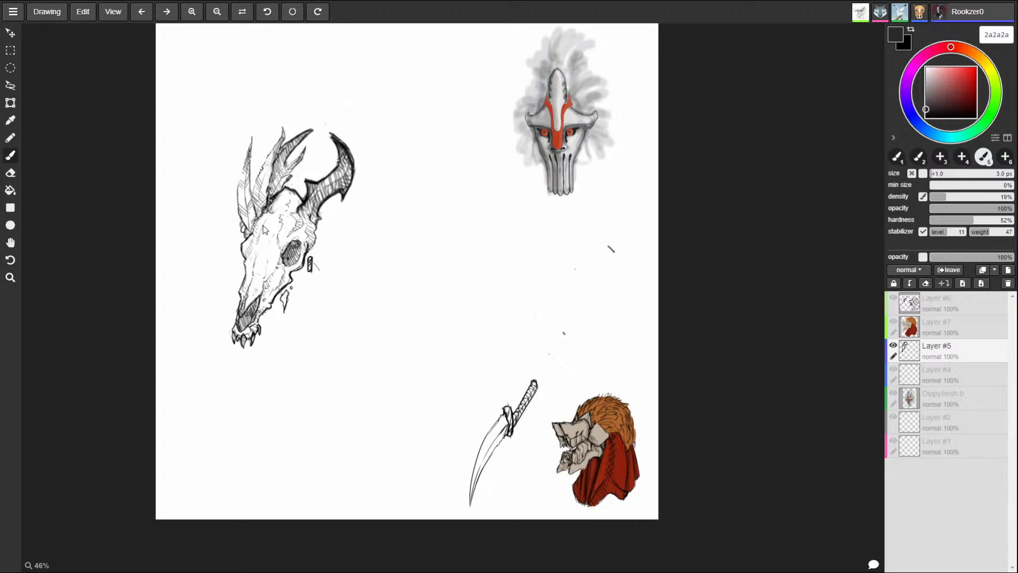
key(bracketleft)
drag(254, 220, 252, 235)
key(bracketright)
key(bracketright)
key(bracketright)
drag(361, 304, 372, 330)
key(ctrl+z)
- Paint a paw pad on the skull's forehead with a 7 px brush in muted red a43e3e
click(976, 67)
drag(978, 77, 957, 85)
mouse_move(264, 253)
mouse_down()
mouse_move(256, 264)
mouse_move(253, 254)
mouse_move(254, 268)
mouse_move(269, 249)
mouse_up()
drag(254, 258, 265, 260)
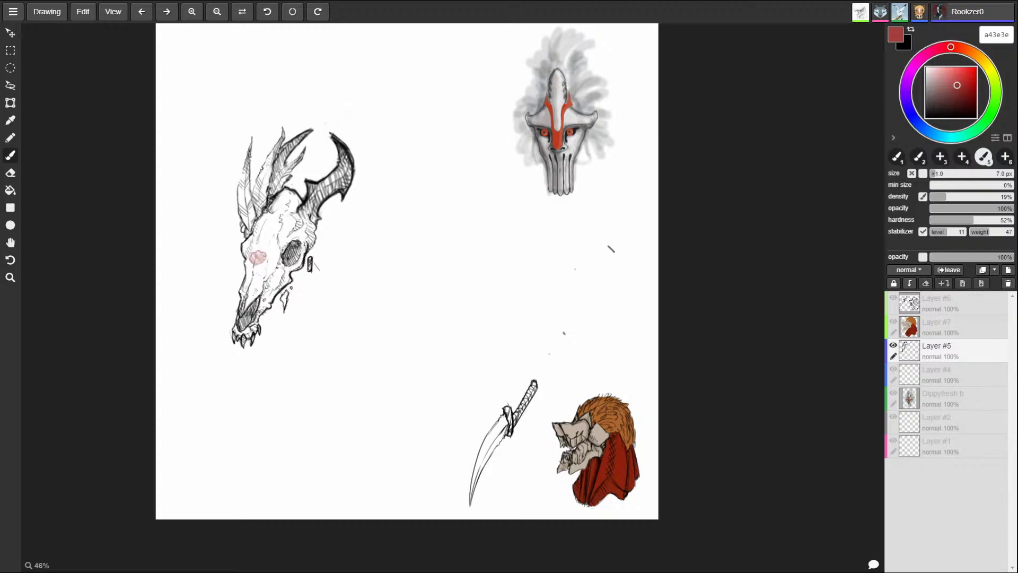
- Dab red toe prints above the paw pad, varying the brush size up to 16 px, and deepen the pad with 10 px strokes
click(271, 244)
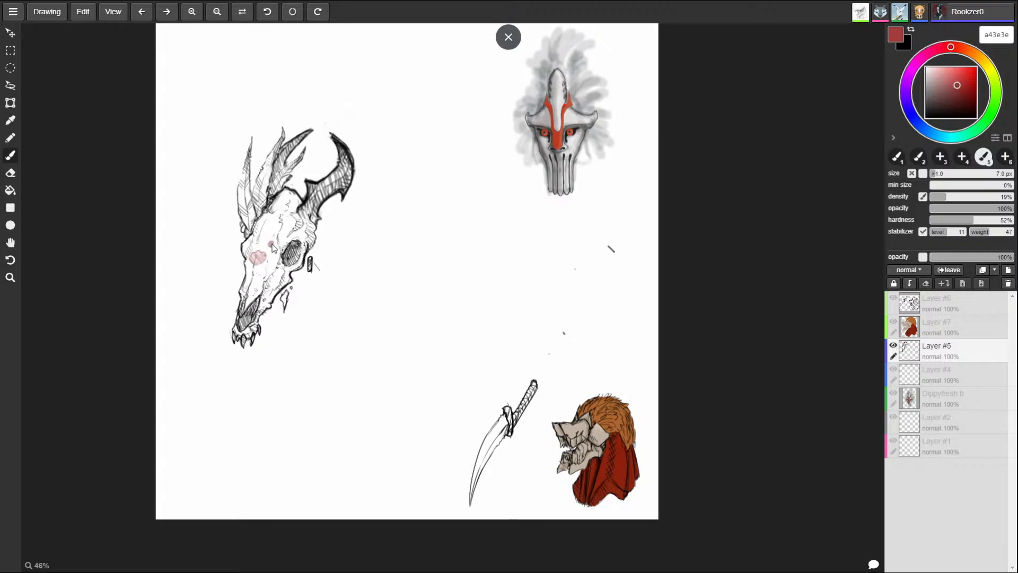
key(bracketright)
key(bracketright)
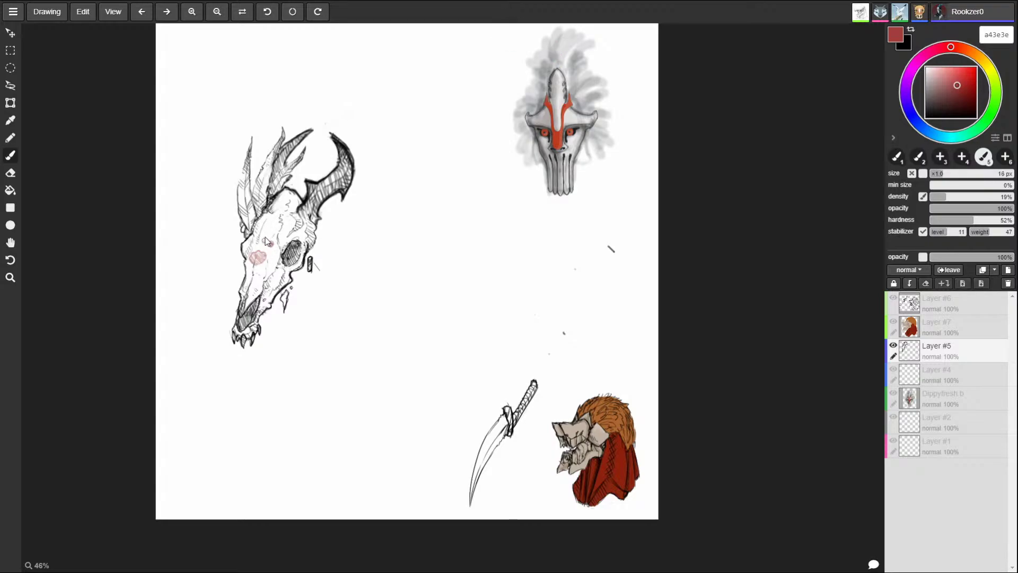
click(264, 243)
click(256, 241)
key(bracketleft)
key(bracketleft)
key(bracketleft)
click(271, 244)
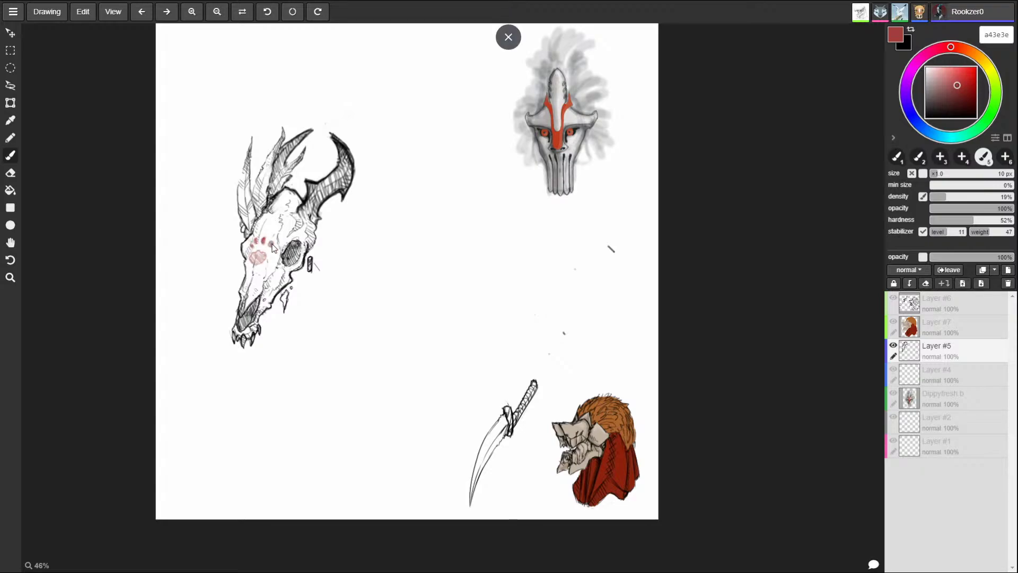
click(271, 245)
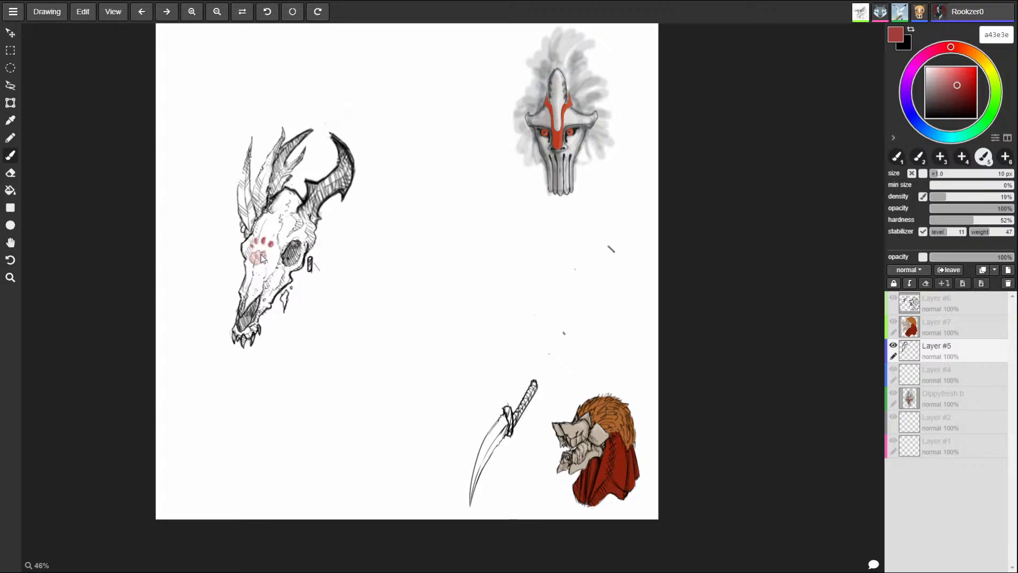
mouse_move(259, 250)
mouse_down()
mouse_move(255, 263)
mouse_move(264, 258)
mouse_up()
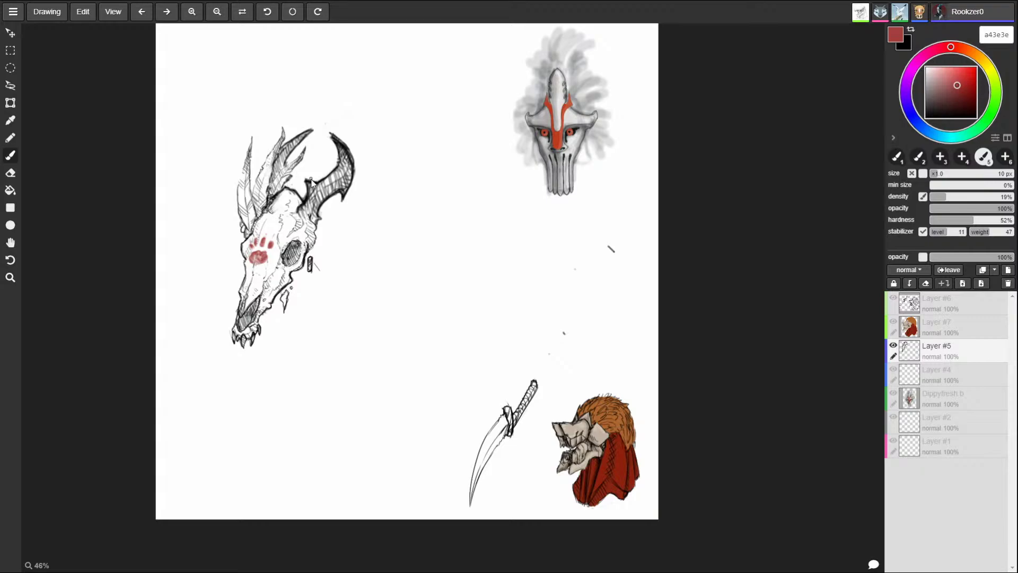
- Sharpen the paw print's toe nearest the eye socket with a 3 px brush and clean its edge with the eraser
key(z)
mouse_move(261, 250)
mouse_down()
mouse_move(324, 250)
mouse_move(475, 35)
mouse_up()
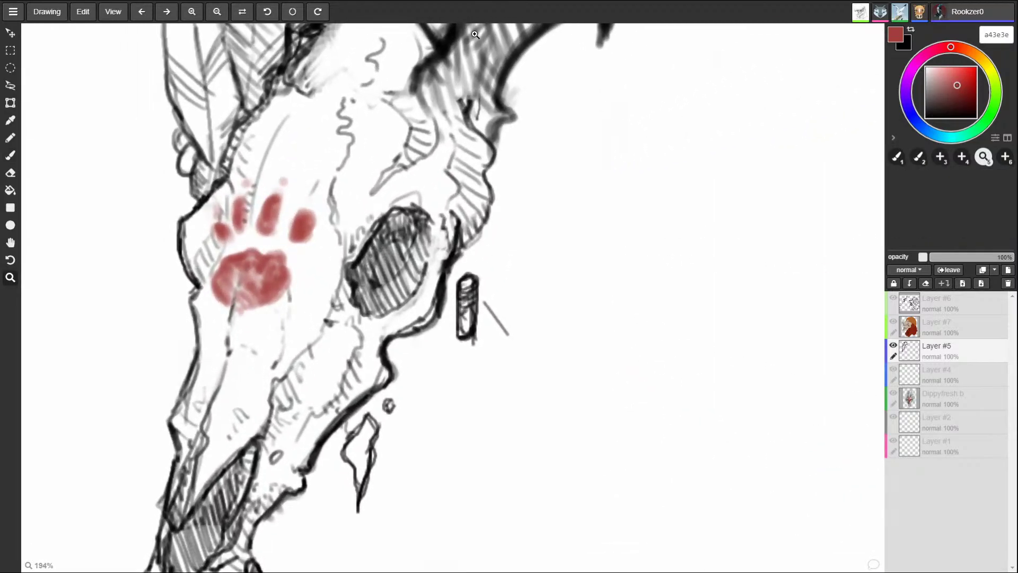
key(b)
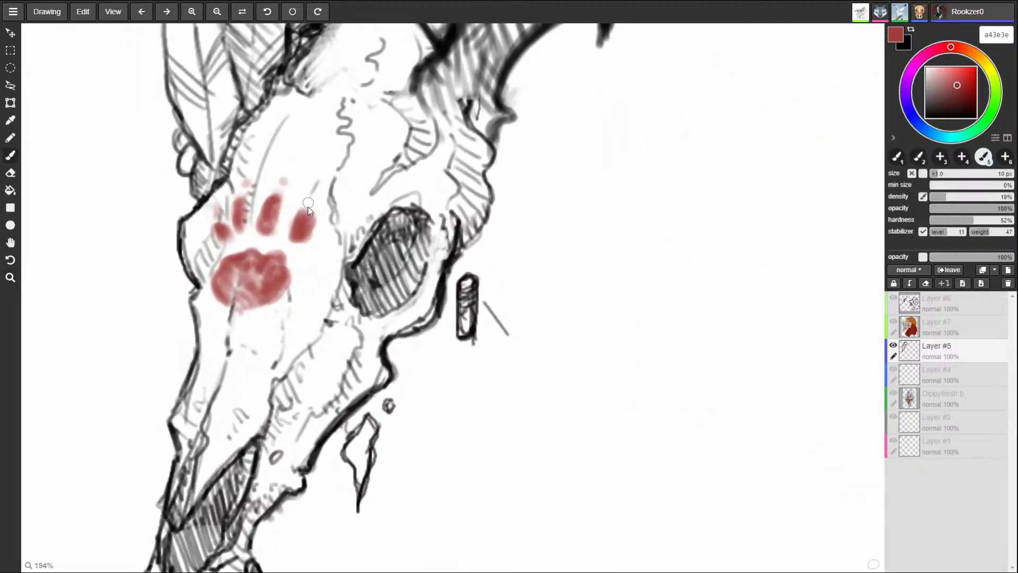
key(bracketleft)
key(bracketleft)
key(bracketleft)
key(bracketleft)
drag(289, 225, 304, 245)
key(e)
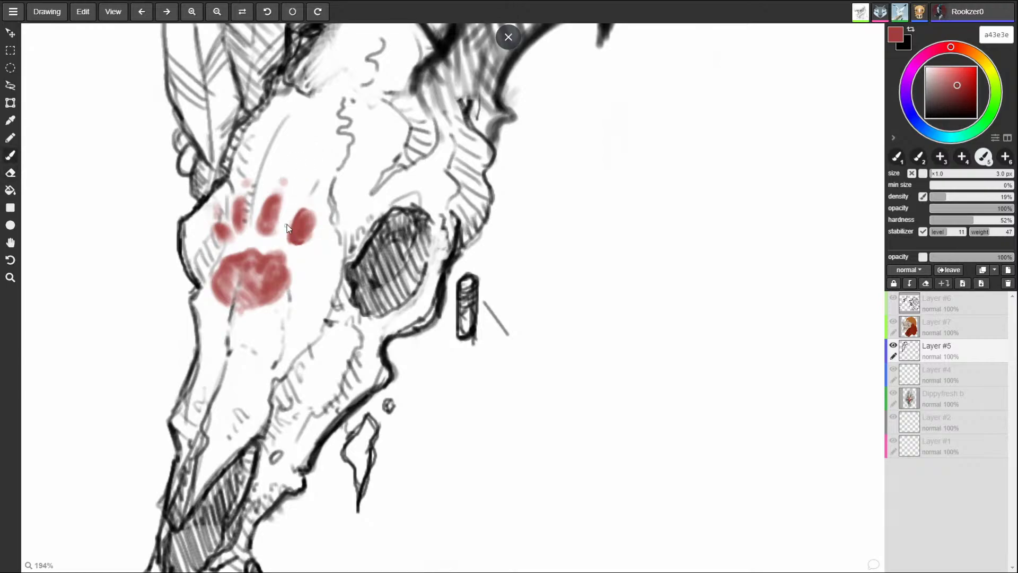
drag(291, 231, 287, 232)
key(b)
key(e)
key(b)
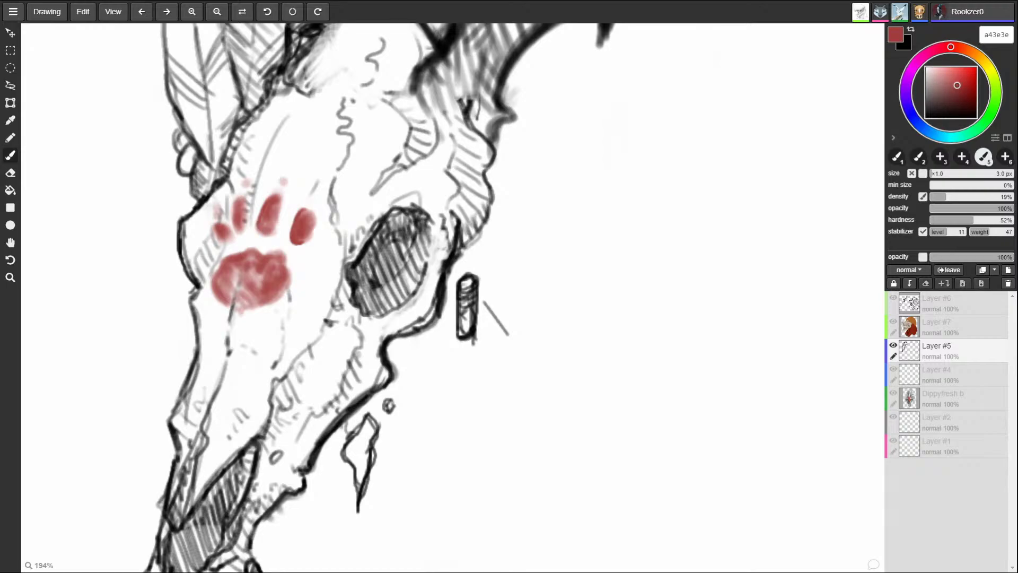
- Define the neighbouring long toe, add small claw marks above the toes, and firm up the pad's upper edge
drag(264, 212, 265, 227)
mouse_move(282, 188)
mouse_down()
mouse_move(284, 174)
mouse_move(312, 201)
mouse_up()
mouse_move(270, 250)
mouse_down()
mouse_move(287, 263)
mouse_move(275, 251)
mouse_up()
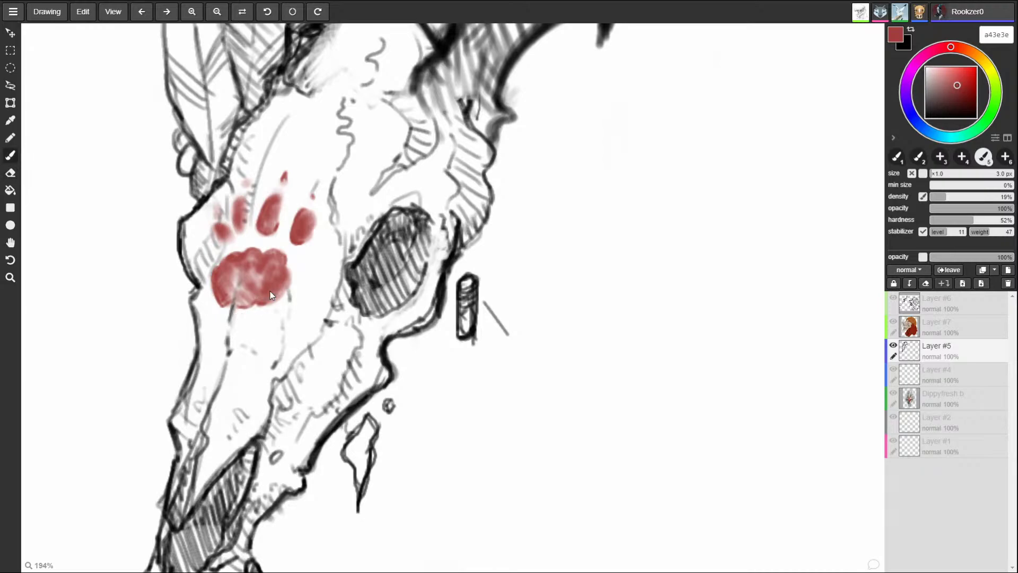
- Paint over the paw print's main pad in darker red 892828 with a 3 px brush and add thin drips below it
drag(973, 108, 980, 128)
drag(233, 310, 241, 280)
click(962, 91)
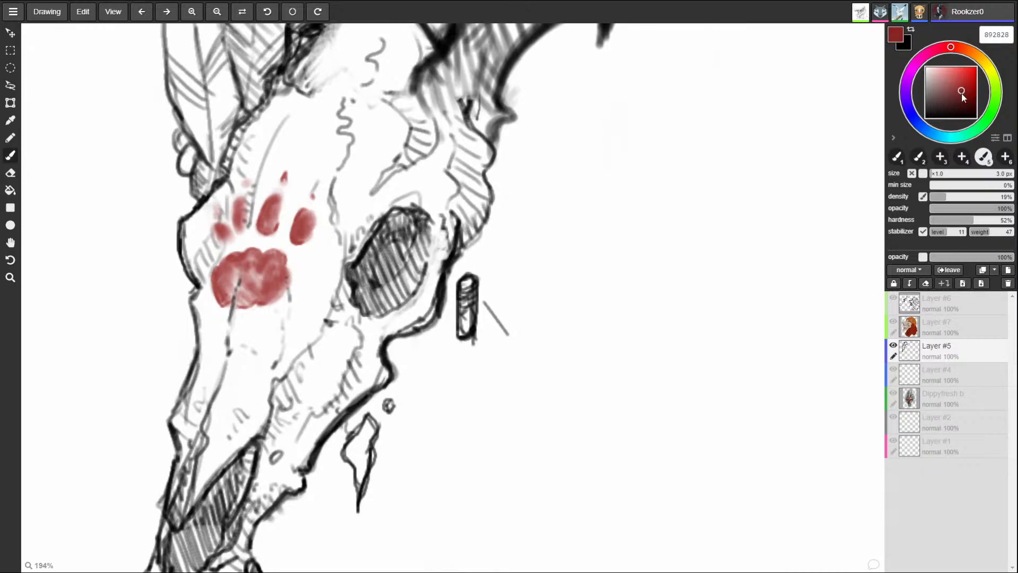
drag(218, 300, 218, 321)
drag(260, 305, 261, 316)
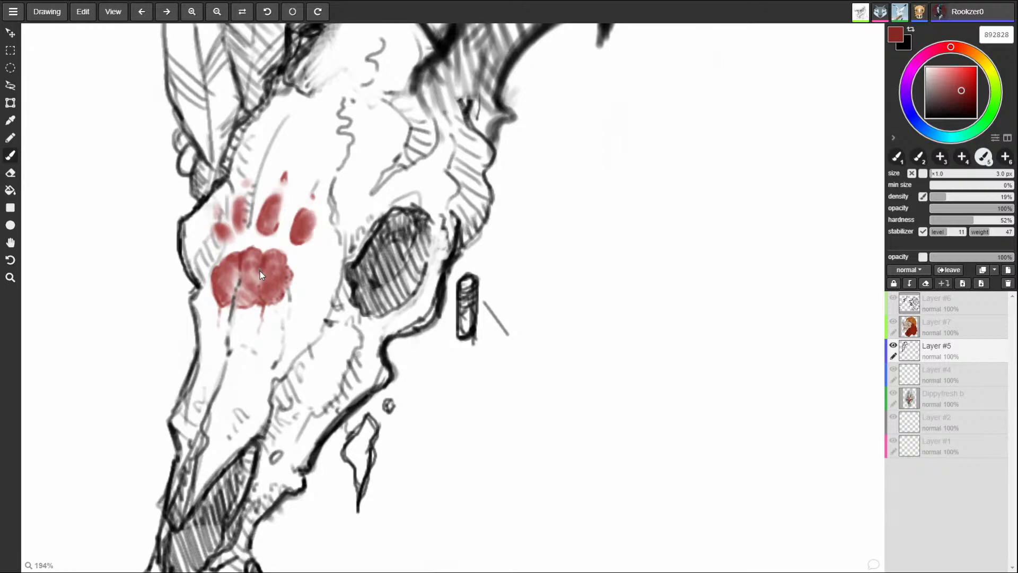
- Define the edges of the paw print's toe pads in dark red, trimming them with the eraser
mouse_move(214, 228)
mouse_down()
mouse_move(228, 245)
mouse_move(217, 242)
mouse_up()
key(e)
key(b)
key(e)
key(b)
- Paint small pointed claw marks above the four toe pads with a 2 px brush and clean up their edges
click(278, 199)
click(281, 178)
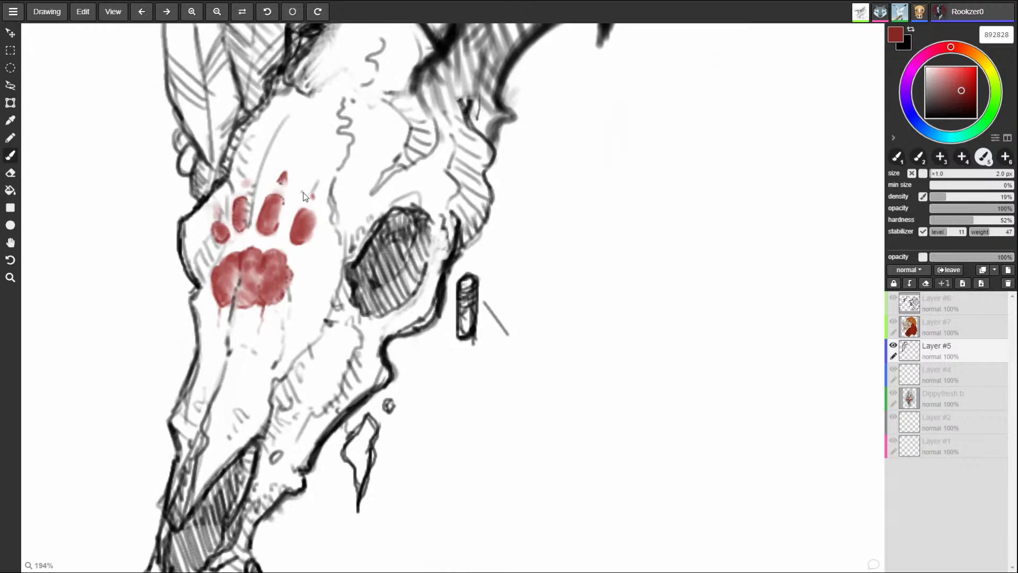
drag(312, 186, 314, 190)
click(284, 183)
click(246, 178)
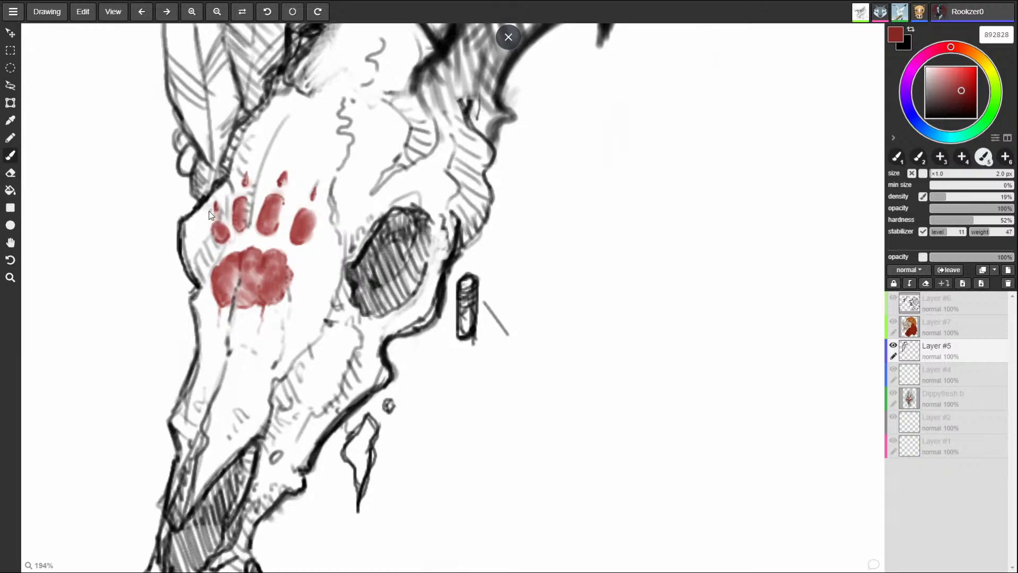
key(e)
key(b)
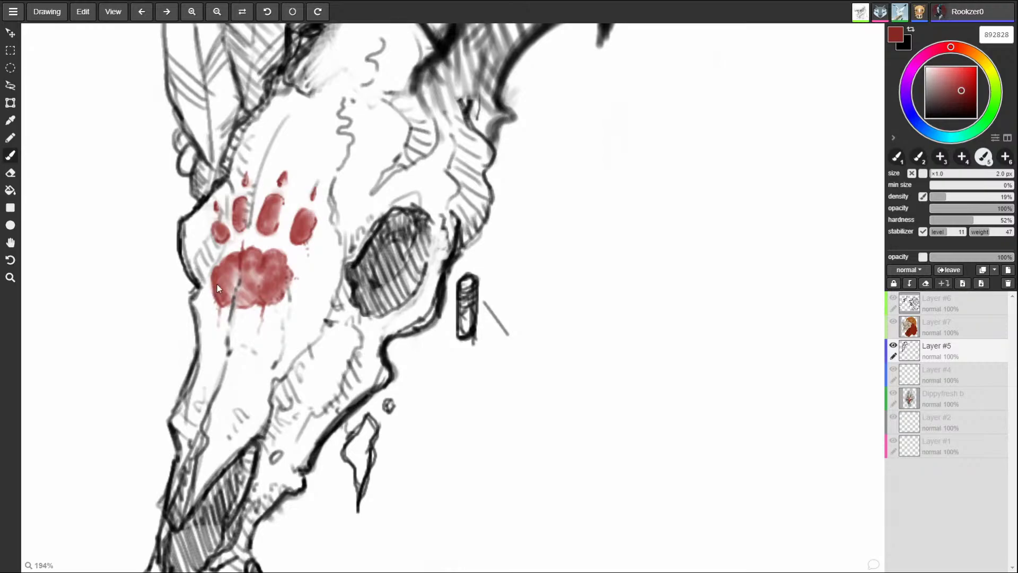
- Paint a small red mark on the cheekbone at the lower edge of the eye socket, enlarging the brush to 6 px
key(z)
scroll(471, 361, down, 5)
drag(467, 394, 433, 300)
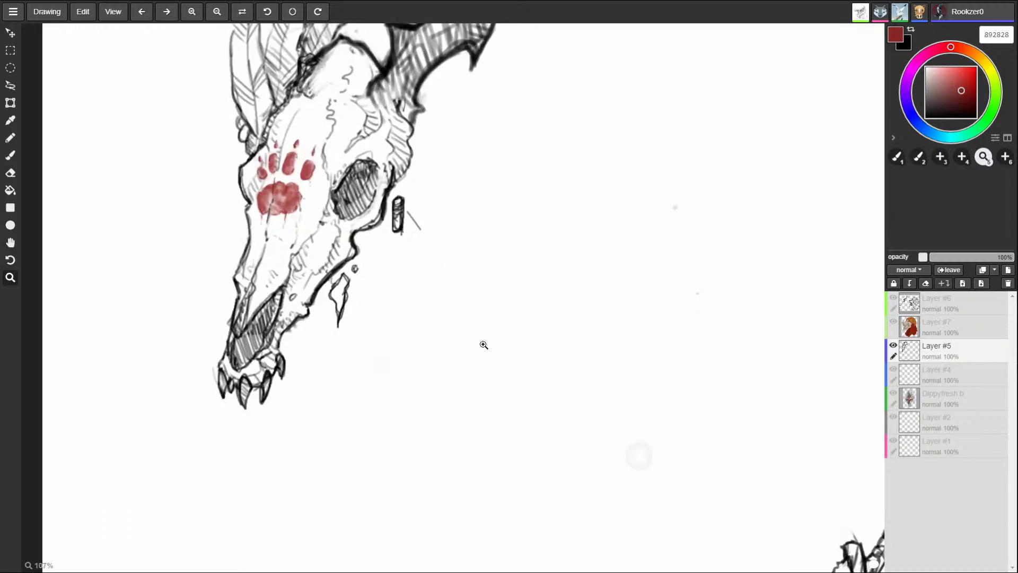
scroll(482, 345, down, 3)
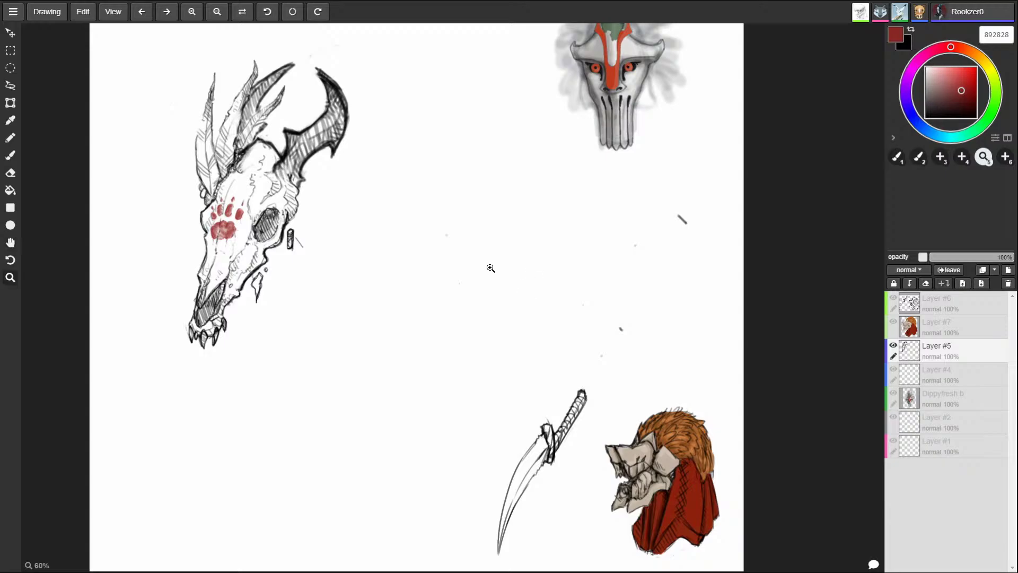
key(b)
key(])
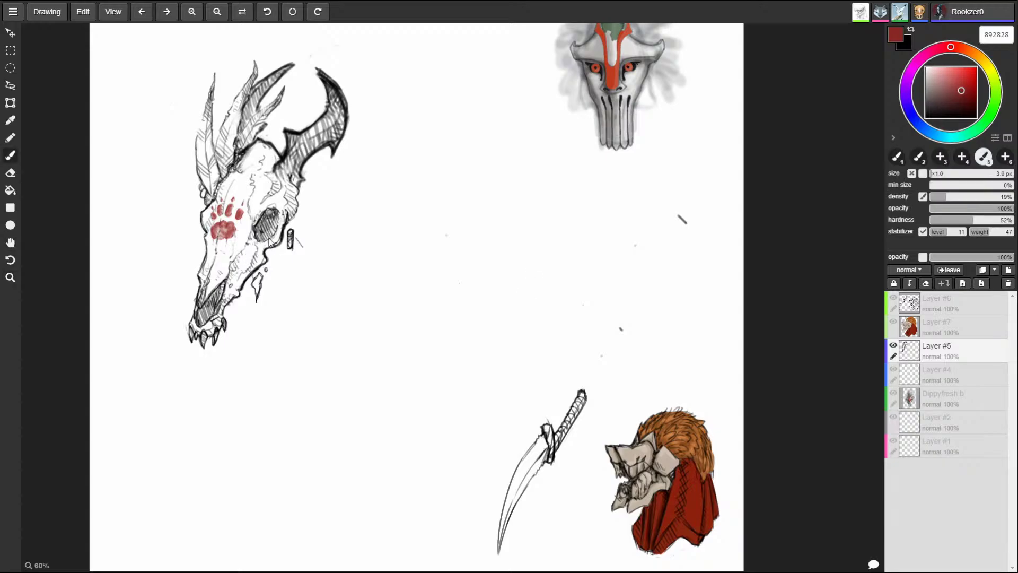
drag(274, 238, 276, 244)
key(])
key(])
key(])
drag(276, 238, 275, 242)
drag(274, 237, 281, 218)
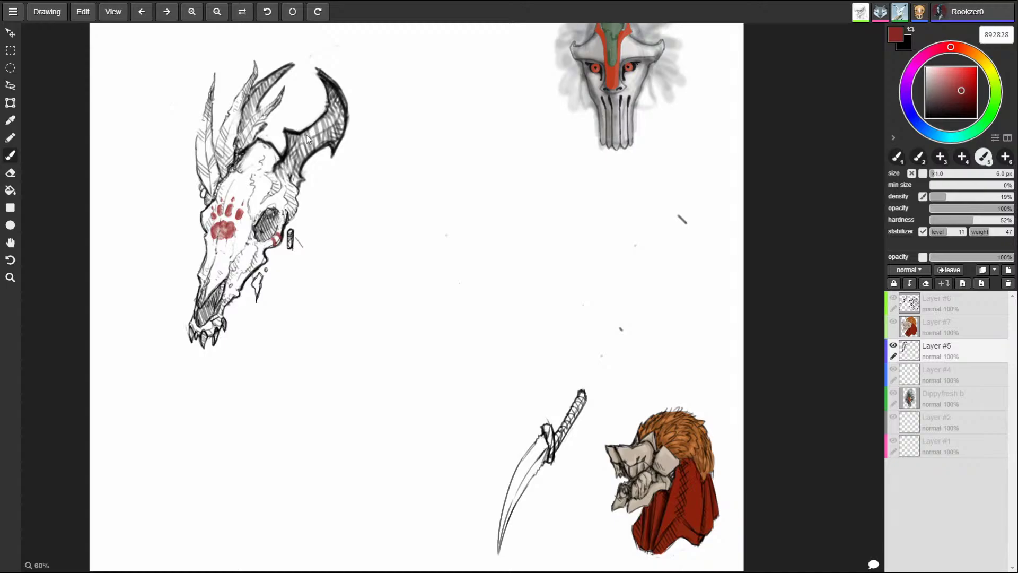
- Paint a solid dark red band across the middle of the horn
drag(311, 137, 312, 137)
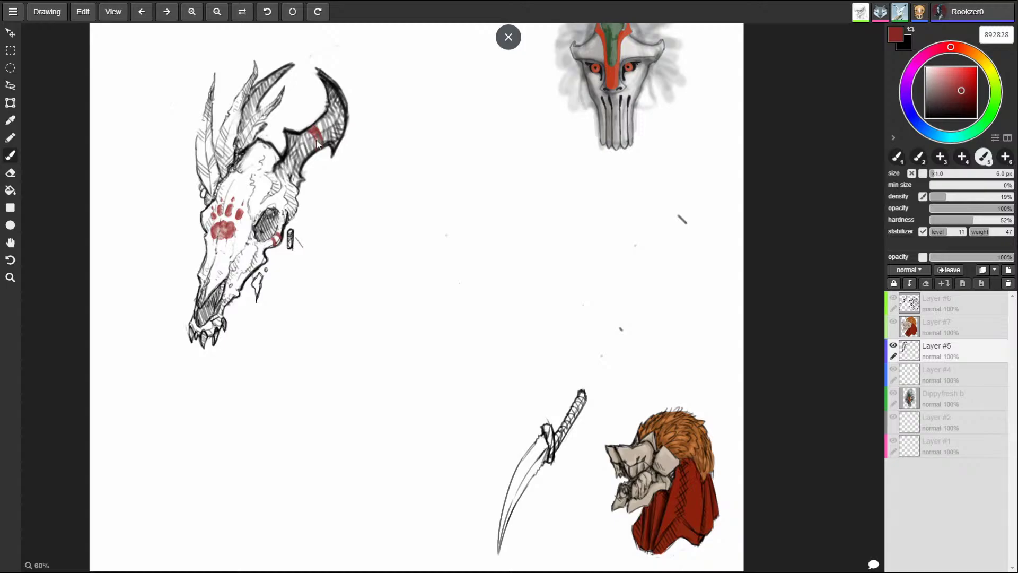
drag(319, 152, 326, 136)
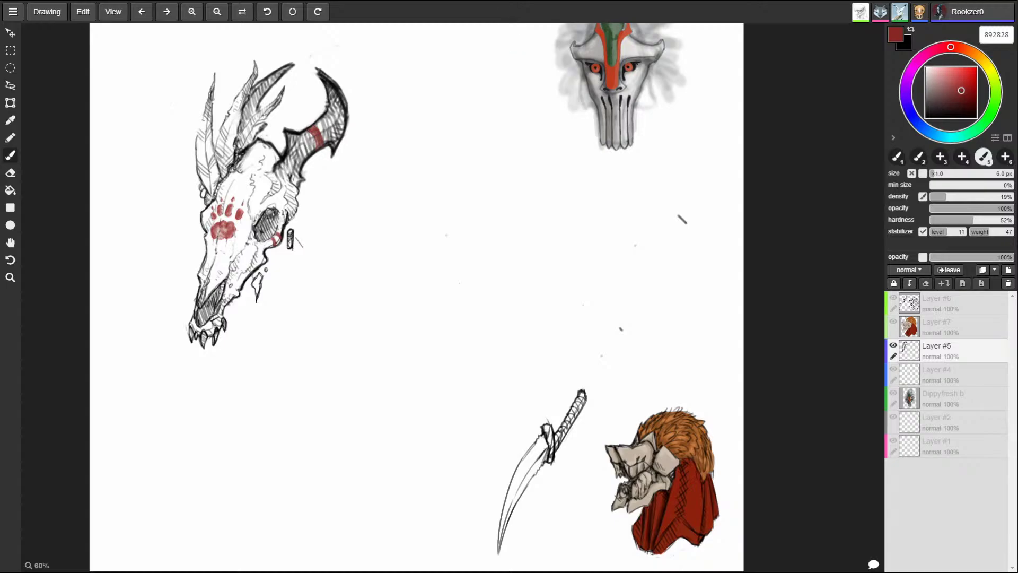
mouse_move(316, 140)
mouse_down()
mouse_move(323, 134)
mouse_move(315, 140)
mouse_up()
drag(318, 131, 321, 137)
mouse_move(318, 126)
mouse_down()
mouse_move(325, 137)
mouse_move(325, 119)
mouse_up()
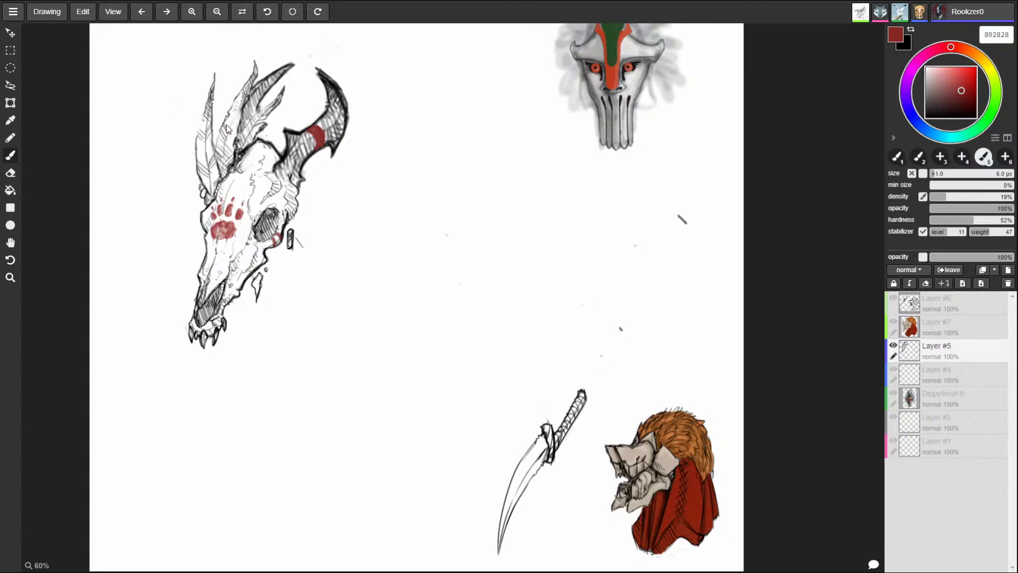
- Add a short red stripe on the middle feather and reduce the brush size to 5 px
drag(226, 123, 227, 129)
drag(223, 134, 223, 140)
key(bracketleft)
- Sample red 8a2e2e from the horn band, rework the band with brush and eraser, and undo the last change
alt+click(316, 126)
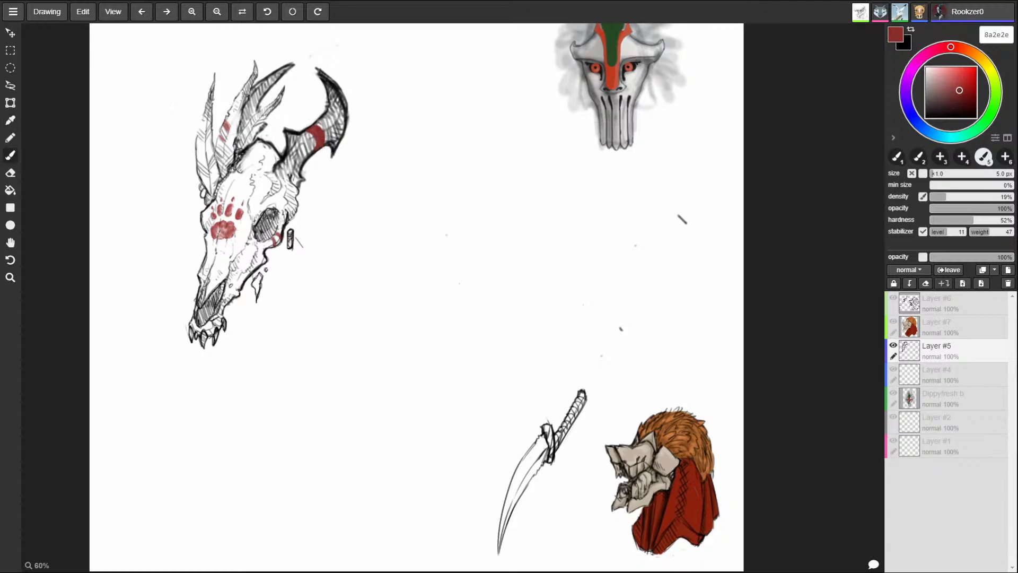
drag(317, 125, 314, 153)
key(e)
key(ctrl+z)
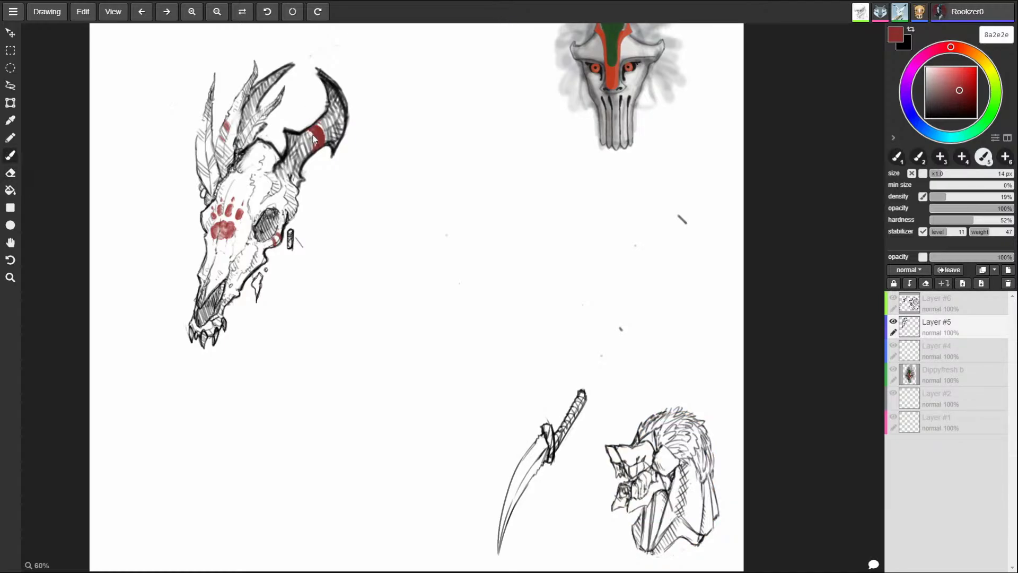
- Set the colour to black 000000 and shade over the horn's red band with a 7 px brush
key(b)
click(976, 117)
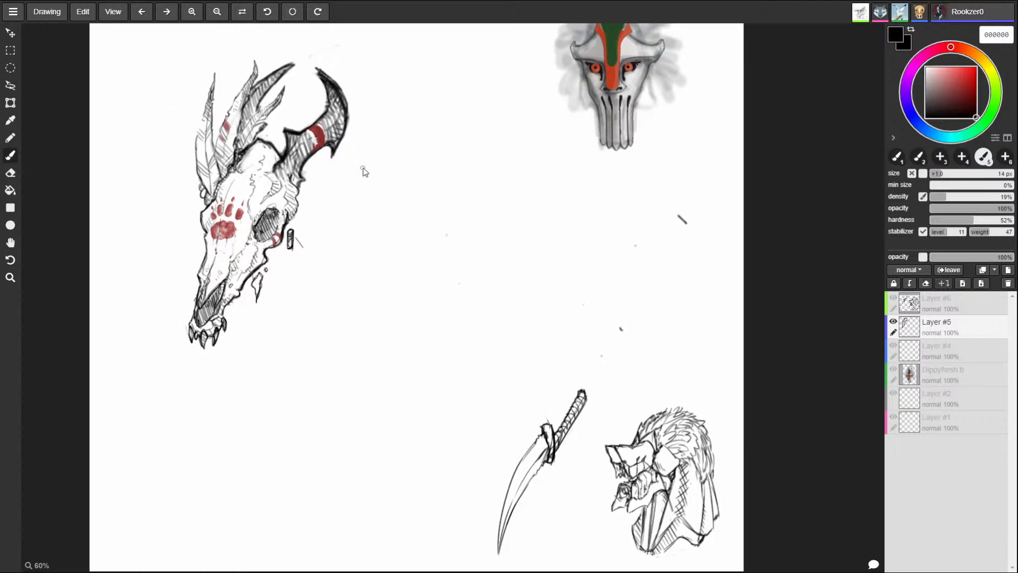
key([)
mouse_move(315, 134)
mouse_down()
mouse_move(307, 130)
mouse_move(318, 151)
mouse_move(324, 131)
mouse_up()
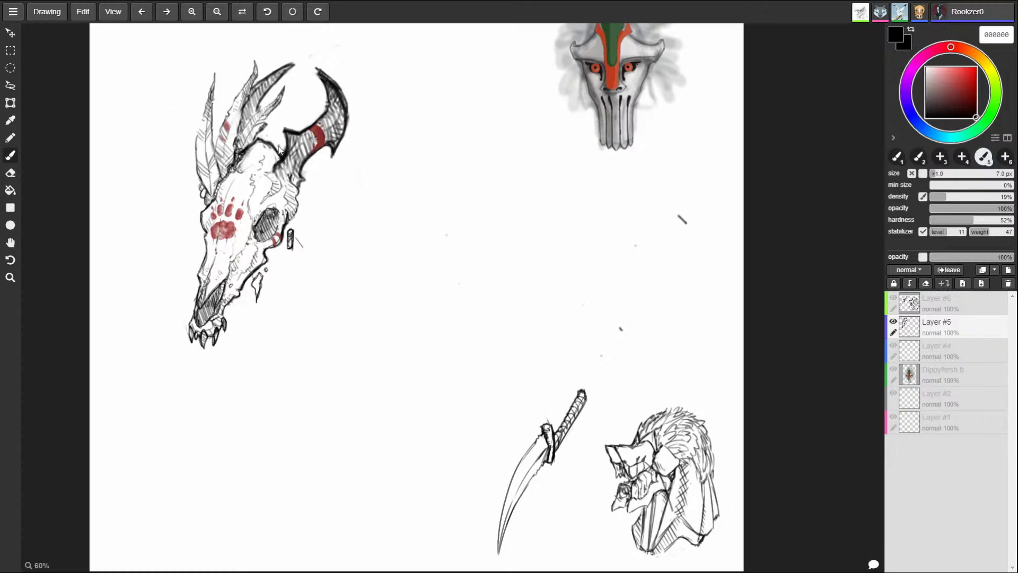
- Refine the horn's outline and tip by alternately erasing stray edges and redrawing lines in black
key(e)
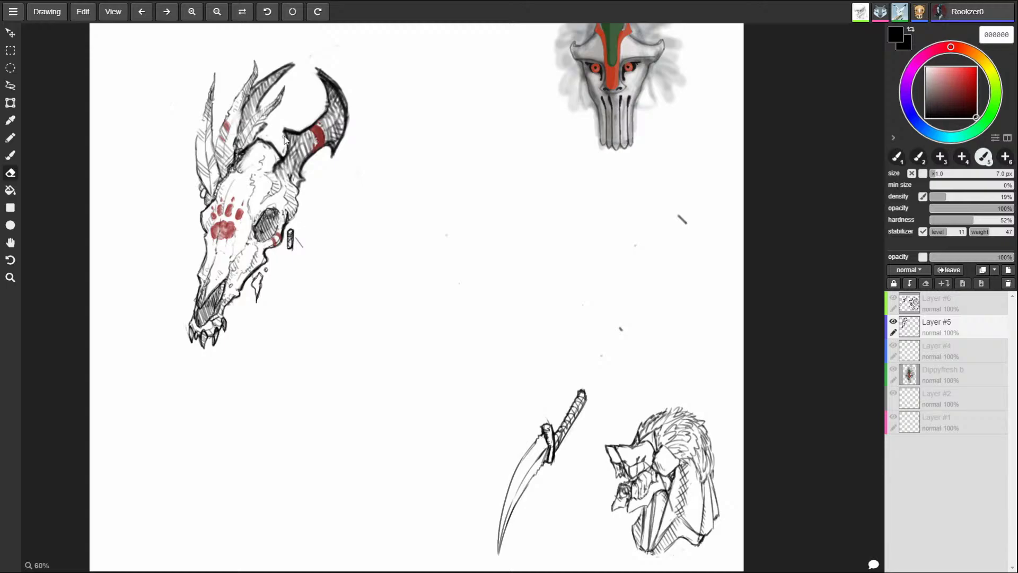
key(b)
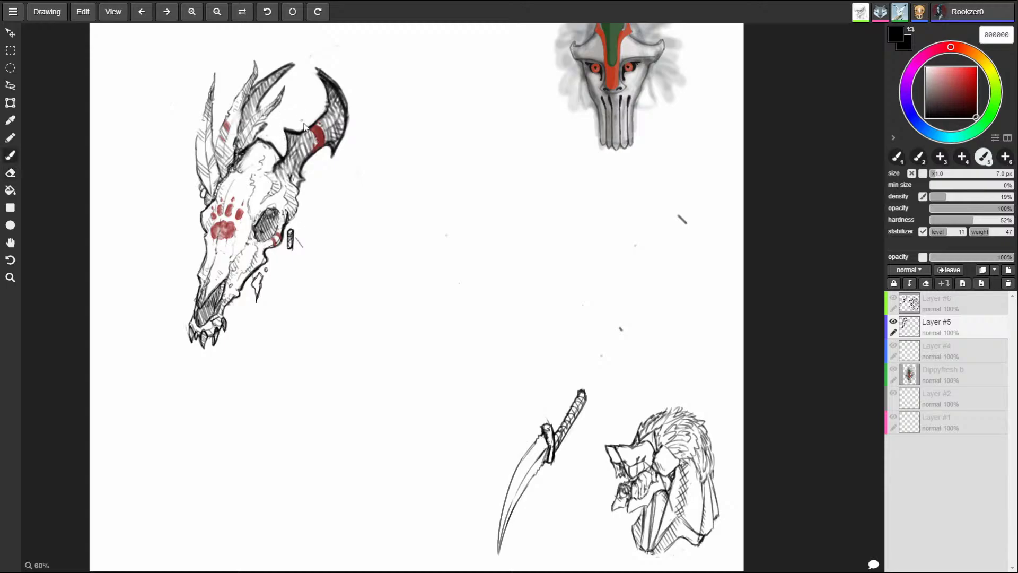
key(e)
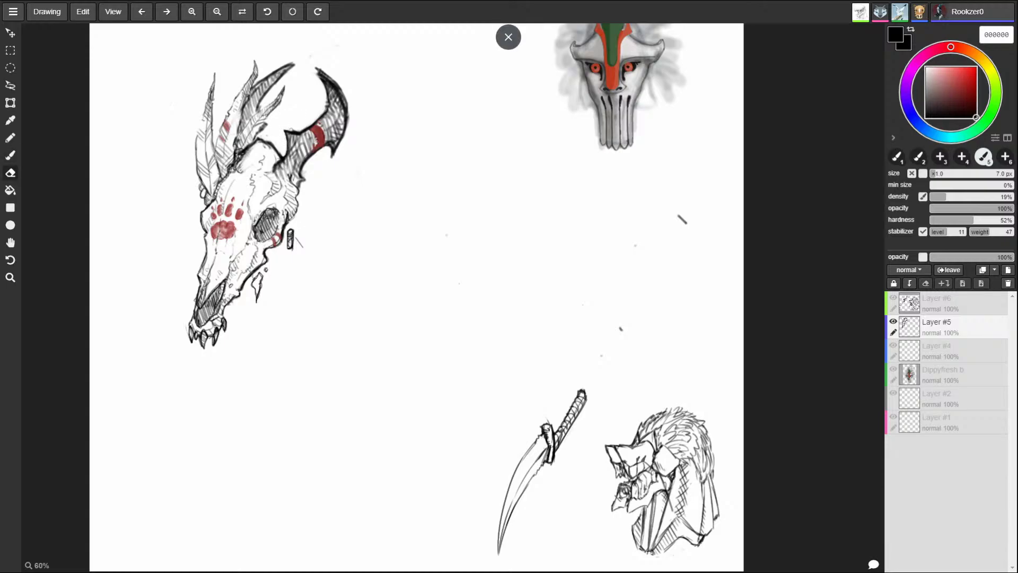
key(b)
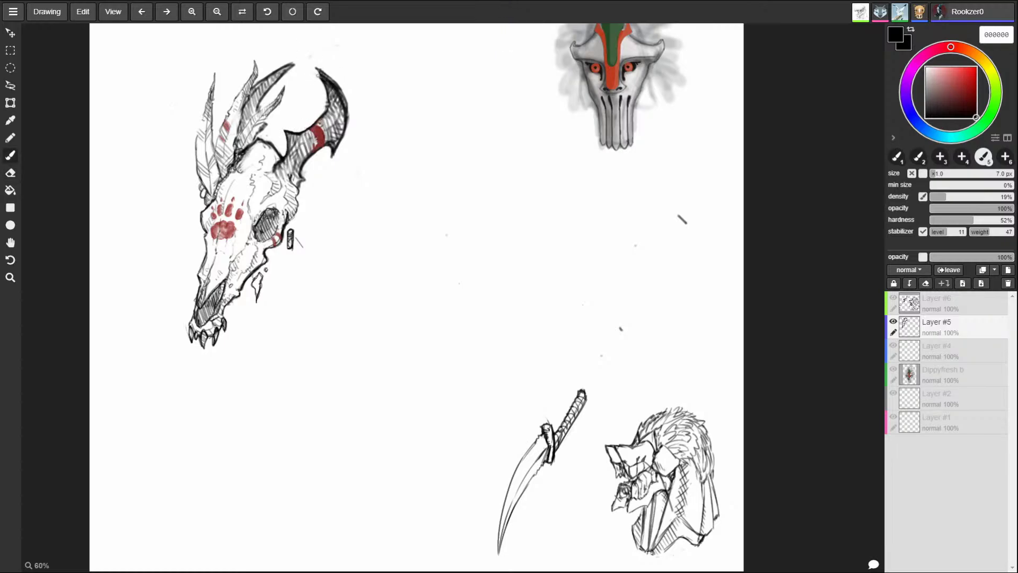
key(e)
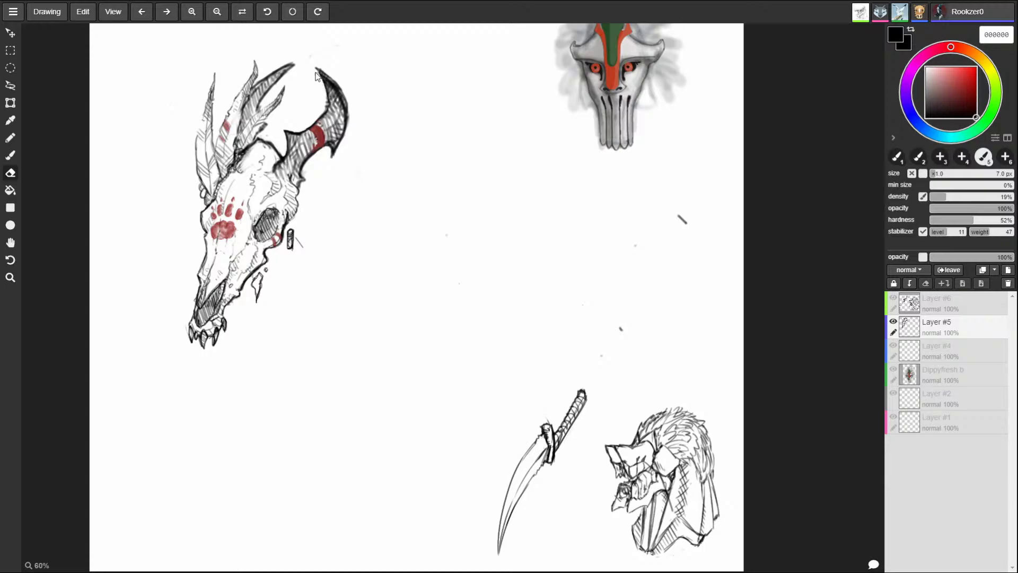
key(b)
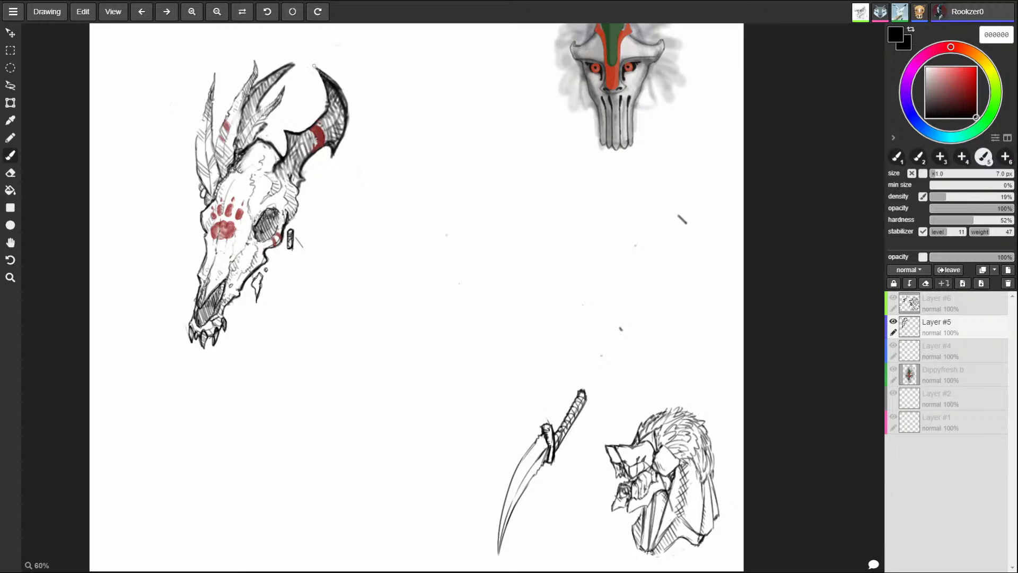
key(e)
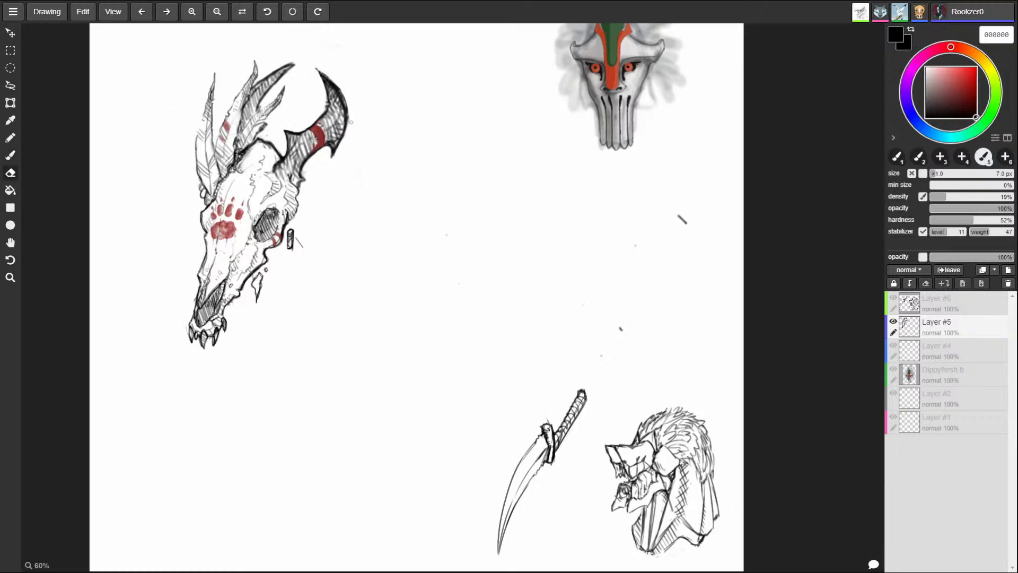
key(b)
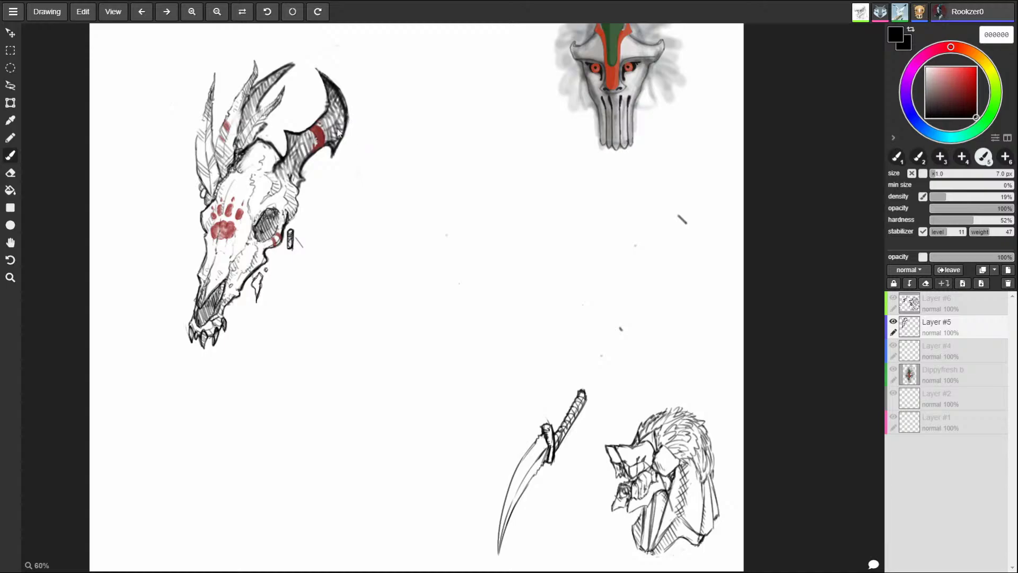
key(e)
key(b)
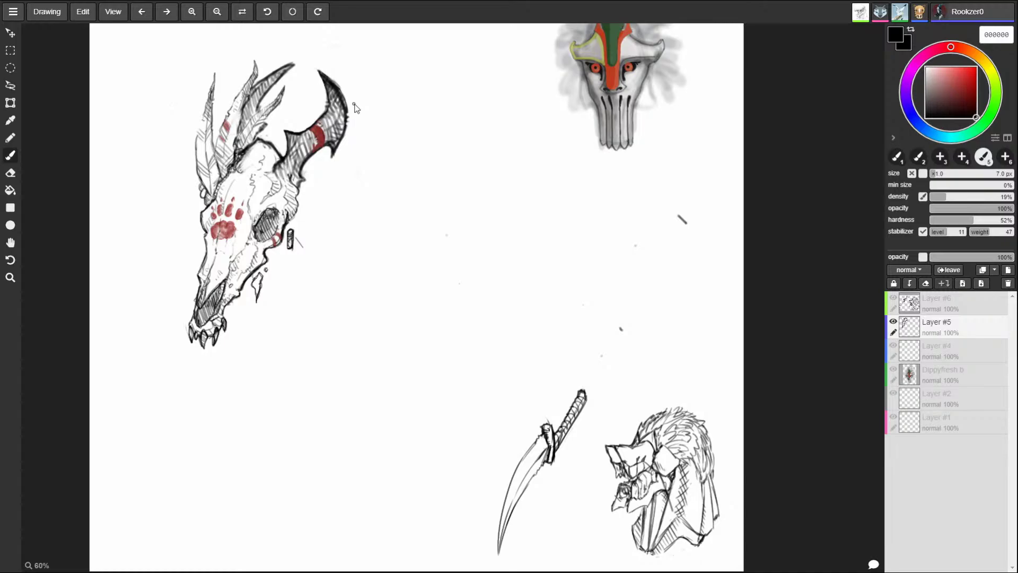
- Hide the skull's layer and sketch an egg-shaped head guide on a new layer
click(893, 321)
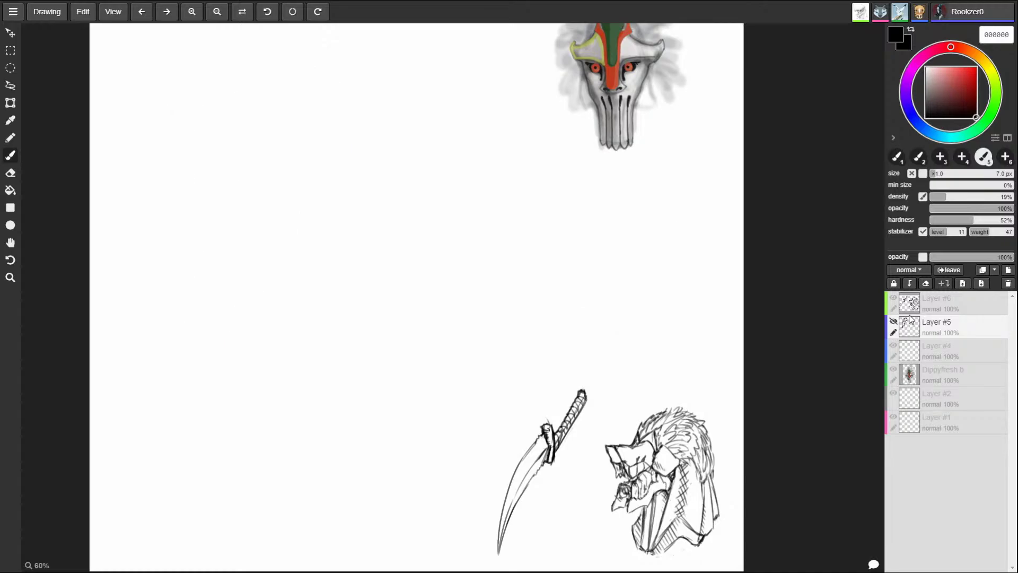
click(1007, 270)
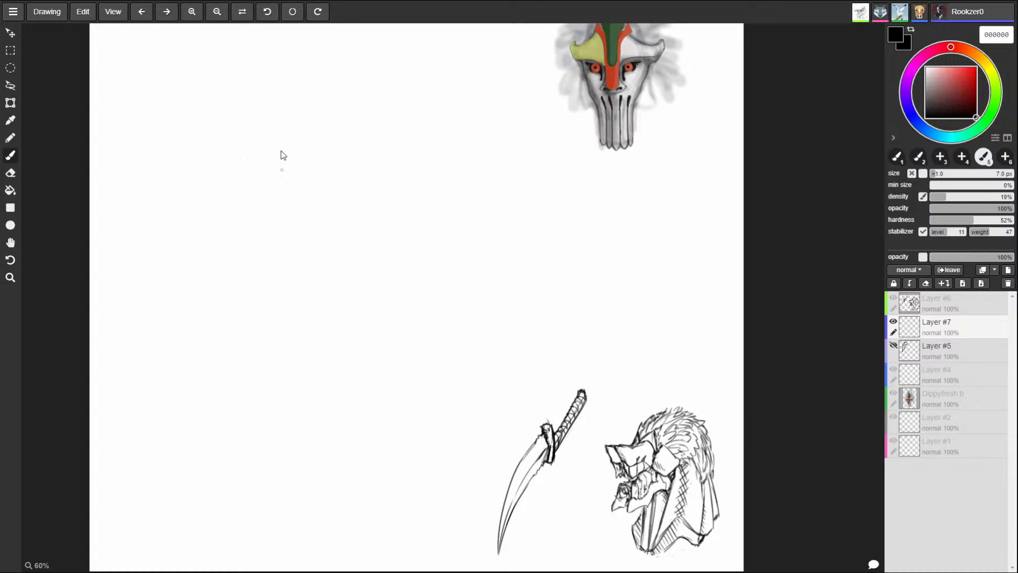
drag(228, 136, 221, 194)
mouse_move(225, 133)
mouse_down()
mouse_move(247, 106)
mouse_move(237, 207)
mouse_up()
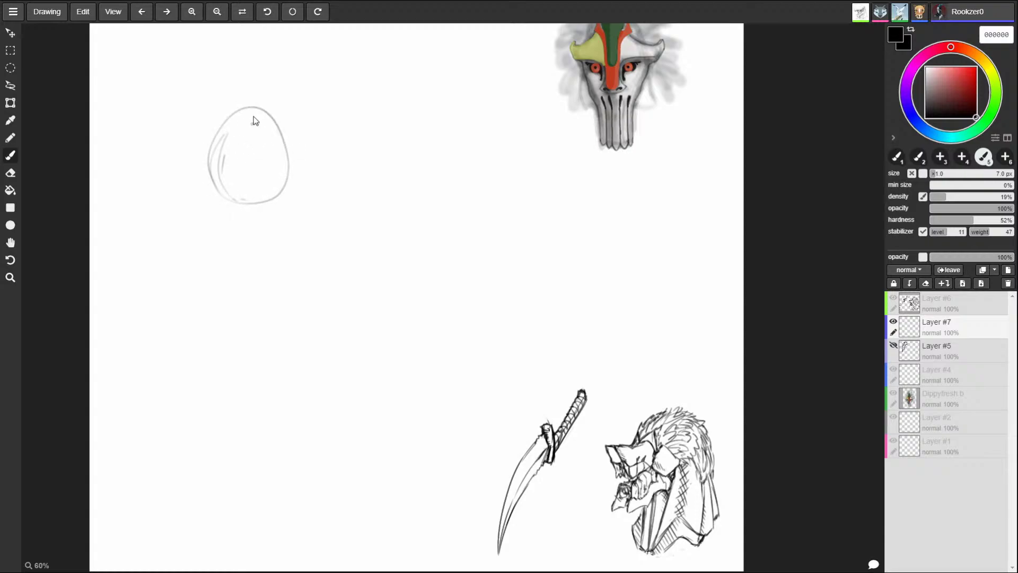
mouse_move(254, 120)
mouse_down()
mouse_move(216, 186)
mouse_move(233, 210)
mouse_move(281, 192)
mouse_up()
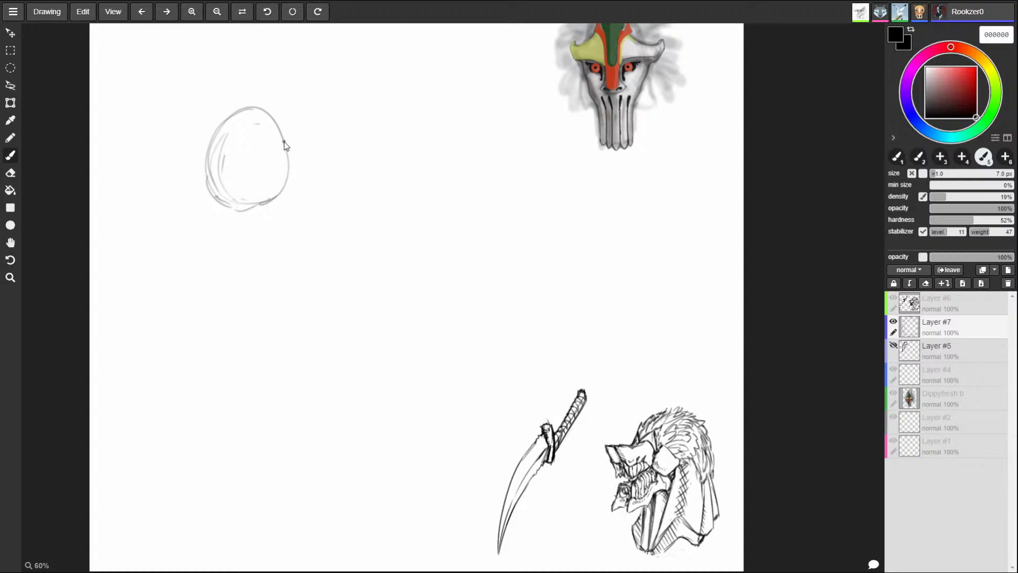
- Sketch the jagged crest and forehead around the head guide, the pointed beak and the line under the jaw
mouse_move(296, 159)
mouse_down()
mouse_move(313, 119)
mouse_move(275, 70)
mouse_move(234, 78)
mouse_move(215, 115)
mouse_up()
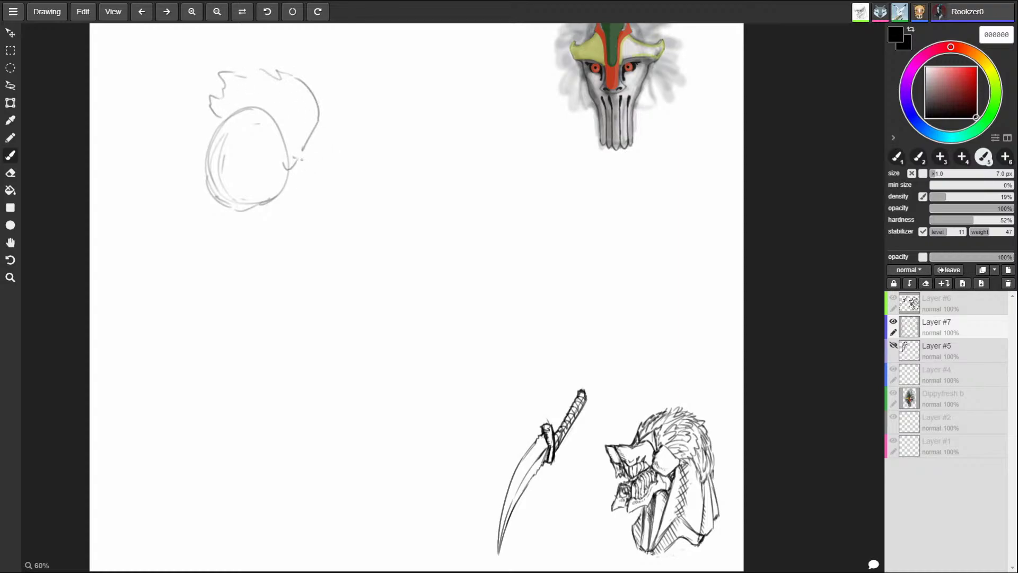
mouse_move(304, 151)
mouse_down()
mouse_move(326, 208)
mouse_move(305, 195)
mouse_up()
mouse_move(211, 135)
mouse_down()
mouse_move(248, 237)
mouse_move(279, 253)
mouse_up()
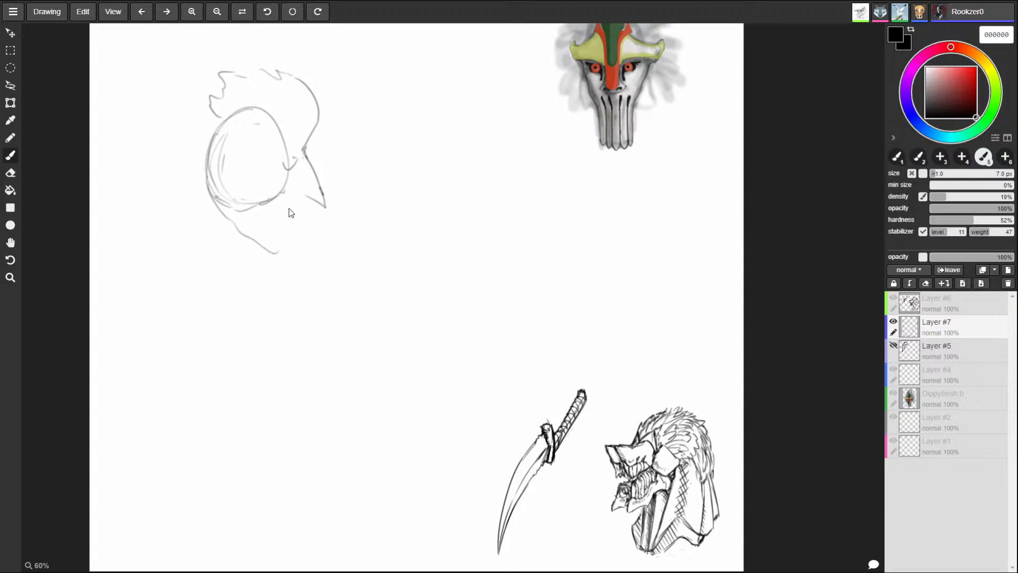
- Sketch the neck, the rounded shoulder and the tapering torso outline below the head
drag(287, 195, 293, 234)
mouse_move(217, 225)
mouse_down()
mouse_move(205, 250)
mouse_move(262, 332)
mouse_move(223, 345)
mouse_move(264, 408)
mouse_up()
mouse_move(291, 223)
mouse_down()
mouse_move(340, 340)
mouse_move(294, 407)
mouse_up()
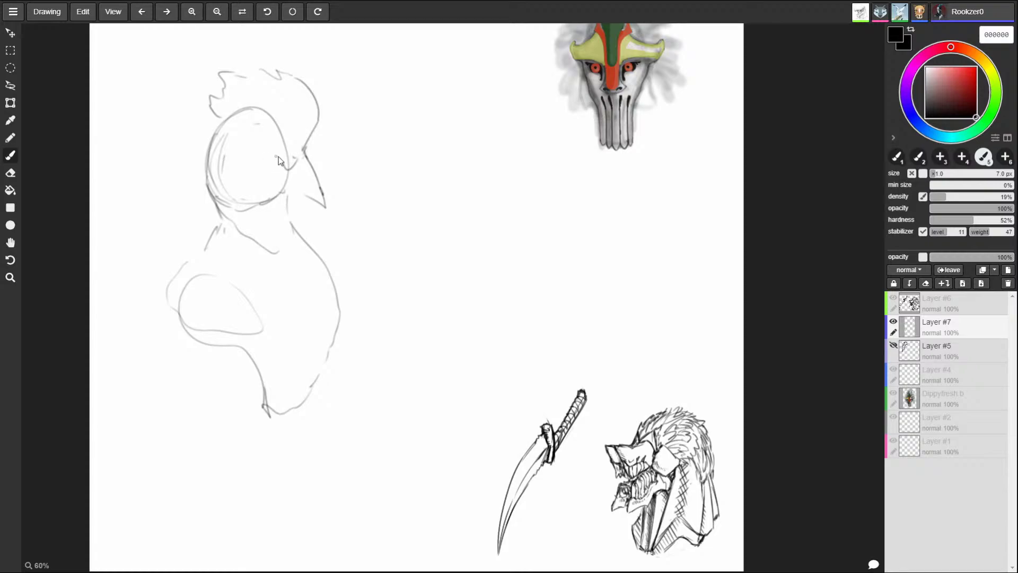
- Draw the eye with its surrounding mask shape and darken the jaw, beak and crest outlines
mouse_move(276, 165)
mouse_down()
mouse_move(265, 140)
mouse_move(222, 139)
mouse_move(255, 170)
mouse_move(273, 171)
mouse_move(281, 162)
mouse_move(273, 146)
mouse_move(253, 142)
mouse_up()
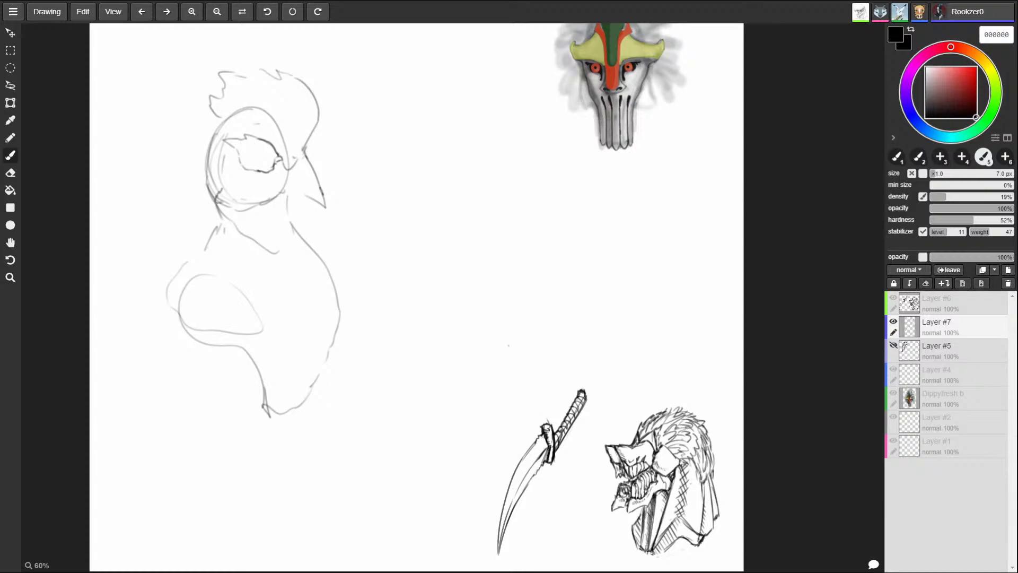
drag(222, 211, 272, 199)
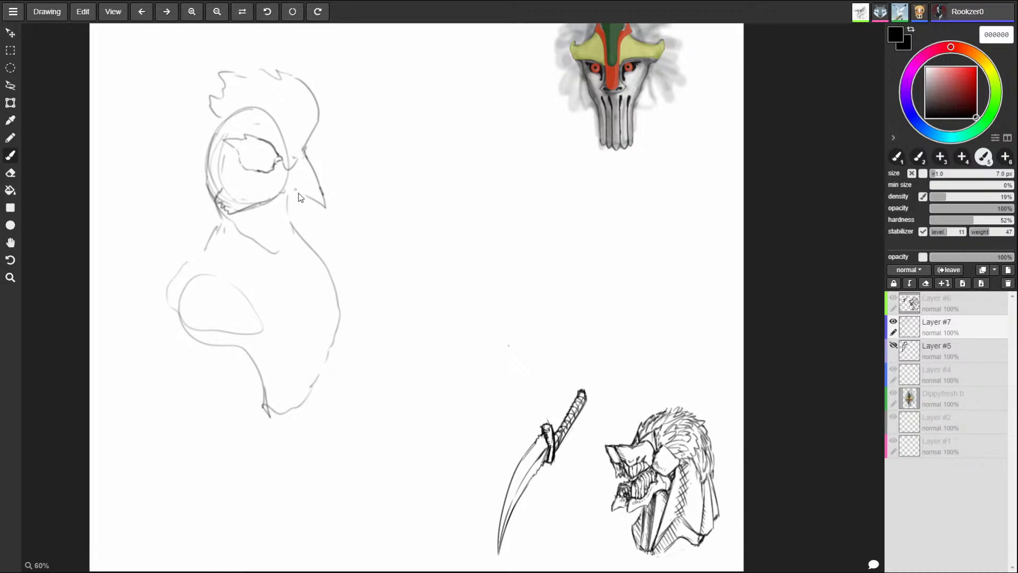
mouse_move(291, 200)
mouse_down()
mouse_move(325, 209)
mouse_move(308, 160)
mouse_up()
mouse_move(319, 107)
mouse_down()
mouse_move(305, 75)
mouse_move(233, 70)
mouse_up()
mouse_move(251, 139)
mouse_down()
mouse_move(272, 155)
mouse_move(271, 168)
mouse_move(268, 157)
mouse_move(253, 170)
mouse_move(250, 155)
mouse_move(251, 167)
mouse_move(260, 165)
mouse_up()
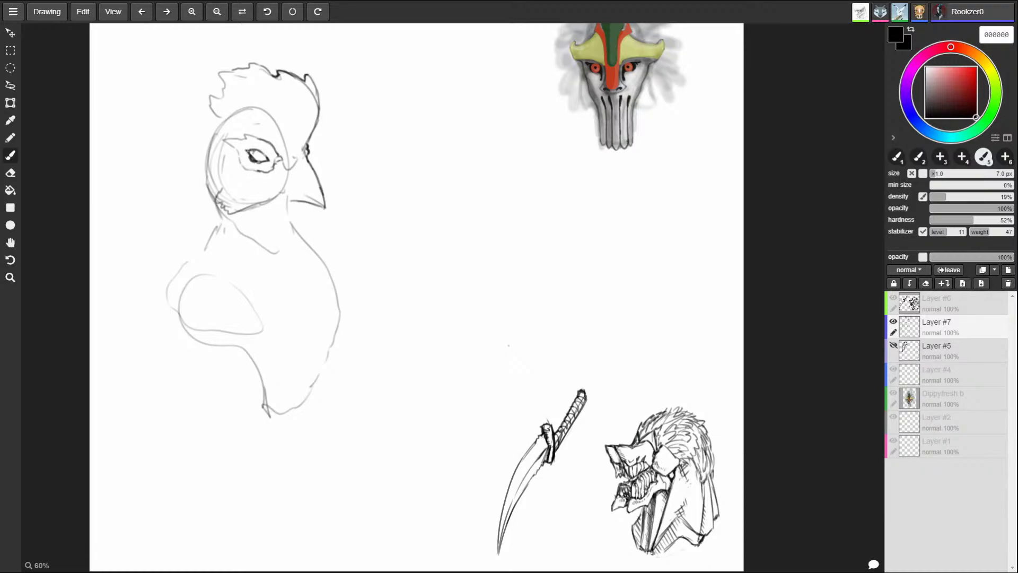
- Darken the underside of the beak, draw an open lower beak with a rounded chin, and clean up the beak tip
mouse_move(288, 202)
mouse_down()
mouse_move(325, 209)
mouse_move(310, 164)
mouse_up()
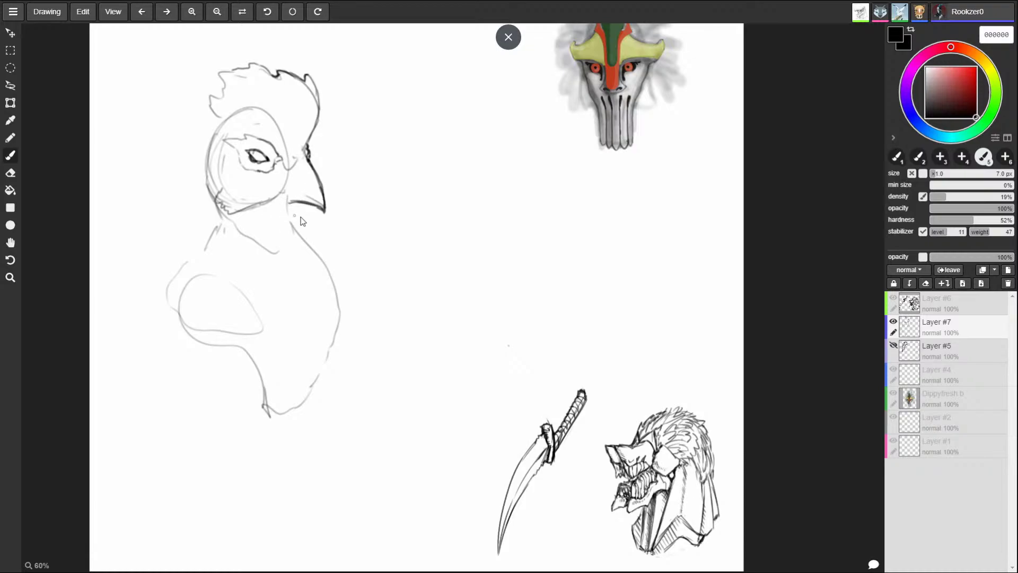
mouse_move(301, 214)
mouse_down()
mouse_move(263, 233)
mouse_move(300, 228)
mouse_move(268, 232)
mouse_move(304, 212)
mouse_move(300, 228)
mouse_move(276, 232)
mouse_move(265, 220)
mouse_move(255, 232)
mouse_move(275, 238)
mouse_move(318, 206)
mouse_up()
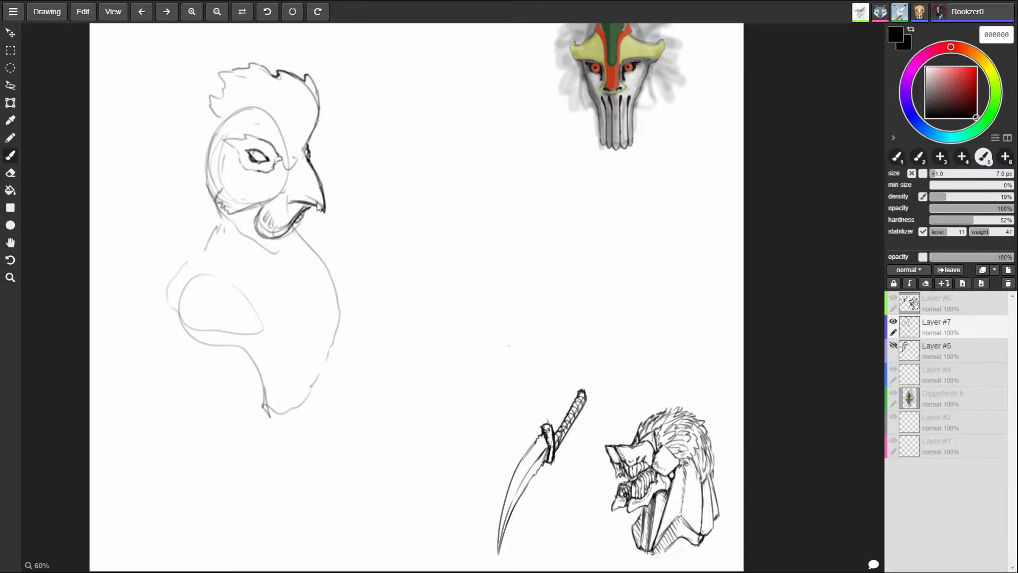
key(e)
key(b)
key(e)
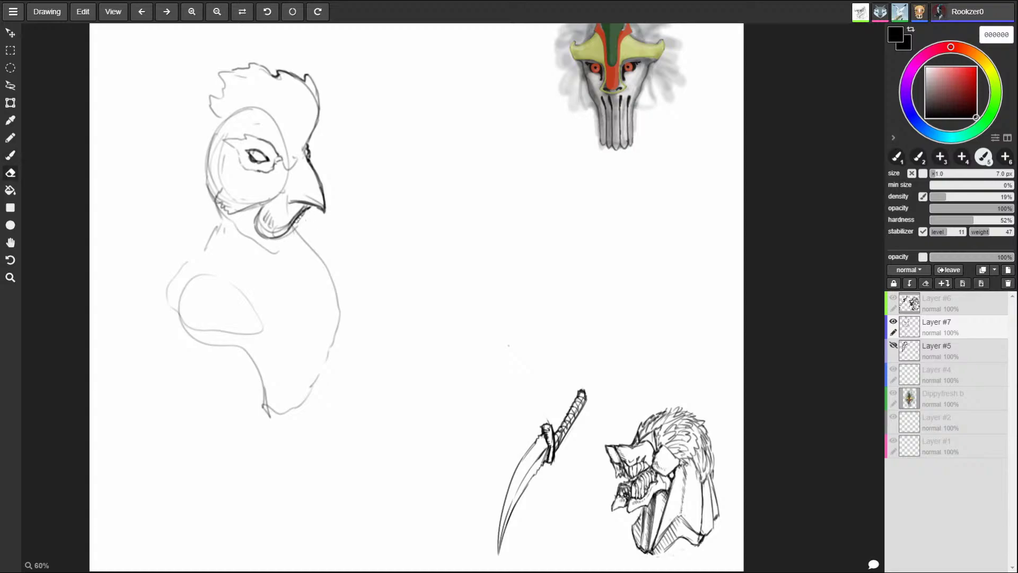
key(b)
- Draw the feathered mane falling behind the head and rough in the shoulder and arm lines behind the torso
mouse_move(206, 154)
mouse_down()
mouse_move(213, 189)
mouse_move(200, 248)
mouse_up()
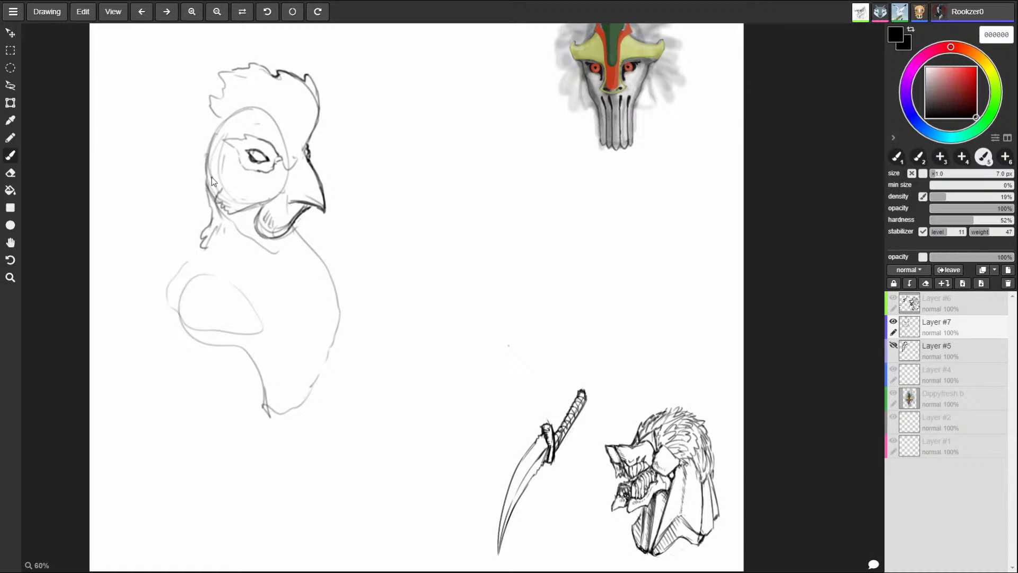
click(241, 142)
mouse_move(243, 111)
mouse_down()
mouse_move(196, 158)
mouse_move(168, 244)
mouse_move(188, 259)
mouse_move(208, 252)
mouse_up()
click(188, 173)
drag(295, 228, 306, 238)
mouse_move(162, 271)
mouse_down()
mouse_move(125, 323)
mouse_move(205, 300)
mouse_move(181, 355)
mouse_up()
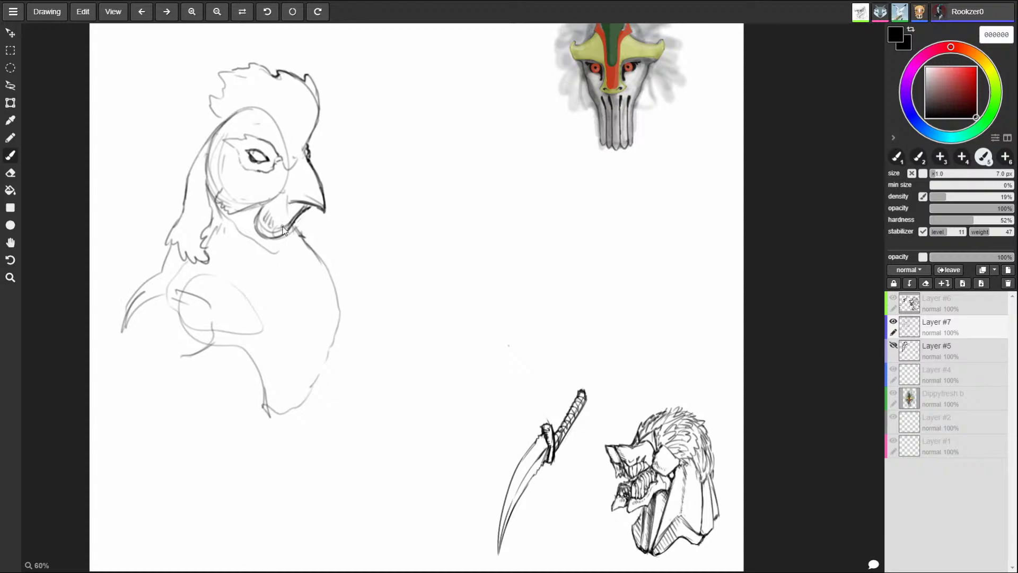
- Erase the sketched neck and upper chest lines and the front edge of the lower beak
key(e)
mouse_move(218, 208)
mouse_down()
mouse_move(237, 234)
mouse_move(279, 254)
mouse_move(317, 253)
mouse_up()
key(b)
key(e)
key(b)
key(e)
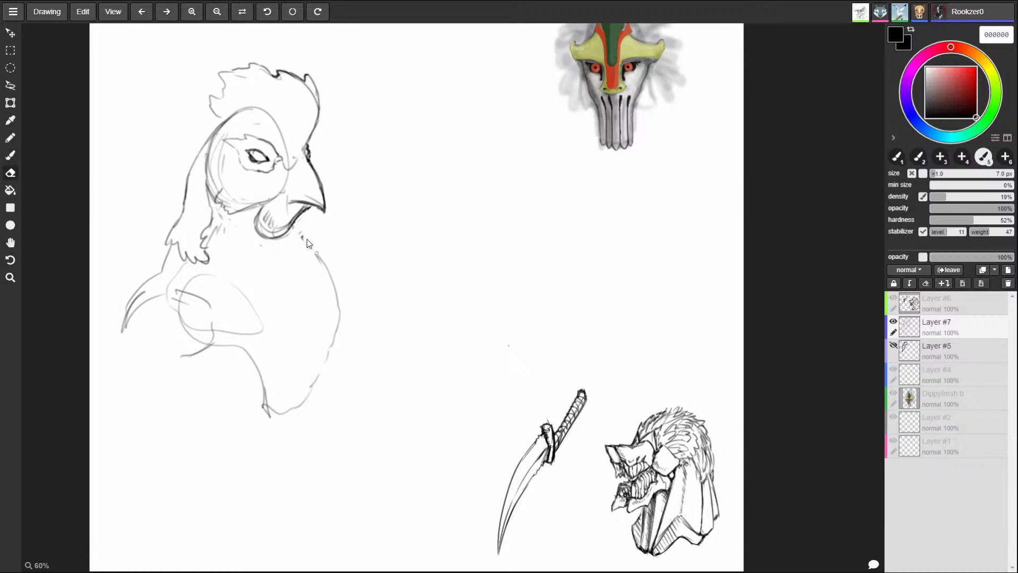
key(b)
key(e)
drag(308, 207, 290, 235)
key(b)
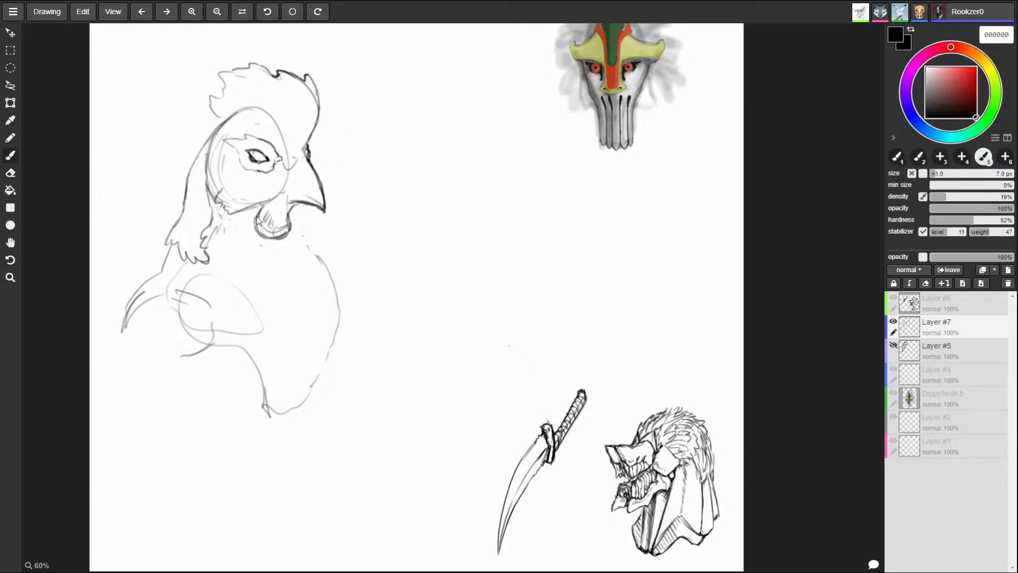
- Redraw the rounded chin under the beak and thicken the outlines of the beak, forehead and front of the crest
drag(256, 212, 286, 233)
drag(319, 180, 325, 215)
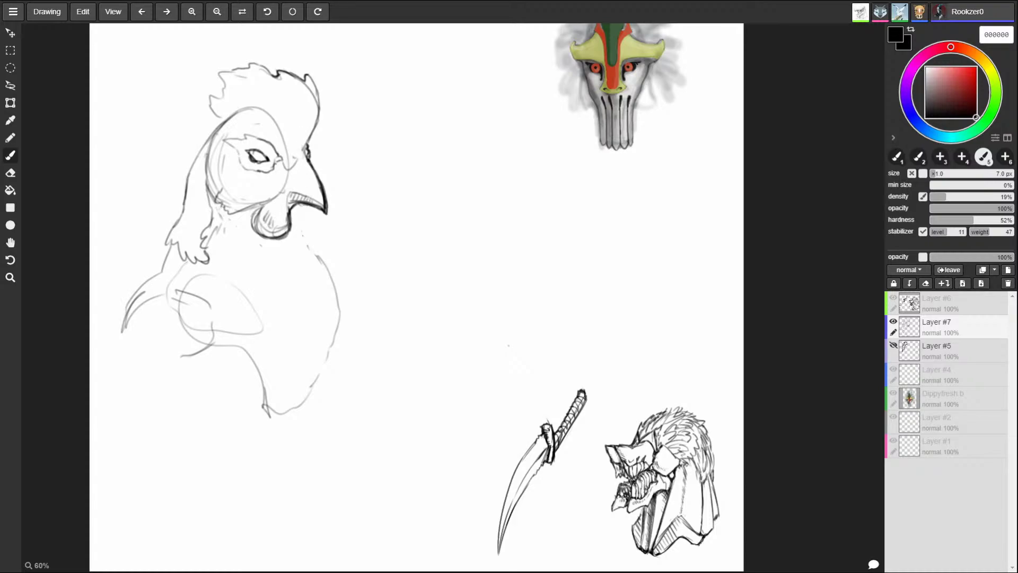
mouse_move(307, 149)
mouse_down()
mouse_move(320, 109)
mouse_move(321, 120)
mouse_up()
drag(321, 111, 314, 83)
drag(279, 76, 301, 74)
key(e)
key(b)
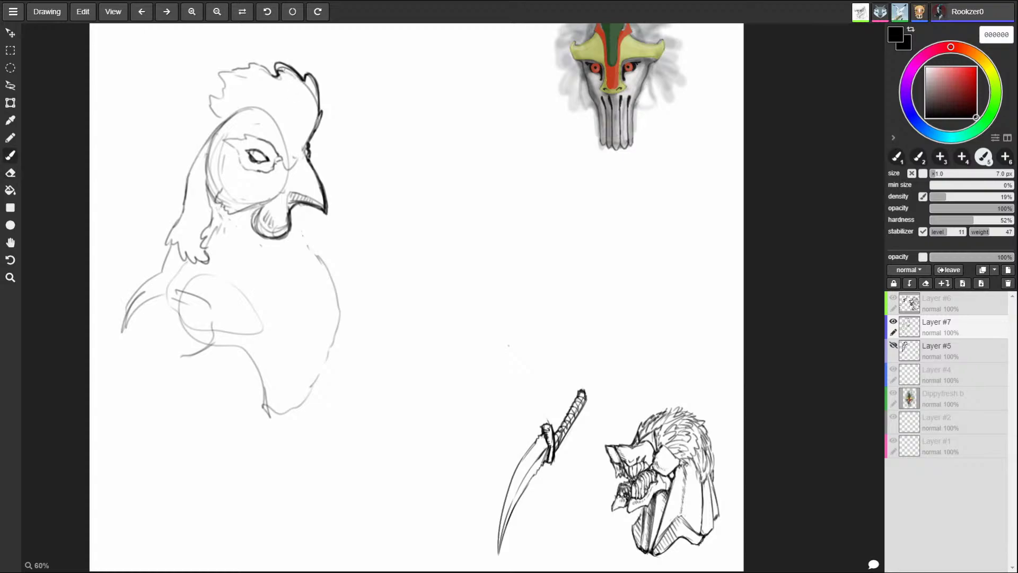
- Clean up the stray lines inside the front edge of the crest with the eraser
key(e)
key(b)
key(e)
key(b)
key(e)
key(b)
key(e)
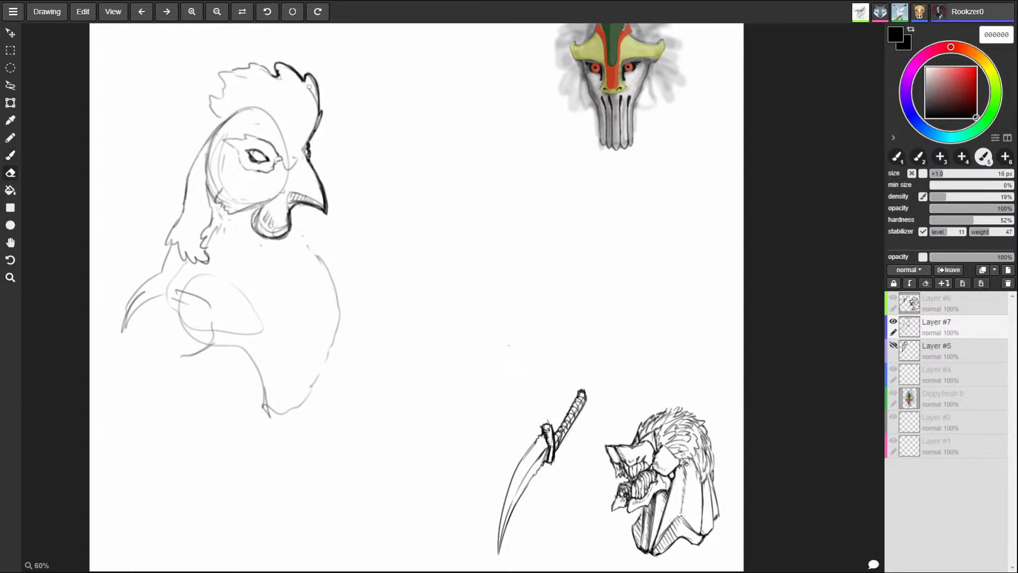
key(b)
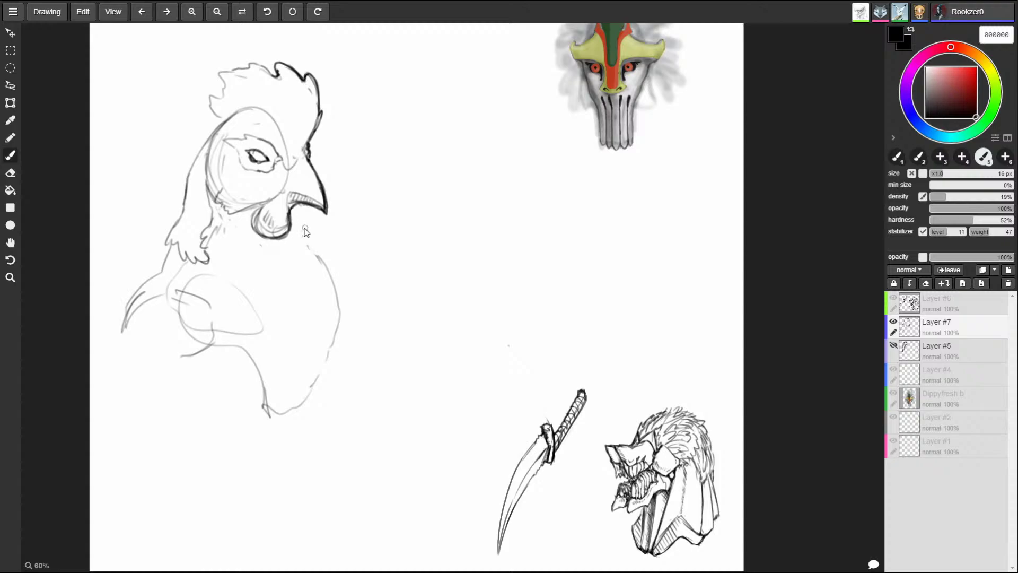
- Erase the rounded chin hanging below the beak, leaving room for a new throat line
key(bracketleft)
mouse_move(290, 234)
mouse_down()
mouse_move(302, 250)
mouse_move(258, 215)
mouse_move(276, 233)
mouse_move(287, 220)
mouse_move(281, 236)
mouse_up()
key(e)
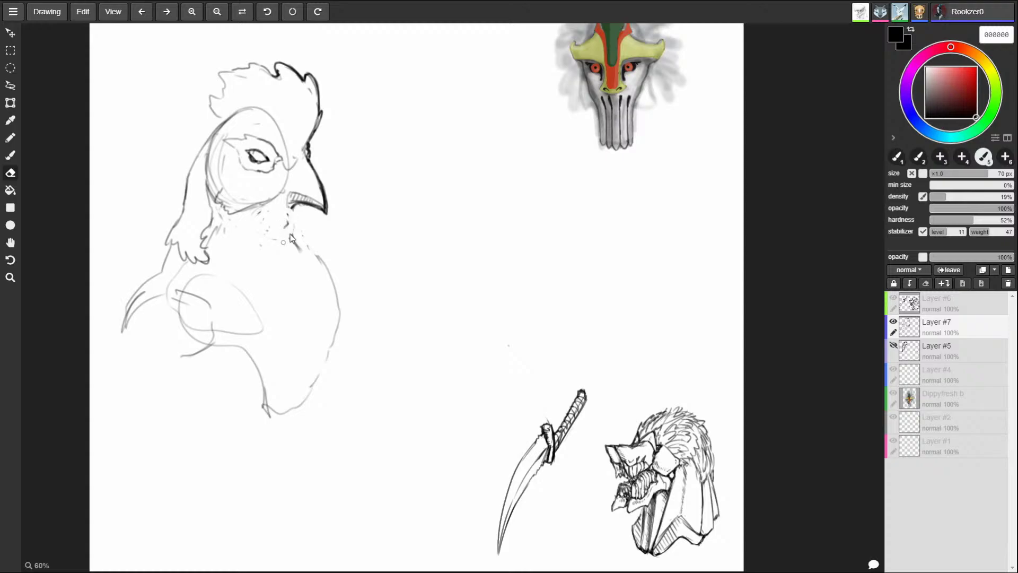
key(b)
key(e)
key(b)
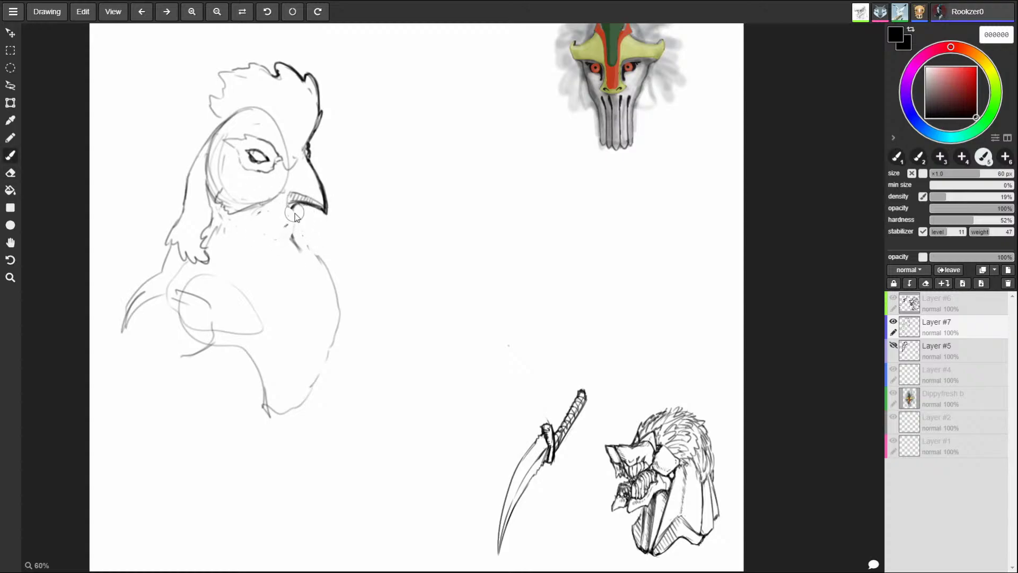
- Set the brush size to 12 px and draw a curve from under the beak down the throat to the chest
key(bracketleft)
key(bracketleft)
key(bracketleft)
key(bracketleft)
drag(291, 219, 338, 300)
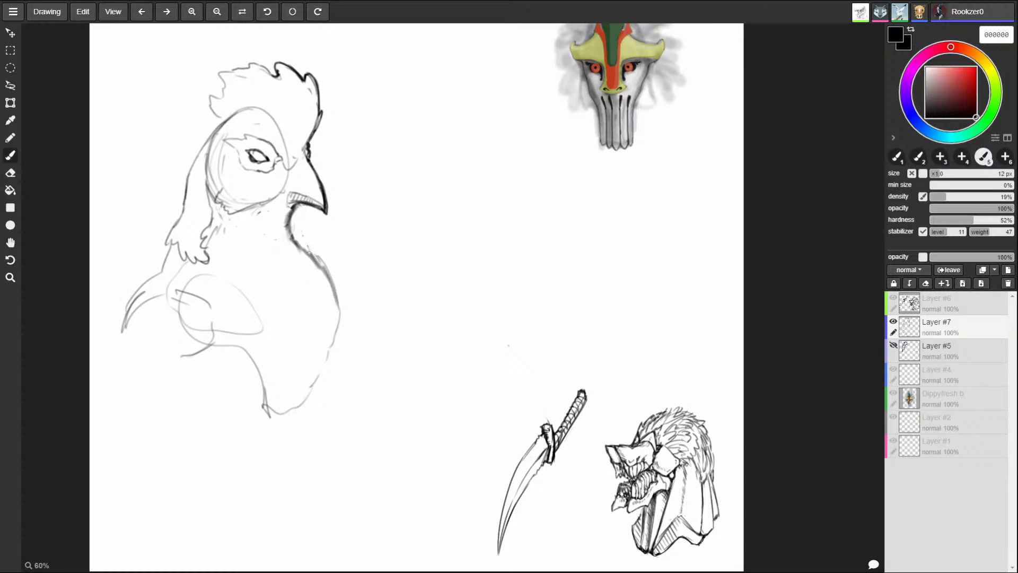
- Set the brush size to 8 px and darken the throat, chest and belly outline down to the waist
key(bracketright)
key(bracketright)
key(bracketright)
key(bracketleft)
key(bracketleft)
key(bracketleft)
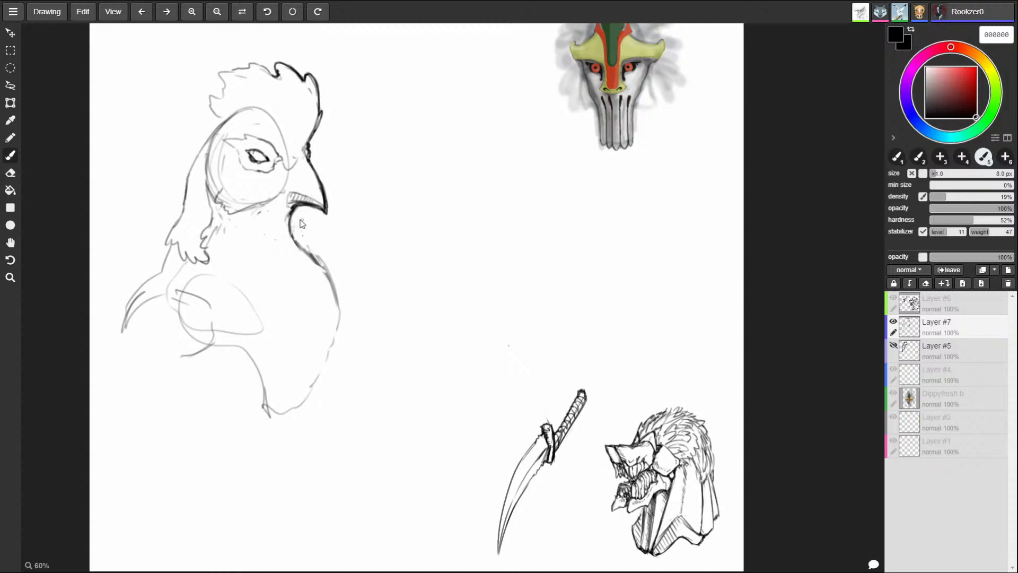
mouse_move(291, 218)
mouse_down()
mouse_move(342, 321)
mouse_move(306, 401)
mouse_up()
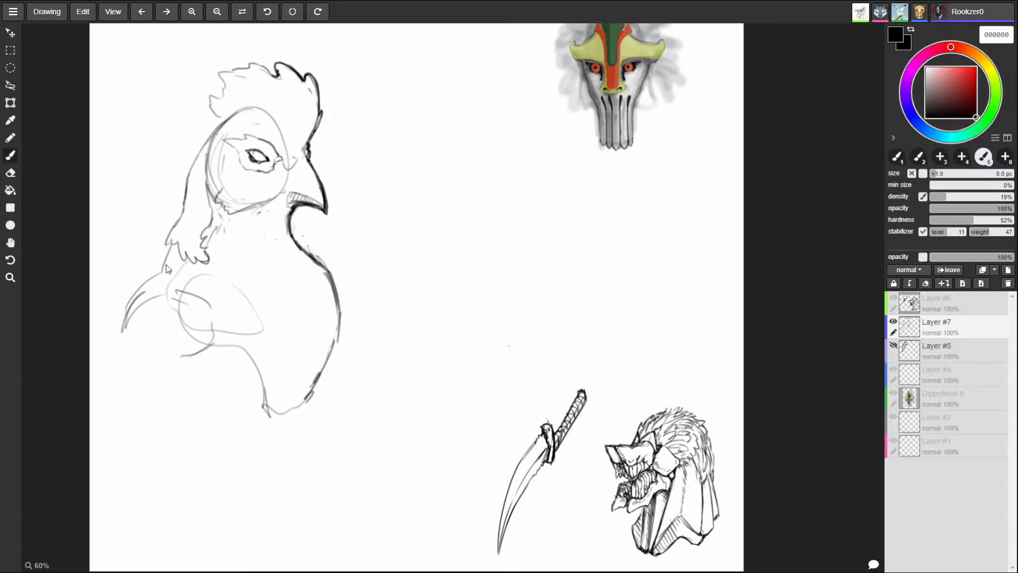
- Draw the near shoulder and upper arm, the far shoulder behind the chest, and a faint guide for the far arm
mouse_move(166, 268)
mouse_down()
mouse_move(135, 273)
mouse_move(159, 257)
mouse_move(114, 284)
mouse_move(103, 332)
mouse_move(193, 330)
mouse_up()
drag(219, 294, 219, 322)
mouse_move(301, 243)
mouse_down()
mouse_move(336, 270)
mouse_move(354, 308)
mouse_move(314, 255)
mouse_move(349, 280)
mouse_move(317, 266)
mouse_move(322, 294)
mouse_move(317, 283)
mouse_up()
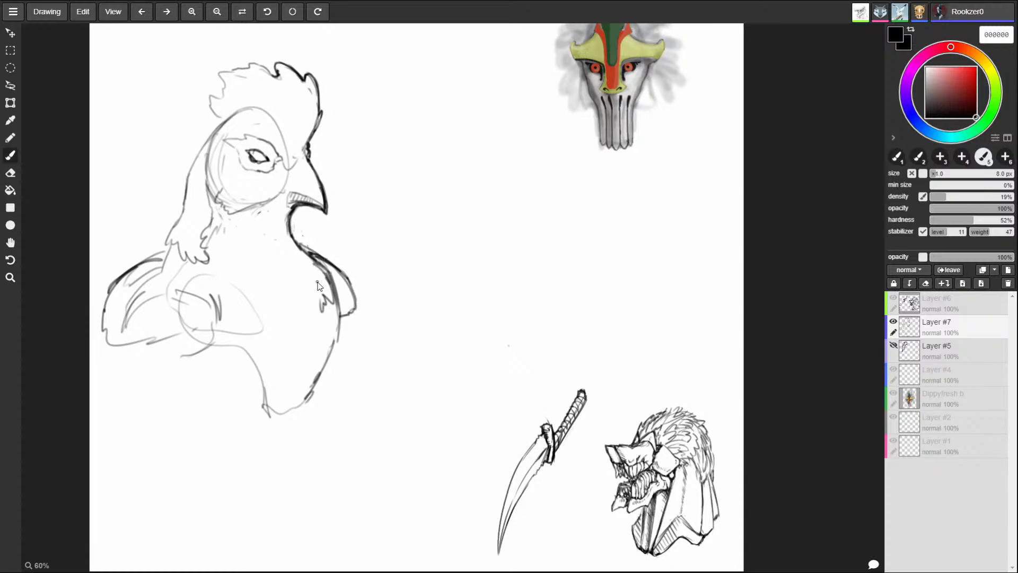
mouse_move(358, 312)
mouse_down()
mouse_move(416, 284)
mouse_move(449, 203)
mouse_up()
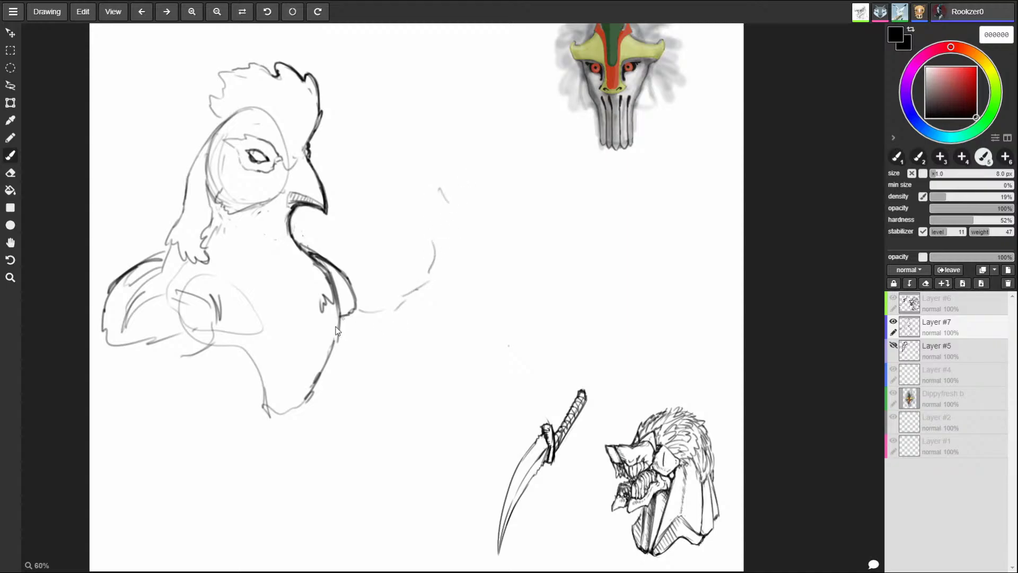
- Sketch the waist curve, the side of the torso and rough feathery strokes across the lower belly
drag(313, 380, 213, 405)
drag(193, 383, 159, 354)
mouse_move(180, 350)
mouse_down()
mouse_move(209, 385)
mouse_move(206, 440)
mouse_up()
drag(320, 377, 291, 434)
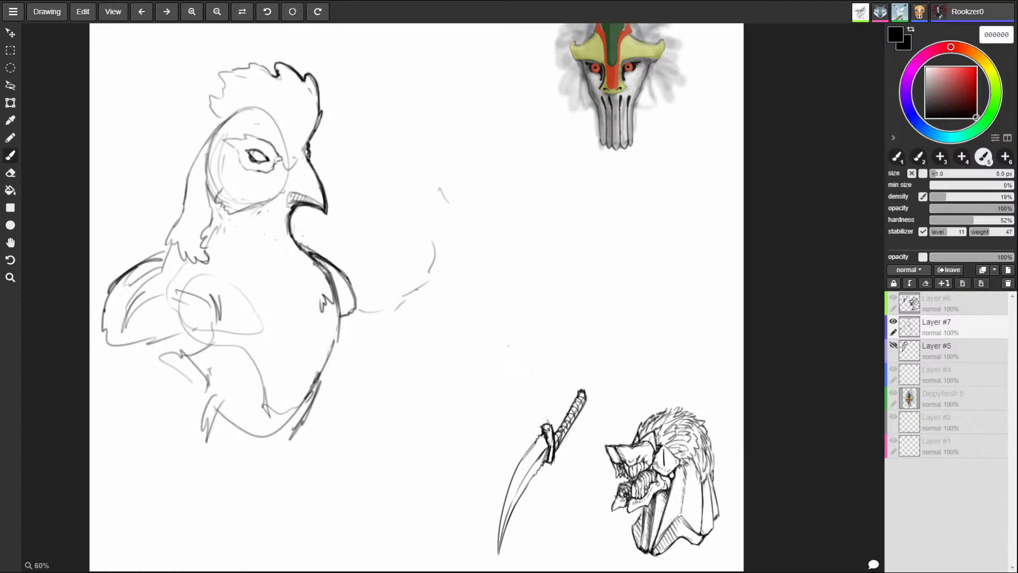
mouse_move(219, 386)
mouse_down()
mouse_move(207, 373)
mouse_move(217, 380)
mouse_up()
mouse_move(220, 382)
mouse_down()
mouse_move(203, 348)
mouse_move(240, 394)
mouse_move(234, 383)
mouse_move(250, 378)
mouse_move(264, 395)
mouse_up()
drag(328, 339, 302, 370)
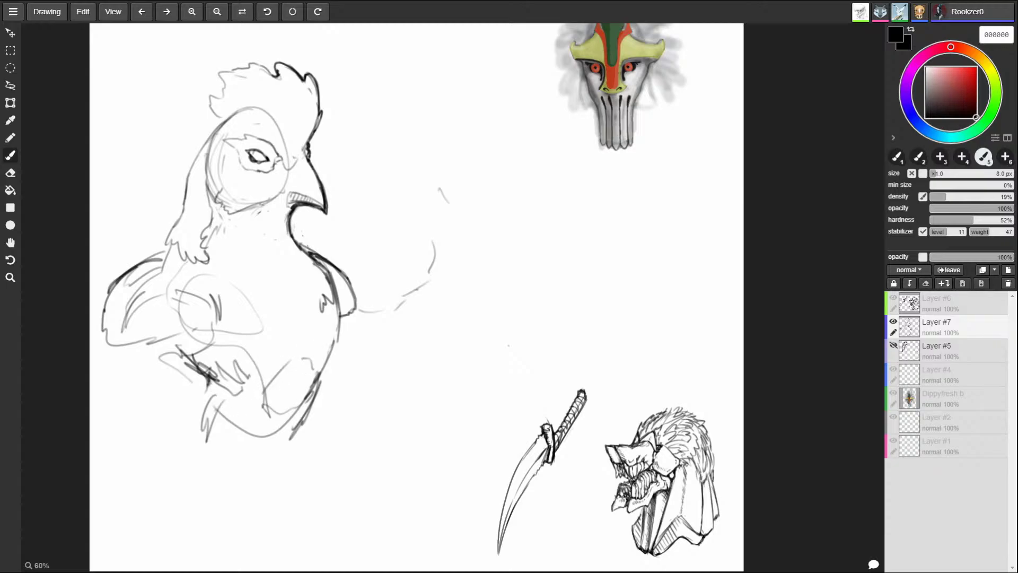
- Extend the hips into a downward point below the waist and remove the last stroke along the front hip
mouse_move(216, 373)
mouse_down()
mouse_move(200, 424)
mouse_move(244, 453)
mouse_up()
mouse_move(255, 446)
mouse_down()
mouse_move(283, 472)
mouse_move(302, 432)
mouse_up()
drag(320, 395, 292, 469)
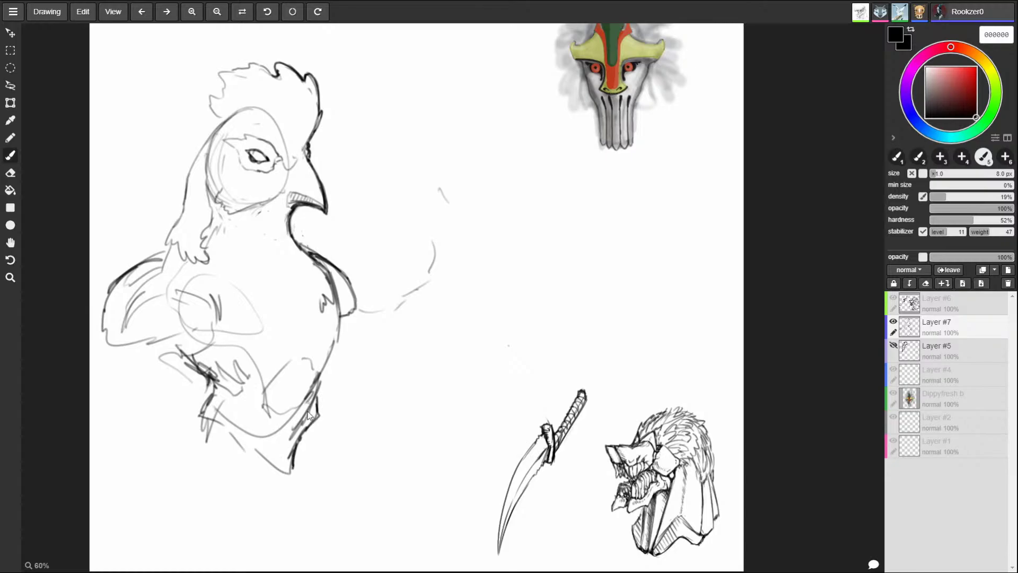
key(ctrl+z)
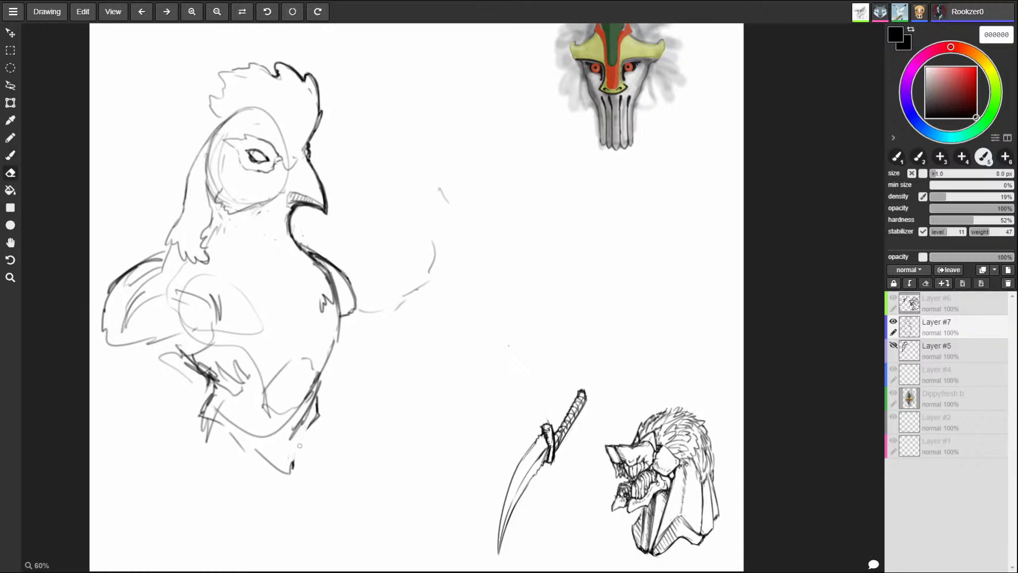
key(e)
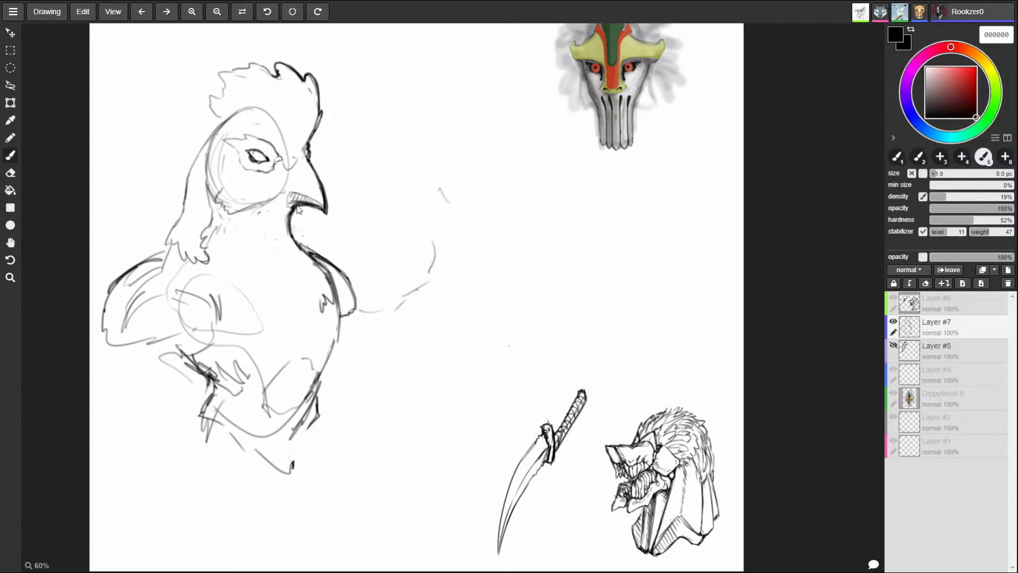
- Set the tool size to 100 px and erase the throat line between the beak and the chest
key(])
key(])
key(])
key(])
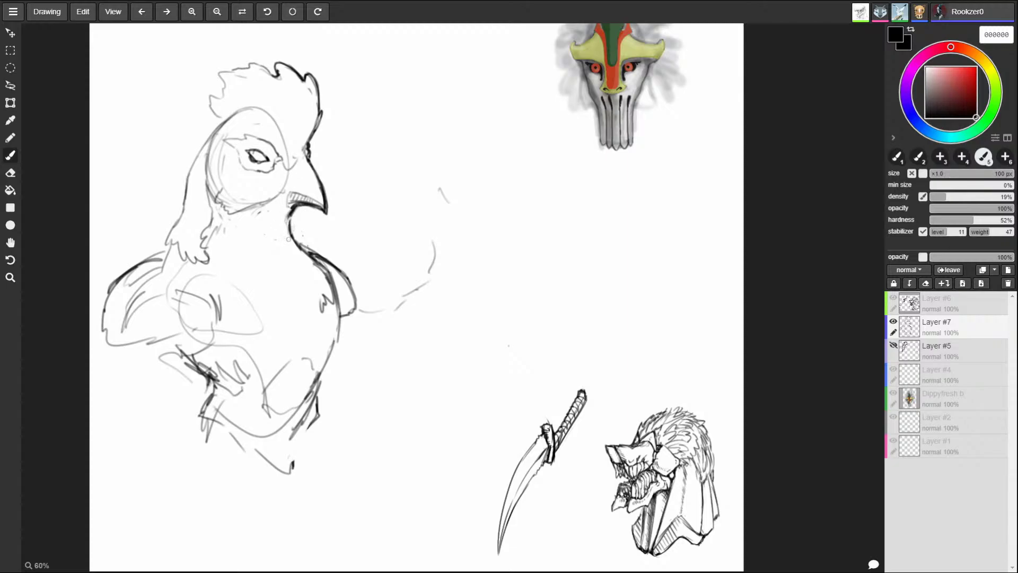
key(e)
mouse_move(298, 222)
mouse_down()
mouse_move(289, 233)
mouse_move(325, 258)
mouse_up()
key(b)
- Reduce the tool size to 25 px and erase the head guide's back edge inside the mane
key([)
key([)
key([)
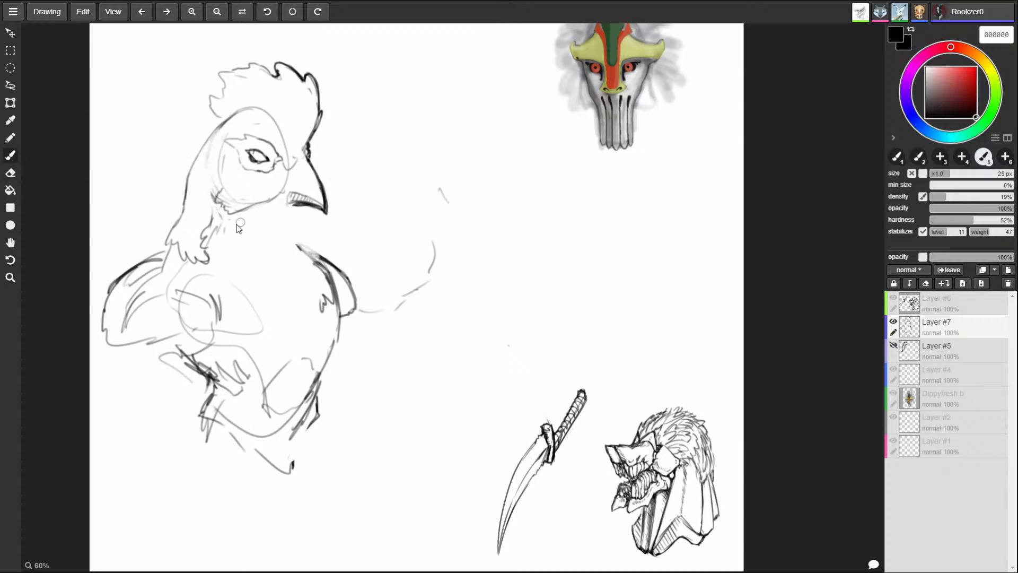
key(e)
mouse_move(212, 185)
mouse_down()
mouse_move(222, 169)
mouse_move(211, 158)
mouse_up()
key(b)
- Reduce the brush size and sketch a smaller lower beak, the chin and a new neck line joining the chest
key([)
key([)
key([)
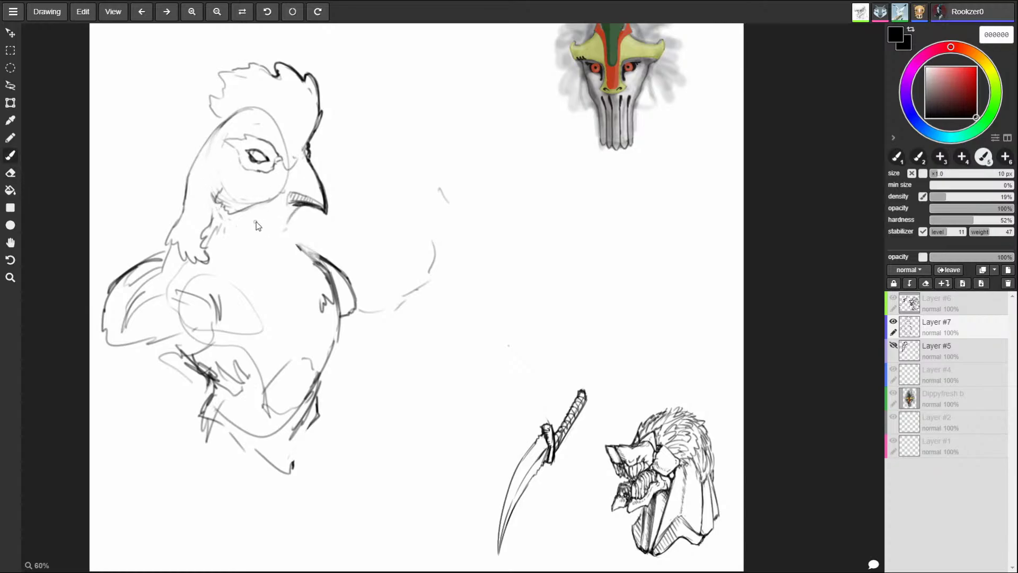
mouse_move(247, 232)
mouse_down()
mouse_move(289, 225)
mouse_move(329, 304)
mouse_up()
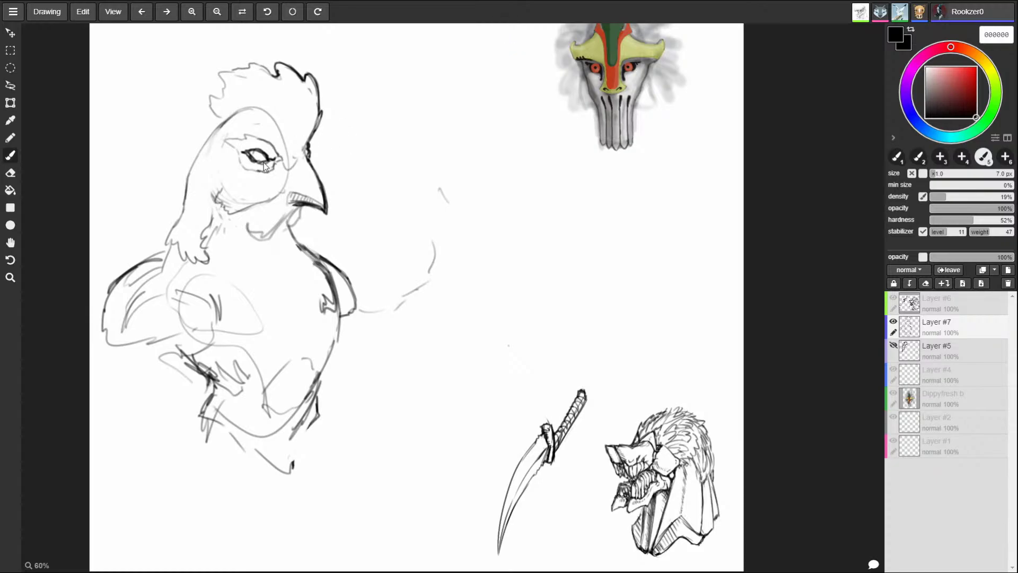
- Thicken the eye outline, hatch the far shoulder and darken the far eye at the base of the beak
mouse_move(249, 156)
mouse_down()
mouse_move(267, 161)
mouse_move(246, 154)
mouse_up()
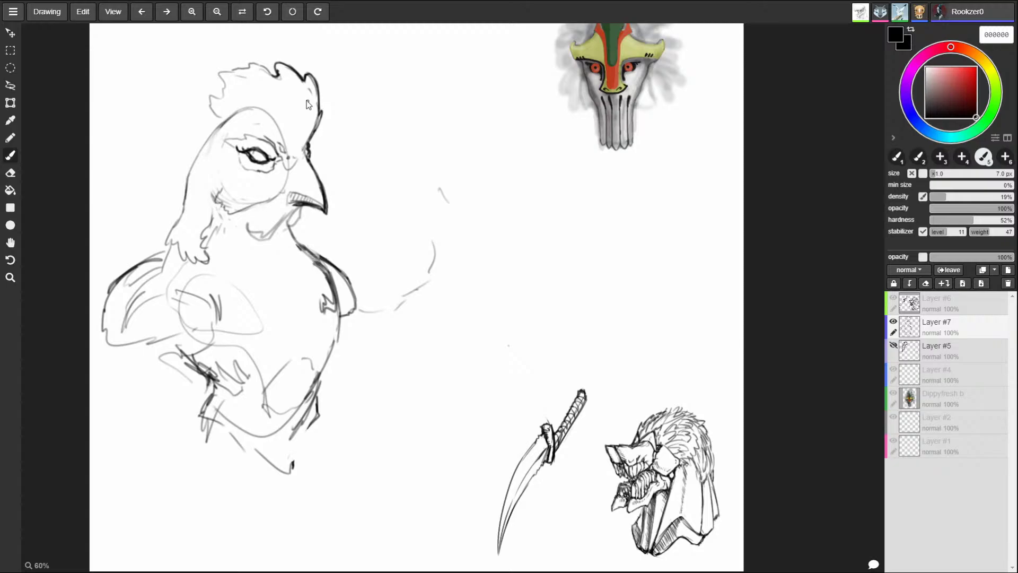
drag(329, 266, 355, 286)
mouse_move(300, 159)
mouse_down()
mouse_move(290, 170)
mouse_move(311, 161)
mouse_up()
drag(310, 151, 312, 161)
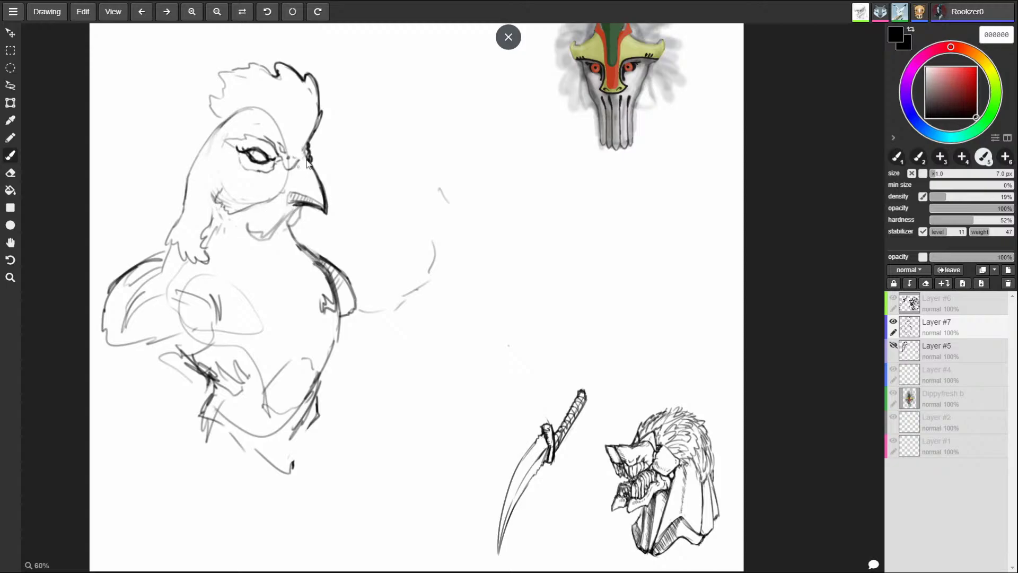
- Add a cheek crease below the eye, erase the old jaw curve and redraw the cheek and jaw line
drag(268, 168, 281, 190)
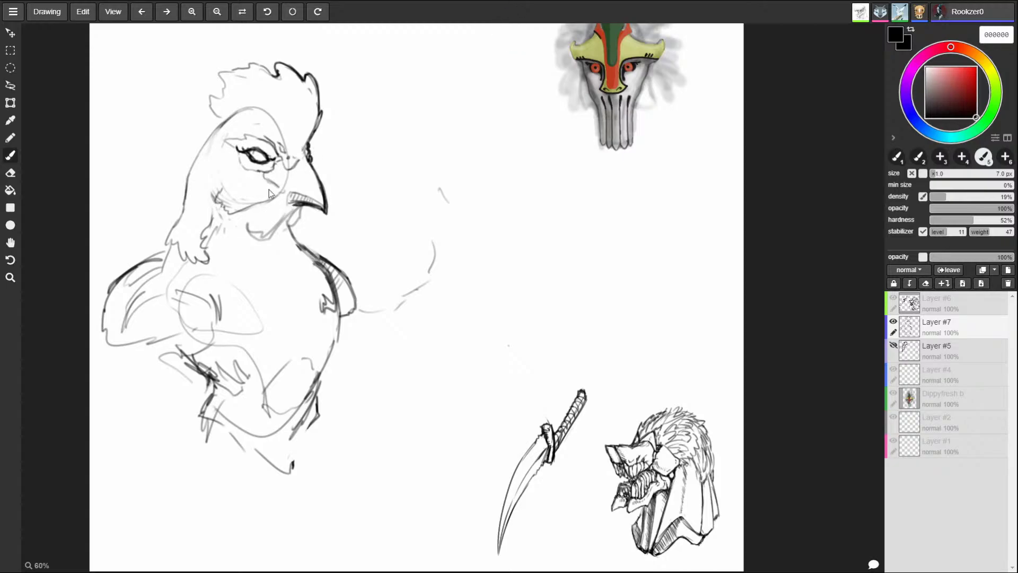
key(e)
drag(272, 197, 228, 205)
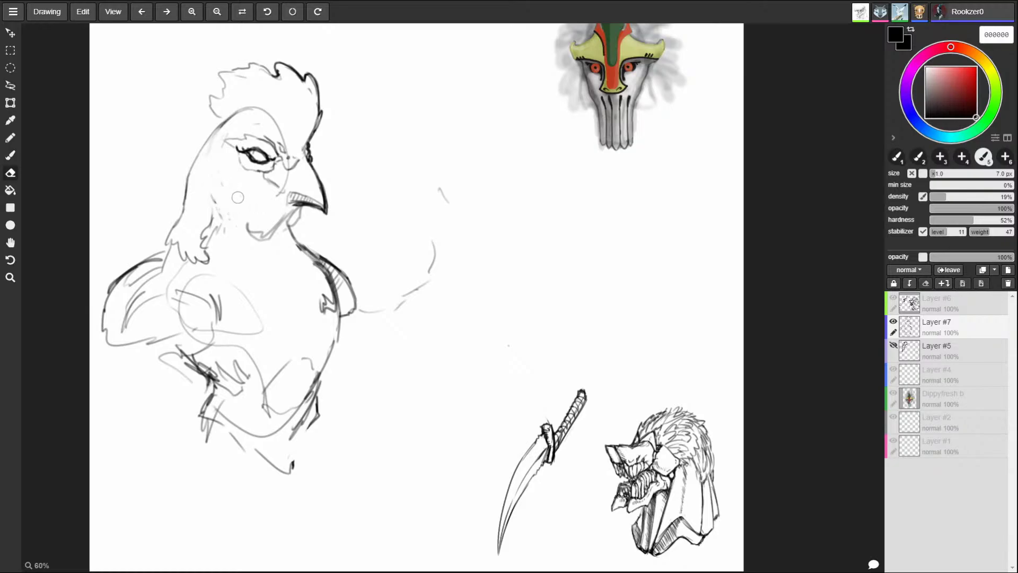
key(b)
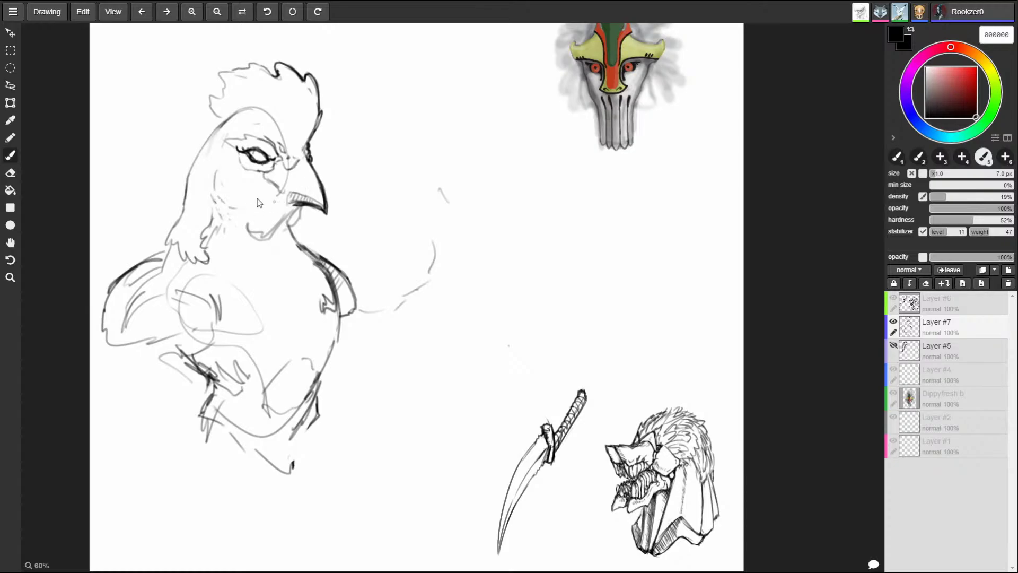
drag(217, 209, 252, 208)
- Erase the leftover head guide arc across the forehead and the guide line beside the beak
key(e)
mouse_move(234, 109)
mouse_down()
mouse_move(282, 123)
mouse_move(293, 139)
mouse_up()
key(b)
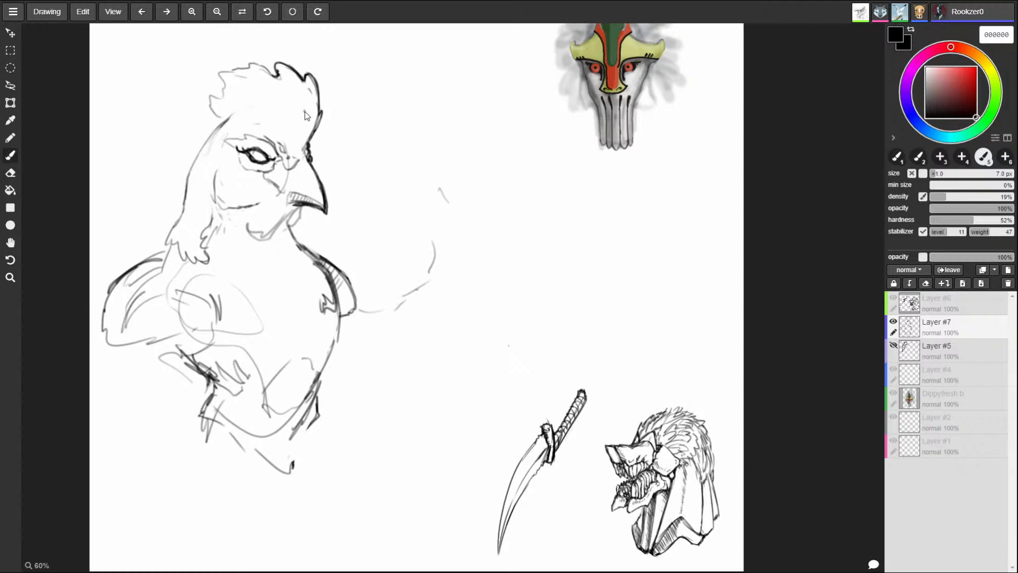
key(e)
mouse_move(286, 181)
mouse_down()
mouse_move(262, 185)
mouse_move(300, 204)
mouse_move(291, 227)
mouse_up()
key(b)
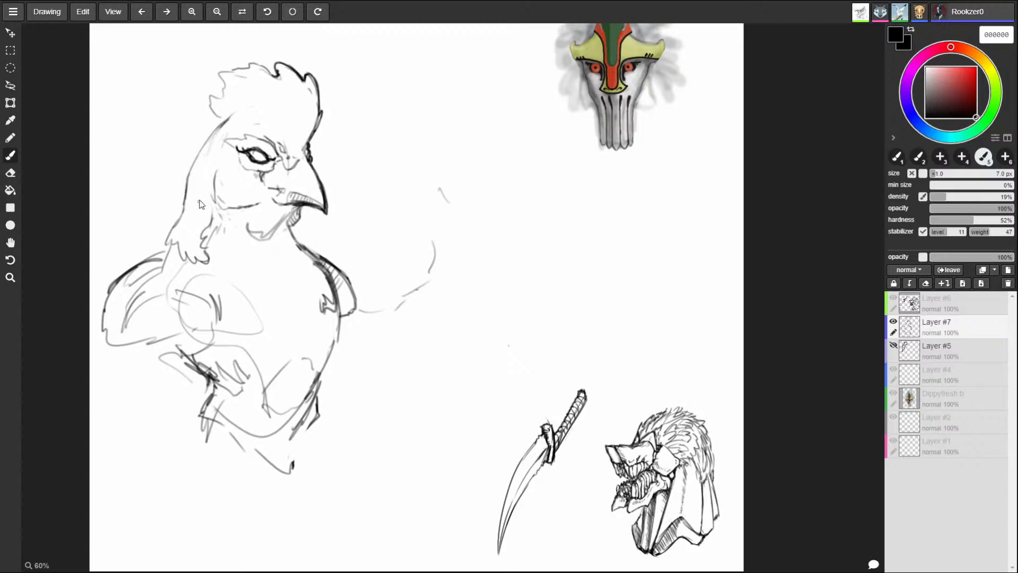
- Touch up the mane behind the cheek and its outline where it meets the back of the crest
drag(207, 179, 212, 185)
mouse_move(225, 116)
mouse_down()
mouse_move(217, 128)
mouse_move(223, 116)
mouse_up()
mouse_move(552, 345)
mouse_down()
mouse_move(483, 411)
mouse_move(520, 421)
mouse_up()
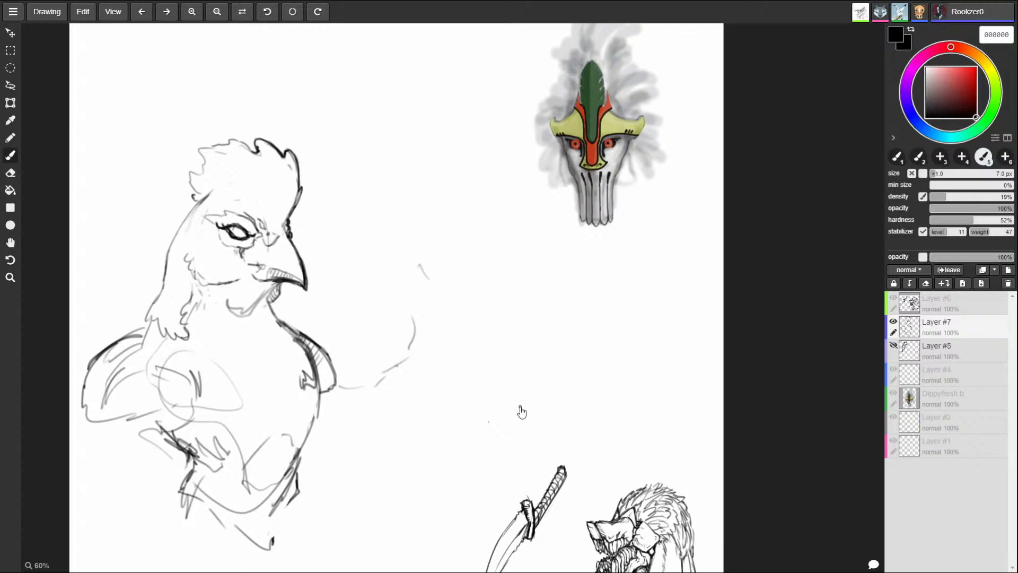
- Hatch the wattle beneath the jaw and try a rough hand shape beside the beak and a pupil in the near eye
mouse_move(233, 314)
mouse_down()
mouse_move(229, 298)
mouse_move(248, 309)
mouse_move(234, 313)
mouse_move(241, 318)
mouse_up()
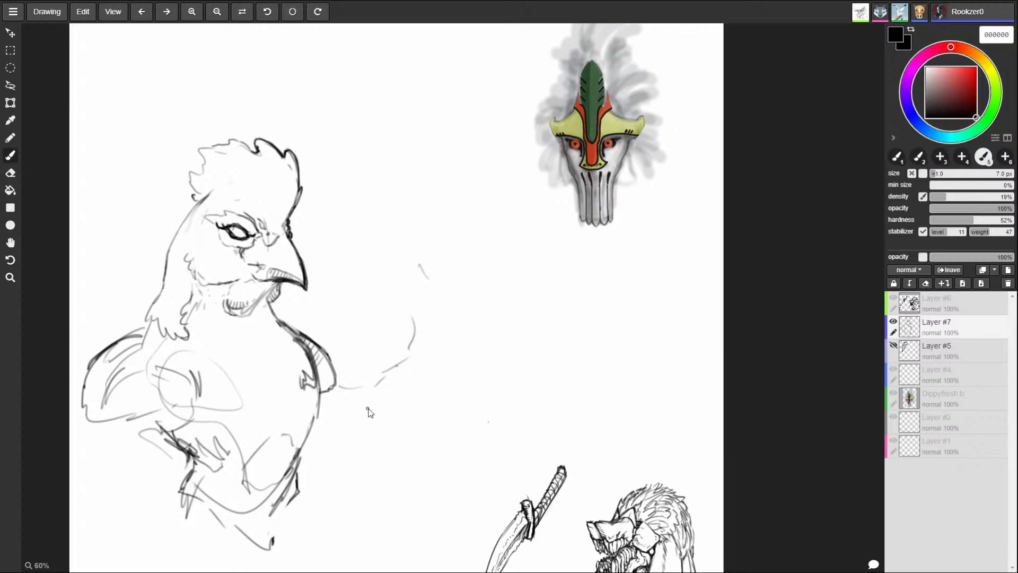
mouse_move(387, 273)
mouse_down()
mouse_move(401, 296)
mouse_move(433, 263)
mouse_move(392, 284)
mouse_move(397, 295)
mouse_move(371, 291)
mouse_move(357, 261)
mouse_move(387, 268)
mouse_move(359, 238)
mouse_up()
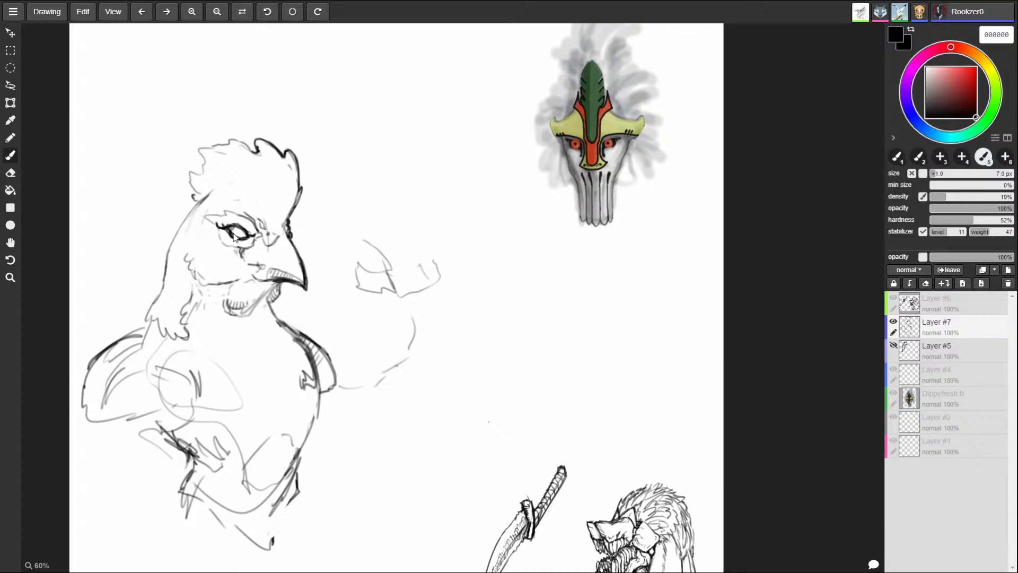
drag(234, 238, 238, 234)
drag(235, 233, 240, 240)
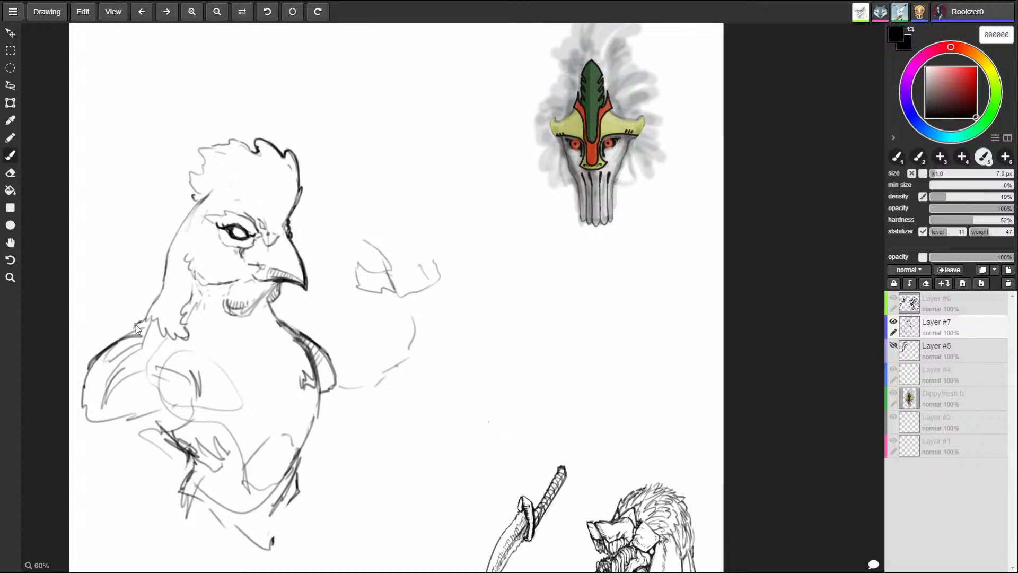
- Erase the rough hand shape and the faint arm guide arcs beside the far shoulder
key(e)
mouse_move(345, 386)
mouse_down()
mouse_move(395, 365)
mouse_move(404, 372)
mouse_up()
key(b)
key(e)
mouse_move(361, 281)
mouse_down()
mouse_move(359, 229)
mouse_move(379, 257)
mouse_move(365, 293)
mouse_move(423, 308)
mouse_move(441, 282)
mouse_up()
key(b)
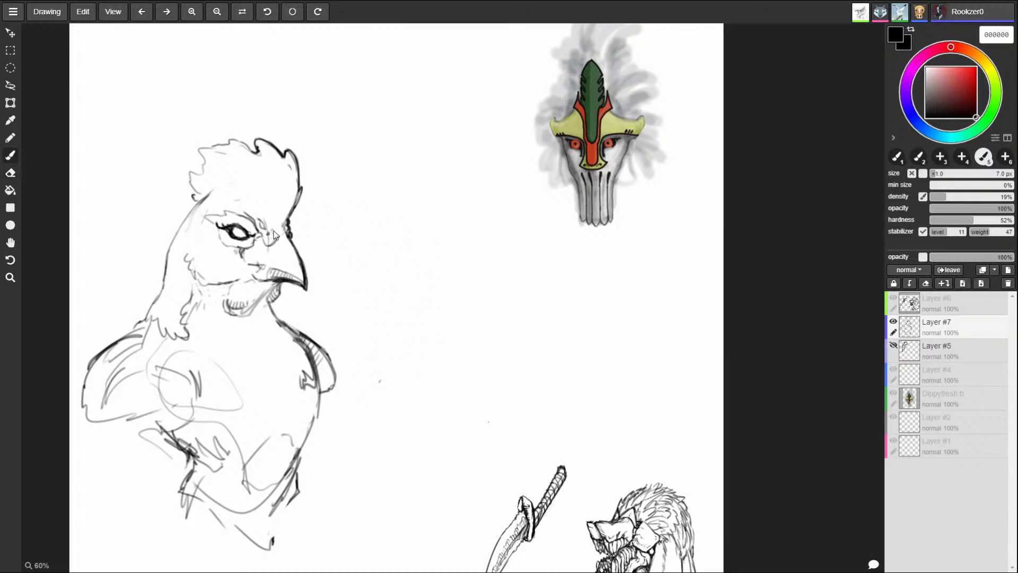
key(e)
key(b)
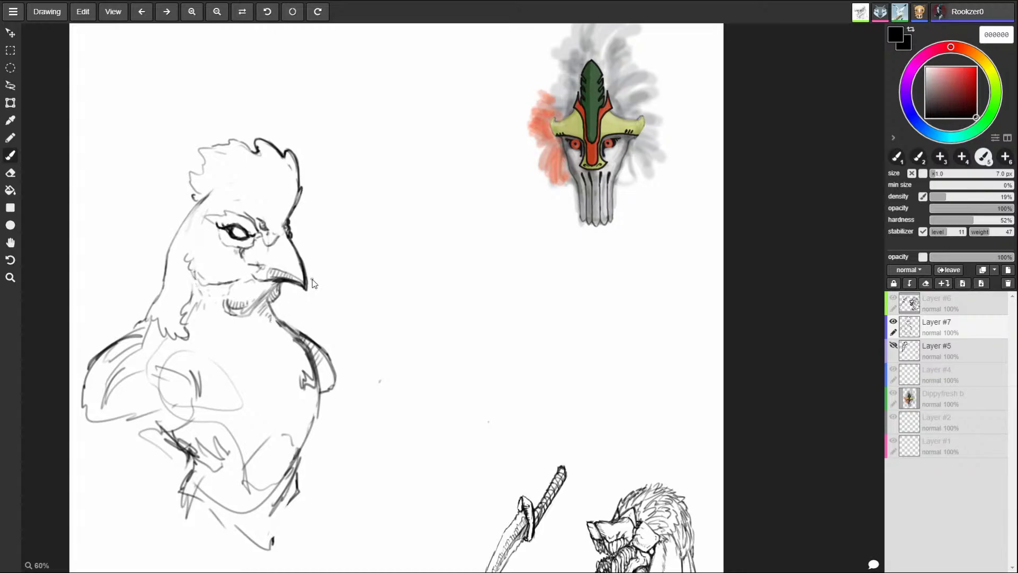
- Hatch the neck below the jaw and darken the ragged back edge of the crest
mouse_move(229, 319)
mouse_down()
mouse_move(233, 330)
mouse_move(279, 337)
mouse_up()
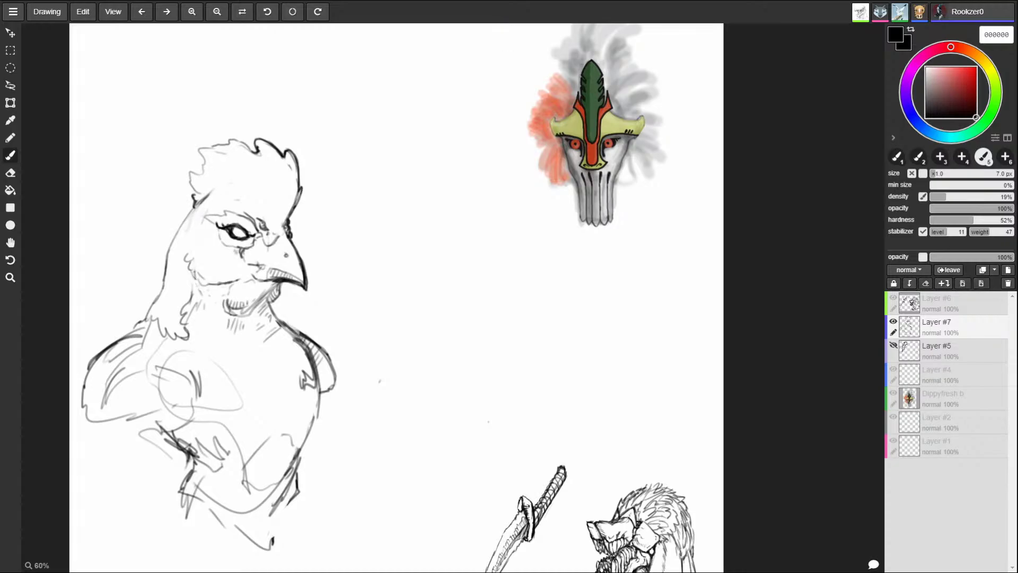
drag(197, 197, 188, 180)
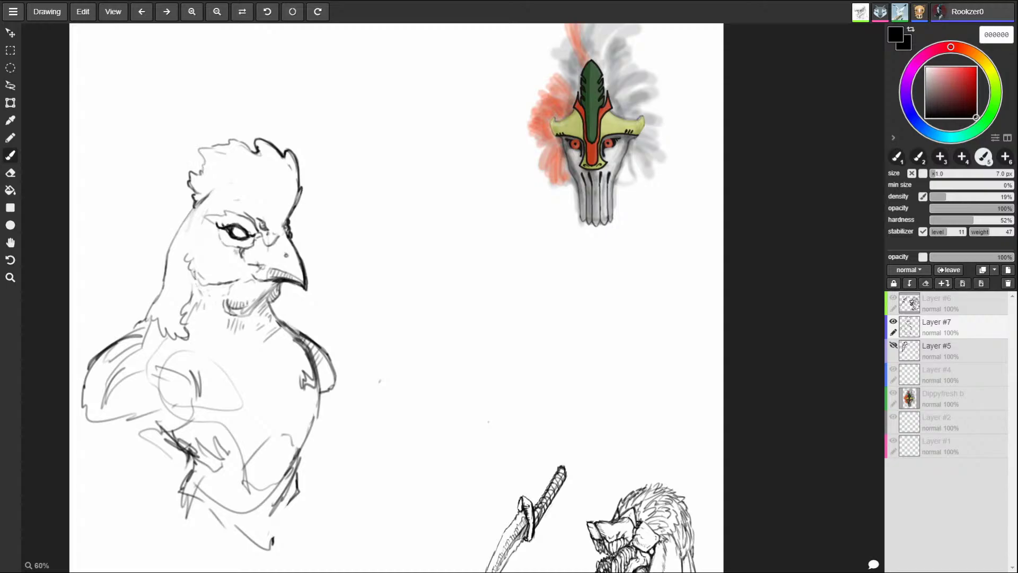
drag(205, 162, 196, 150)
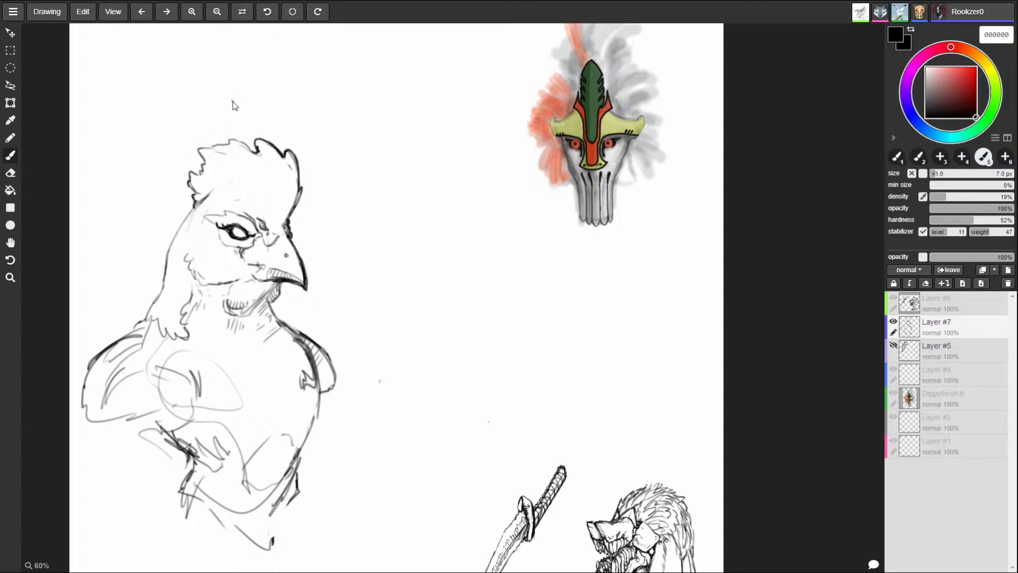
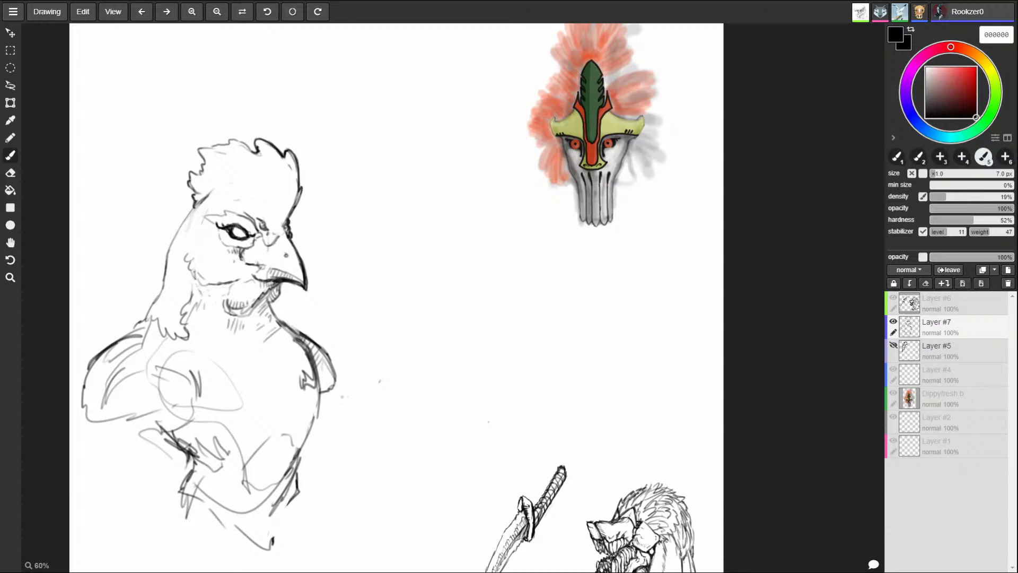
- Rough in the far arm raised and bent at the elbow, with an oval hand and long feathers hanging from the forearm
mouse_move(324, 363)
mouse_down()
mouse_move(339, 403)
mouse_move(365, 427)
mouse_up()
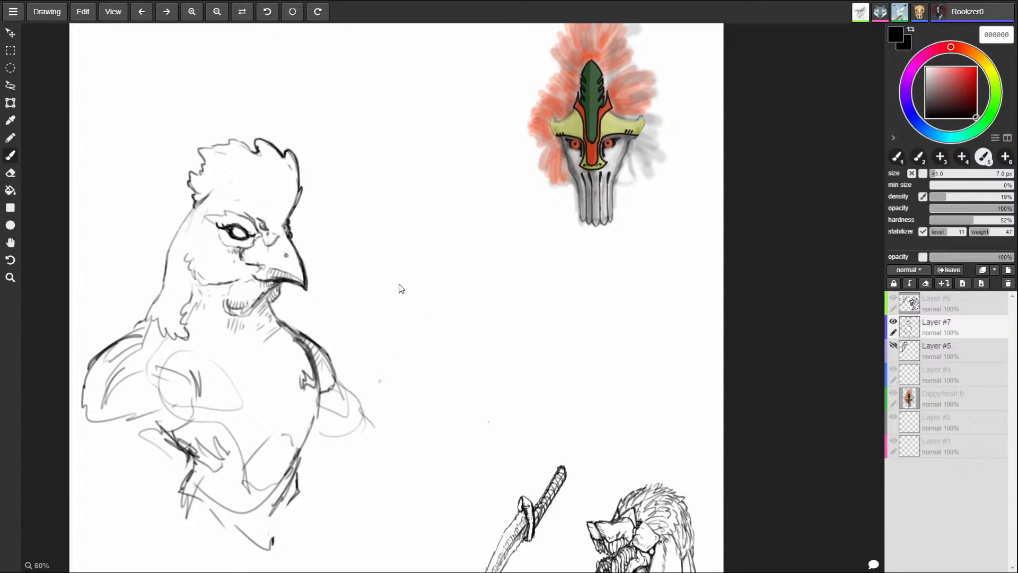
drag(403, 307, 378, 323)
mouse_move(393, 276)
mouse_down()
mouse_move(424, 313)
mouse_move(391, 345)
mouse_move(418, 308)
mouse_move(438, 360)
mouse_up()
mouse_move(387, 336)
mouse_down()
mouse_move(360, 406)
mouse_move(392, 372)
mouse_up()
mouse_move(415, 313)
mouse_down()
mouse_move(429, 366)
mouse_move(383, 448)
mouse_move(368, 455)
mouse_move(383, 462)
mouse_move(315, 452)
mouse_move(367, 458)
mouse_move(418, 426)
mouse_move(418, 446)
mouse_up()
mouse_move(420, 322)
mouse_down()
mouse_move(461, 398)
mouse_move(431, 391)
mouse_move(456, 450)
mouse_move(447, 501)
mouse_up()
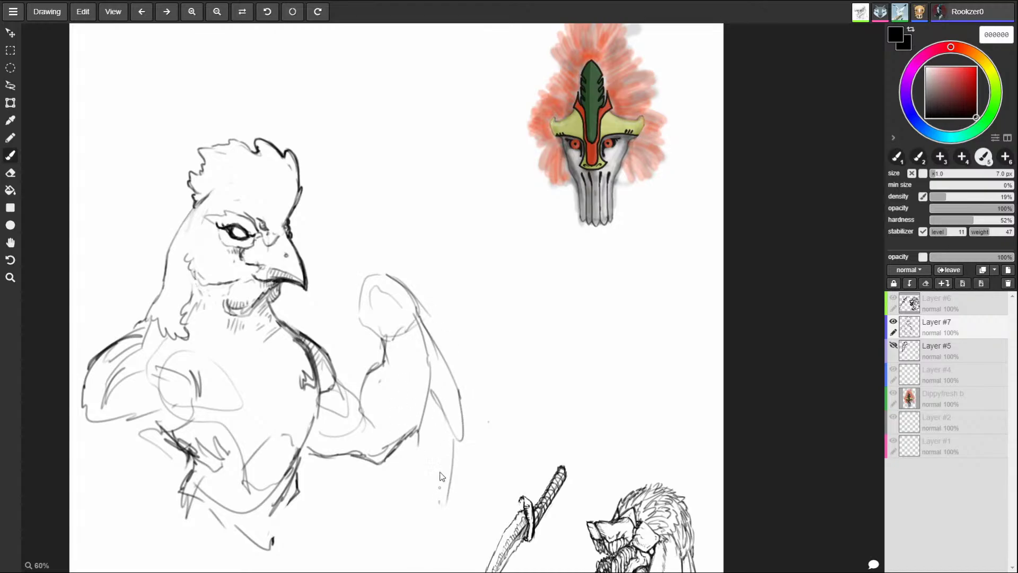
drag(426, 434, 440, 501)
mouse_move(399, 457)
mouse_down()
mouse_move(389, 470)
mouse_move(405, 512)
mouse_move(434, 442)
mouse_up()
- Block in the palm and back of the raised hand with firmer lines over the oval guide
drag(354, 255, 427, 307)
drag(399, 272, 412, 295)
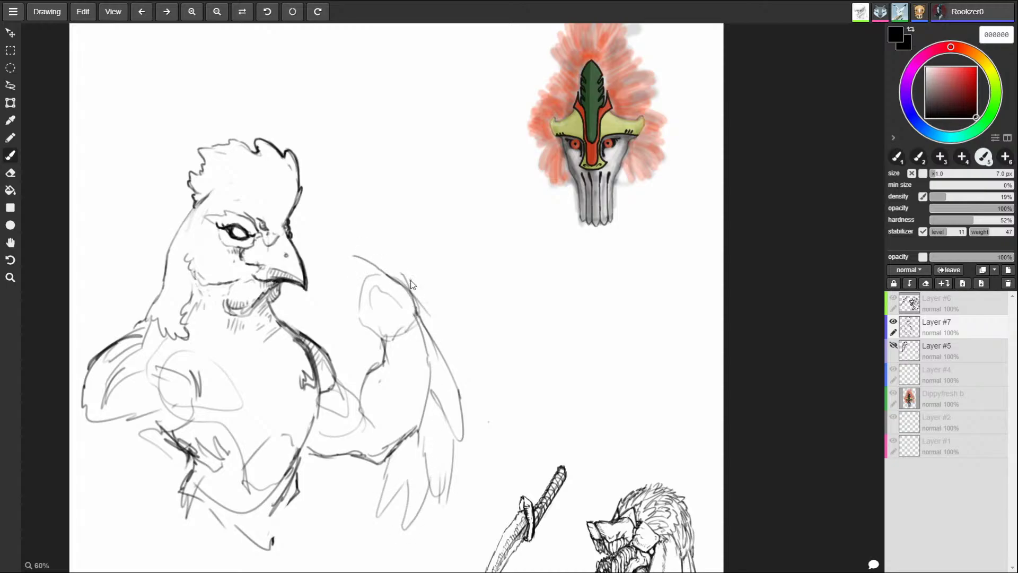
mouse_move(391, 335)
mouse_down()
mouse_move(365, 310)
mouse_move(374, 267)
mouse_move(415, 307)
mouse_up()
drag(376, 264, 418, 310)
drag(373, 269, 382, 324)
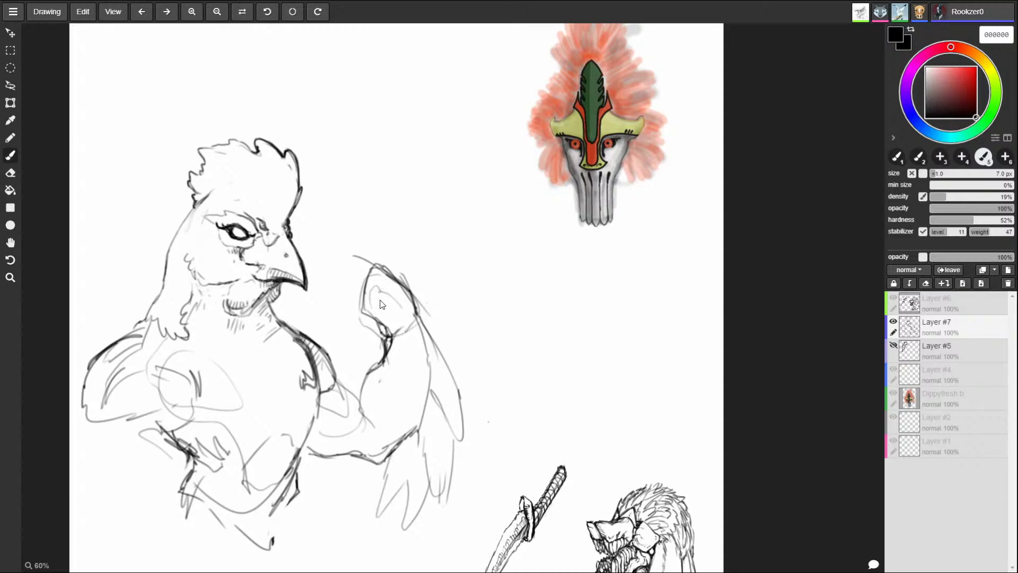
mouse_move(375, 321)
mouse_down()
mouse_move(360, 295)
mouse_move(370, 264)
mouse_up()
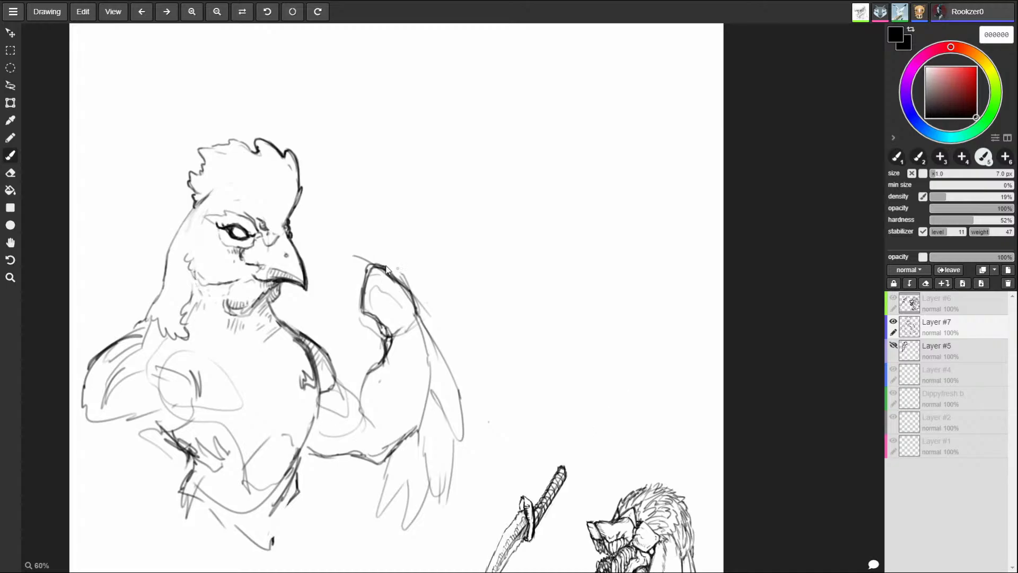
- Draw the curled, clawed fingers of the raised hand and erase the palm lines that overlap them
mouse_move(333, 253)
mouse_down()
mouse_move(344, 247)
mouse_move(364, 269)
mouse_up()
mouse_move(417, 307)
mouse_down()
mouse_move(379, 256)
mouse_move(349, 245)
mouse_move(366, 234)
mouse_move(343, 254)
mouse_move(335, 247)
mouse_move(338, 260)
mouse_up()
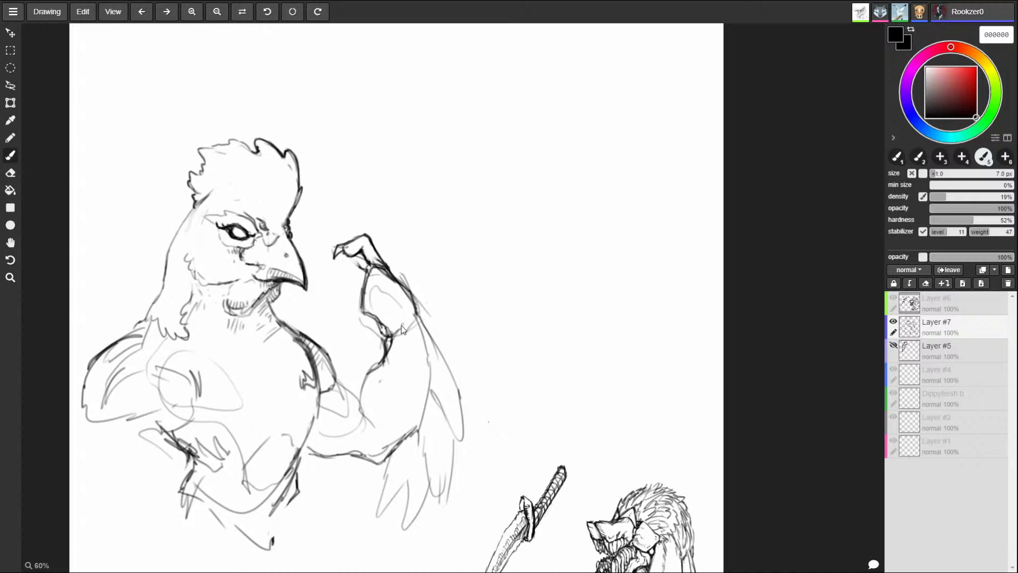
mouse_move(383, 286)
mouse_down()
mouse_move(371, 273)
mouse_move(385, 334)
mouse_move(363, 268)
mouse_move(361, 280)
mouse_move(351, 265)
mouse_move(338, 277)
mouse_move(339, 292)
mouse_up()
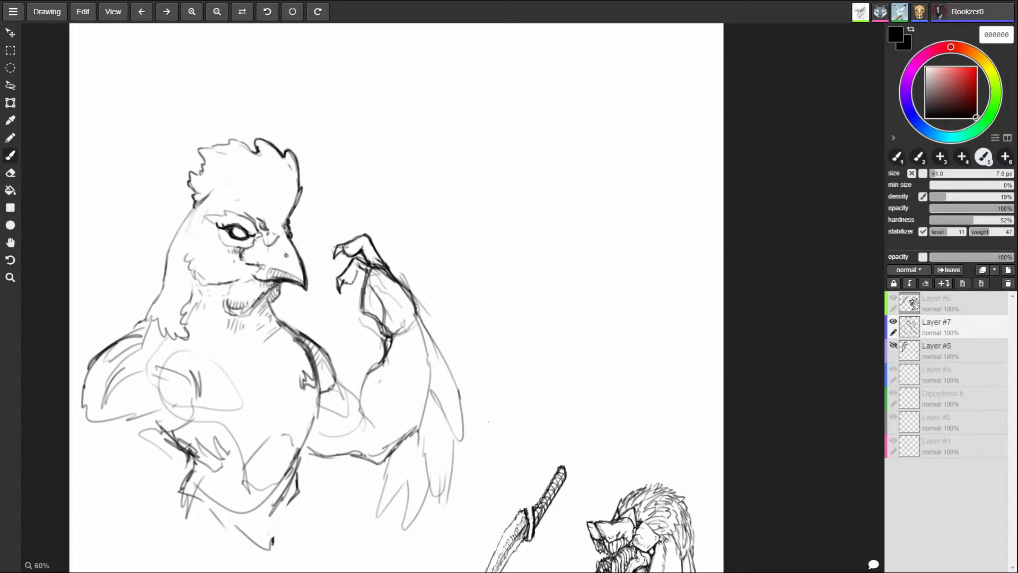
mouse_move(369, 285)
mouse_down()
mouse_move(371, 263)
mouse_move(361, 286)
mouse_move(385, 305)
mouse_up()
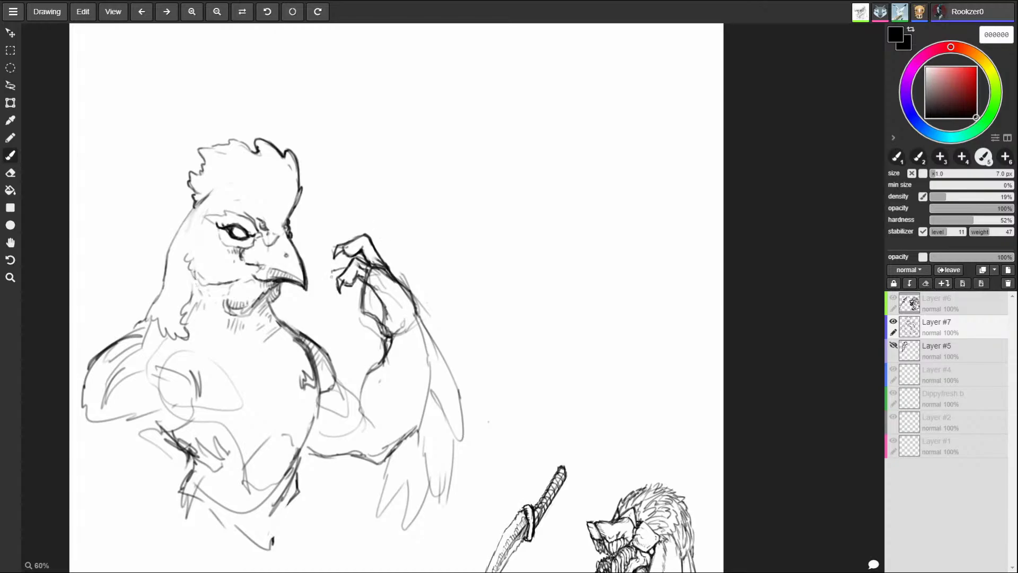
mouse_move(333, 269)
mouse_down()
mouse_move(330, 303)
mouse_move(358, 314)
mouse_move(368, 295)
mouse_move(378, 333)
mouse_up()
key(e)
key(b)
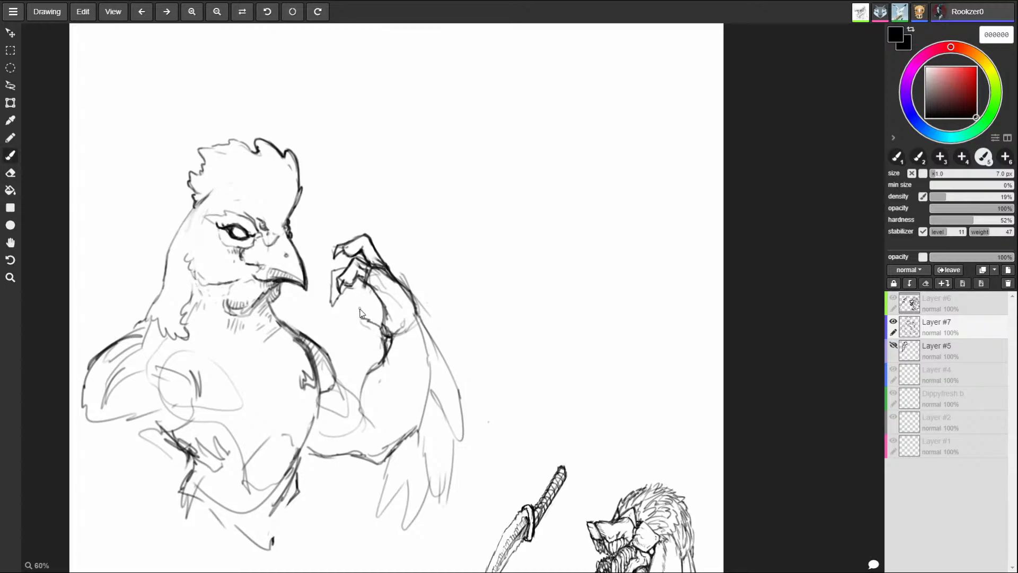
- Draw the clawed thumb curling in front of the palm and undo the last stray strokes
mouse_move(357, 296)
mouse_down()
mouse_move(353, 316)
mouse_move(371, 300)
mouse_move(366, 321)
mouse_up()
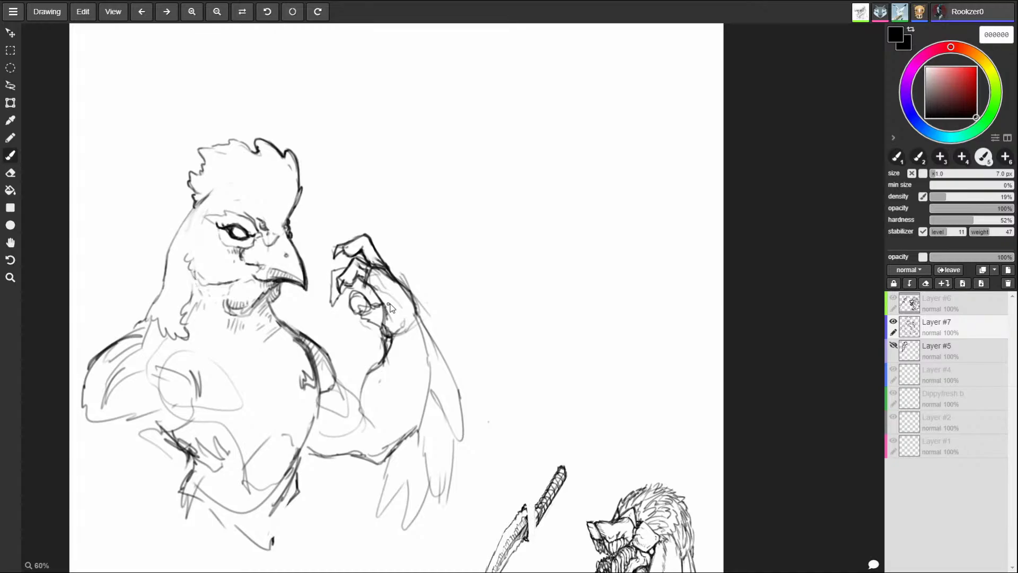
key(ctrl+z)
key(ctrl+z)
key(ctrl+z)
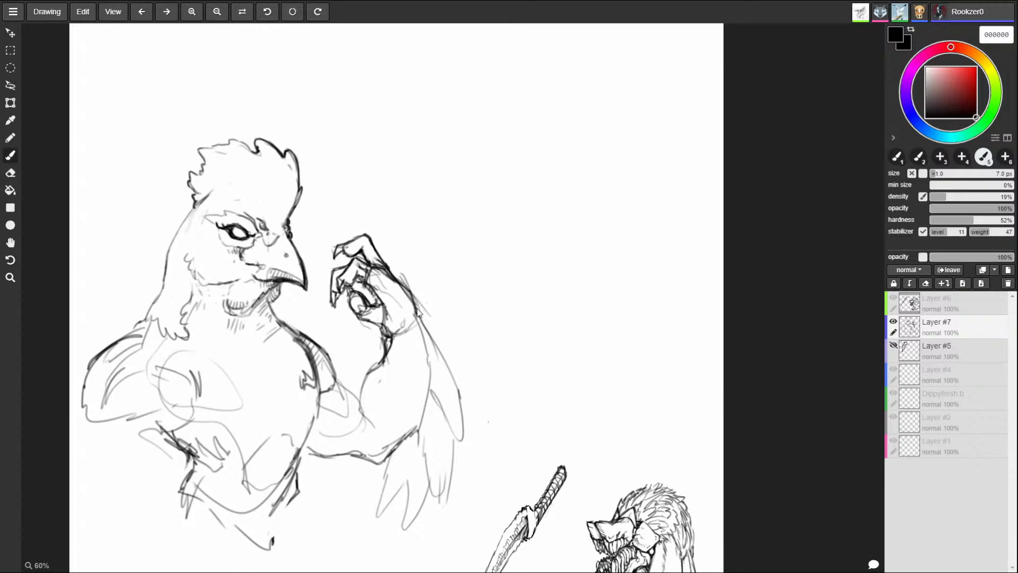
- Redraw the back of the hand from knuckle to wrist, erase the old guide lines and add finger lines inside the palm
drag(379, 255, 415, 311)
drag(391, 268, 438, 333)
key(e)
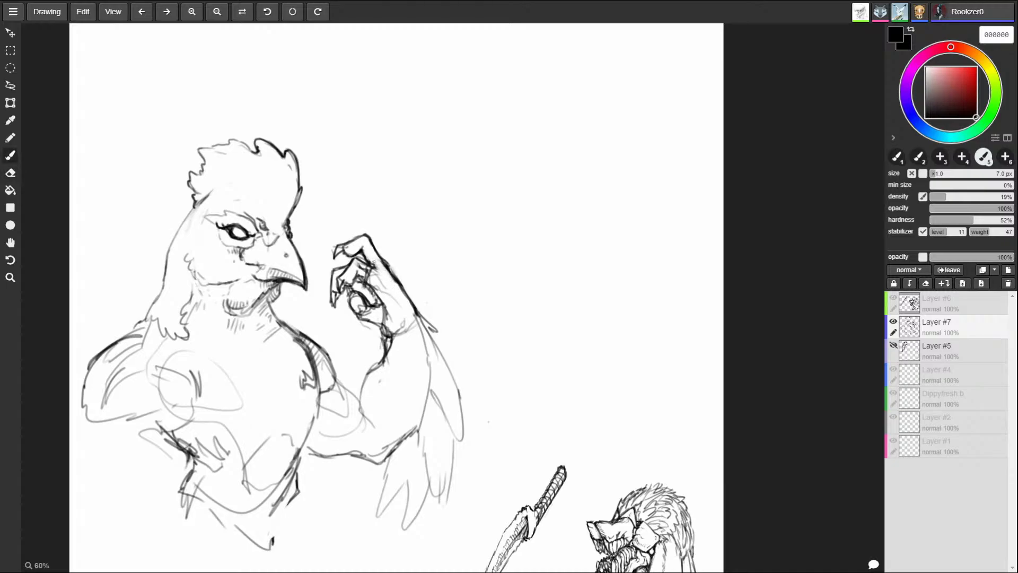
key(e)
key(b)
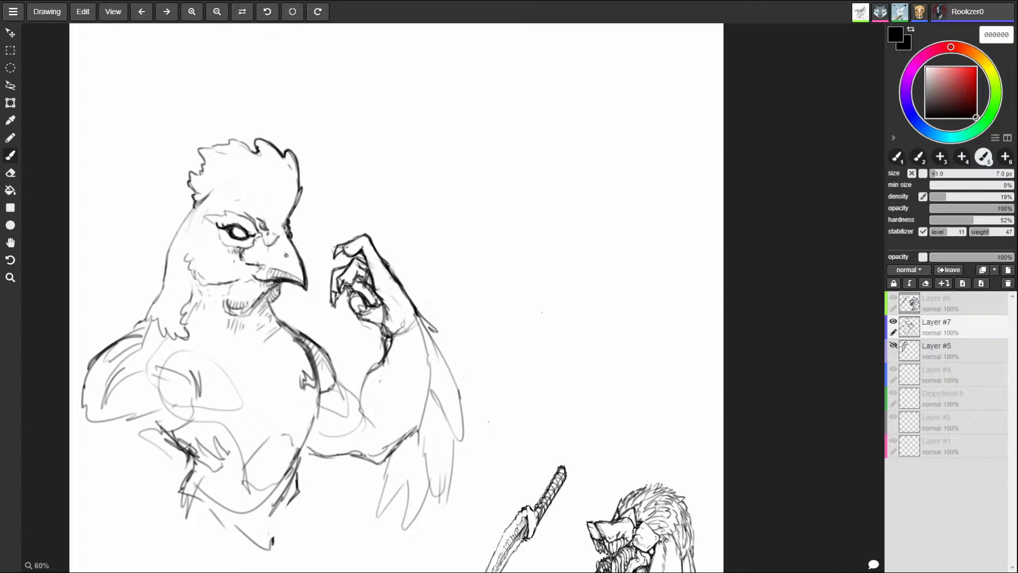
mouse_move(389, 271)
mouse_down()
mouse_move(358, 265)
mouse_move(355, 302)
mouse_up()
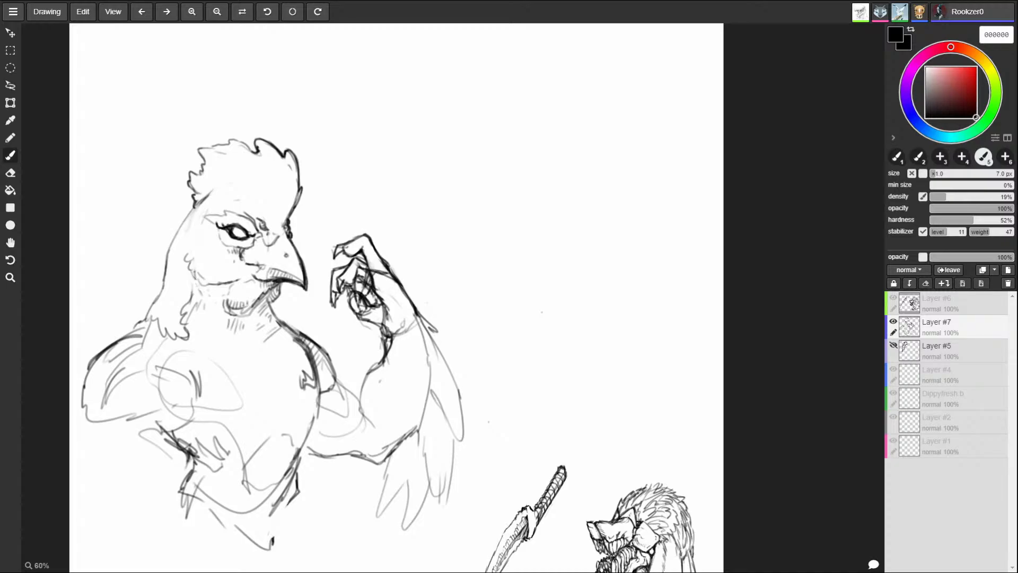
- Sketch a thick closed book in perspective with broad light grey lines in the empty area above the raised hand, undoing misplaced strokes
mouse_move(560, 58)
mouse_down()
mouse_move(461, 154)
mouse_move(589, 196)
mouse_move(560, 52)
mouse_move(698, 88)
mouse_move(614, 204)
mouse_up()
key(ctrl+z)
drag(677, 85, 597, 186)
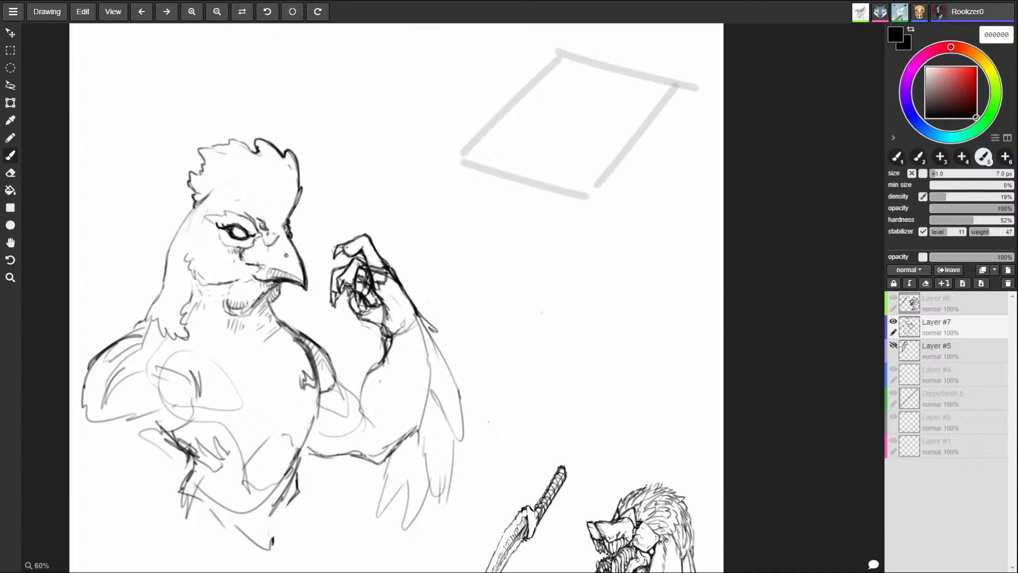
drag(455, 157, 448, 210)
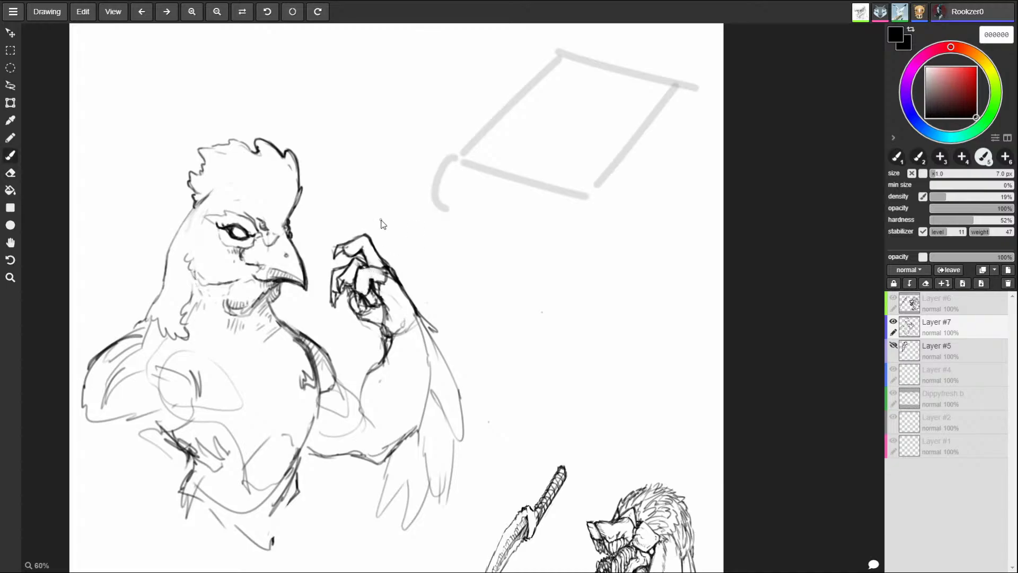
key(ctrl+z)
mouse_move(457, 157)
mouse_down()
mouse_move(461, 207)
mouse_move(598, 243)
mouse_up()
mouse_move(585, 201)
mouse_down()
mouse_move(587, 229)
mouse_move(597, 186)
mouse_up()
key(ctrl+z)
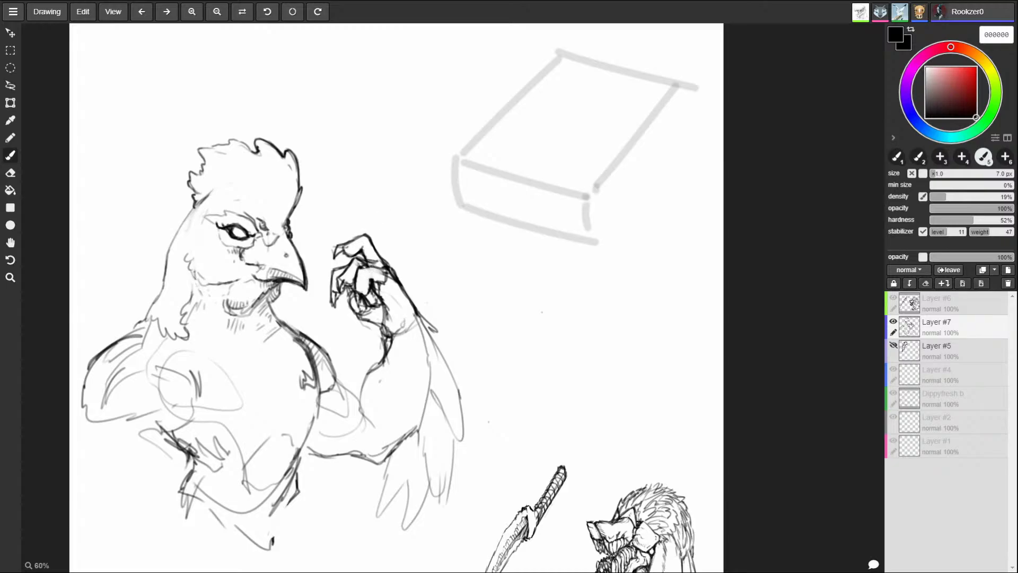
mouse_move(677, 88)
mouse_down()
mouse_move(680, 118)
mouse_move(590, 231)
mouse_up()
key(ctrl+z)
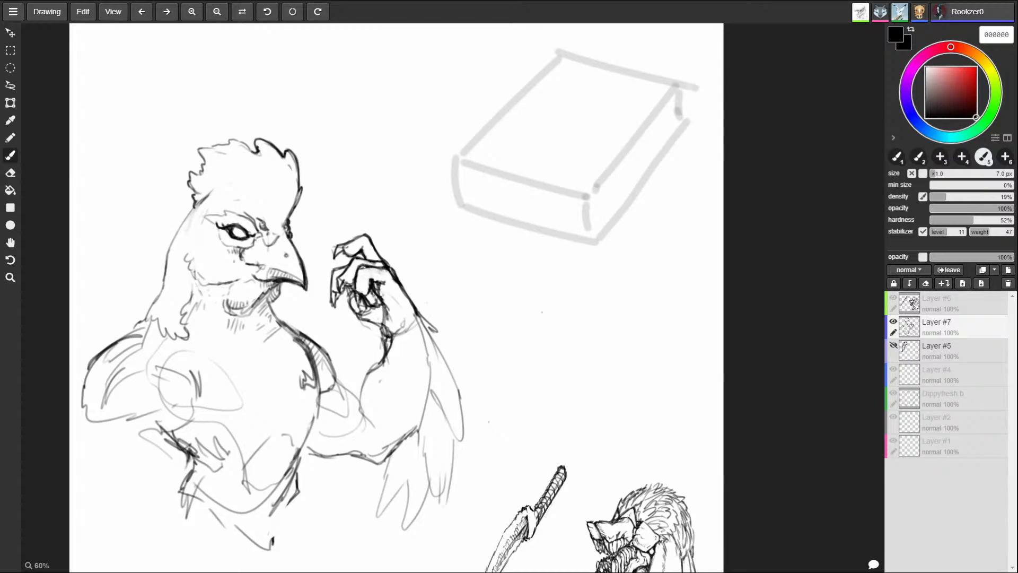
- Shade the hollow of the palm between the fingers and thumb with dark strokes
drag(393, 306, 387, 340)
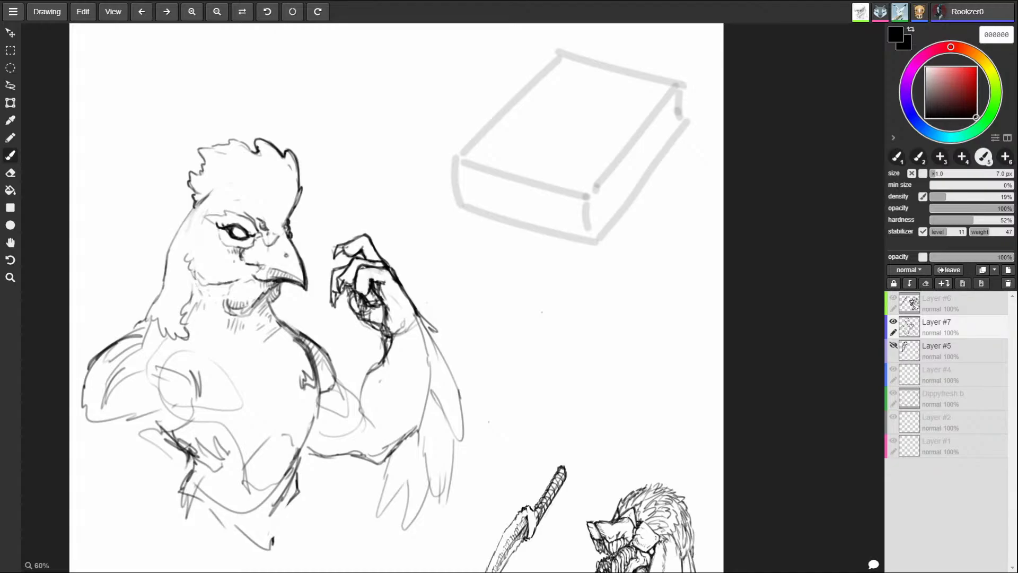
mouse_move(362, 297)
mouse_down()
mouse_move(356, 318)
mouse_move(385, 334)
mouse_up()
mouse_move(366, 291)
mouse_down()
mouse_move(358, 310)
mouse_move(375, 321)
mouse_move(350, 305)
mouse_move(369, 315)
mouse_move(354, 302)
mouse_move(365, 324)
mouse_up()
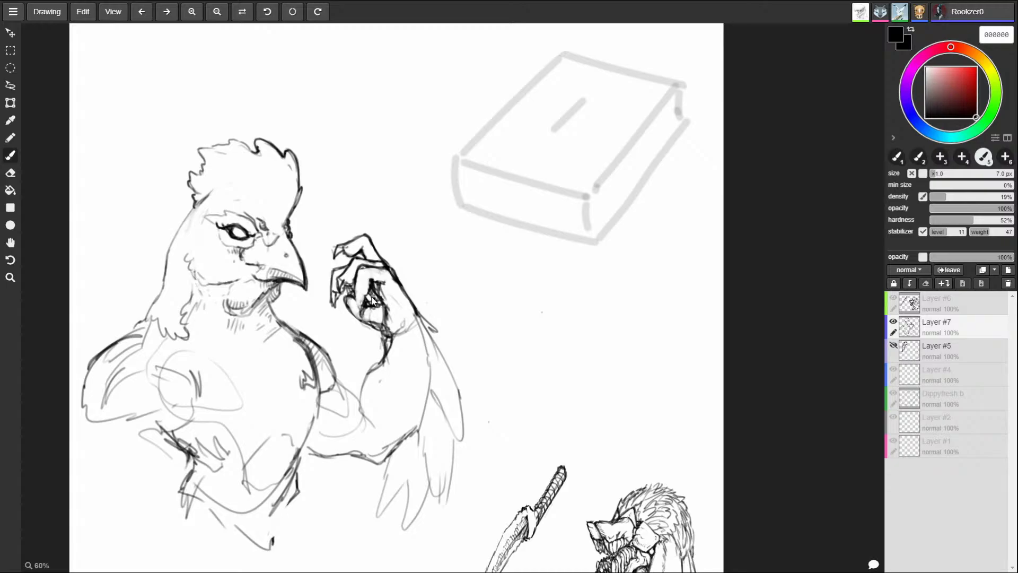
drag(377, 287, 371, 307)
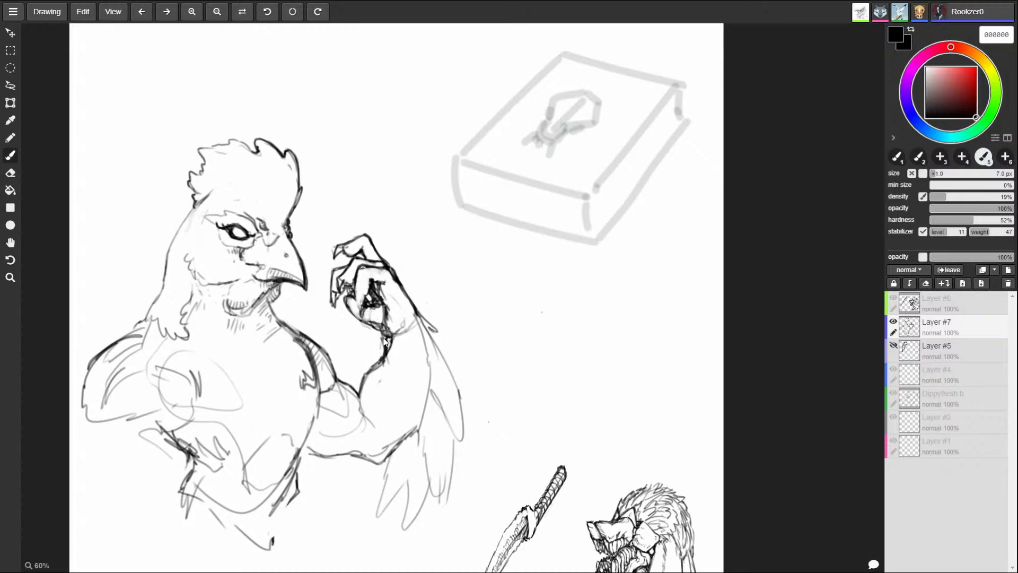
- Define the wrist and forearm with darker contours and add curved bands across the wrist and below the inner elbow
mouse_move(386, 342)
mouse_down()
mouse_move(414, 334)
mouse_move(418, 321)
mouse_up()
mouse_move(375, 371)
mouse_down()
mouse_move(416, 423)
mouse_move(429, 356)
mouse_move(425, 403)
mouse_move(391, 378)
mouse_move(420, 417)
mouse_move(410, 393)
mouse_up()
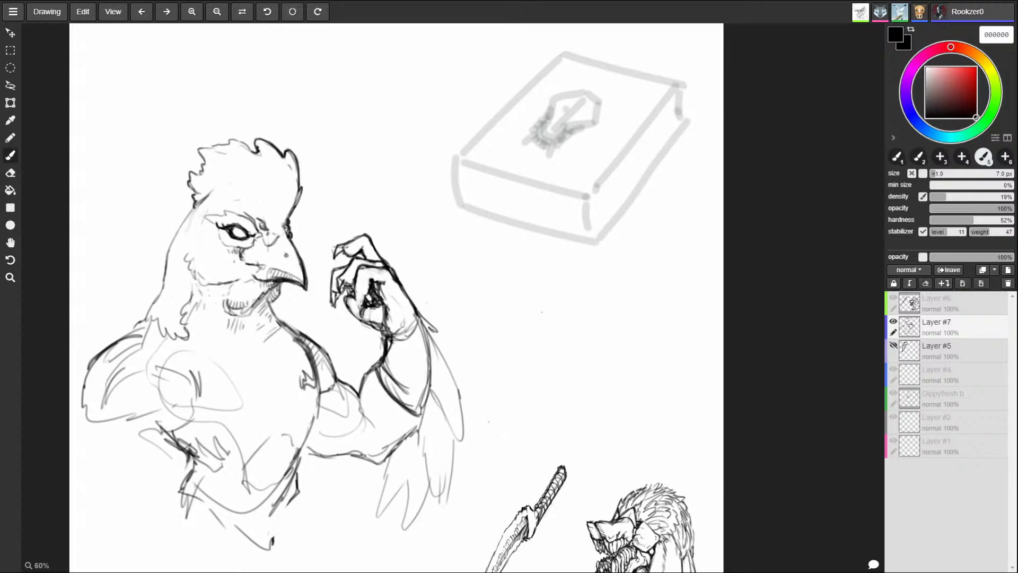
mouse_move(384, 334)
mouse_down()
mouse_move(414, 326)
mouse_move(413, 307)
mouse_up()
mouse_move(406, 318)
mouse_down()
mouse_move(413, 297)
mouse_move(395, 329)
mouse_move(403, 312)
mouse_move(382, 328)
mouse_move(377, 304)
mouse_move(345, 312)
mouse_move(360, 316)
mouse_move(368, 301)
mouse_up()
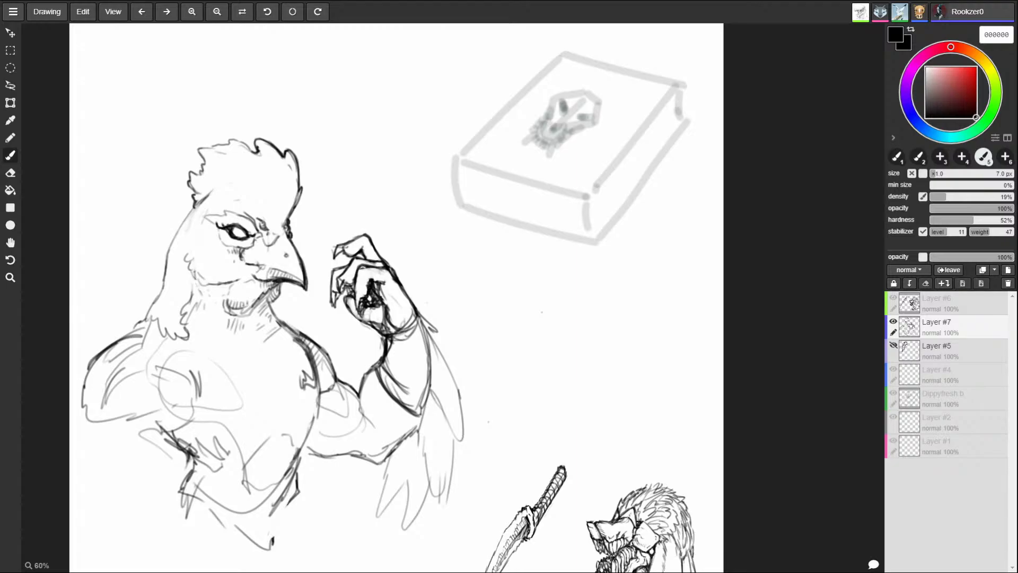
- Add curved scale bands along the back of the hand and the clawed fingers
mouse_move(365, 286)
mouse_down()
mouse_move(354, 313)
mouse_move(358, 302)
mouse_up()
mouse_move(372, 266)
mouse_down()
mouse_move(356, 284)
mouse_move(382, 281)
mouse_move(411, 322)
mouse_up()
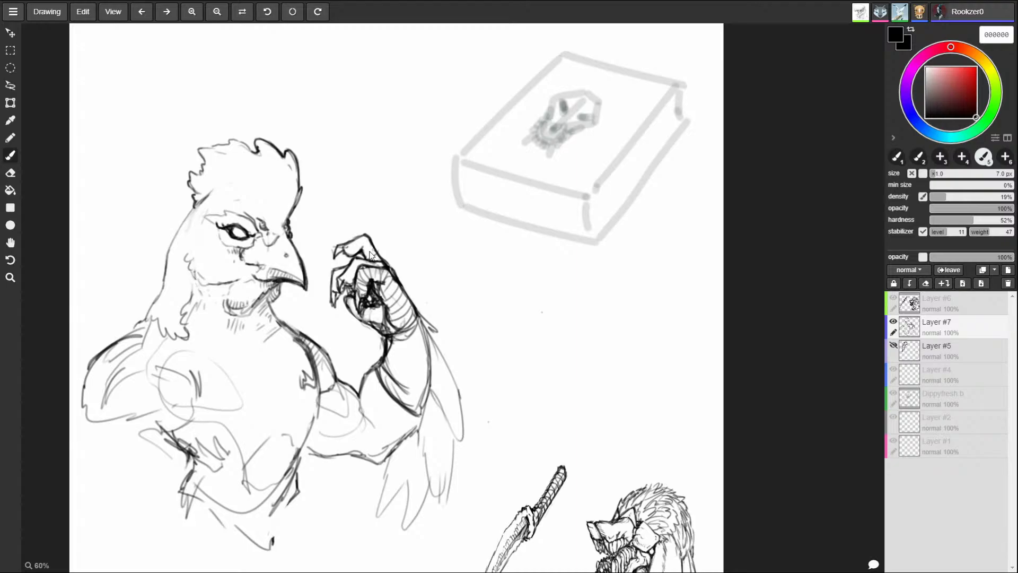
drag(367, 239, 351, 282)
mouse_move(348, 268)
mouse_down()
mouse_move(353, 279)
mouse_move(364, 266)
mouse_up()
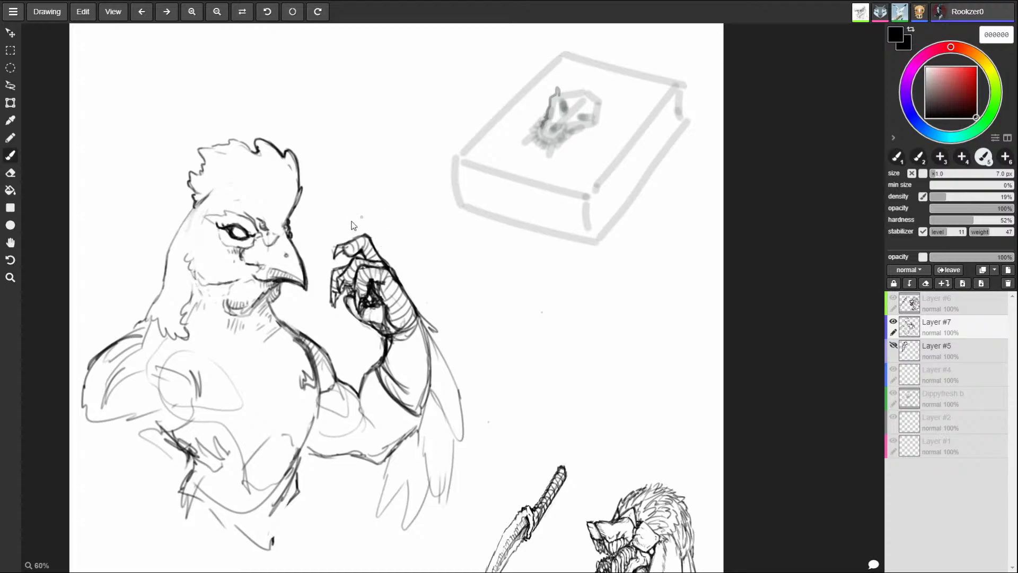
- Erase the stray speck above the raised knuckle and touch up the top finger's outline
key(e)
key(b)
key(e)
key(b)
key(e)
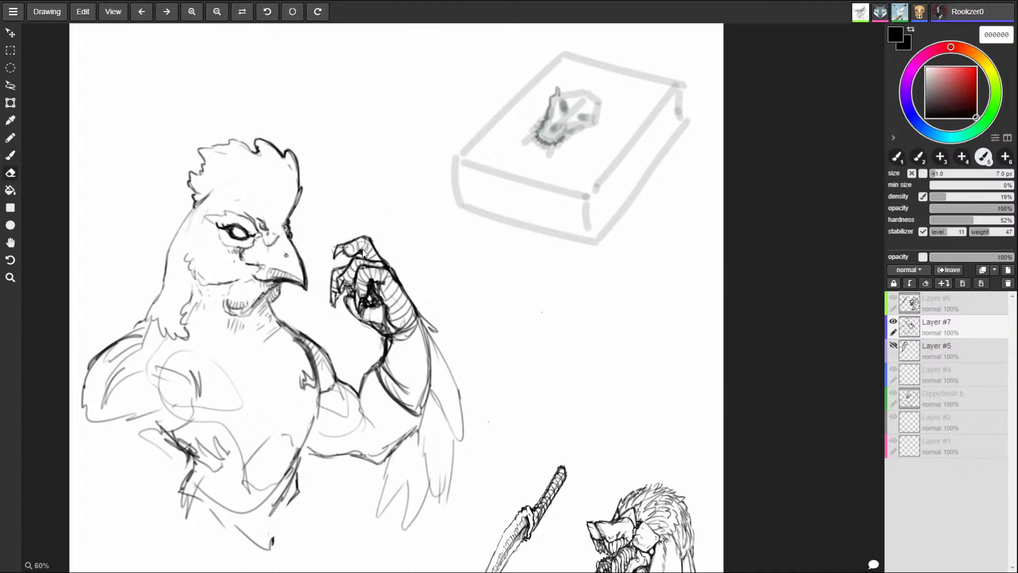
- Strengthen the contour along the torso's side, add short chest strokes, and rough in the lowered arm below the near shoulder
key(b)
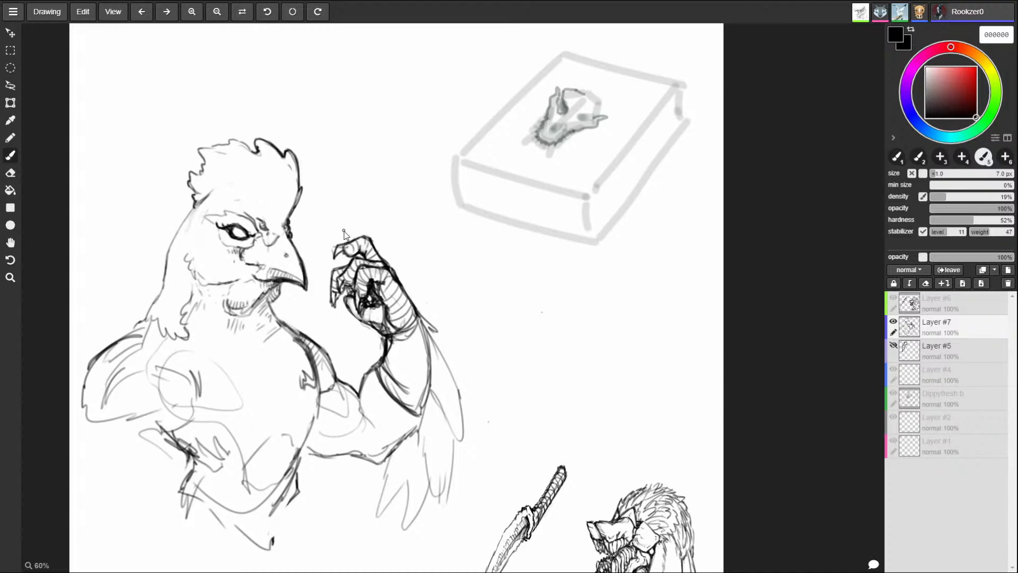
mouse_move(313, 353)
mouse_down()
mouse_move(317, 451)
mouse_move(300, 477)
mouse_up()
drag(275, 344, 298, 422)
mouse_move(85, 427)
mouse_down()
mouse_move(147, 417)
mouse_move(124, 454)
mouse_move(129, 466)
mouse_move(109, 484)
mouse_up()
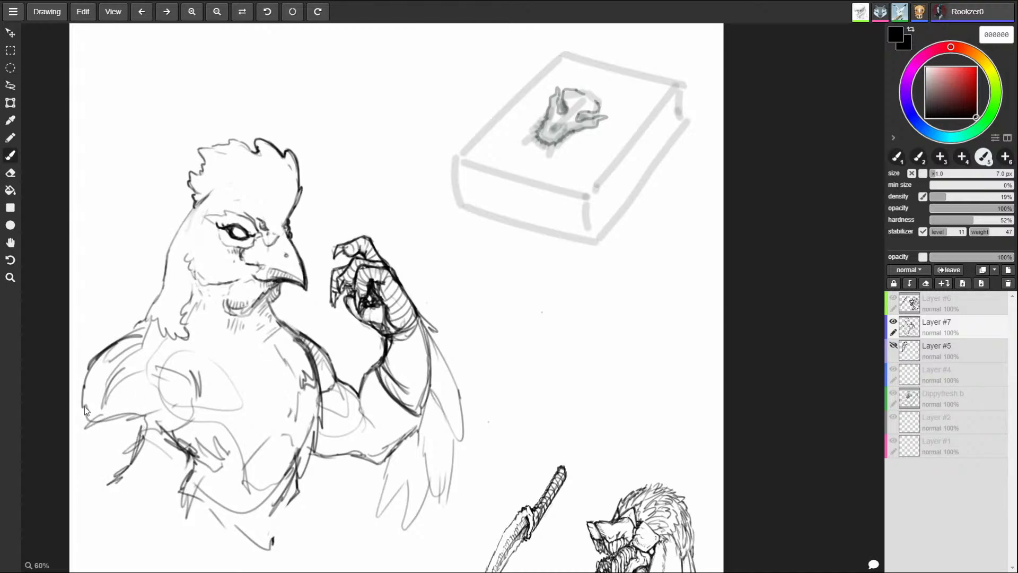
drag(82, 393, 73, 414)
- Extend the torso's side contour down to the waist and erase the rough construction lines across the abdomen
mouse_move(319, 424)
mouse_down()
mouse_move(306, 513)
mouse_move(292, 521)
mouse_up()
drag(310, 486, 297, 505)
key(e)
mouse_move(288, 468)
mouse_down()
mouse_move(298, 468)
mouse_move(287, 501)
mouse_move(244, 535)
mouse_move(271, 503)
mouse_move(217, 523)
mouse_move(196, 497)
mouse_up()
key(b)
key(e)
key(b)
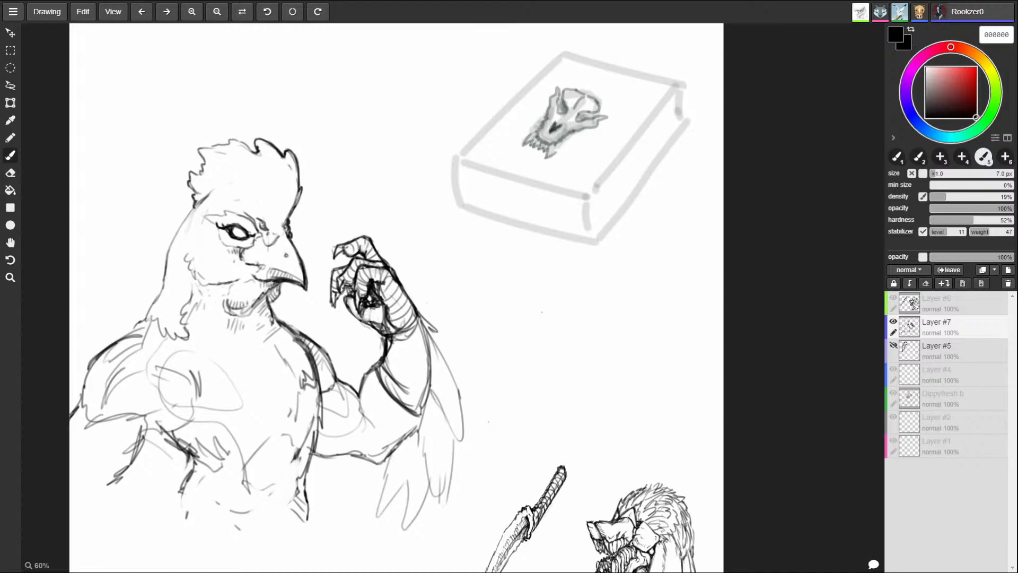
- Darken the far shoulder's contour and draw curling swirl ornaments across the banded forearm guard
mouse_move(292, 324)
mouse_down()
mouse_move(330, 352)
mouse_move(304, 318)
mouse_move(316, 343)
mouse_up()
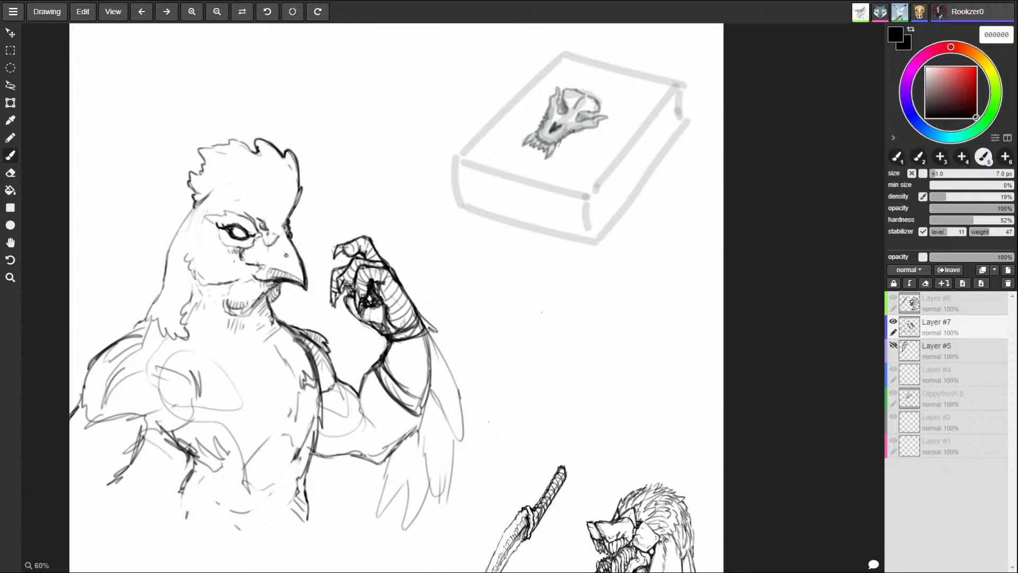
drag(604, 327, 579, 446)
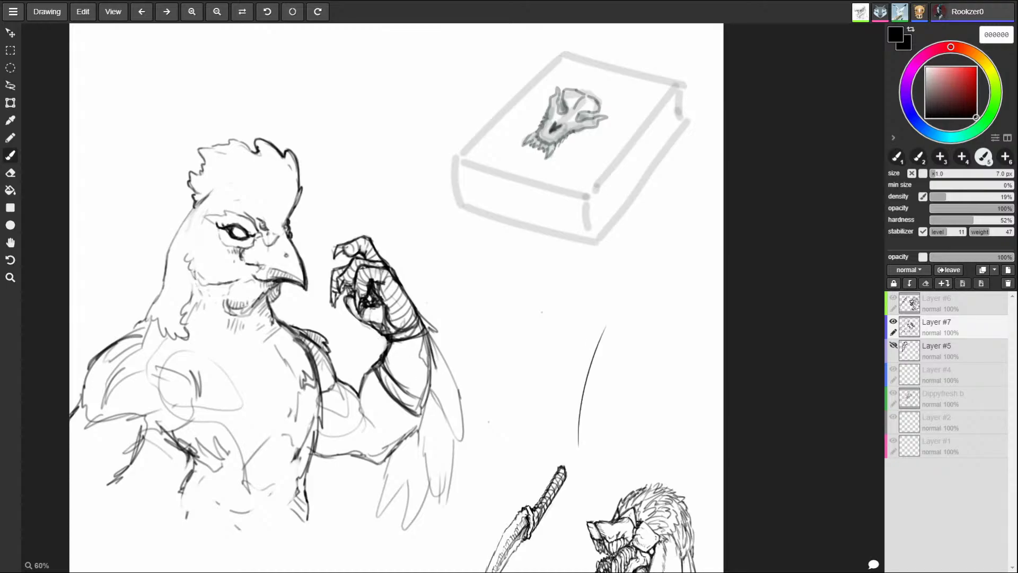
key(ctrl+z)
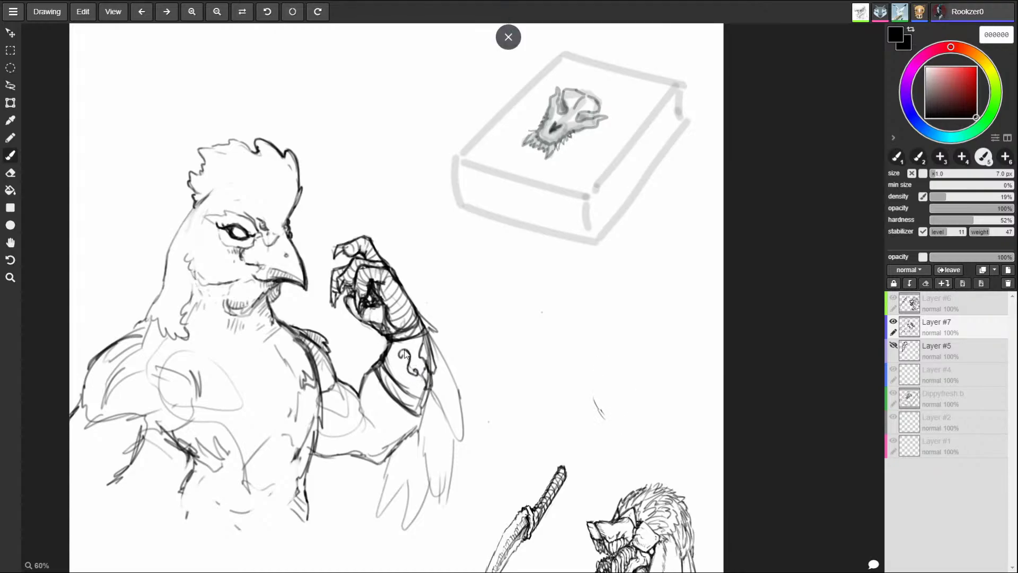
mouse_move(403, 356)
mouse_down()
mouse_move(418, 377)
mouse_move(395, 353)
mouse_move(400, 369)
mouse_up()
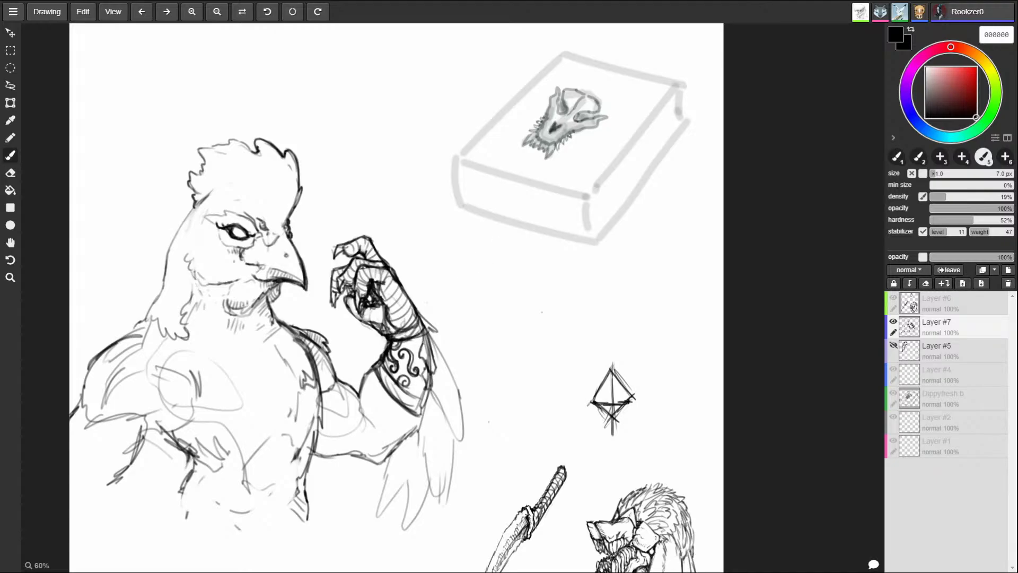
drag(405, 378, 420, 383)
drag(413, 344, 398, 363)
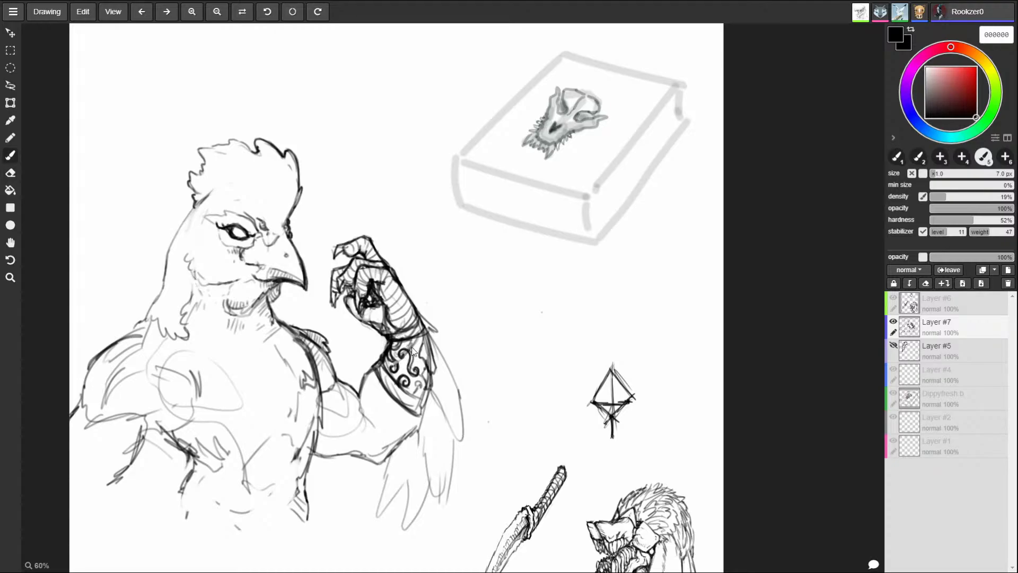
- Erase part of the upper swirl on the forearm guard and undo the trial strokes along the forearm's outer edge
key(e)
mouse_move(416, 342)
mouse_down()
mouse_move(388, 366)
mouse_move(411, 367)
mouse_move(404, 354)
mouse_move(399, 361)
mouse_up()
key(b)
mouse_move(432, 327)
mouse_down()
mouse_move(430, 382)
mouse_move(429, 367)
mouse_up()
key(ctrl+z)
key(ctrl+z)
key(ctrl+z)
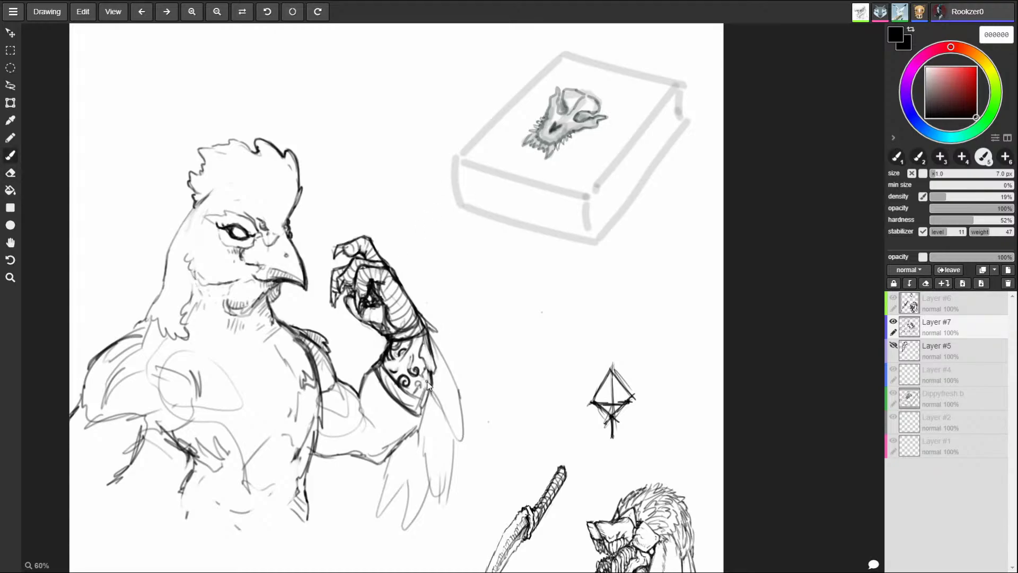
key(ctrl+z)
- Outline the long pointed feathers hanging from the forearm with dark, layered strokes
mouse_move(424, 326)
mouse_down()
mouse_move(459, 392)
mouse_move(463, 439)
mouse_up()
mouse_move(430, 390)
mouse_down()
mouse_move(449, 432)
mouse_move(438, 415)
mouse_move(422, 466)
mouse_move(450, 461)
mouse_move(446, 440)
mouse_move(462, 441)
mouse_up()
drag(460, 400, 466, 452)
mouse_move(448, 371)
mouse_down()
mouse_move(461, 416)
mouse_move(461, 385)
mouse_up()
mouse_move(439, 348)
mouse_down()
mouse_move(459, 374)
mouse_move(465, 443)
mouse_move(434, 507)
mouse_up()
drag(436, 441, 415, 505)
mouse_move(414, 457)
mouse_down()
mouse_move(403, 469)
mouse_move(397, 457)
mouse_move(399, 470)
mouse_move(433, 503)
mouse_up()
drag(431, 491, 438, 502)
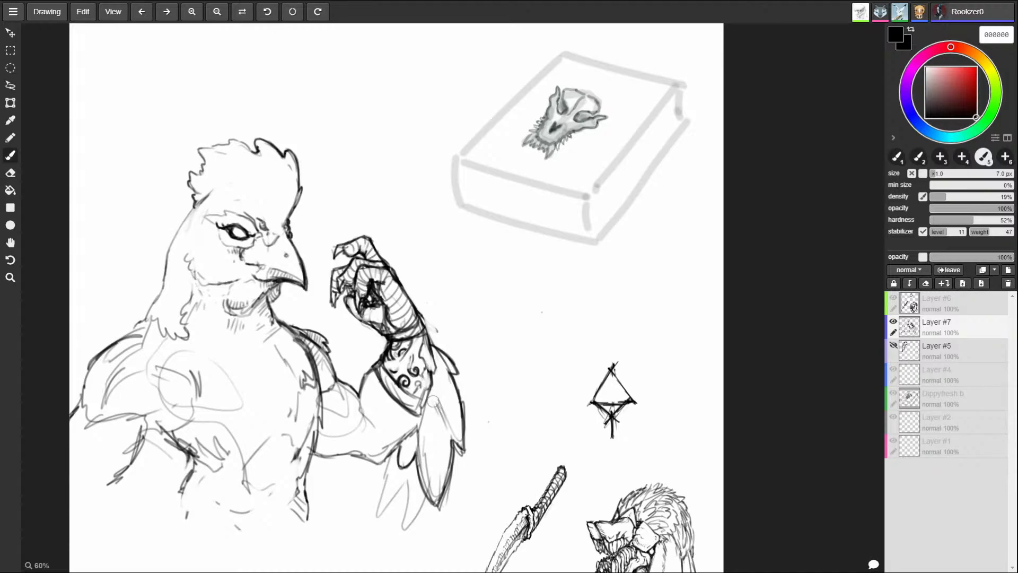
- Erase the faint guide lines inside and beside the outlined forearm feathers
key(e)
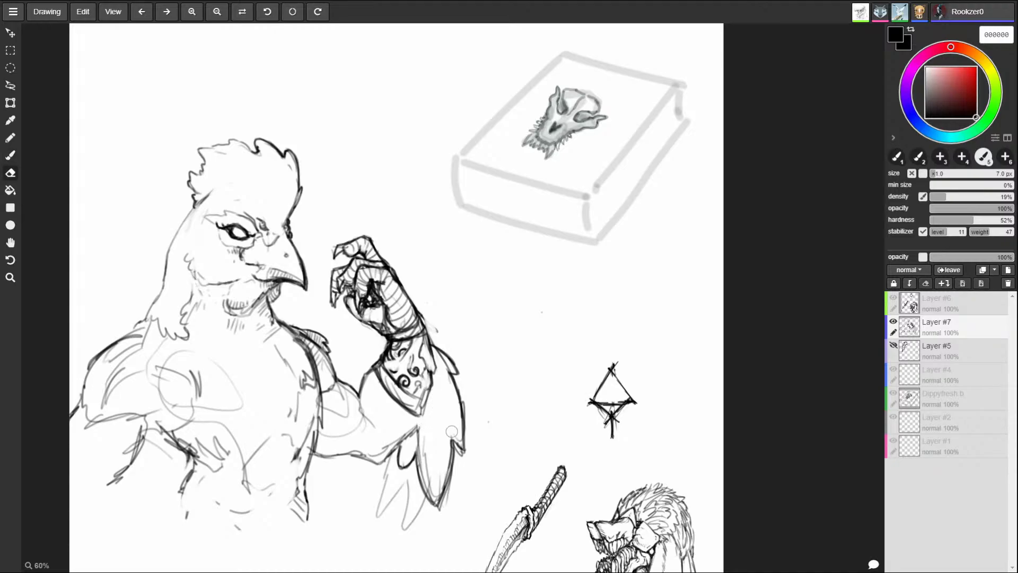
key(b)
key(e)
key(b)
key(e)
key(b)
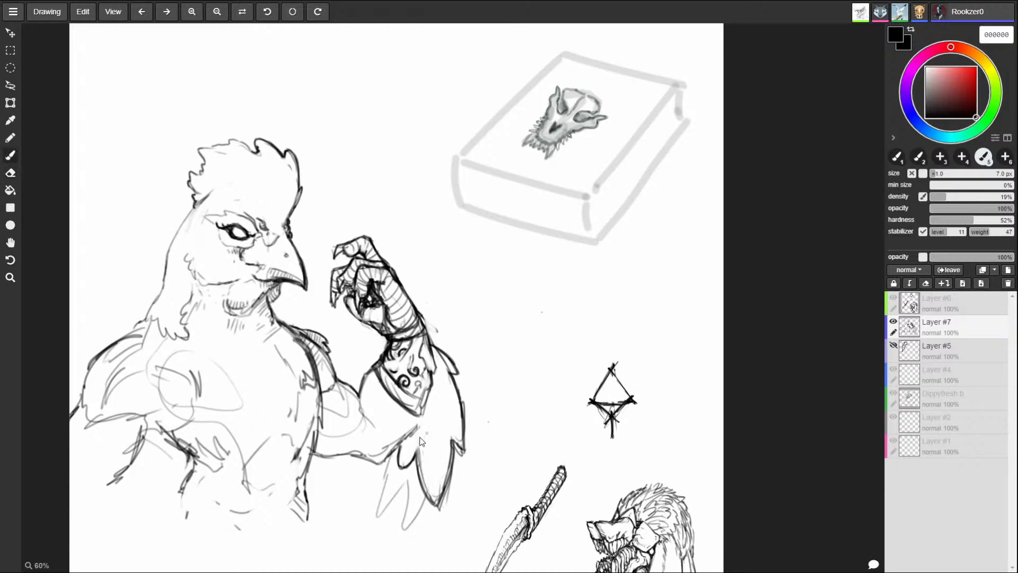
key(e)
mouse_move(395, 461)
mouse_down()
mouse_move(385, 509)
mouse_move(407, 528)
mouse_move(422, 501)
mouse_up()
key(b)
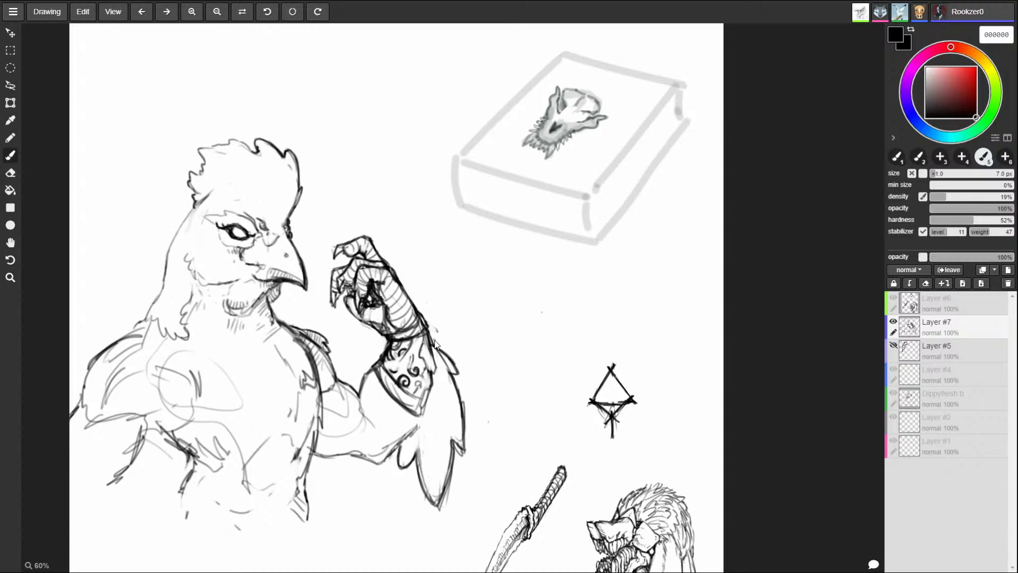
key(ctrl+z)
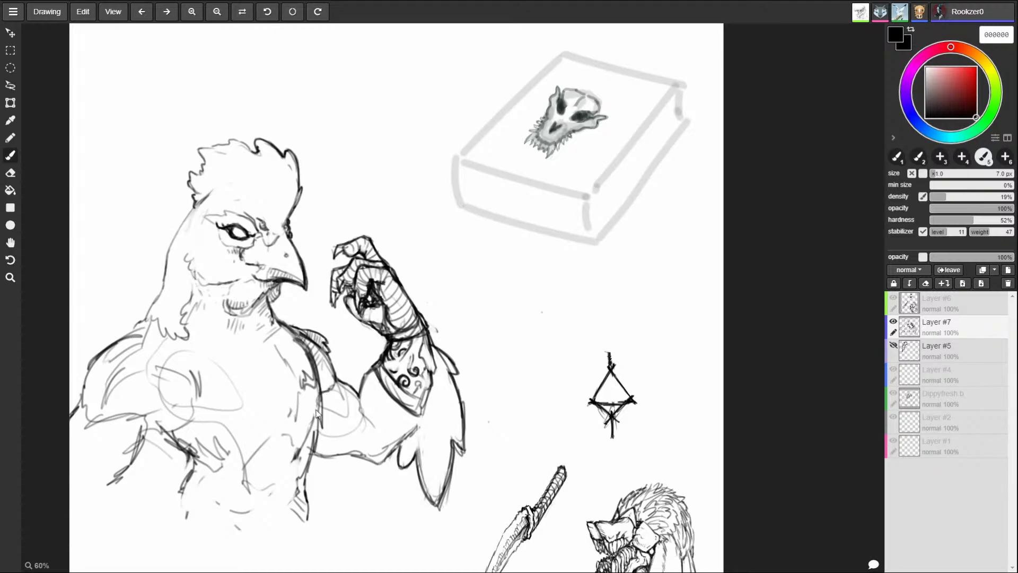
- Draw a thick double-edged band curving around the near shoulder from the neck to the armpit, and reinforce the shoulder's outer contour
mouse_move(328, 402)
mouse_down()
mouse_move(321, 422)
mouse_move(366, 400)
mouse_up()
drag(135, 327, 153, 321)
mouse_move(156, 329)
mouse_down()
mouse_move(172, 336)
mouse_move(153, 320)
mouse_move(183, 338)
mouse_move(204, 398)
mouse_up()
mouse_move(195, 344)
mouse_down()
mouse_move(203, 393)
mouse_move(169, 328)
mouse_move(139, 320)
mouse_move(185, 337)
mouse_move(142, 333)
mouse_move(185, 370)
mouse_move(194, 405)
mouse_move(184, 406)
mouse_move(201, 399)
mouse_up()
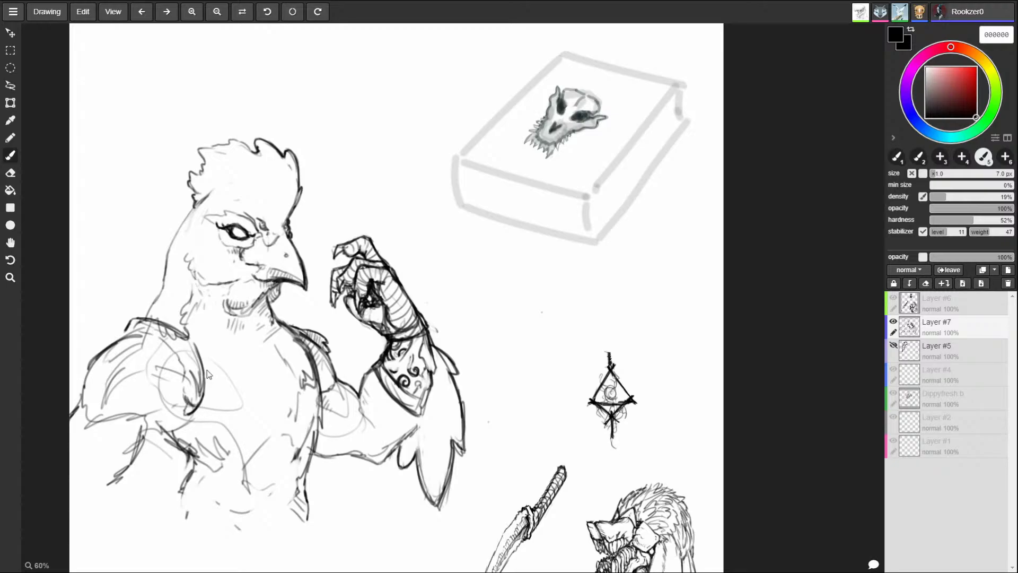
mouse_move(173, 350)
mouse_down()
mouse_move(192, 376)
mouse_move(193, 360)
mouse_move(130, 320)
mouse_up()
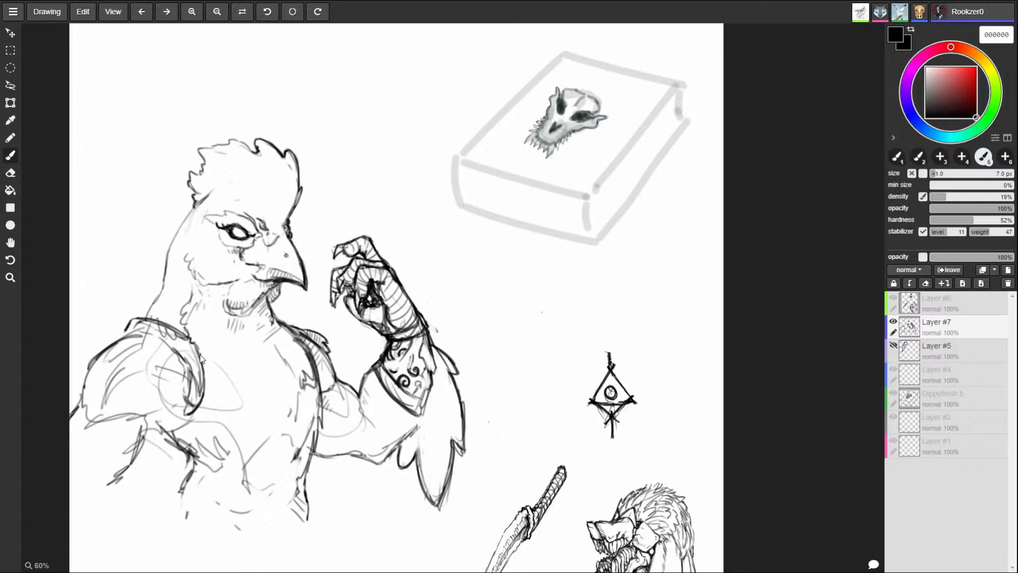
mouse_move(141, 336)
mouse_down()
mouse_move(185, 362)
mouse_move(192, 380)
mouse_move(179, 401)
mouse_move(183, 374)
mouse_up()
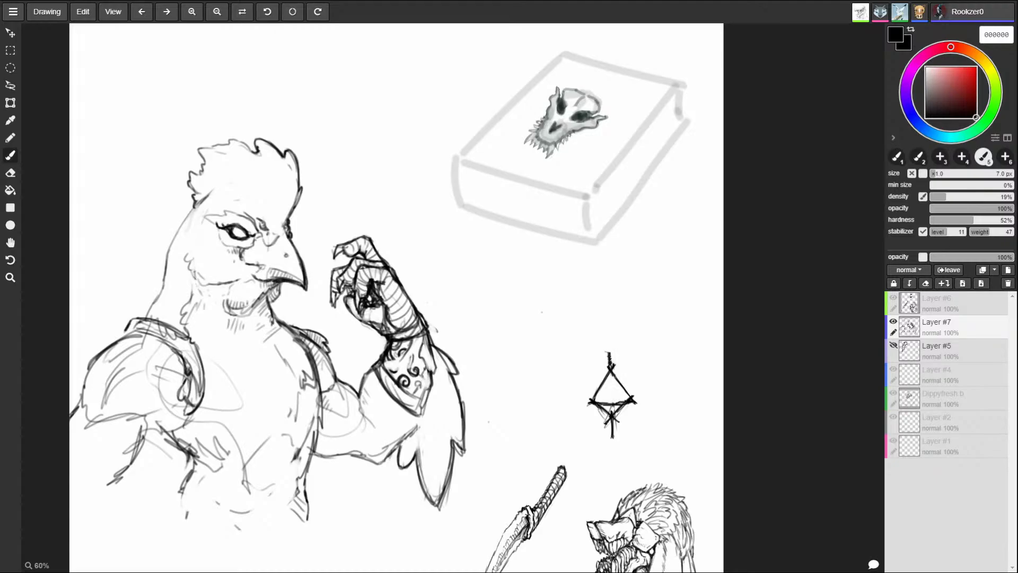
mouse_move(158, 428)
mouse_down()
mouse_move(177, 436)
mouse_move(168, 427)
mouse_up()
mouse_move(132, 330)
mouse_down()
mouse_move(85, 359)
mouse_move(73, 405)
mouse_up()
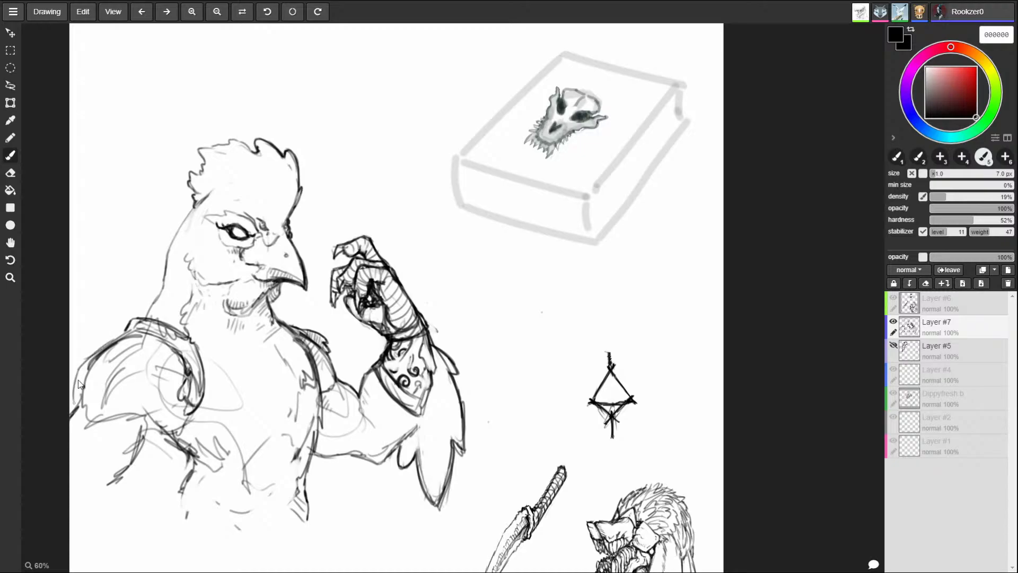
- Draw a diagonal strap from the shoulder band across the chest to the waist, and add small feather marks on the chest and brow
mouse_move(84, 361)
mouse_down()
mouse_move(72, 405)
mouse_move(81, 422)
mouse_move(167, 435)
mouse_move(221, 414)
mouse_up()
drag(233, 418, 253, 438)
drag(200, 416, 225, 384)
drag(217, 433, 239, 456)
drag(224, 401, 265, 439)
drag(227, 402, 298, 468)
mouse_move(307, 471)
mouse_down()
mouse_move(205, 395)
mouse_move(244, 449)
mouse_up()
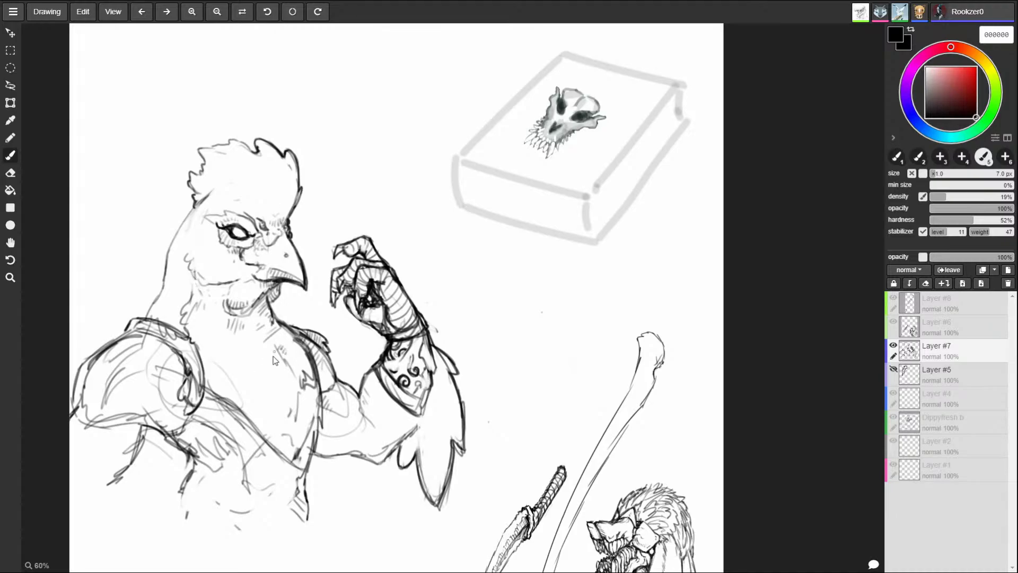
drag(265, 368, 288, 351)
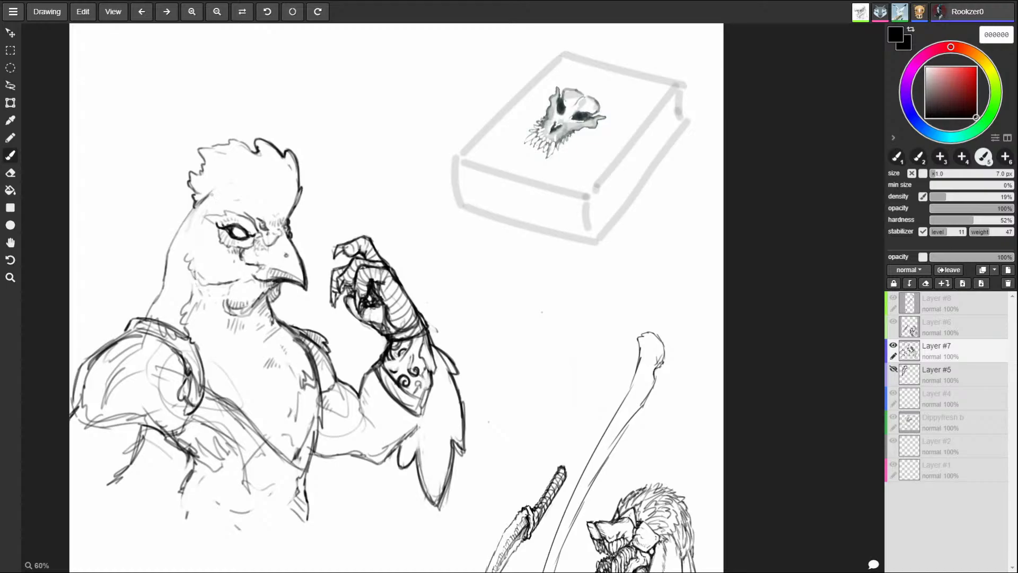
drag(211, 189, 249, 194)
- Add a new layer above the rooster drawing and leave the rooster's Layer #7 hidden
click(894, 345)
click(1007, 273)
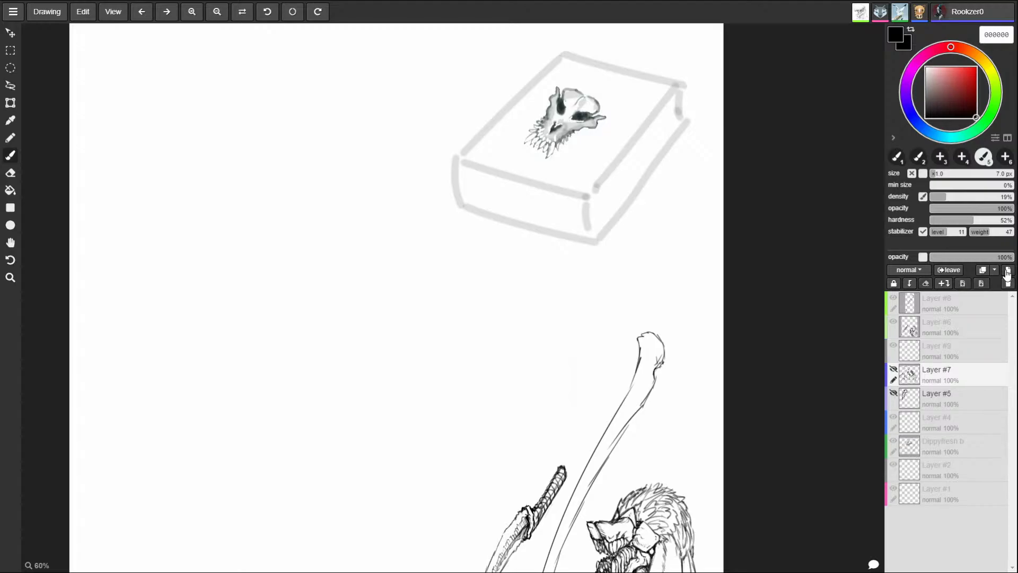
click(894, 369)
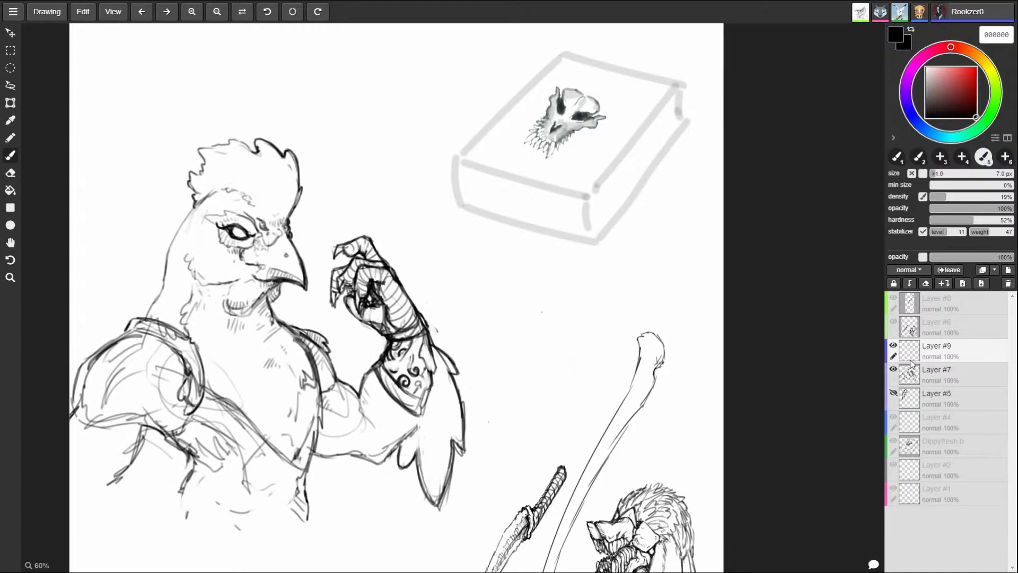
click(894, 369)
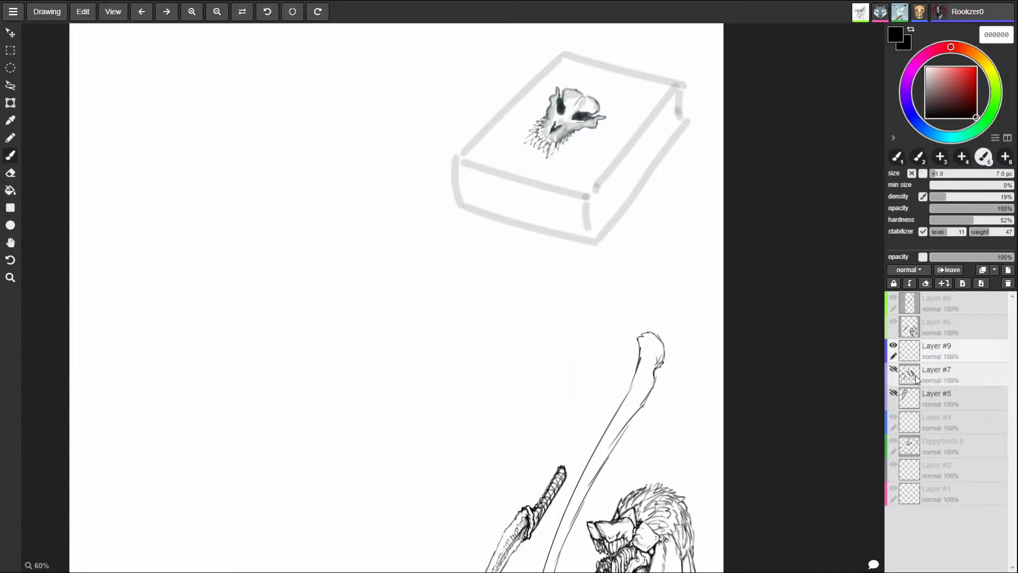
- Show Layer #5, try touching up the horned skull's horn tip, and undo the strokes with that layer hidden again
click(894, 394)
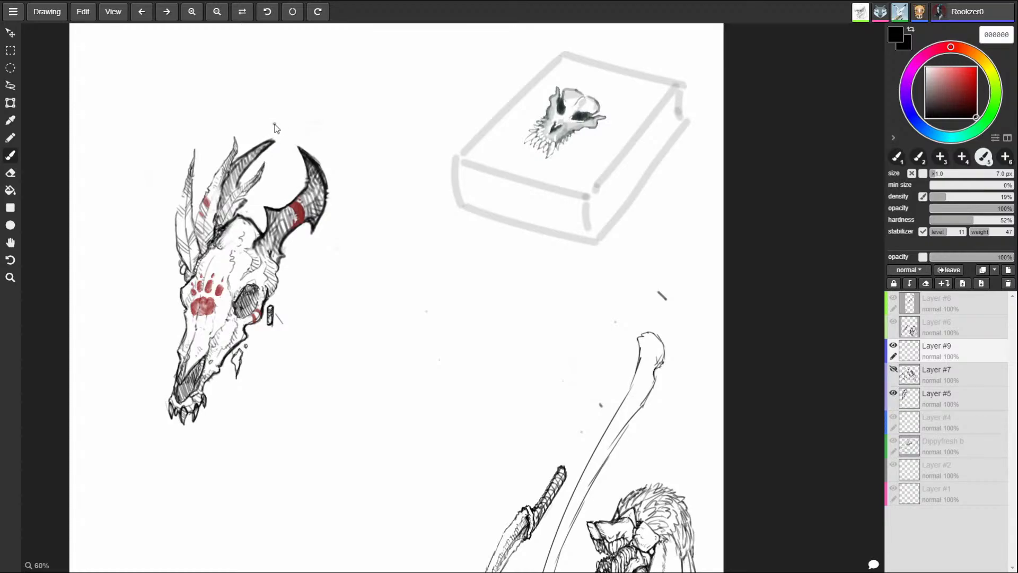
key(e)
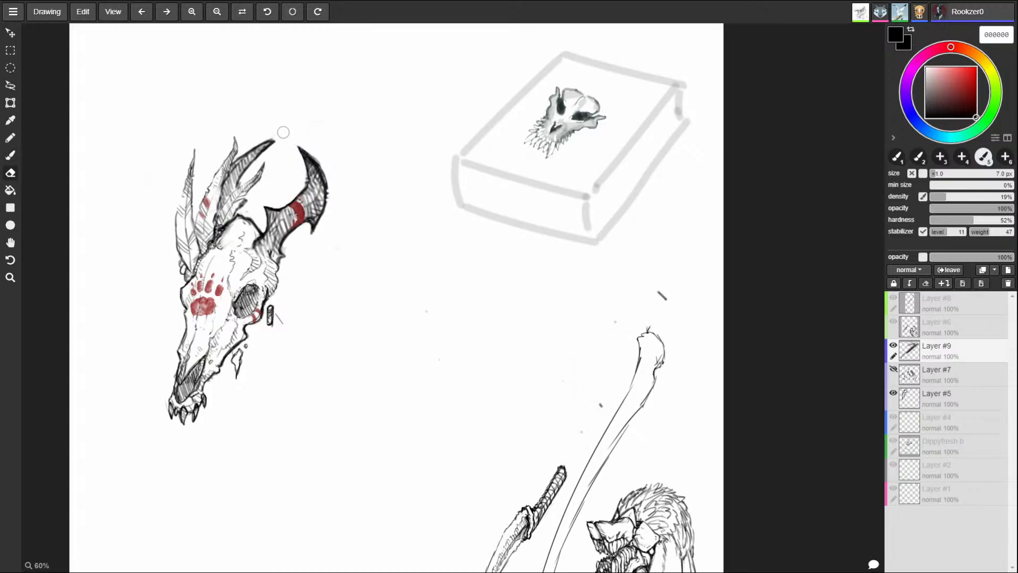
key(b)
key(Down)
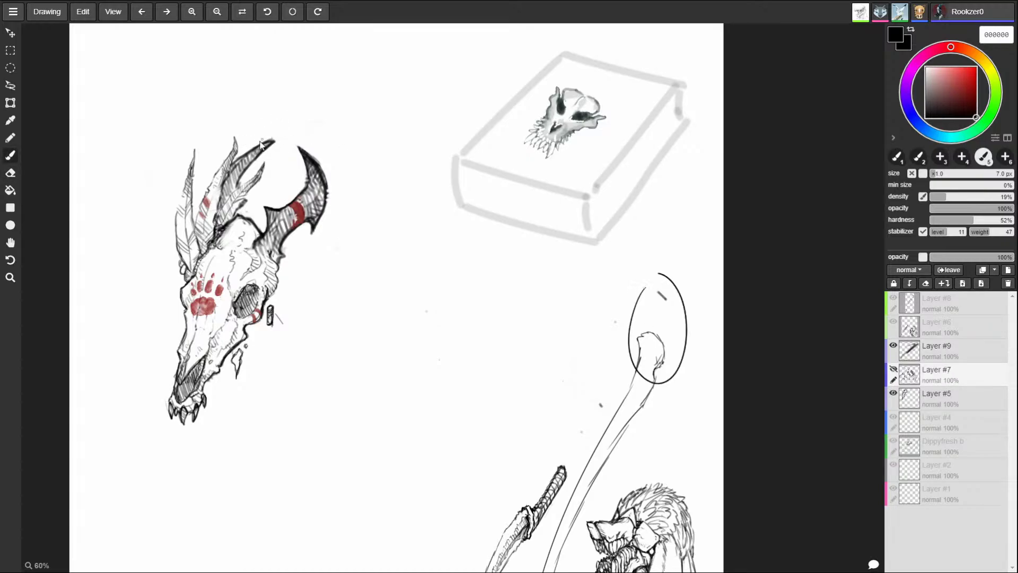
click(260, 144)
click(894, 347)
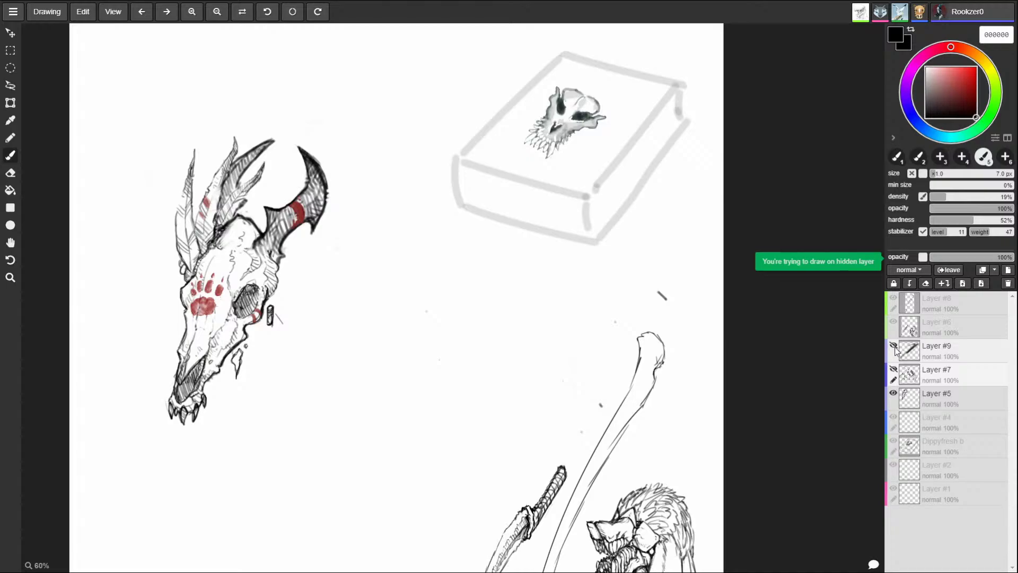
click(894, 347)
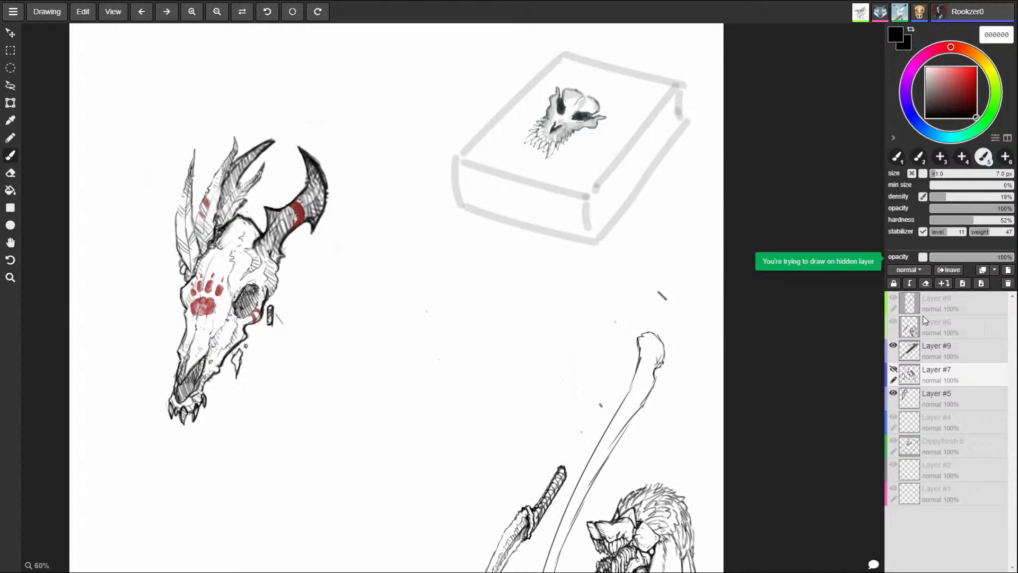
click(893, 393)
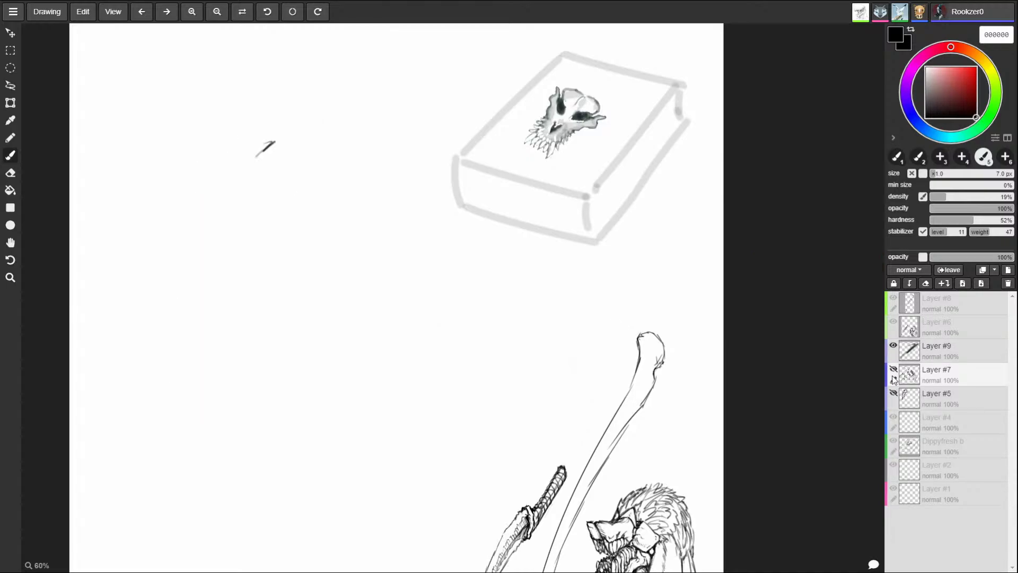
key(ctrl+z)
key(ctrl+z)
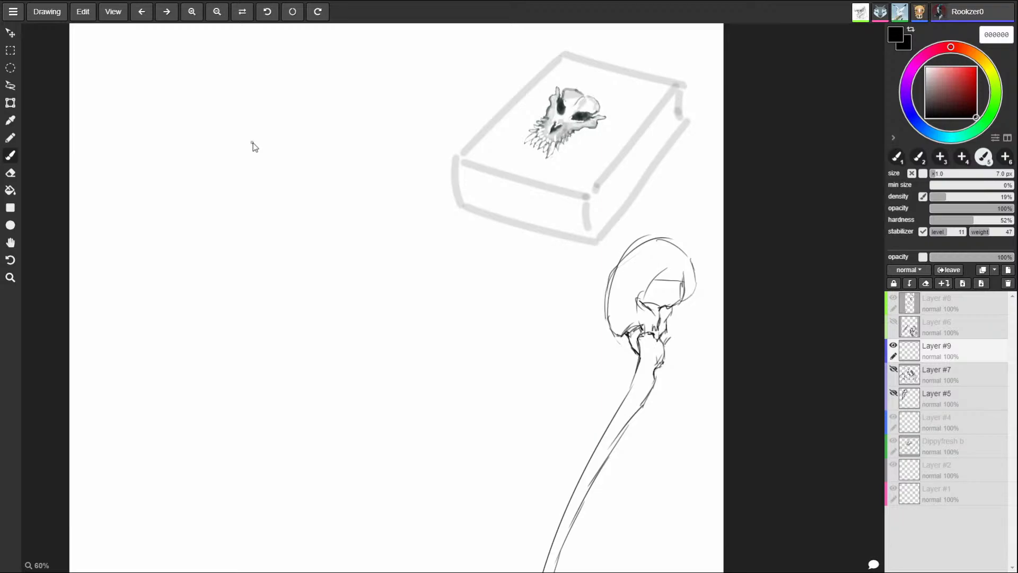
mouse_move(628, 283)
mouse_down()
mouse_move(624, 305)
mouse_move(628, 280)
mouse_move(635, 286)
mouse_up()
key(ctrl+z)
key(ctrl+z)
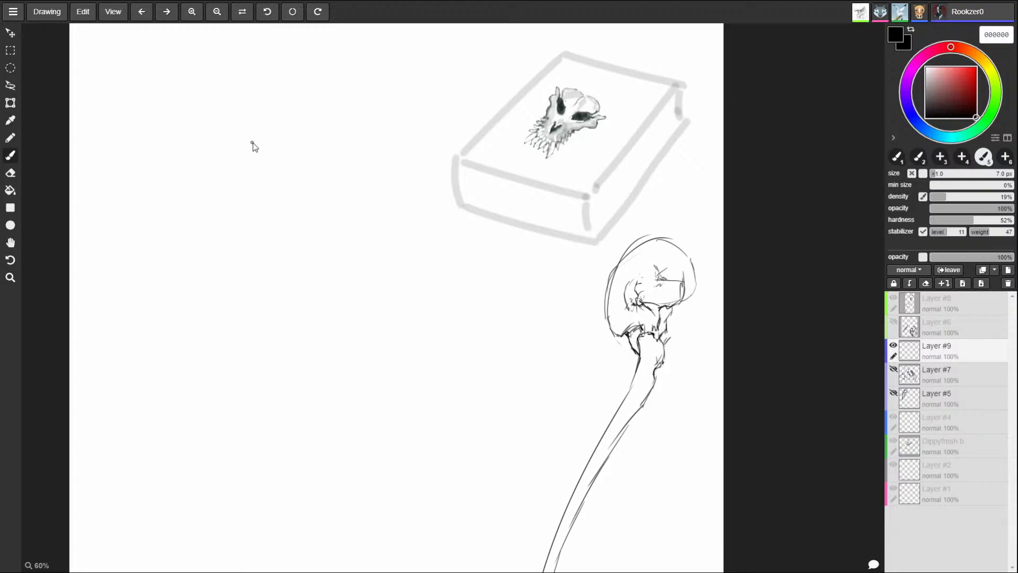
key(ctrl+z)
key(ctrl+y)
key(ctrl+z)
key(ctrl+y)
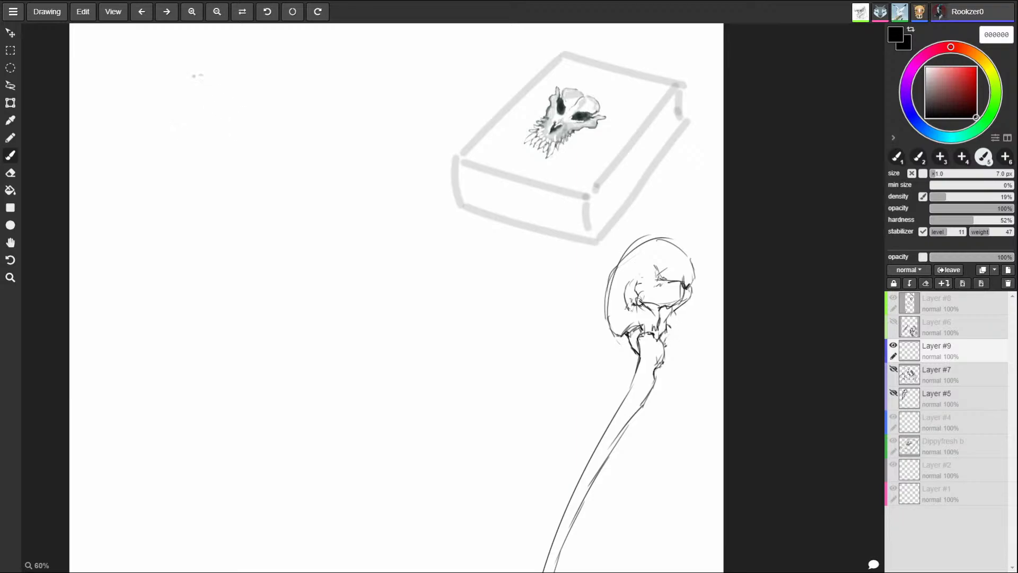
- Sketch an upright leg bone in the canvas's upper left, with a rounded joint head, slanting shaft and forked lower end
mouse_move(201, 75)
mouse_down()
mouse_move(187, 89)
mouse_move(203, 104)
mouse_move(213, 81)
mouse_move(234, 94)
mouse_move(176, 252)
mouse_up()
mouse_move(205, 106)
mouse_down()
mouse_move(213, 104)
mouse_move(171, 220)
mouse_up()
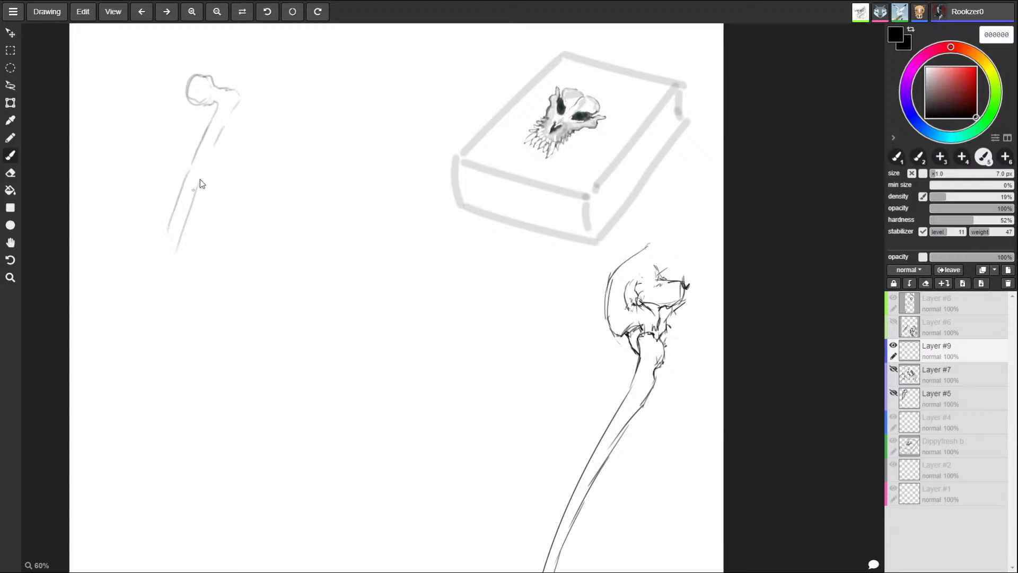
mouse_move(209, 159)
mouse_down()
mouse_move(180, 234)
mouse_move(158, 255)
mouse_move(185, 245)
mouse_move(182, 227)
mouse_move(170, 224)
mouse_move(153, 256)
mouse_move(169, 252)
mouse_up()
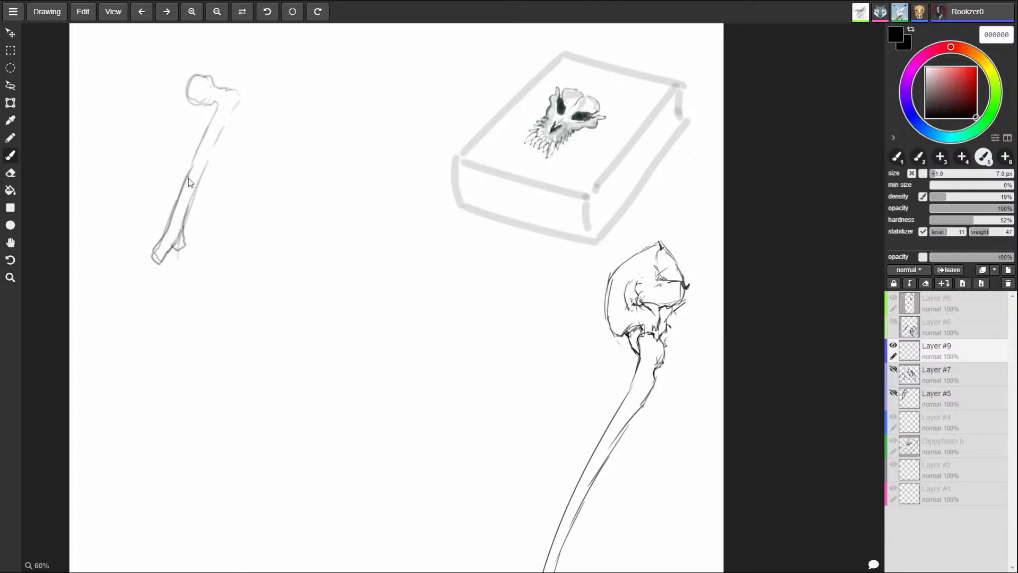
drag(210, 126, 197, 157)
mouse_move(218, 99)
mouse_down()
mouse_move(210, 128)
mouse_move(196, 73)
mouse_move(246, 101)
mouse_move(214, 151)
mouse_up()
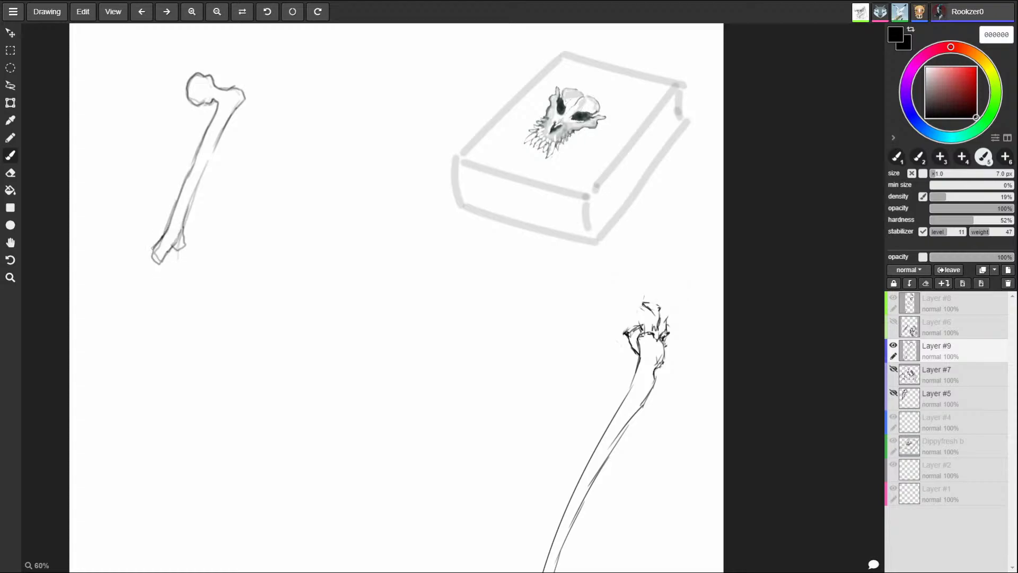
- Darken the bone's lower knobs and shaft edges, and add small texture marks inside its upper end
mouse_move(151, 248)
mouse_down()
mouse_move(158, 268)
mouse_move(184, 248)
mouse_up()
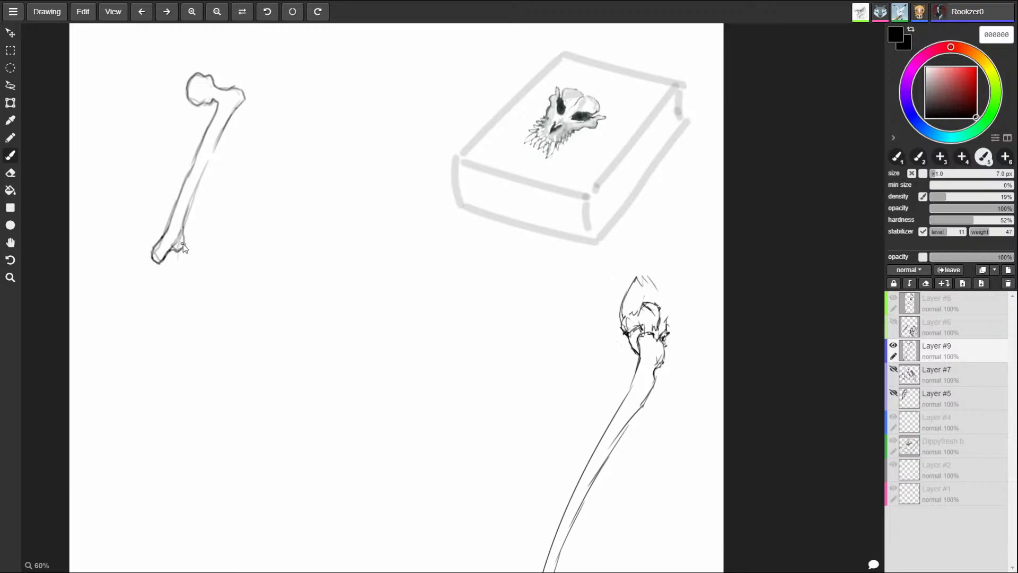
mouse_move(183, 230)
mouse_down()
mouse_move(185, 242)
mouse_move(182, 225)
mouse_up()
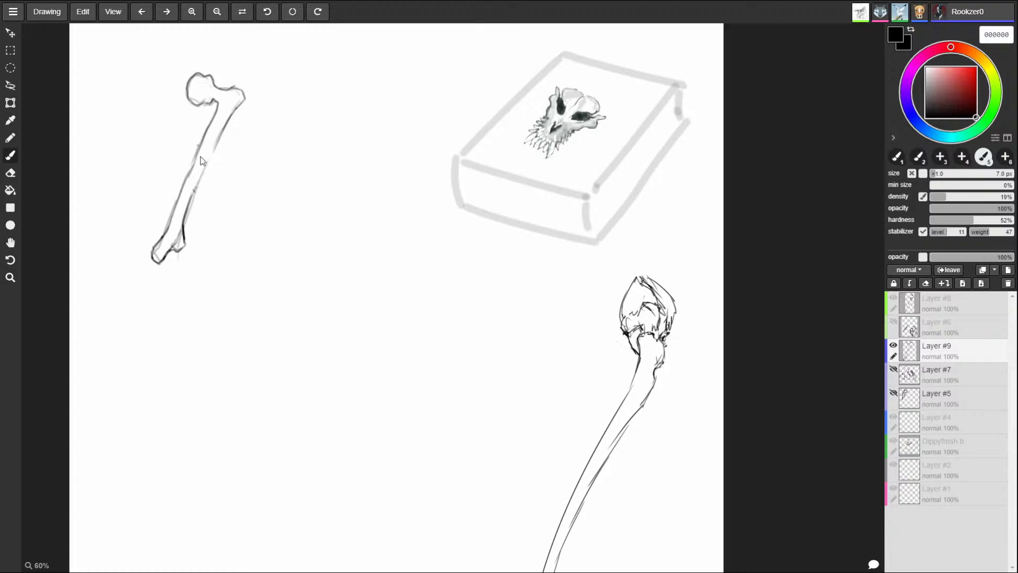
drag(194, 169, 203, 148)
mouse_move(231, 100)
mouse_down()
mouse_move(220, 128)
mouse_move(231, 104)
mouse_up()
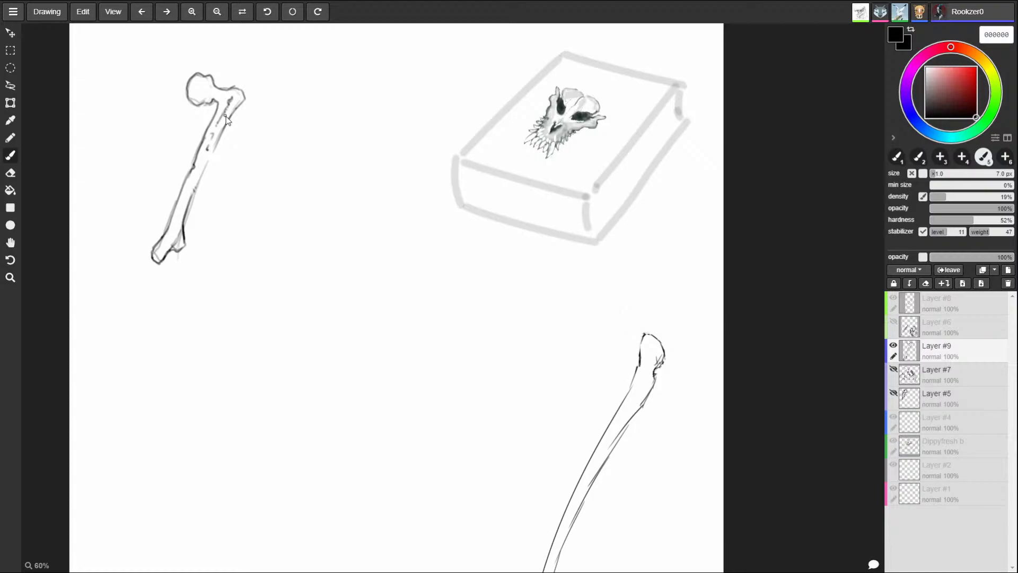
drag(639, 365, 633, 379)
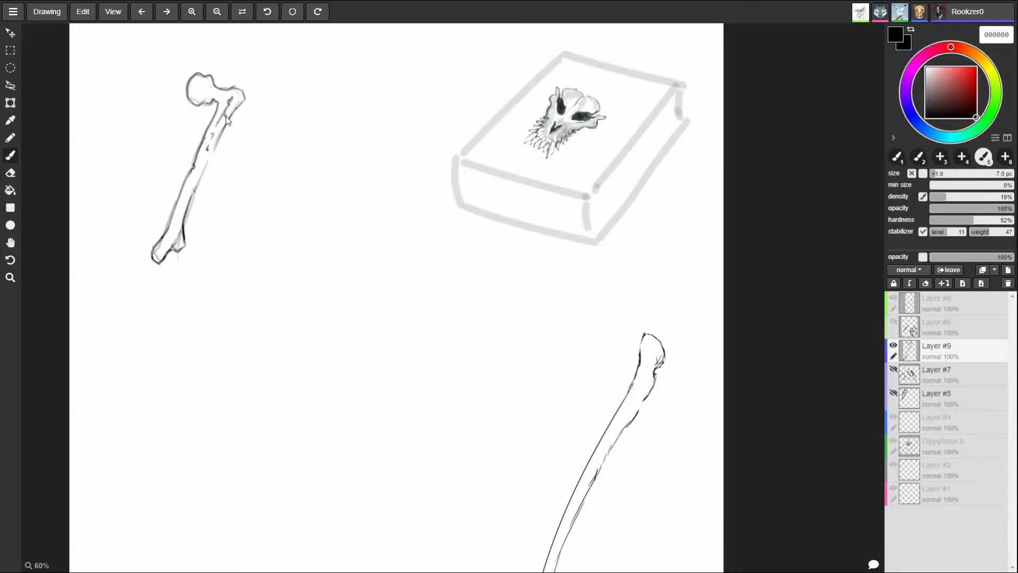
drag(672, 357, 630, 443)
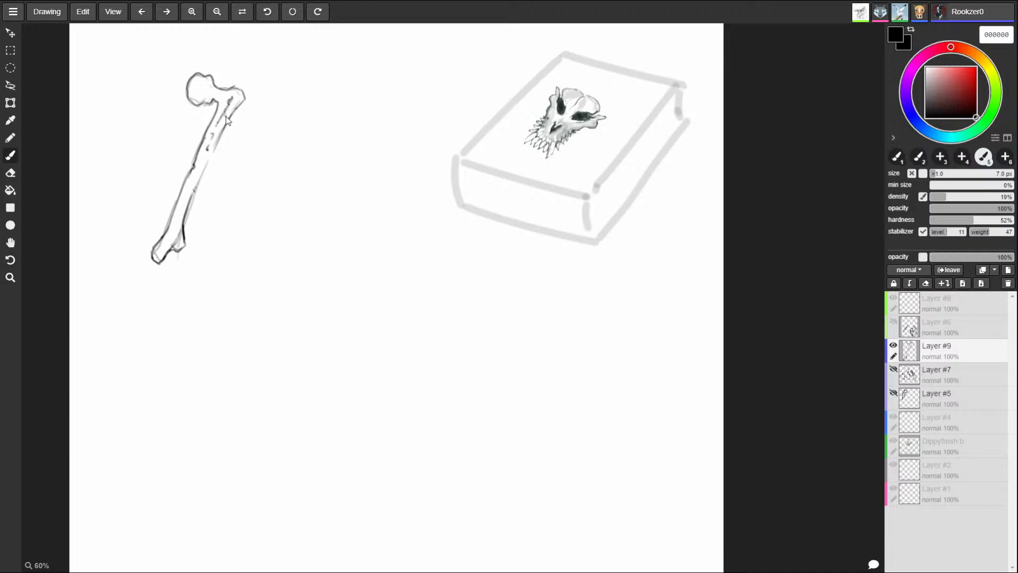
mouse_move(535, 503)
mouse_down()
mouse_move(536, 523)
mouse_move(616, 489)
mouse_up()
drag(630, 488, 626, 524)
drag(536, 513, 536, 572)
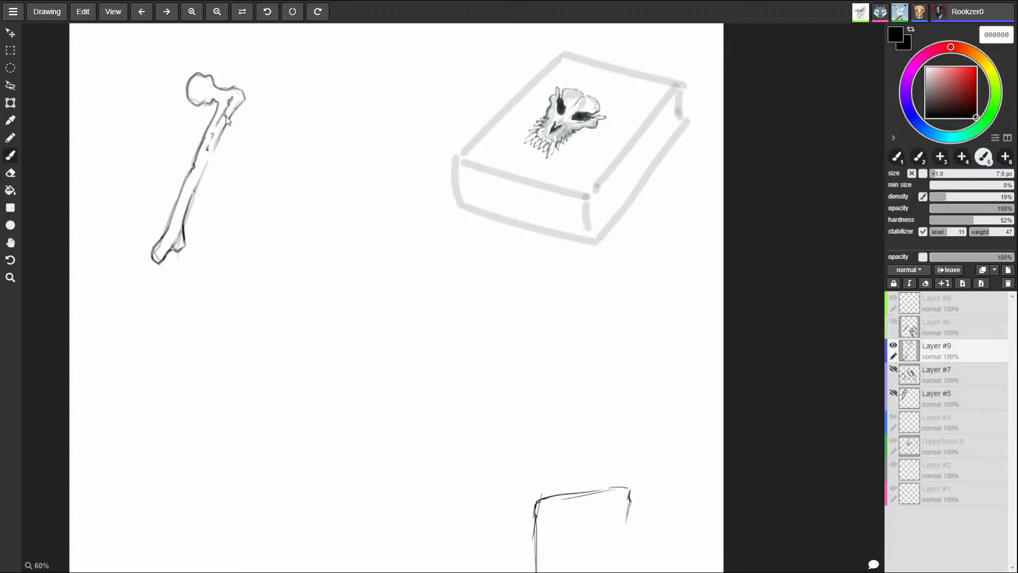
drag(628, 508, 626, 571)
drag(630, 526, 632, 571)
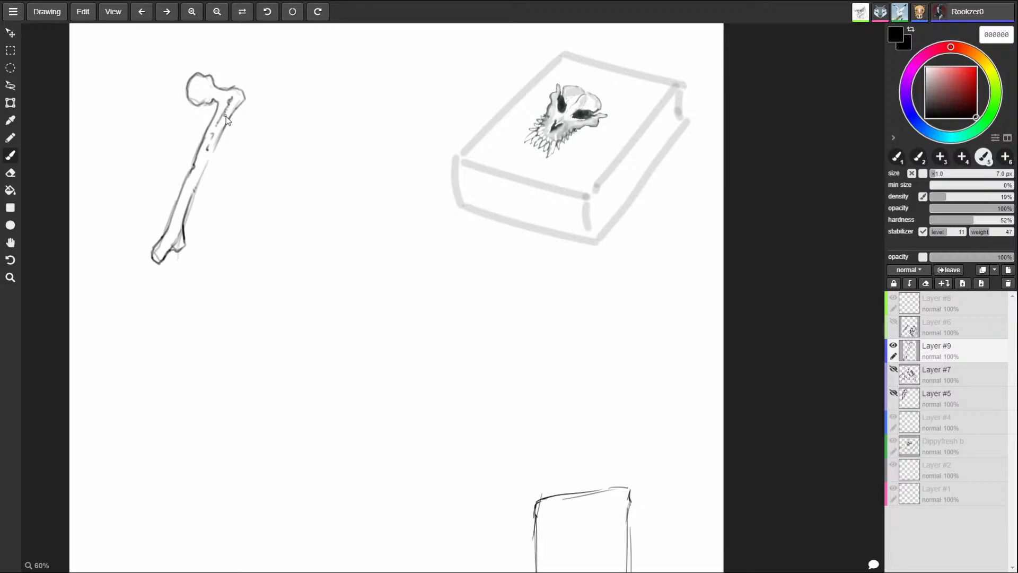
mouse_move(627, 487)
mouse_down()
mouse_move(632, 498)
mouse_move(648, 489)
mouse_up()
mouse_move(644, 489)
mouse_down()
mouse_move(653, 522)
mouse_move(632, 505)
mouse_move(645, 567)
mouse_up()
drag(644, 508, 647, 572)
drag(643, 526, 648, 572)
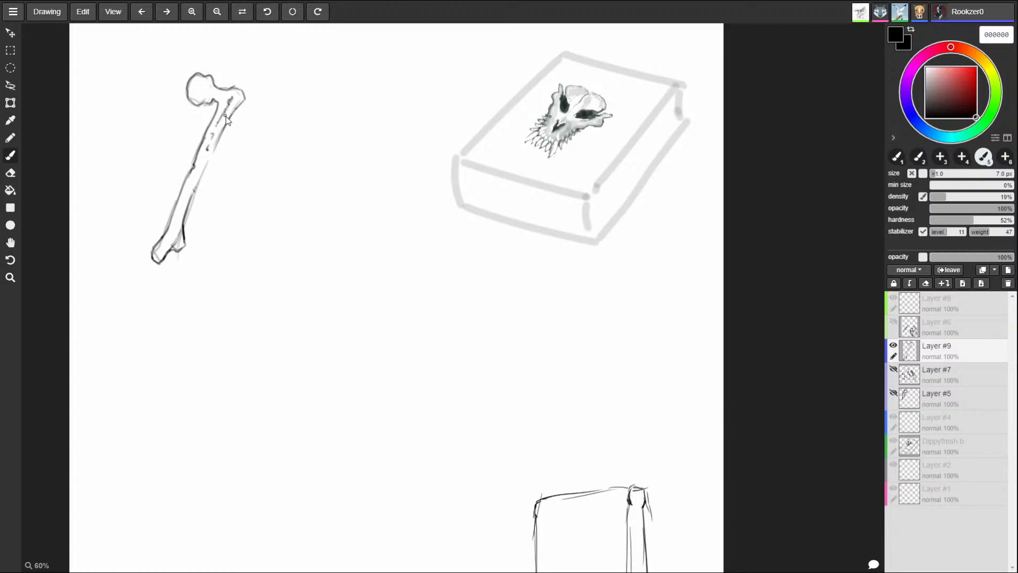
drag(636, 507, 632, 571)
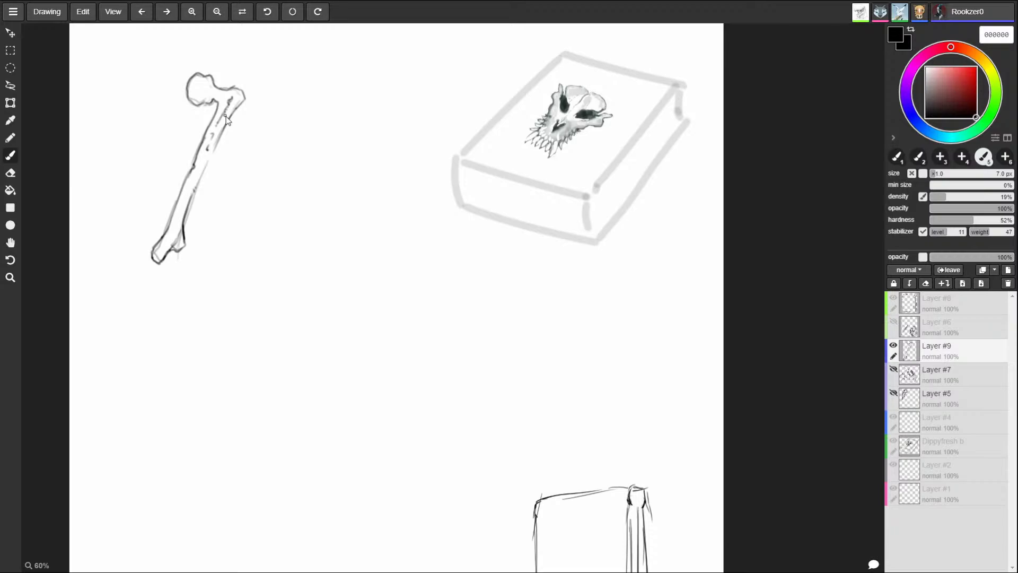
drag(629, 502, 631, 571)
drag(627, 544, 628, 572)
drag(538, 516, 537, 530)
mouse_move(541, 495)
mouse_down()
mouse_move(536, 502)
mouse_move(638, 484)
mouse_move(635, 515)
mouse_up()
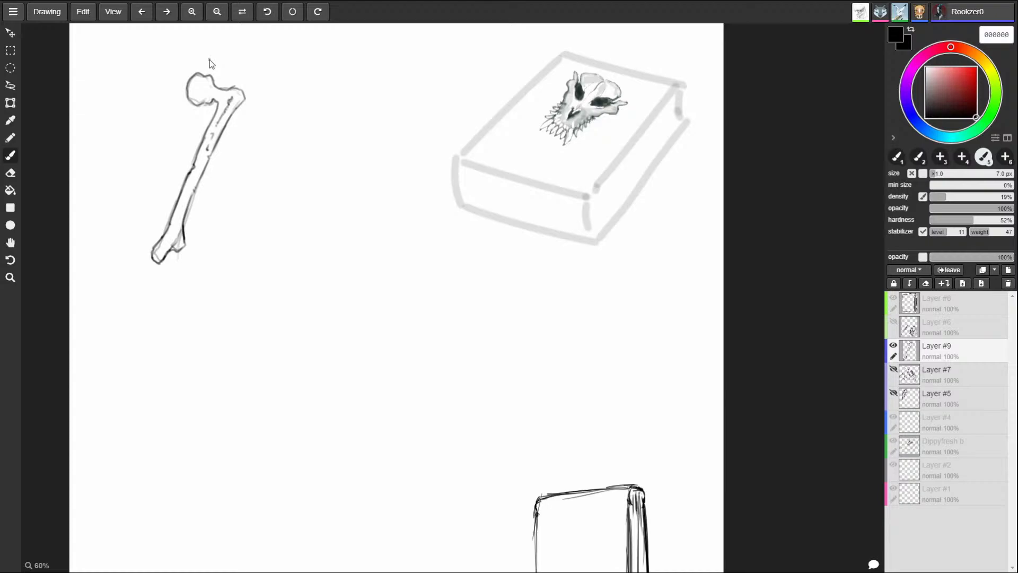
- Sketch a long tapering shaft below the bone, and erase the whole bone drawing with a large eraser
mouse_move(156, 254)
mouse_down()
mouse_move(141, 369)
mouse_move(145, 297)
mouse_move(111, 419)
mouse_up()
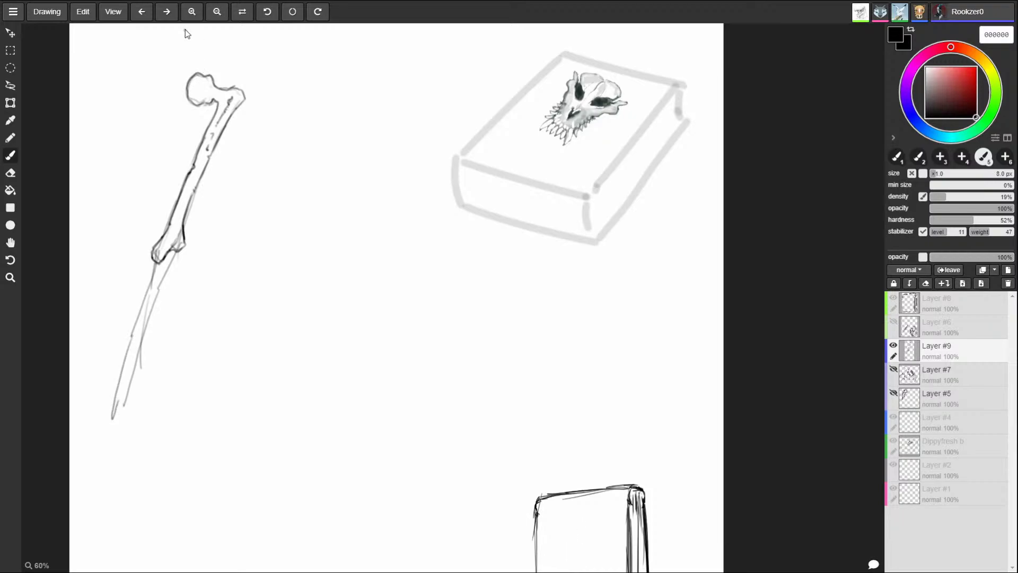
key(bracketright)
key(e)
mouse_move(200, 89)
mouse_down()
mouse_move(198, 65)
mouse_move(225, 70)
mouse_move(223, 106)
mouse_move(147, 304)
mouse_move(144, 289)
mouse_up()
key(b)
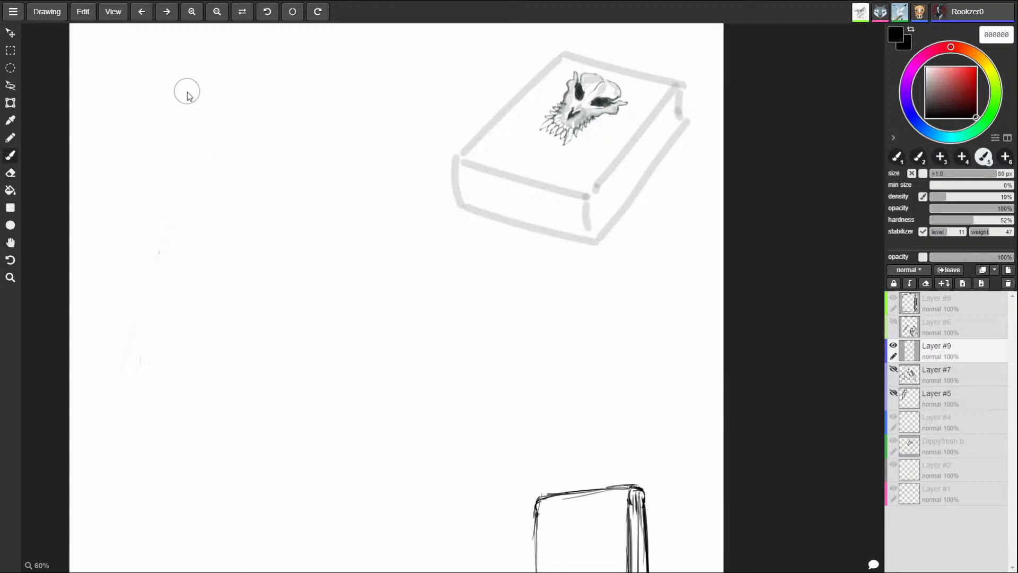
- Draw a long wavy staff topped by a toothed animal skull with a curled horn, using a 7 px brush
key(bracketleft)
key(bracketleft)
key(bracketleft)
mouse_move(186, 80)
mouse_down()
mouse_move(162, 91)
mouse_move(188, 80)
mouse_move(175, 100)
mouse_move(191, 166)
mouse_move(181, 376)
mouse_move(194, 468)
mouse_up()
mouse_move(190, 450)
mouse_down()
mouse_move(203, 238)
mouse_move(187, 53)
mouse_move(162, 84)
mouse_move(155, 136)
mouse_move(183, 89)
mouse_move(152, 139)
mouse_up()
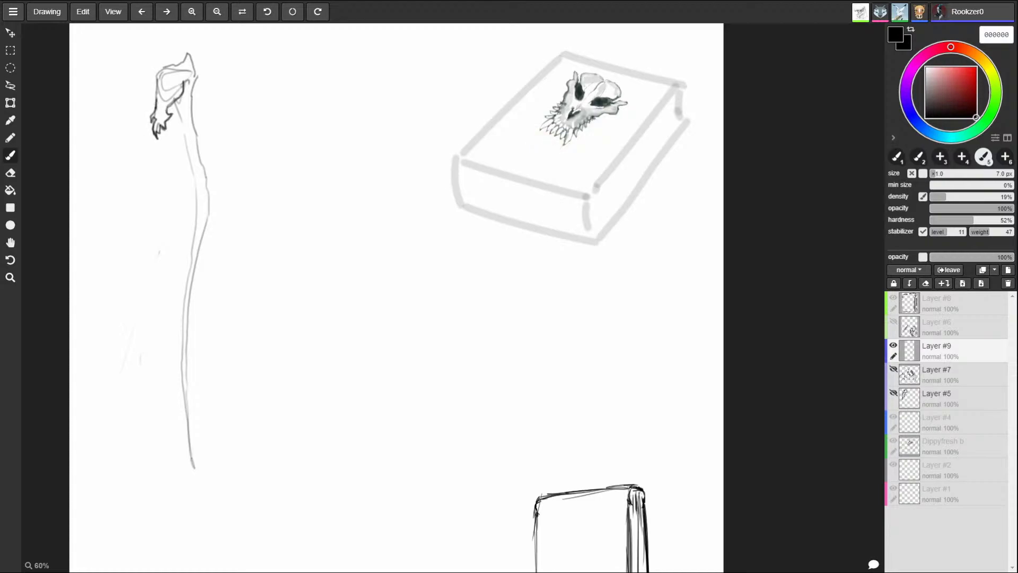
mouse_move(155, 98)
mouse_down()
mouse_move(159, 67)
mouse_move(208, 43)
mouse_move(215, 64)
mouse_move(211, 44)
mouse_move(190, 51)
mouse_up()
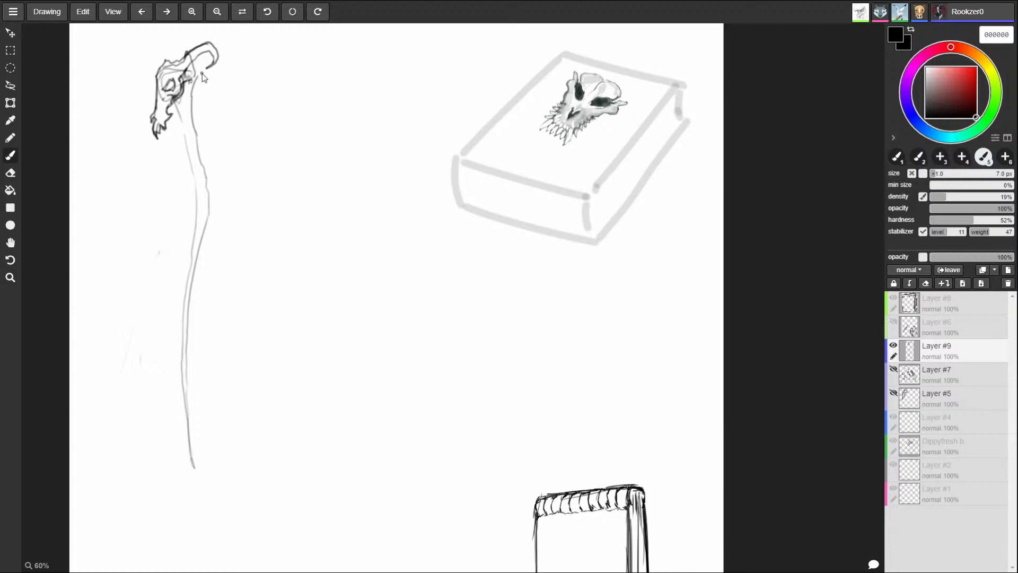
drag(165, 57, 167, 64)
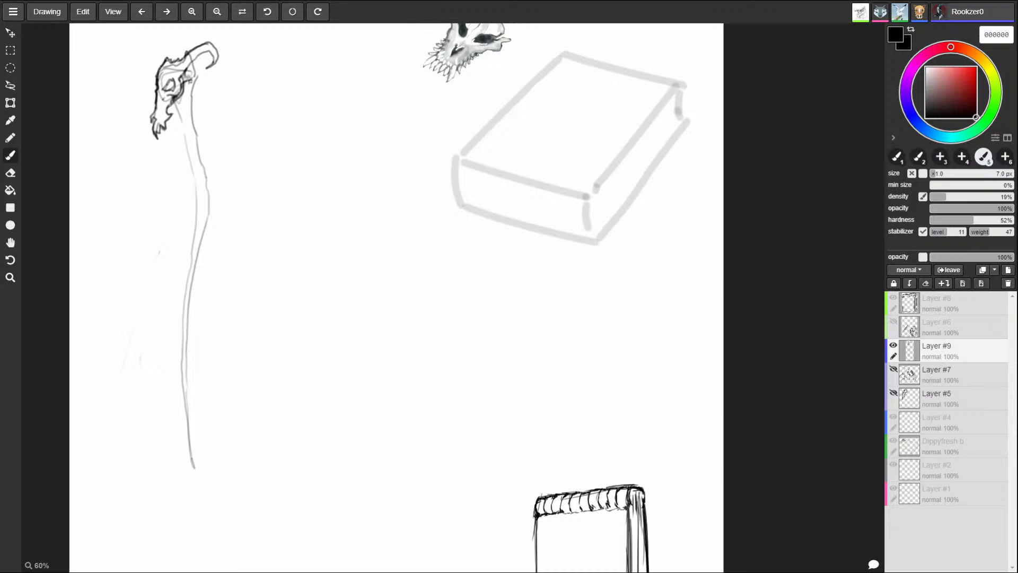
- Draw jagged spines down the back of the staff's neck and dark vertebra segments beneath the skull, with a bumpy notch on the shaft
drag(172, 102, 180, 96)
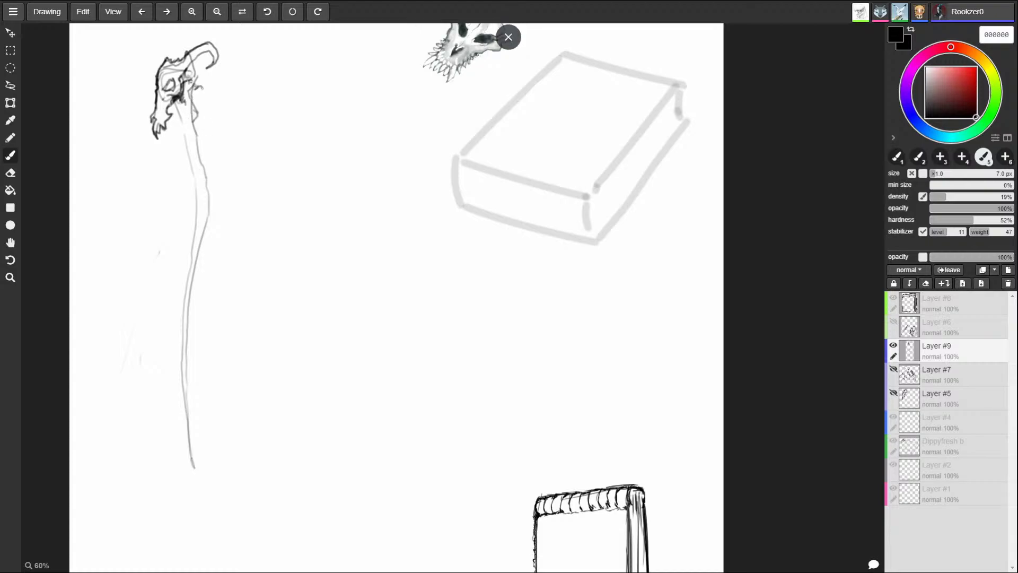
drag(197, 89, 201, 126)
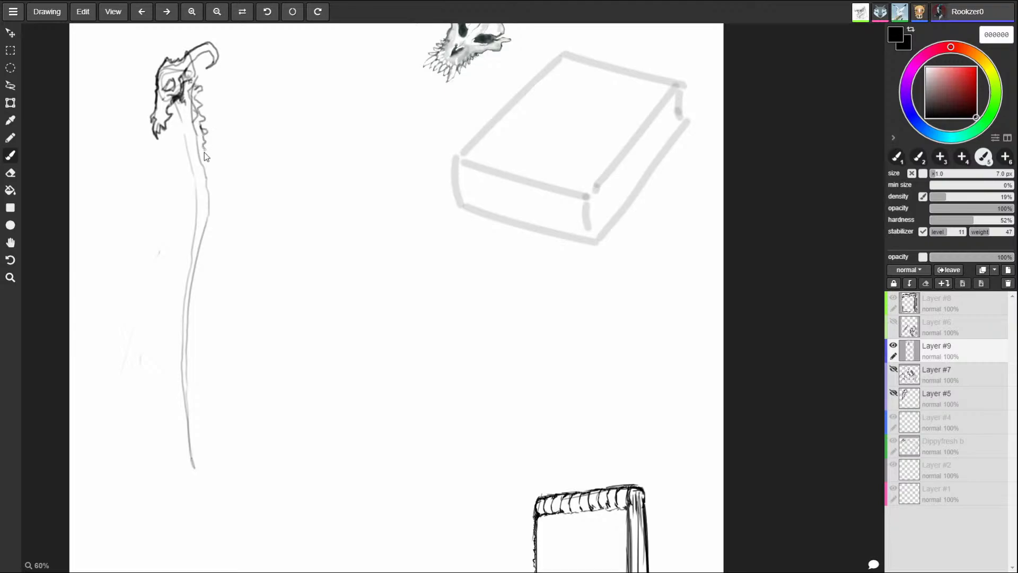
mouse_move(466, 154)
mouse_down()
mouse_move(570, 61)
mouse_move(498, 171)
mouse_up()
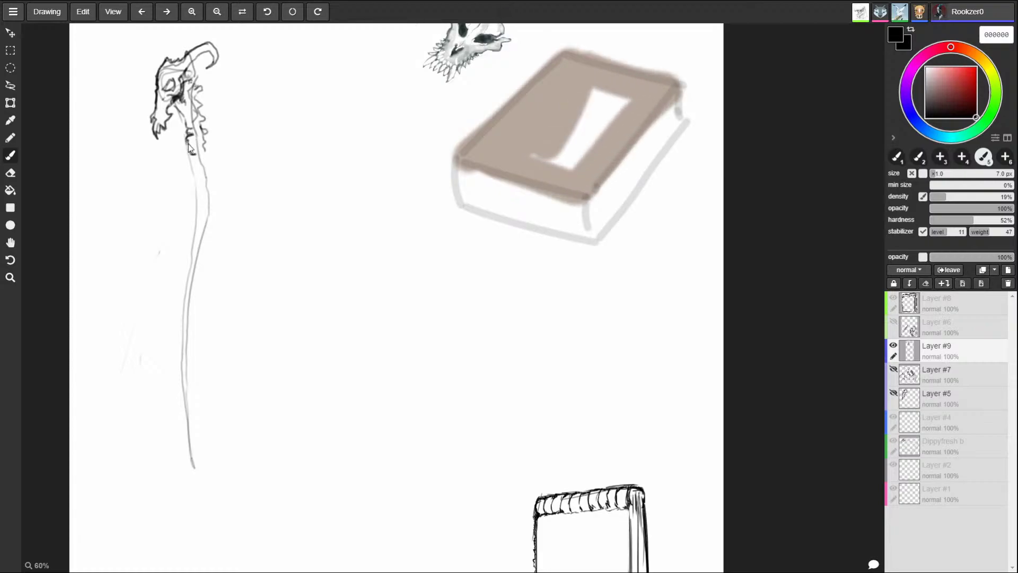
drag(192, 144, 188, 122)
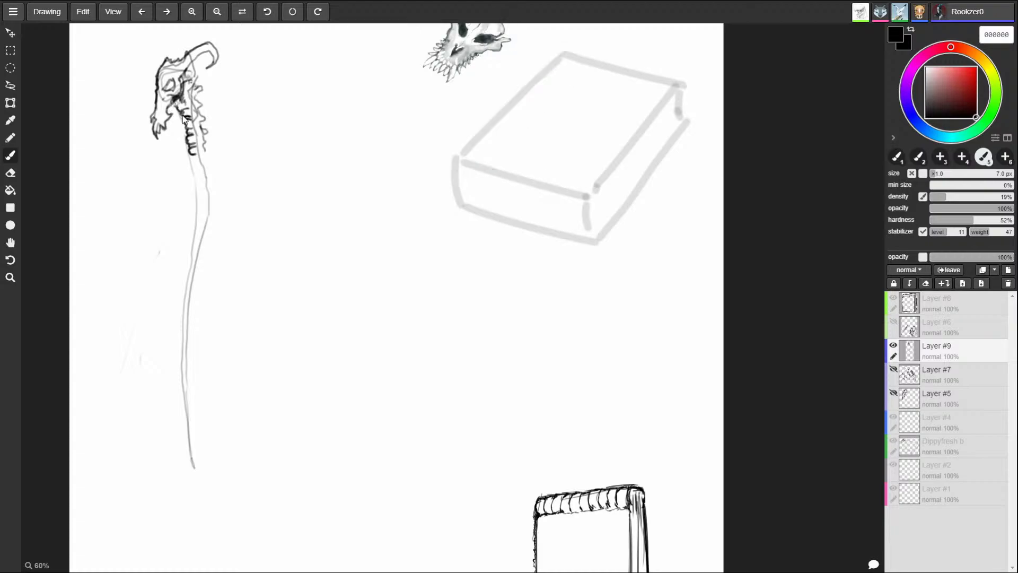
drag(183, 110, 189, 153)
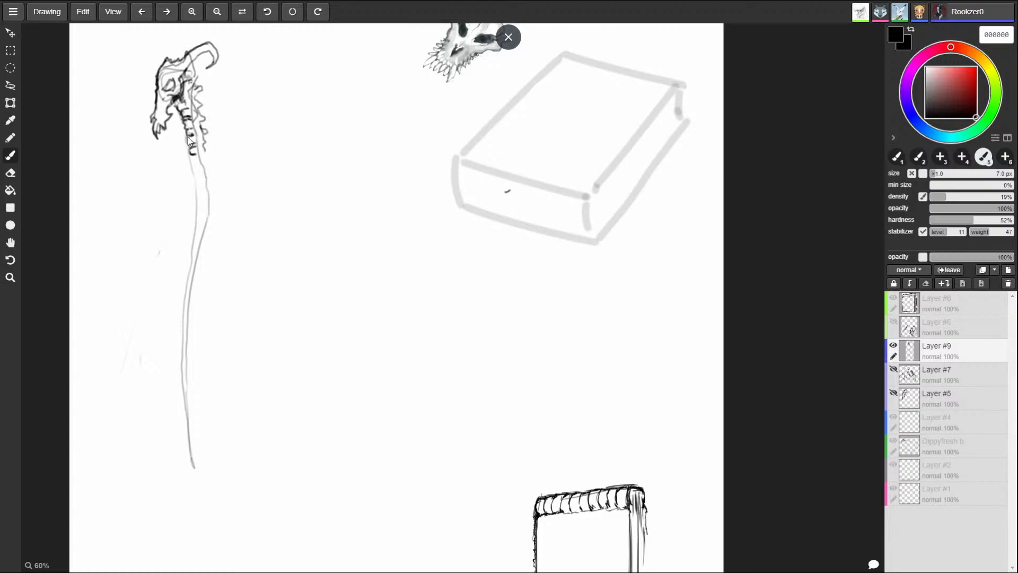
drag(191, 139, 191, 132)
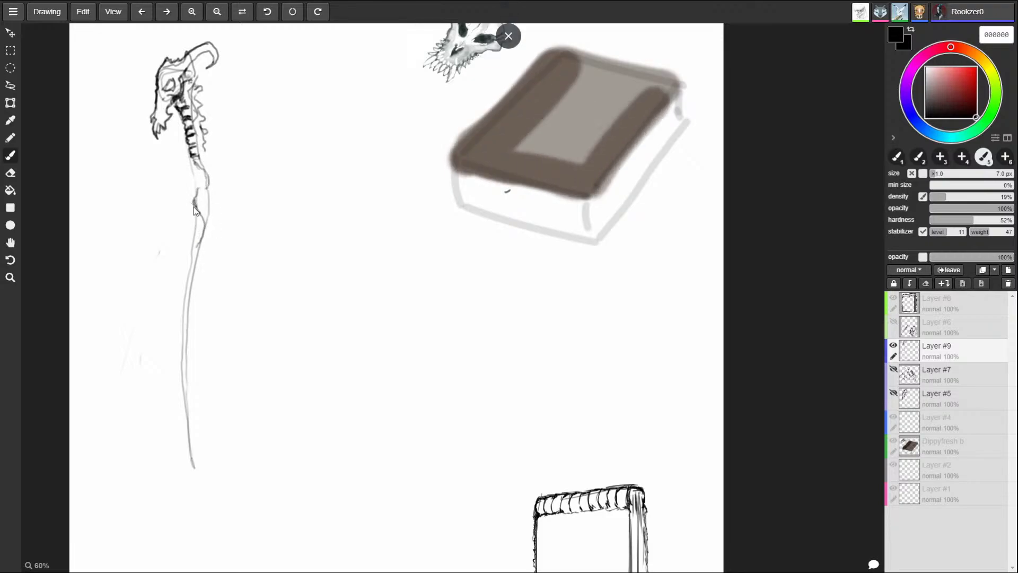
drag(193, 207, 205, 230)
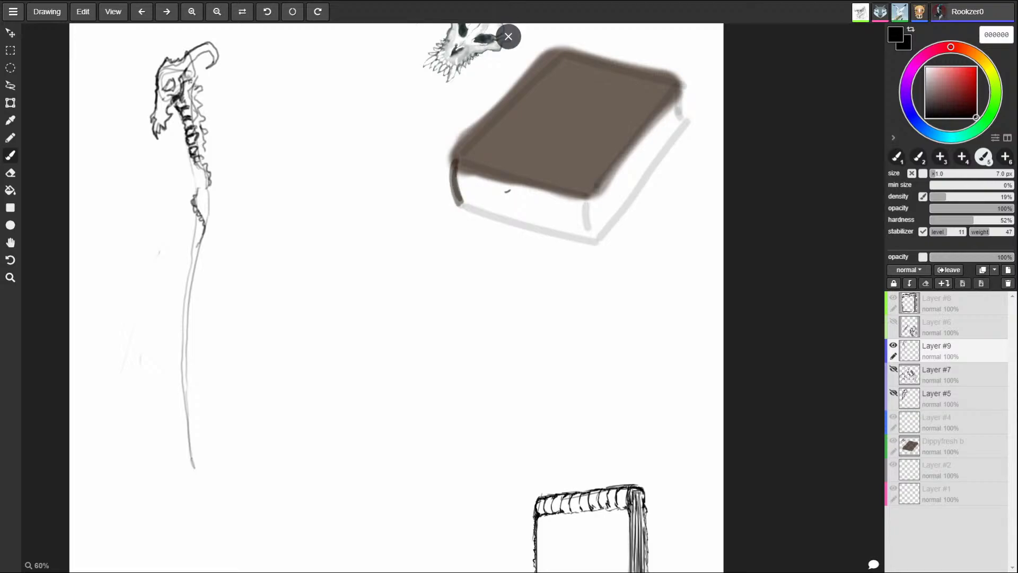
drag(187, 119, 199, 133)
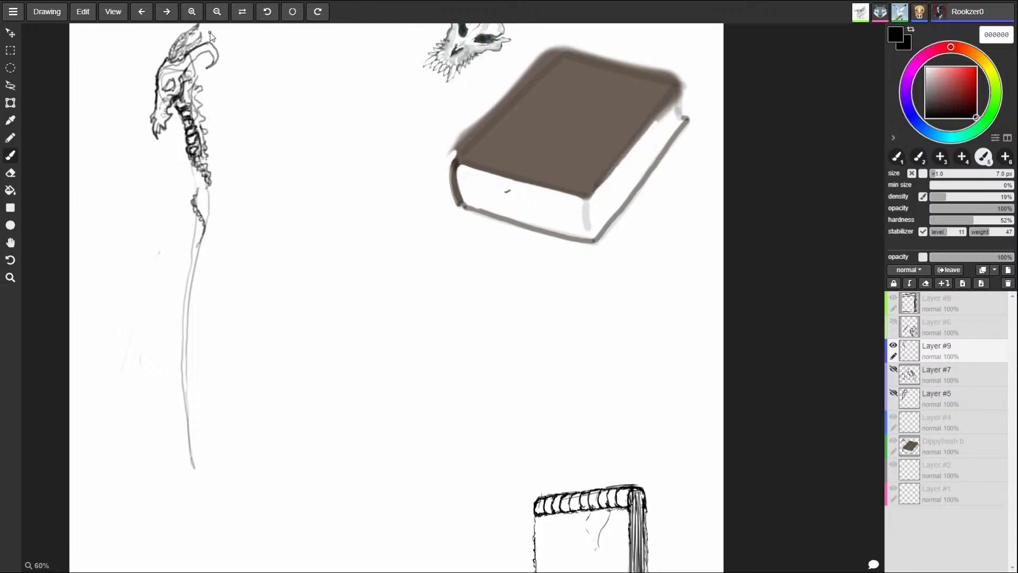
- Move the staff drawing slightly down and left, and add spikes and shaft contours below the vertebrae with a 5 px brush
click(10, 33)
drag(184, 124, 179, 140)
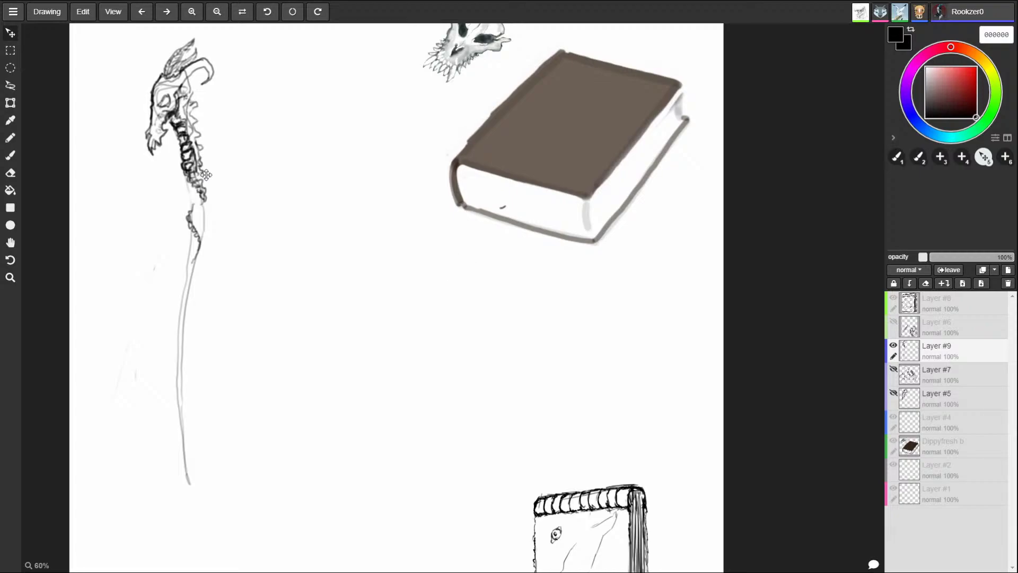
key(b)
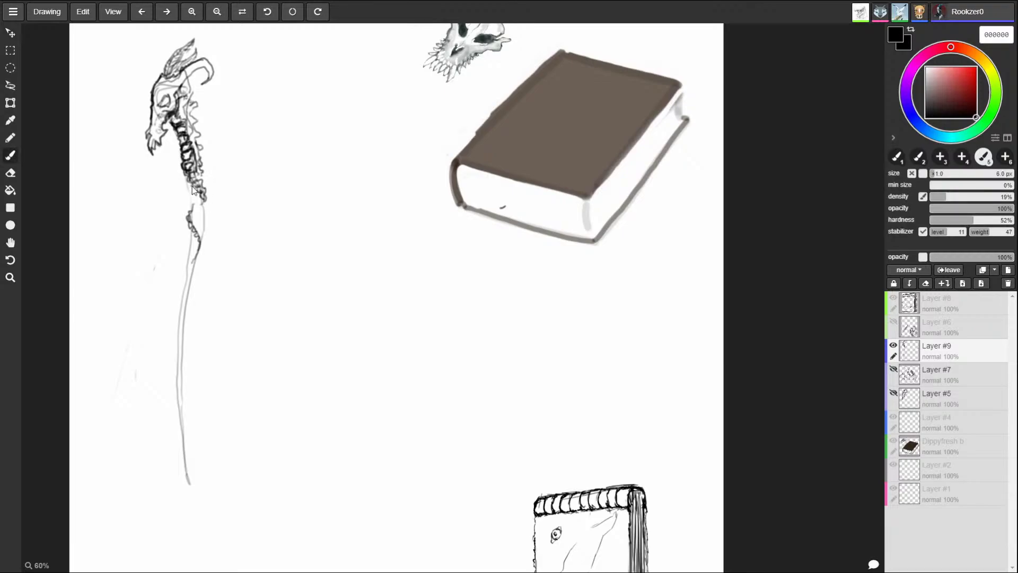
key([)
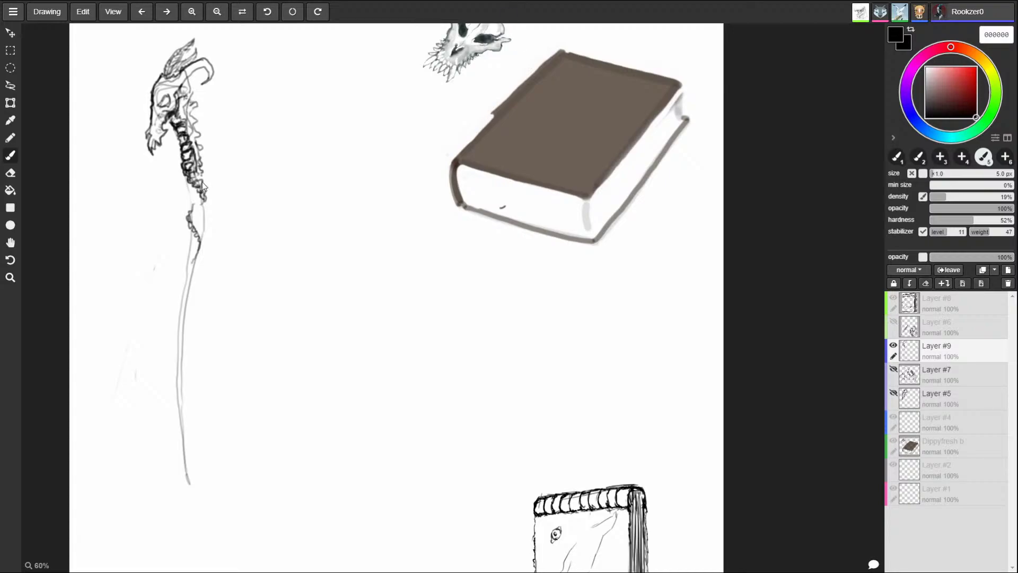
drag(202, 186, 206, 178)
mouse_move(202, 234)
mouse_down()
mouse_move(203, 205)
mouse_move(187, 180)
mouse_up()
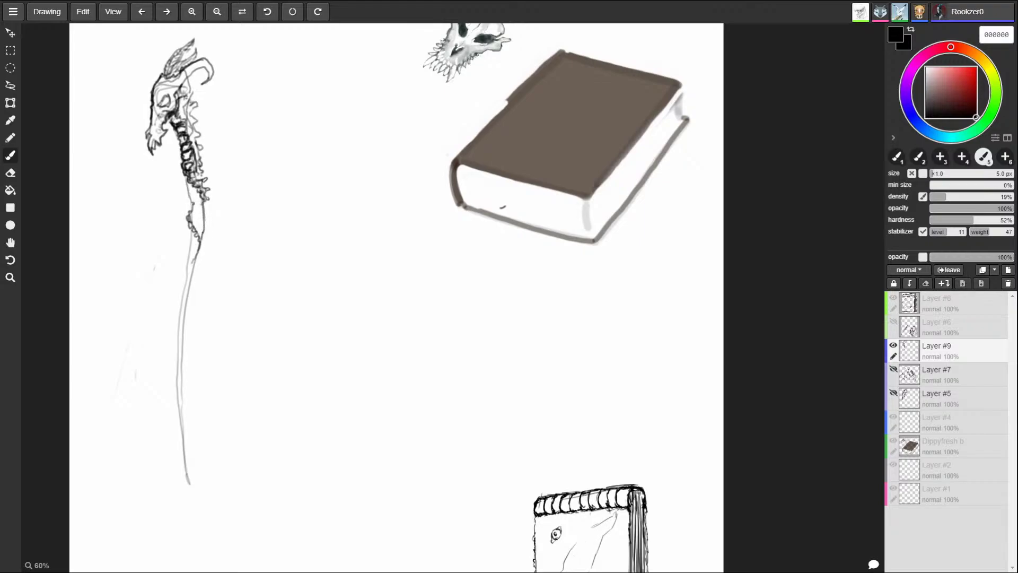
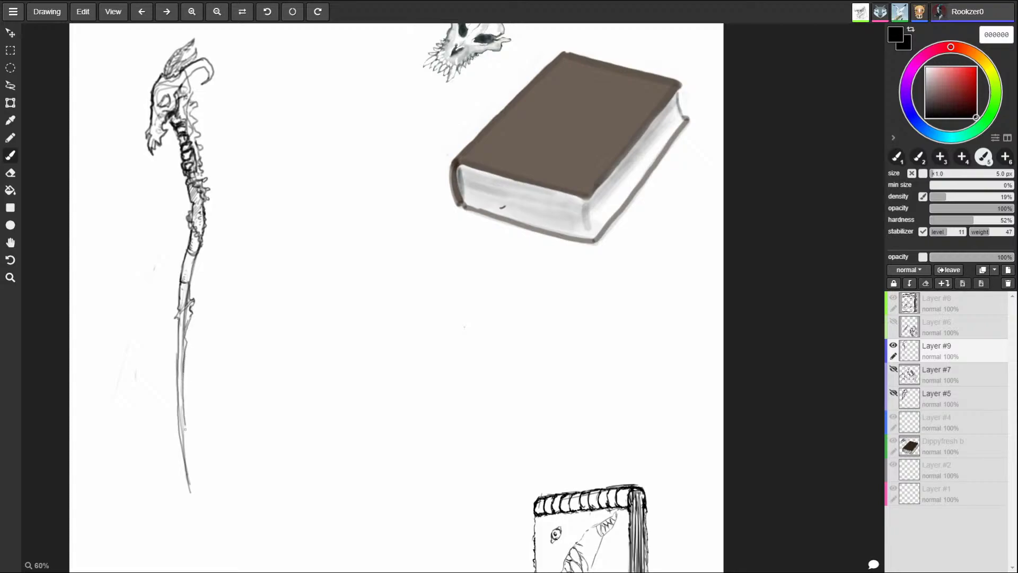
- Extend the staff's pointed tip slightly further down, and reinforce the lower shaft's edge with small rough bumps
drag(191, 491, 194, 503)
mouse_move(187, 461)
mouse_down()
mouse_move(190, 484)
mouse_move(175, 392)
mouse_move(181, 458)
mouse_up()
drag(177, 381, 175, 375)
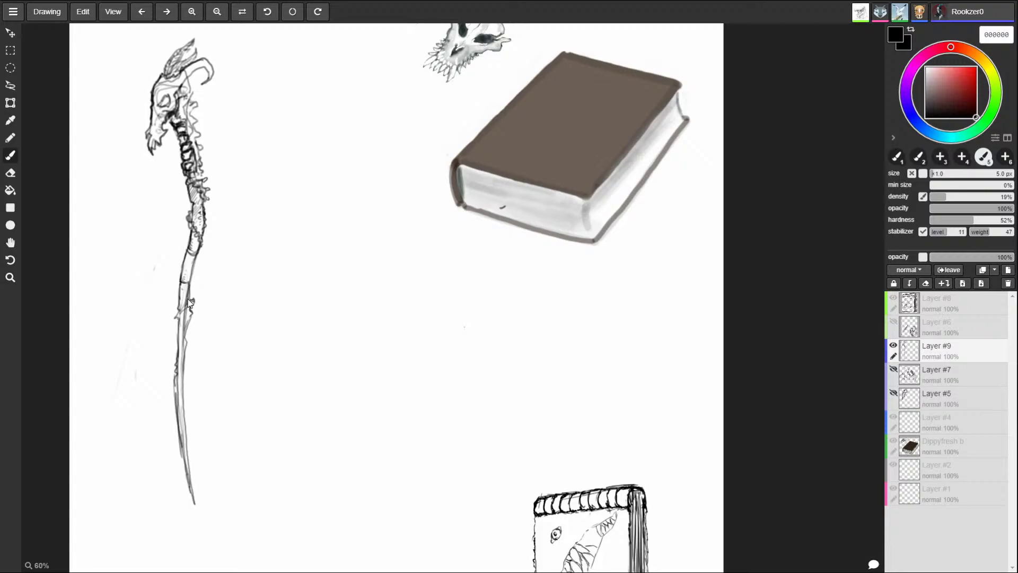
- Clear the left edge of the lower shaft, redraw it tapering to the tip, and shade inside it with short strokes
mouse_move(187, 409)
mouse_down()
mouse_move(183, 477)
mouse_move(174, 440)
mouse_up()
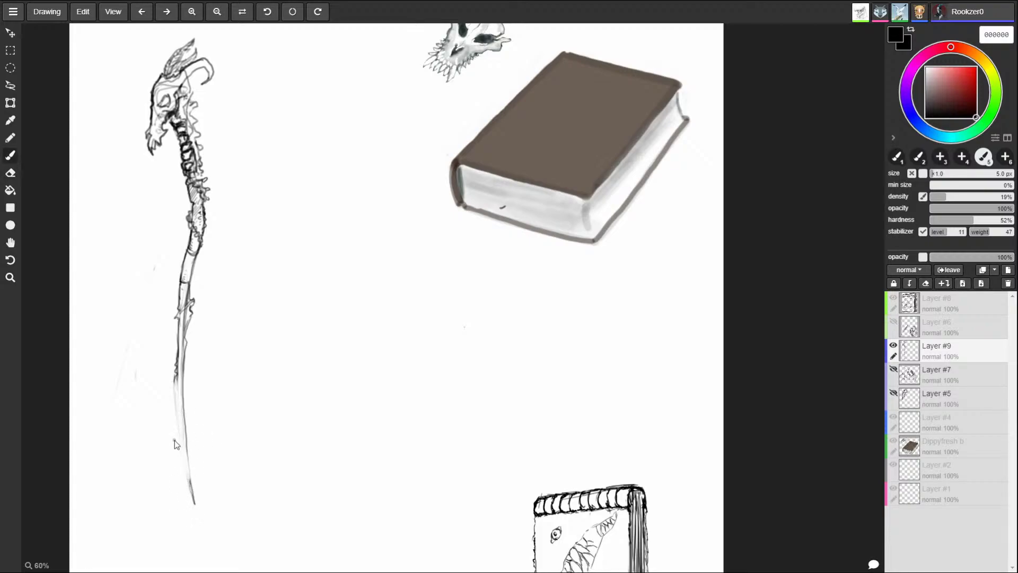
drag(174, 387, 180, 428)
drag(178, 411, 182, 445)
drag(175, 395, 184, 454)
drag(182, 440, 194, 500)
drag(180, 424, 195, 492)
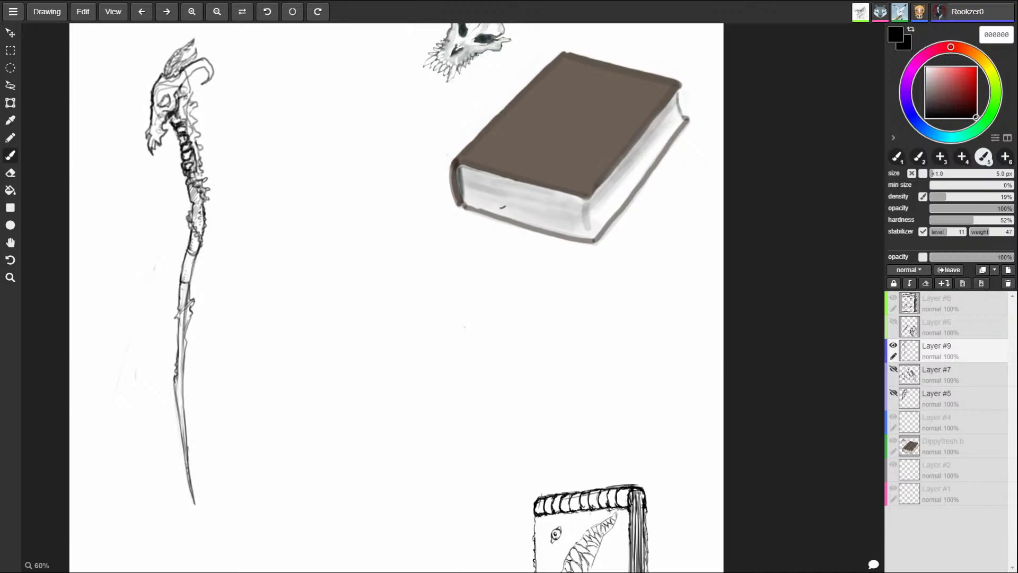
drag(179, 431, 189, 462)
mouse_move(180, 435)
mouse_down()
mouse_move(195, 502)
mouse_move(187, 444)
mouse_up()
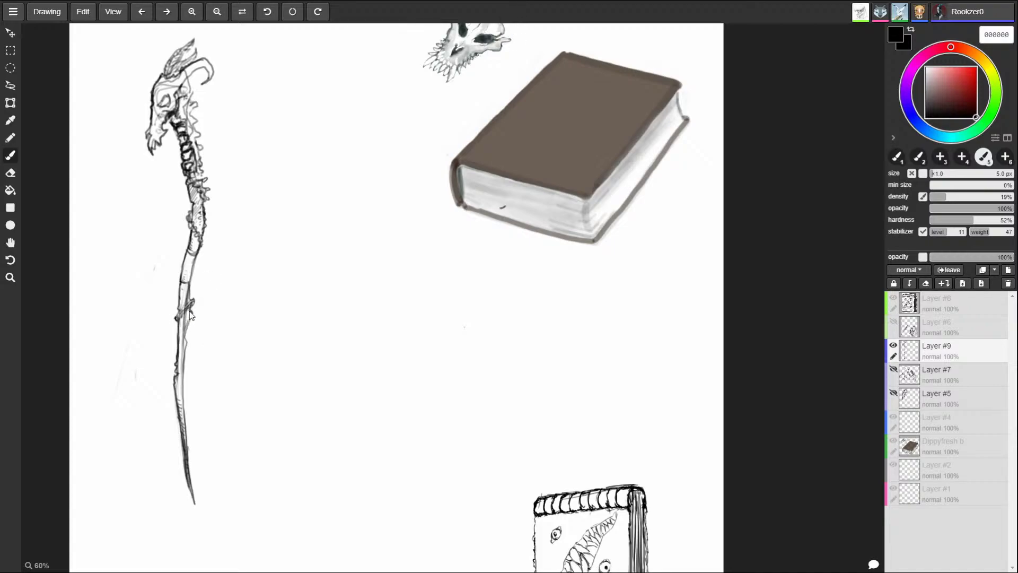
- Shade the staff's lower shaft with dense hatching, from the bumpy notch down toward the tapering tip
drag(188, 314, 177, 404)
drag(183, 399, 178, 413)
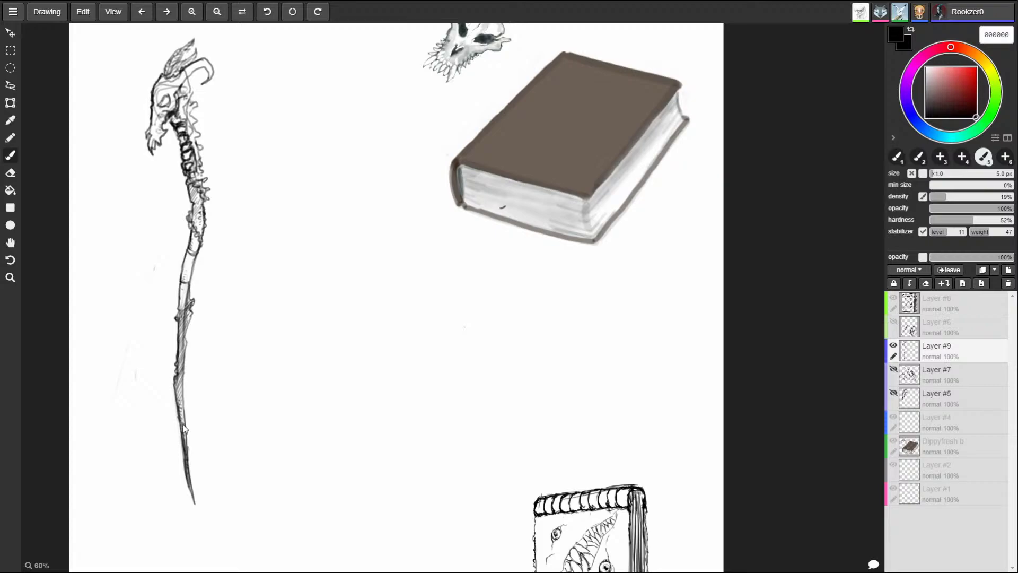
key(ctrl+j)
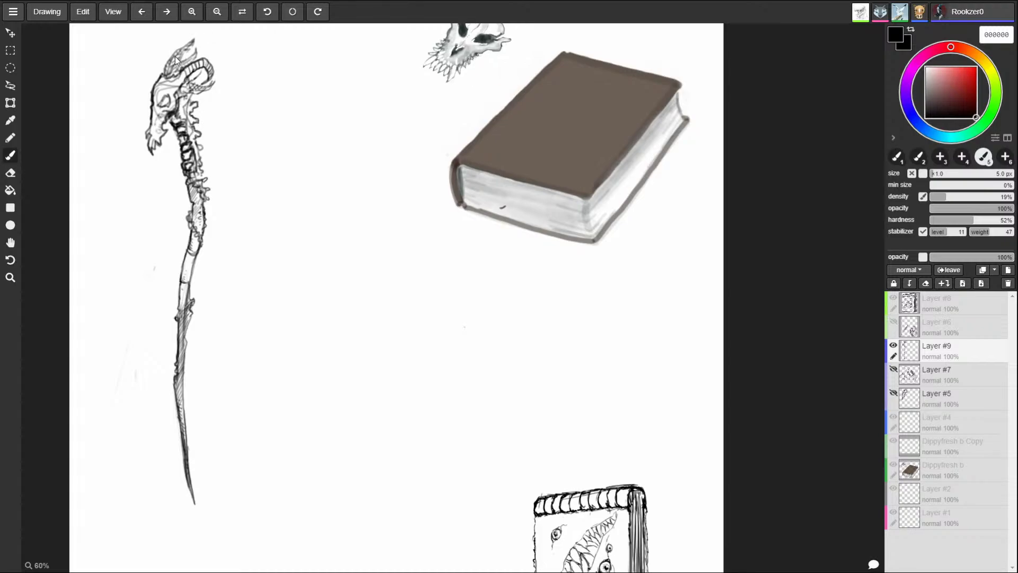
- Draw feathery pointed tufts on top of the staff's skull and a sharp tip beside the curled horn
drag(171, 59, 168, 70)
drag(184, 47, 193, 39)
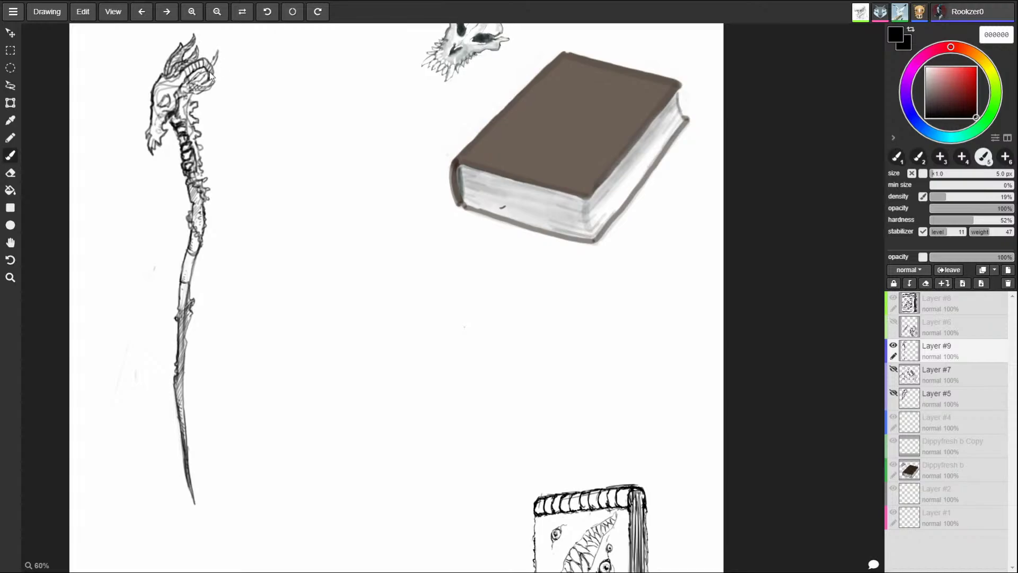
drag(218, 55, 212, 74)
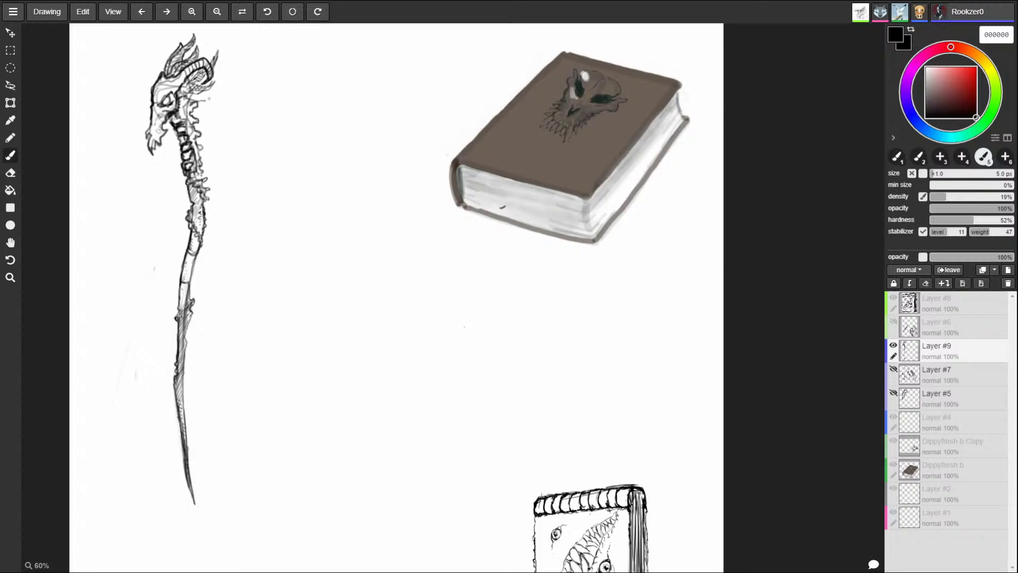
- Add small bone details at the back of the staff's upper neck and hang thin beaded strands beneath the skull's jaw
mouse_move(195, 107)
mouse_down()
mouse_move(207, 102)
mouse_move(196, 104)
mouse_up()
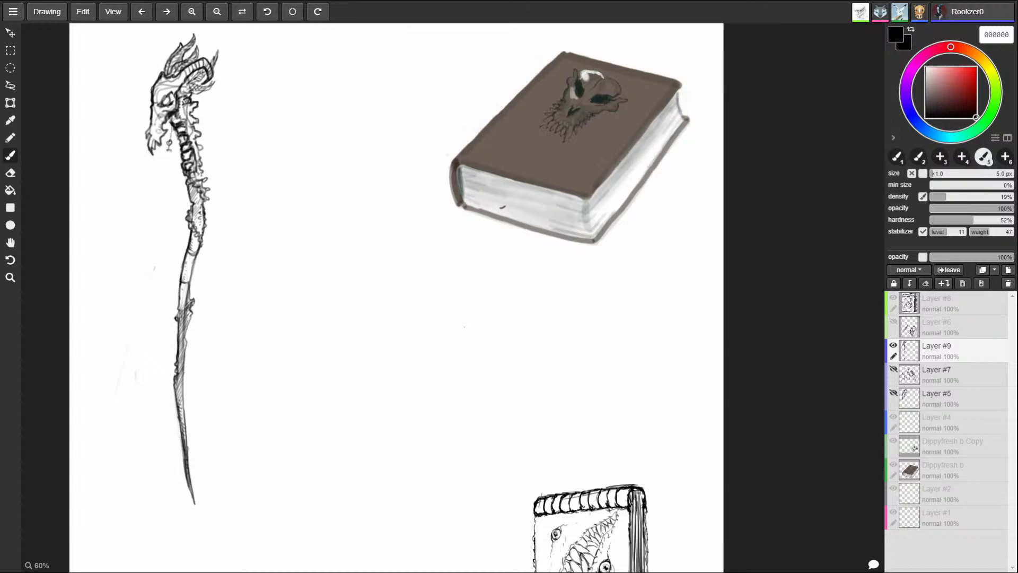
drag(167, 154, 167, 163)
drag(169, 144, 175, 169)
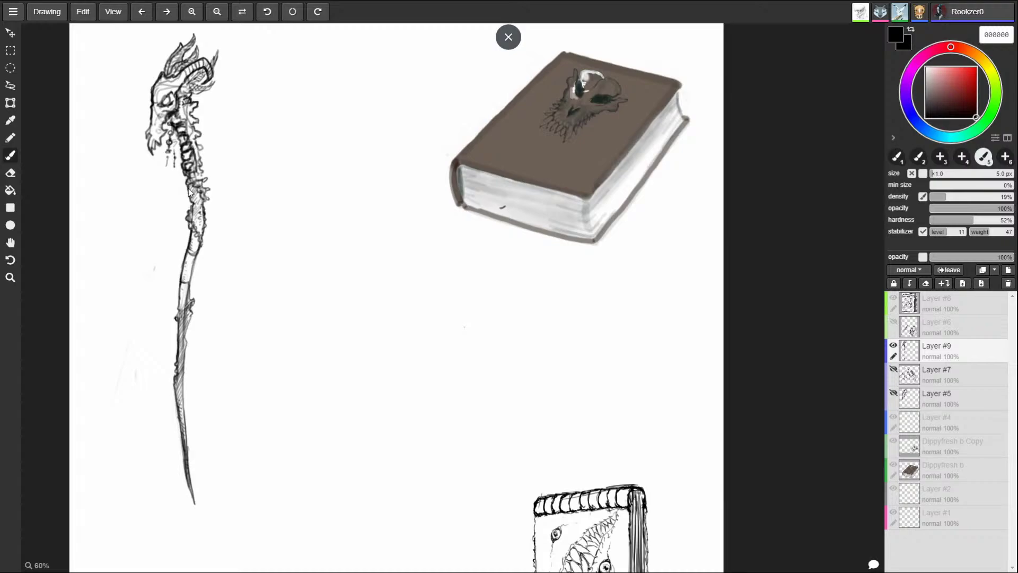
- Draw jointed claws behind the staff's upper neck and a lower pair of curved claws on both sides of the vertebrae
drag(194, 130, 195, 135)
drag(195, 136, 198, 159)
mouse_move(213, 119)
mouse_down()
mouse_move(219, 148)
mouse_move(212, 108)
mouse_move(196, 137)
mouse_move(205, 121)
mouse_move(223, 119)
mouse_move(218, 147)
mouse_up()
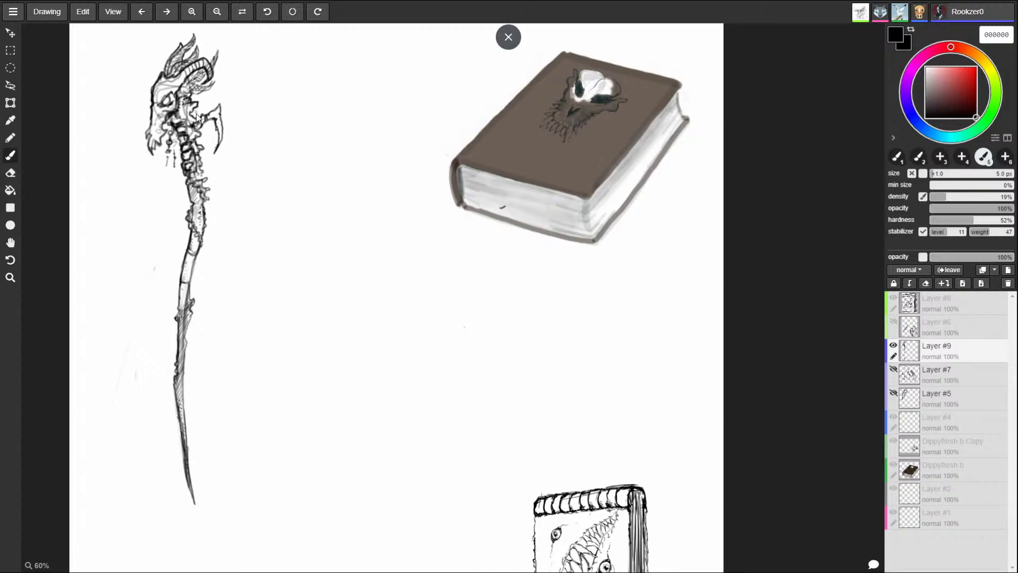
mouse_move(207, 147)
mouse_down()
mouse_move(211, 120)
mouse_move(200, 108)
mouse_up()
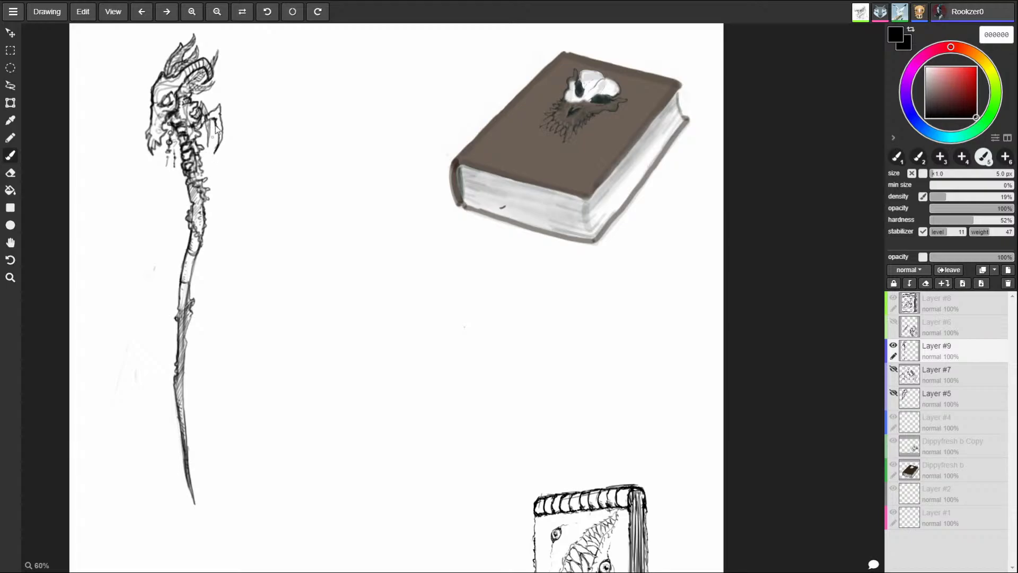
drag(216, 129, 214, 137)
mouse_move(175, 167)
mouse_down()
mouse_move(167, 201)
mouse_move(179, 179)
mouse_move(168, 200)
mouse_move(174, 184)
mouse_move(217, 166)
mouse_move(223, 196)
mouse_up()
mouse_move(225, 159)
mouse_down()
mouse_move(220, 201)
mouse_move(228, 170)
mouse_move(215, 151)
mouse_up()
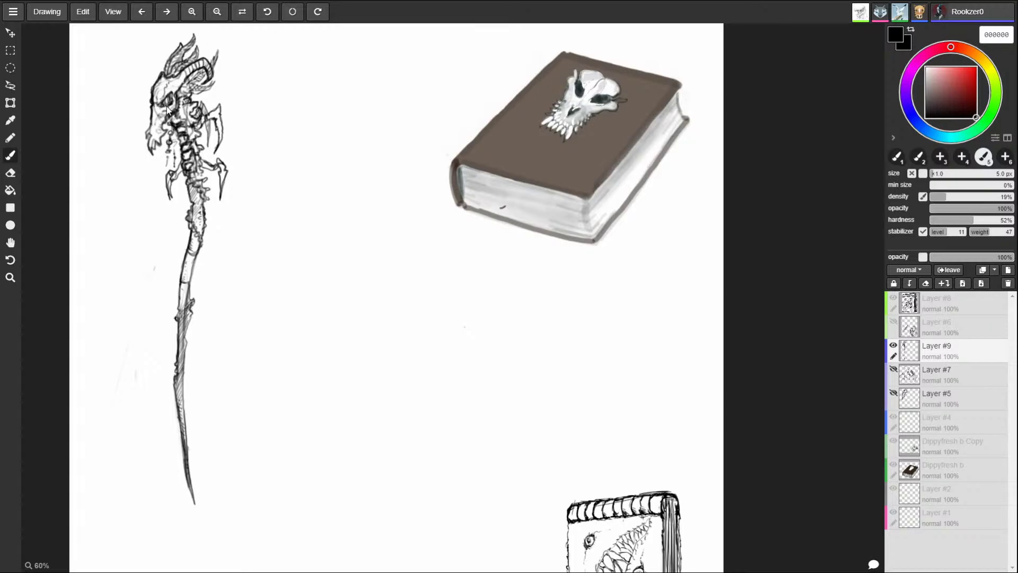
- Hide the staff's layer, Layer #9, and add a new empty layer above it
key(z)
scroll(466, 303, down, 1)
scroll(450, 325, up, 1)
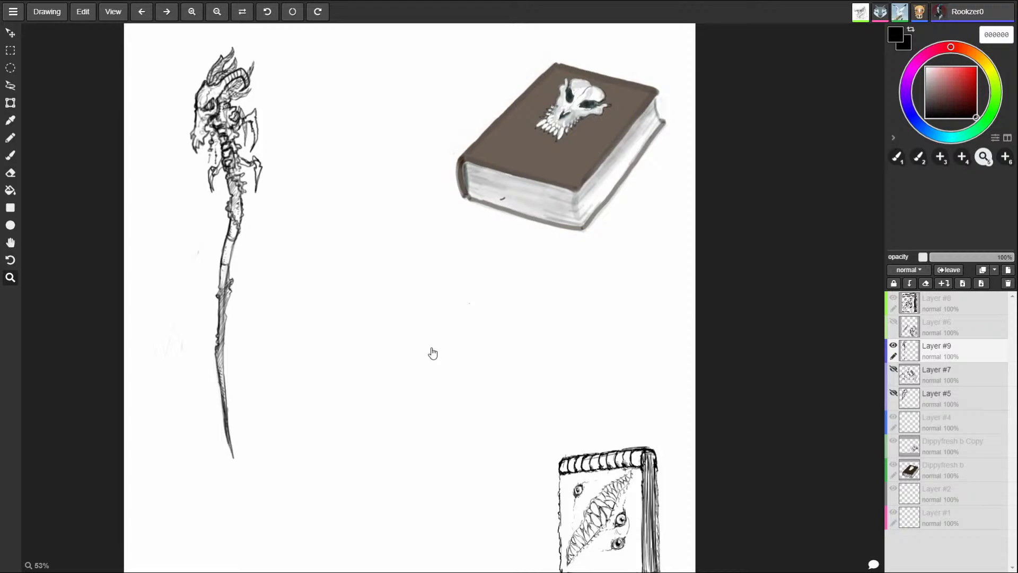
key(b)
click(894, 345)
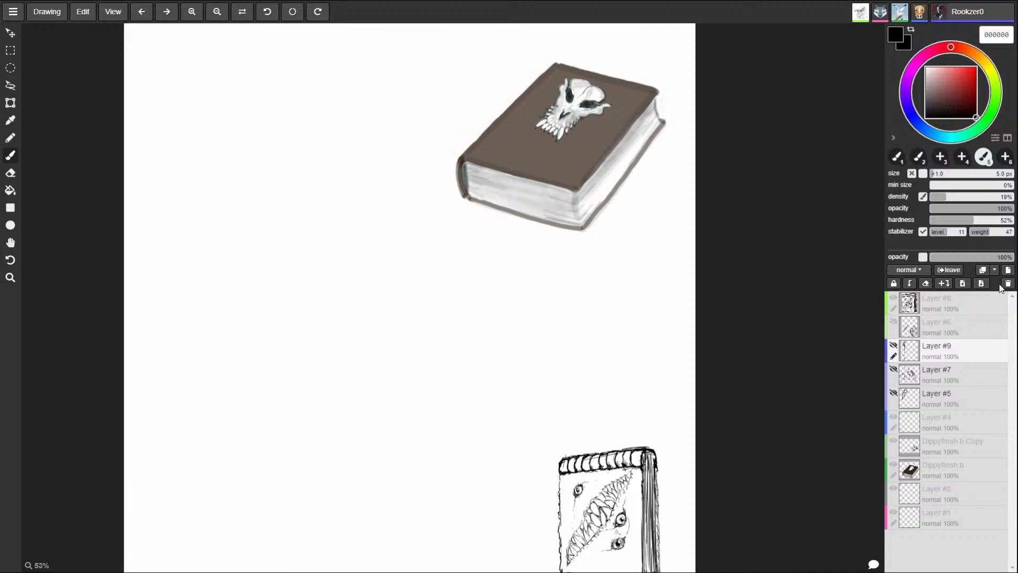
click(981, 283)
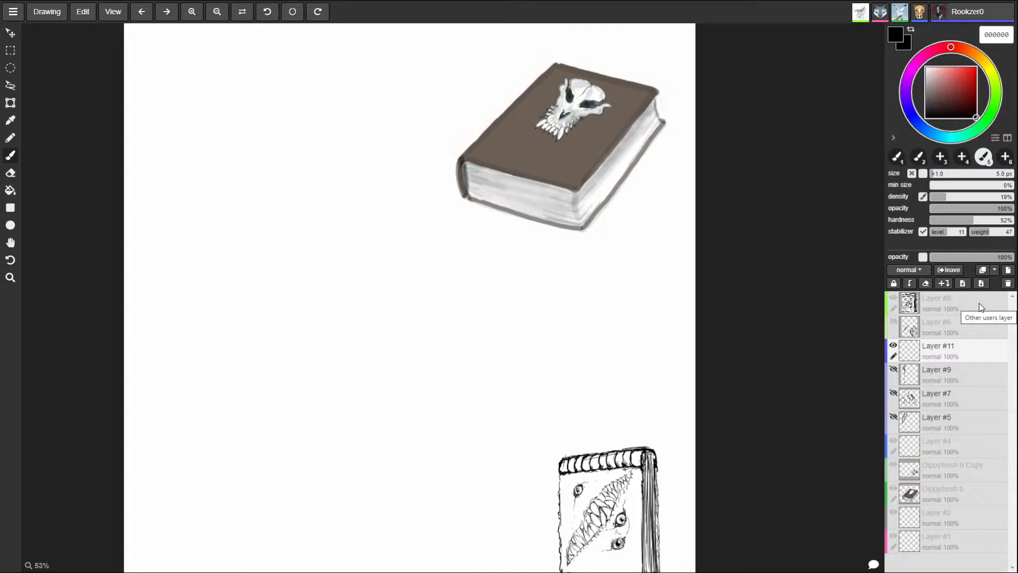
- With an 8 px brush, sketch a large round head with a vertical centre line and a curved chicken-headed stalk at its upper right
key(])
key(])
key(])
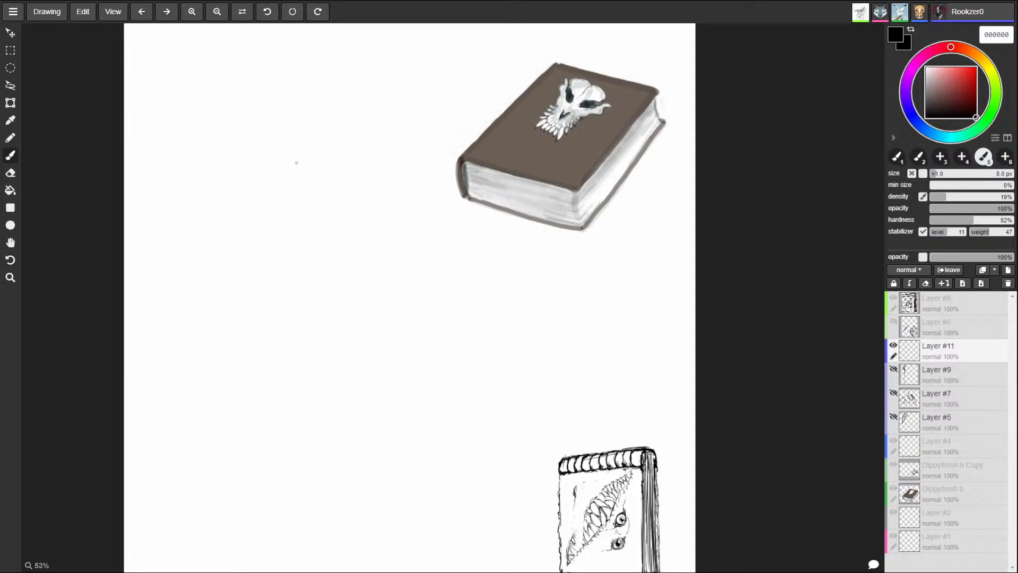
mouse_move(292, 150)
mouse_down()
mouse_move(291, 254)
mouse_move(284, 139)
mouse_move(338, 248)
mouse_up()
mouse_move(323, 262)
mouse_down()
mouse_move(308, 268)
mouse_move(347, 159)
mouse_move(215, 202)
mouse_move(298, 252)
mouse_move(331, 245)
mouse_move(339, 230)
mouse_up()
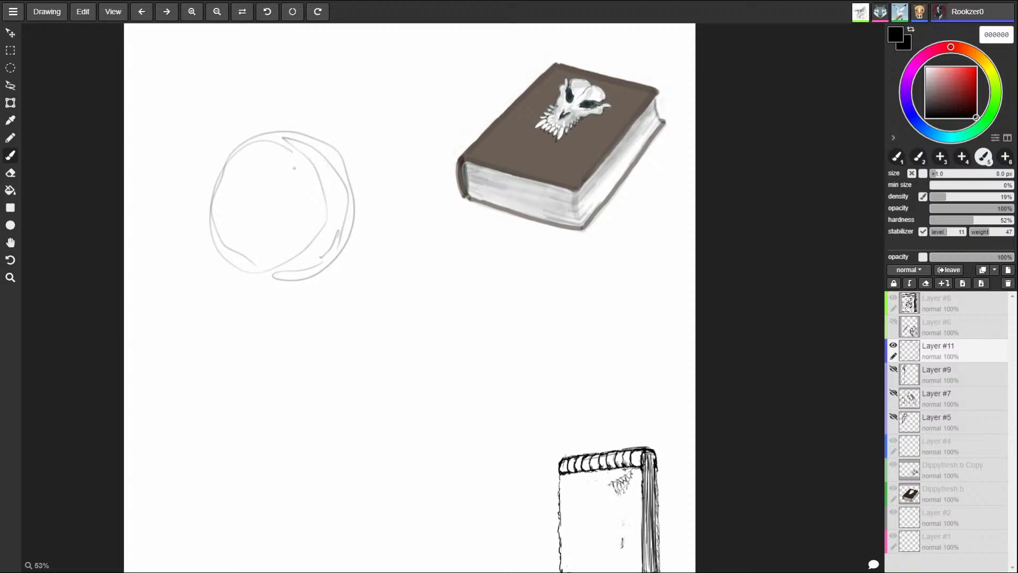
mouse_move(294, 300)
mouse_down()
mouse_move(294, 171)
mouse_move(372, 59)
mouse_move(339, 85)
mouse_move(339, 159)
mouse_move(366, 111)
mouse_move(359, 96)
mouse_move(379, 73)
mouse_move(365, 57)
mouse_move(381, 46)
mouse_move(398, 61)
mouse_move(397, 78)
mouse_move(391, 69)
mouse_move(378, 79)
mouse_move(402, 69)
mouse_move(378, 41)
mouse_move(344, 78)
mouse_up()
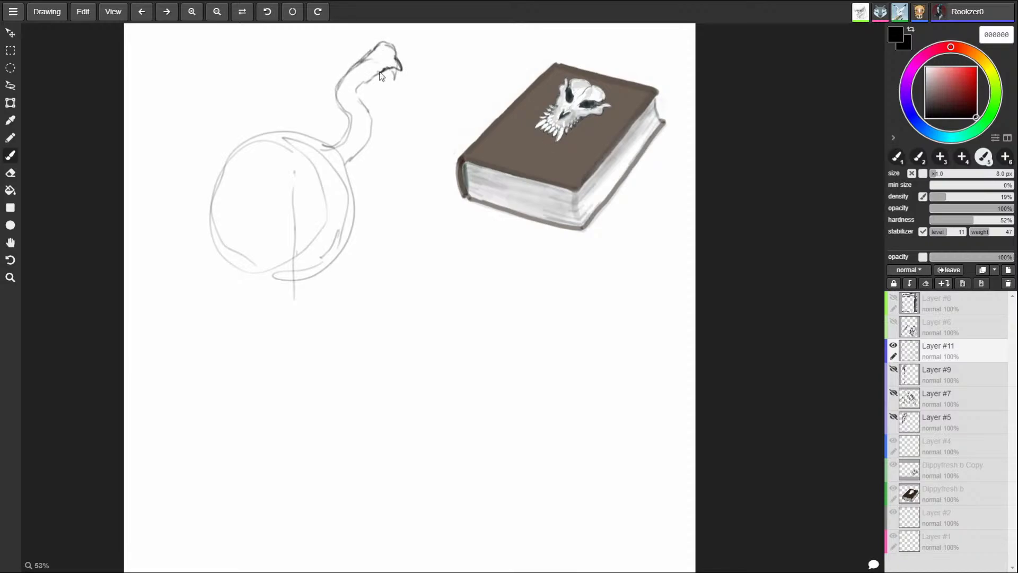
mouse_move(398, 55)
mouse_down()
mouse_move(391, 36)
mouse_move(376, 42)
mouse_move(391, 62)
mouse_move(387, 54)
mouse_move(353, 68)
mouse_move(373, 125)
mouse_move(350, 159)
mouse_up()
- Draw one wide angry eye across the round head, with a dark hatched pupil, shaded corners and a thick outline
mouse_move(234, 193)
mouse_down()
mouse_move(281, 206)
mouse_move(331, 174)
mouse_move(260, 197)
mouse_up()
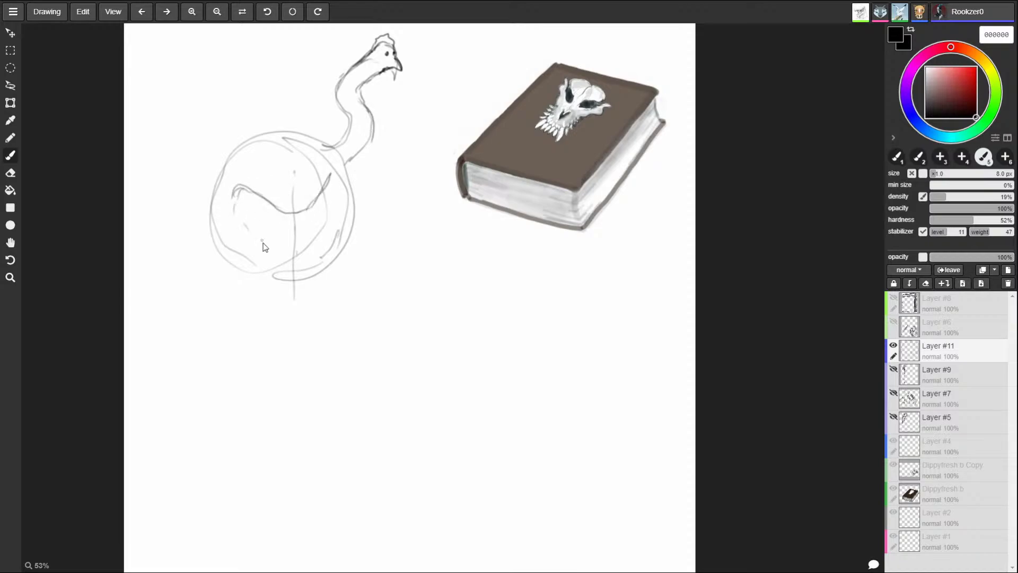
mouse_move(264, 247)
mouse_down()
mouse_move(313, 248)
mouse_move(336, 213)
mouse_move(330, 189)
mouse_up()
mouse_move(325, 240)
mouse_down()
mouse_move(342, 201)
mouse_move(297, 212)
mouse_move(340, 185)
mouse_up()
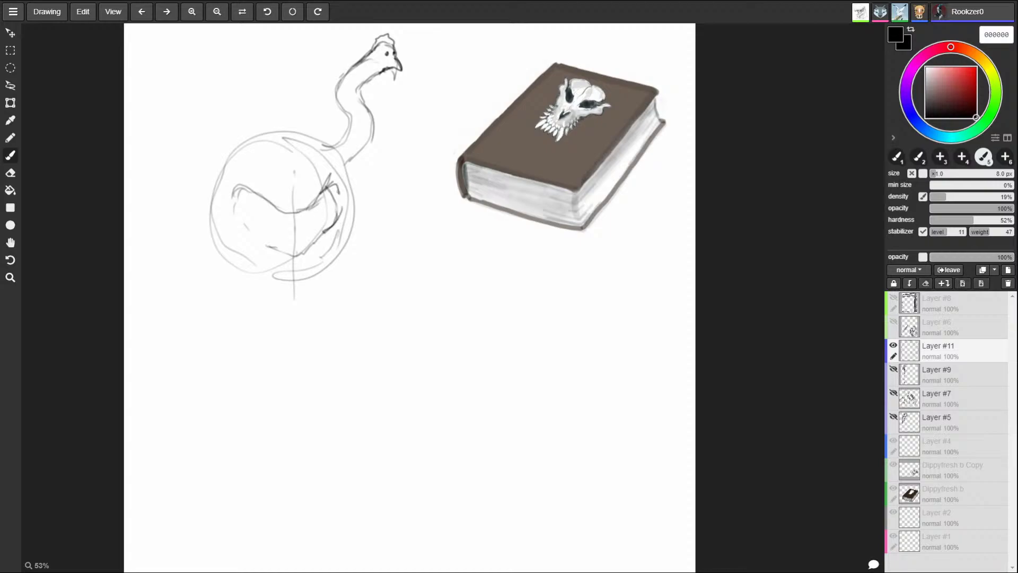
mouse_move(263, 195)
mouse_down()
mouse_move(232, 205)
mouse_move(276, 252)
mouse_move(313, 246)
mouse_move(256, 242)
mouse_move(306, 218)
mouse_move(316, 242)
mouse_move(287, 240)
mouse_move(302, 240)
mouse_move(313, 222)
mouse_move(283, 239)
mouse_move(283, 224)
mouse_move(316, 236)
mouse_move(287, 223)
mouse_move(283, 236)
mouse_move(318, 243)
mouse_move(340, 200)
mouse_up()
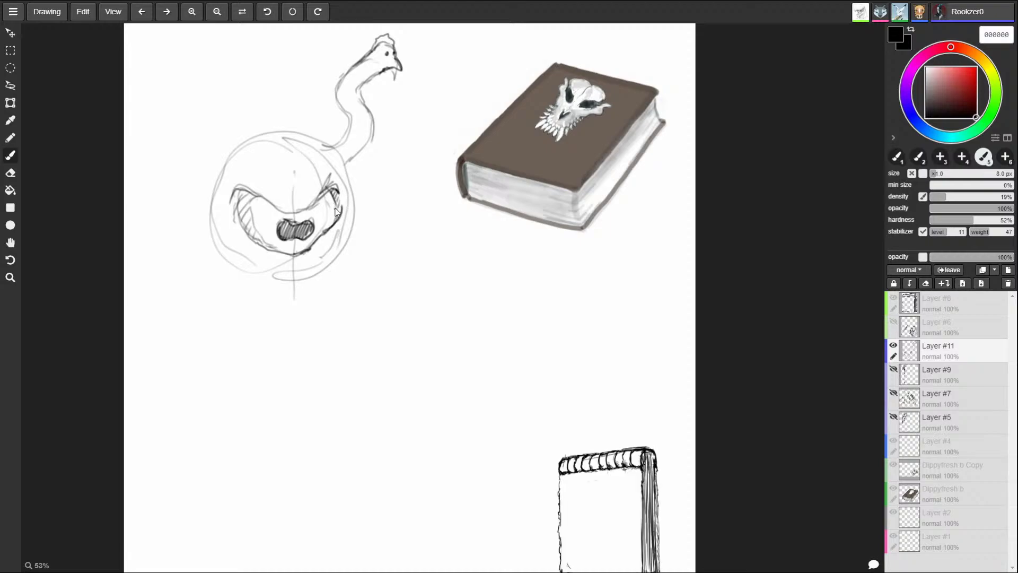
drag(338, 191, 335, 223)
mouse_move(233, 190)
mouse_down()
mouse_move(305, 212)
mouse_move(334, 185)
mouse_up()
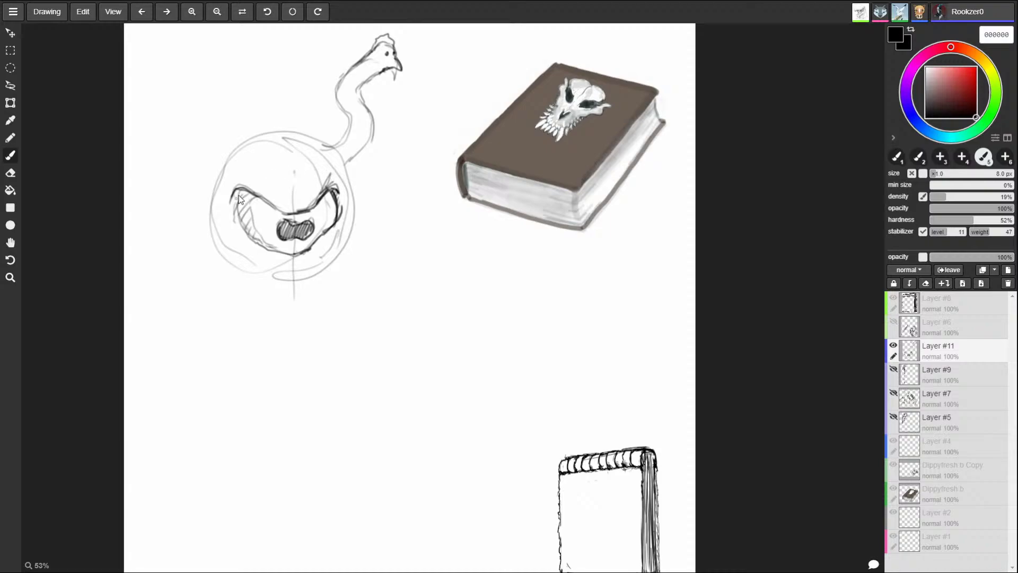
mouse_move(236, 191)
mouse_down()
mouse_move(248, 244)
mouse_move(275, 253)
mouse_move(317, 247)
mouse_move(328, 217)
mouse_up()
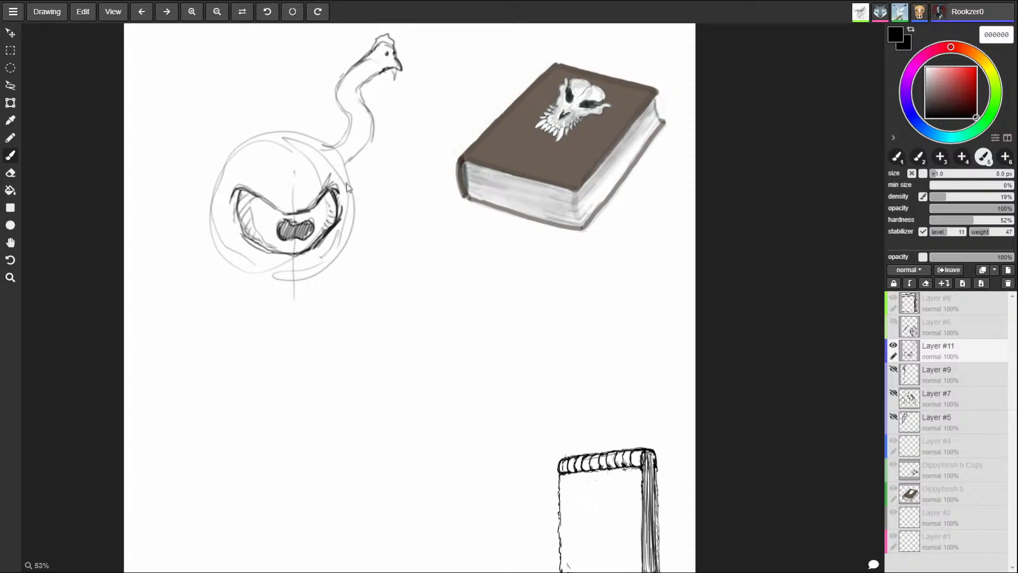
- Add a short curve on the head's right edge and draw a second chicken-headed stalk rising from its upper left
drag(340, 169, 347, 178)
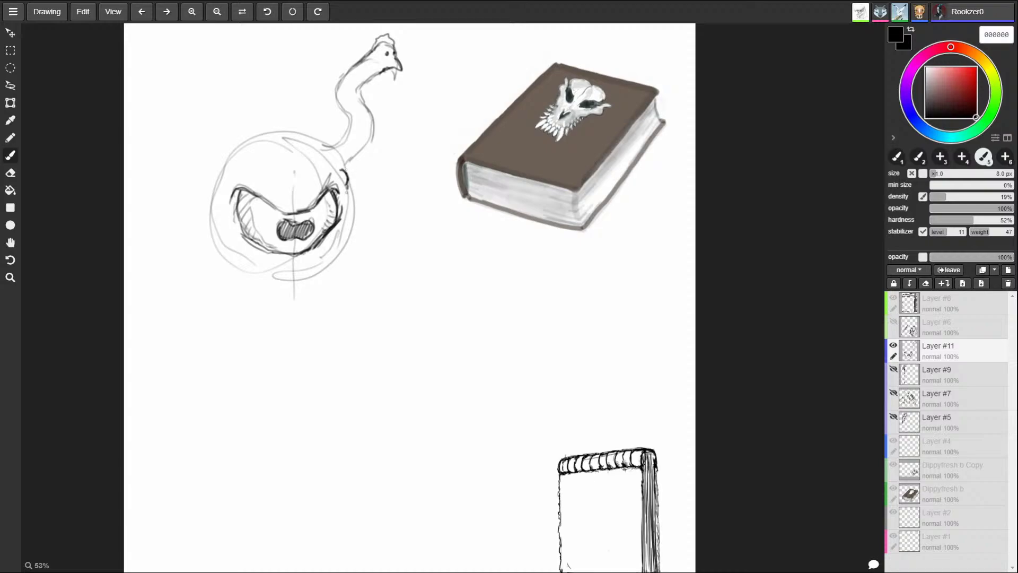
click(299, 99)
mouse_move(226, 138)
mouse_down()
mouse_move(202, 47)
mouse_move(165, 61)
mouse_up()
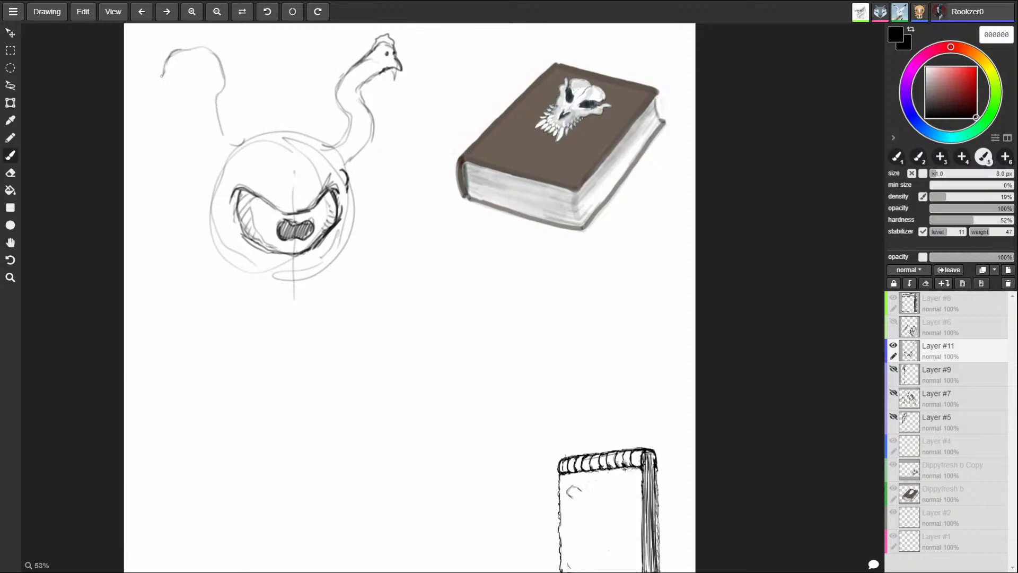
mouse_move(166, 56)
mouse_down()
mouse_move(176, 79)
mouse_move(186, 66)
mouse_move(161, 86)
mouse_up()
click(180, 75)
mouse_move(188, 55)
mouse_down()
mouse_move(192, 65)
mouse_move(171, 39)
mouse_move(224, 79)
mouse_move(206, 151)
mouse_move(223, 160)
mouse_up()
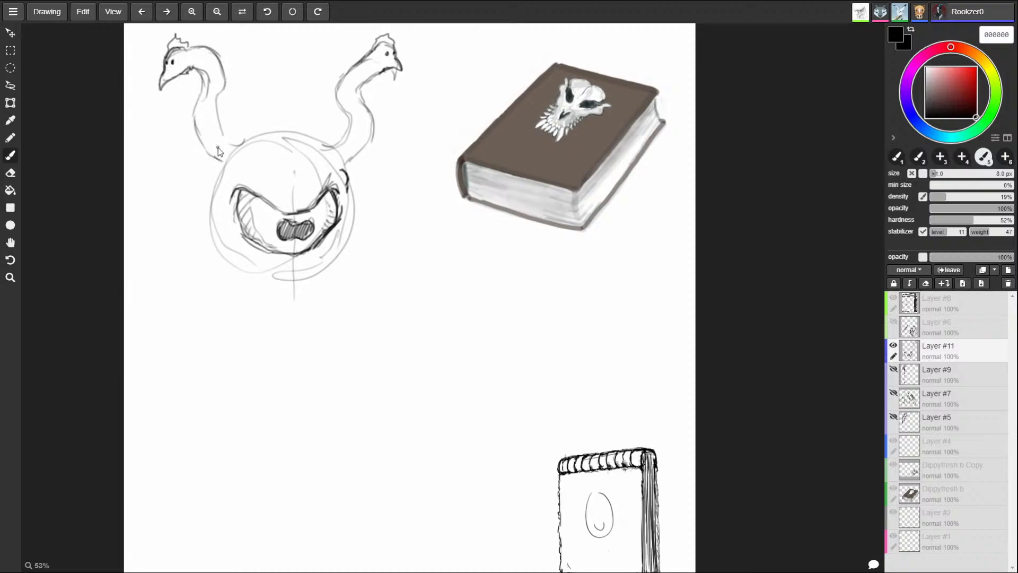
mouse_move(325, 260)
mouse_down()
mouse_move(265, 265)
mouse_move(257, 296)
mouse_move(295, 331)
mouse_move(322, 300)
mouse_move(304, 333)
mouse_move(252, 285)
mouse_move(316, 260)
mouse_move(317, 247)
mouse_up()
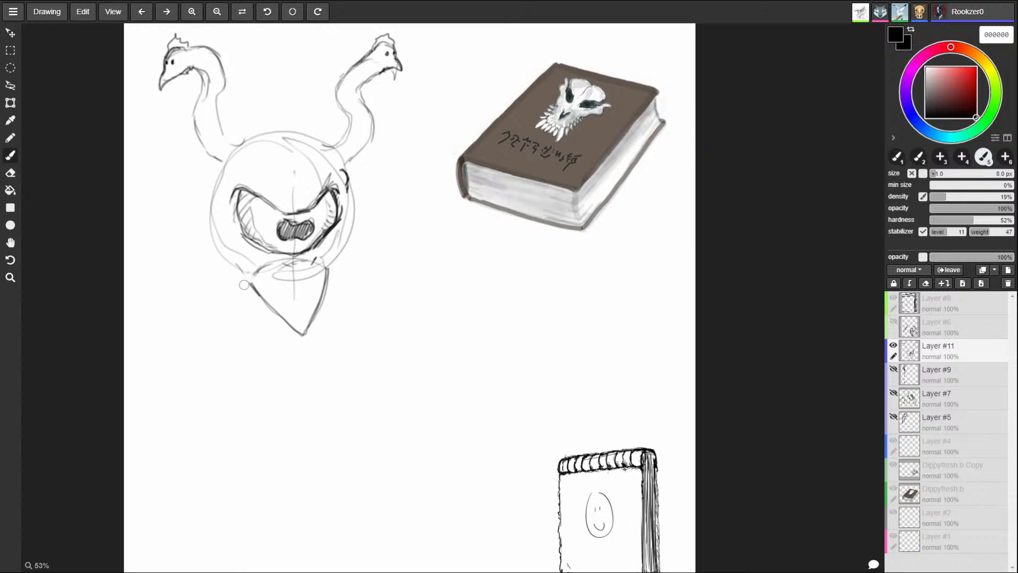
key(ctrl+z)
key(ctrl+z)
key(ctrl+z)
key(ctrl+z)
- Erase the bottom of the head's construction circle and redraw it as an angular jaw with a rounded chin
key(e)
mouse_move(269, 272)
mouse_down()
mouse_move(305, 278)
mouse_move(318, 316)
mouse_move(310, 332)
mouse_move(266, 311)
mouse_up()
key(b)
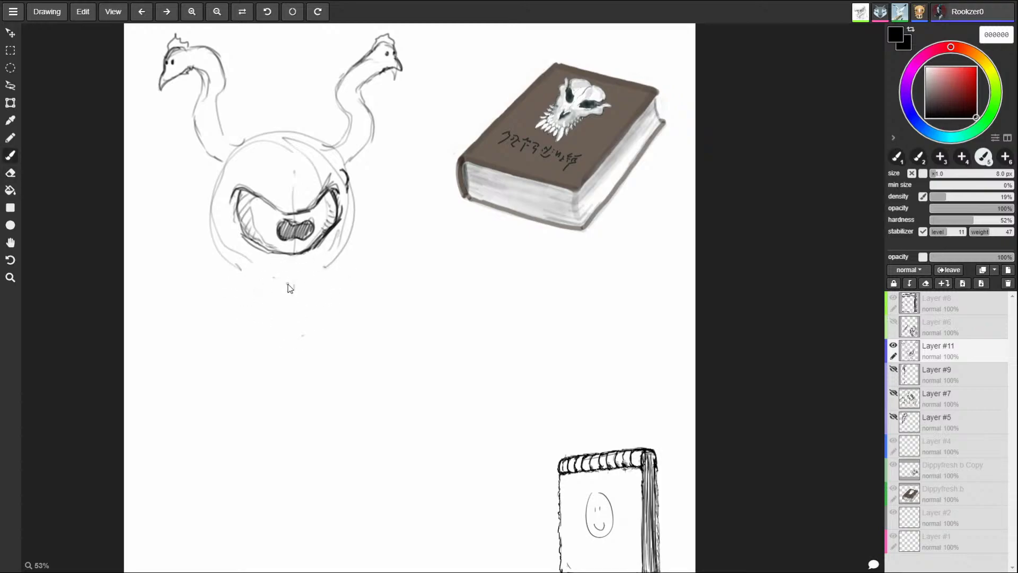
mouse_move(220, 164)
mouse_down()
mouse_move(211, 217)
mouse_move(260, 300)
mouse_move(310, 299)
mouse_move(345, 258)
mouse_move(345, 242)
mouse_up()
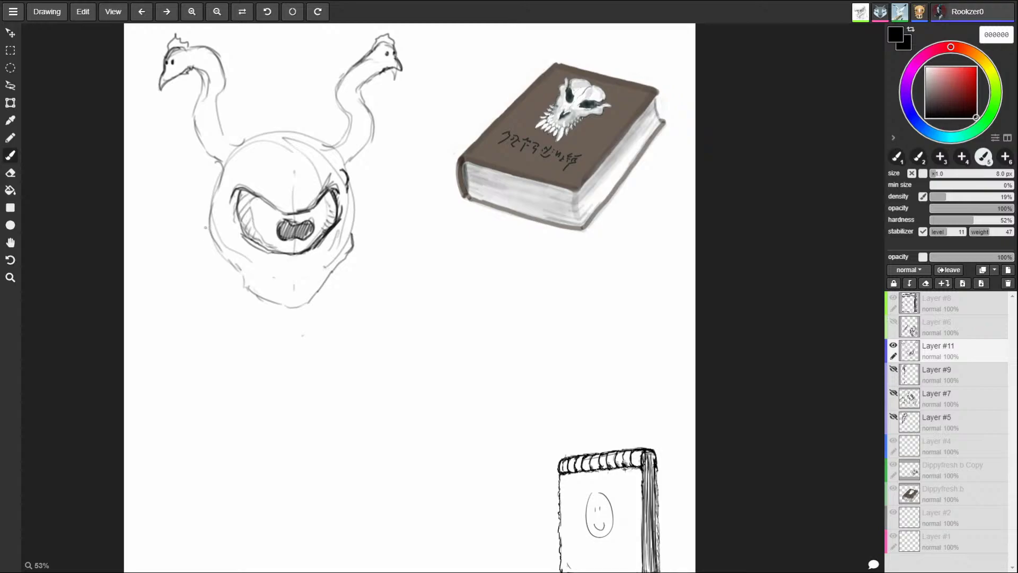
mouse_move(205, 227)
mouse_down()
mouse_move(217, 259)
mouse_move(271, 301)
mouse_up()
click(10, 104)
mouse_move(404, 337)
mouse_down()
mouse_move(409, 295)
mouse_move(410, 343)
mouse_move(399, 340)
mouse_move(419, 340)
mouse_move(448, 269)
mouse_move(341, 425)
mouse_move(432, 368)
mouse_move(523, 243)
mouse_move(377, 431)
mouse_move(510, 297)
mouse_move(432, 370)
mouse_move(491, 317)
mouse_up()
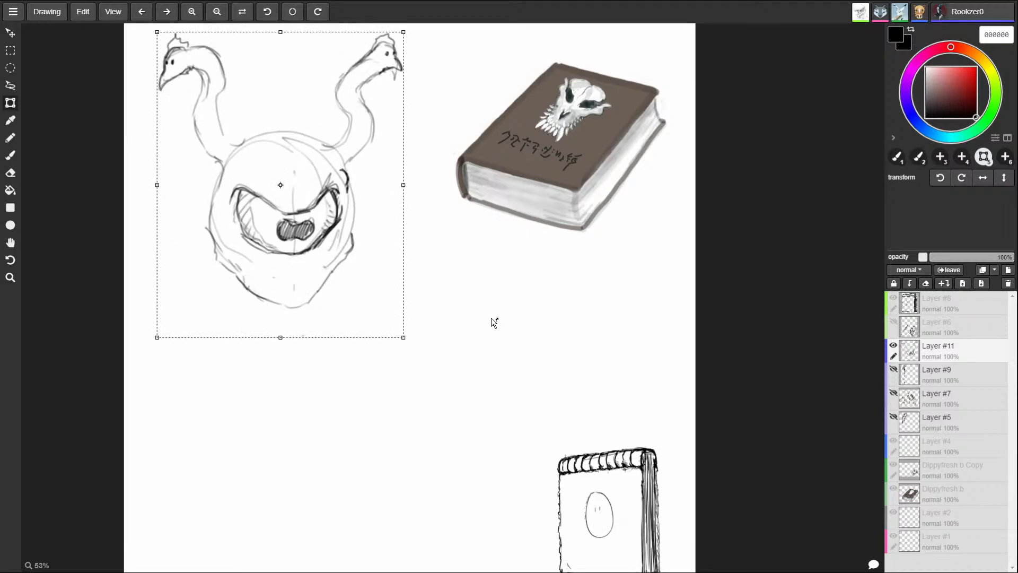
key(b)
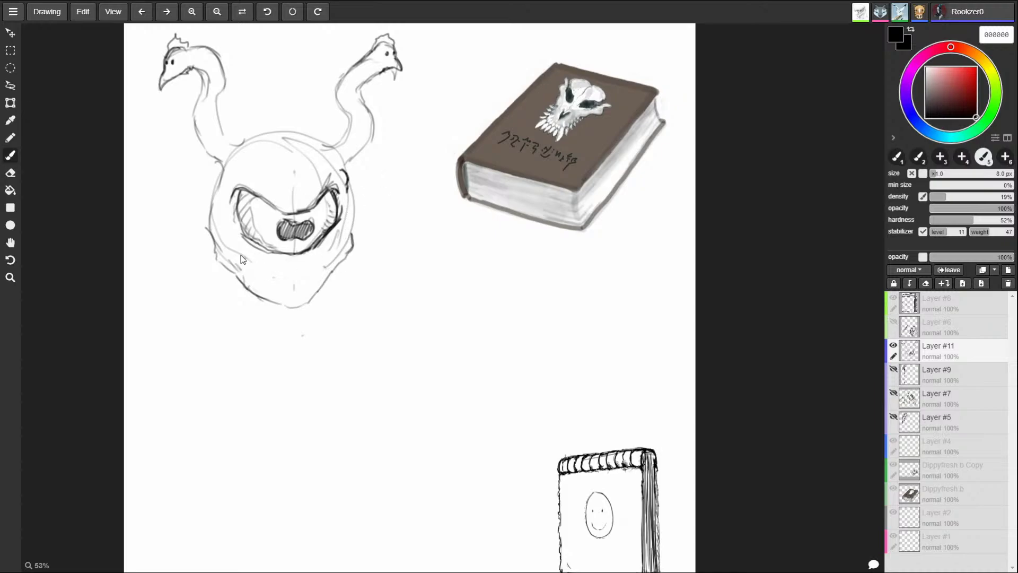
- Draw a grinning mouth beneath the eye with cheek creases, small pointed teeth and dark shading between them
drag(242, 256, 254, 265)
mouse_move(323, 267)
mouse_down()
mouse_move(355, 228)
mouse_move(363, 239)
mouse_move(335, 250)
mouse_up()
mouse_move(260, 271)
mouse_down()
mouse_move(316, 281)
mouse_move(273, 282)
mouse_move(254, 270)
mouse_up()
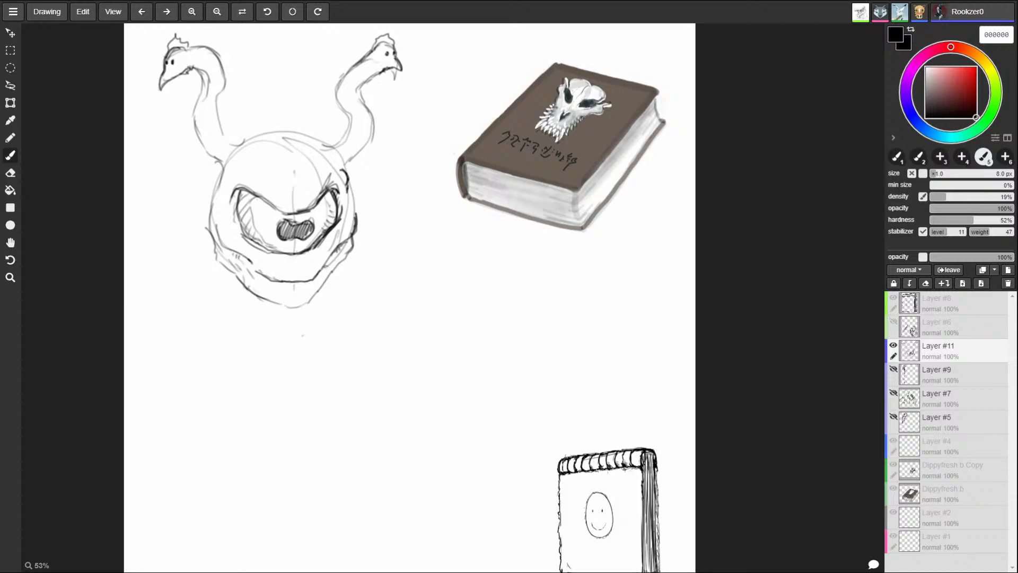
drag(260, 276, 291, 295)
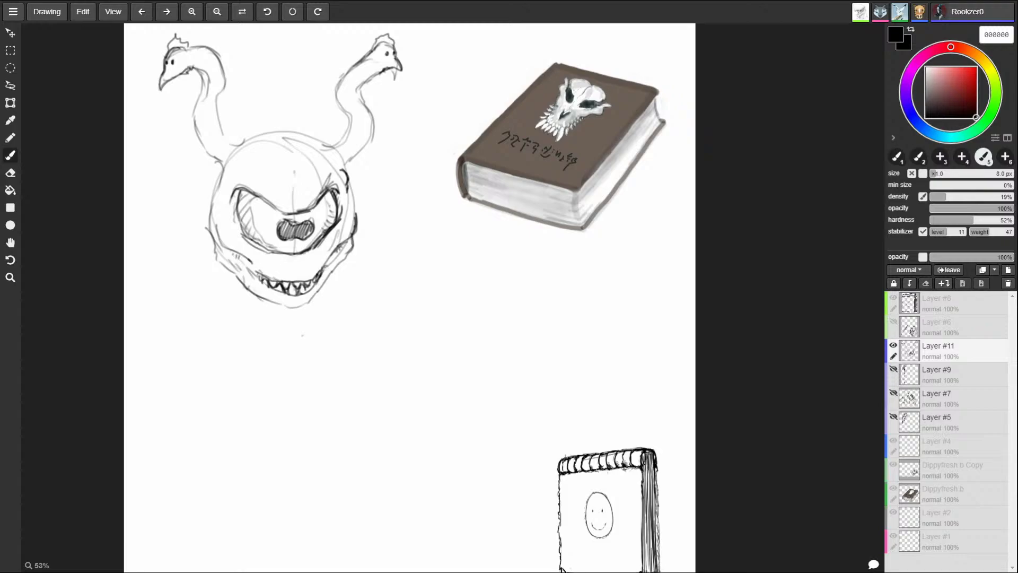
drag(318, 281, 309, 297)
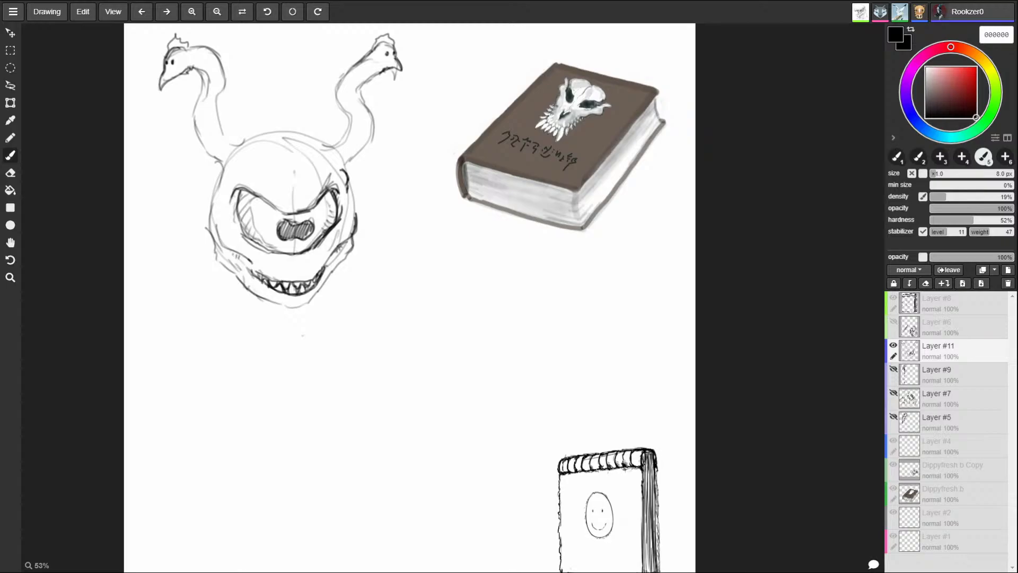
drag(293, 283, 301, 291)
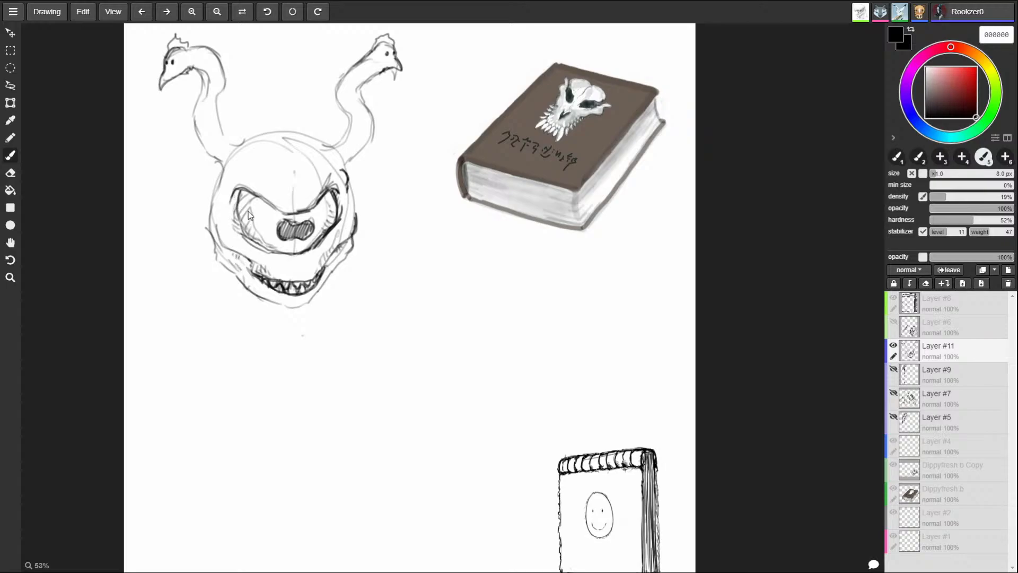
- Darken the left outlines of the eye and head, and draw a third, crested bird-headed stalk on the right side
drag(239, 190, 248, 236)
drag(212, 214, 219, 174)
mouse_move(348, 173)
mouse_down()
mouse_move(438, 149)
mouse_move(422, 161)
mouse_move(414, 141)
mouse_move(433, 129)
mouse_move(420, 108)
mouse_move(404, 112)
mouse_move(405, 149)
mouse_move(433, 143)
mouse_move(424, 170)
mouse_move(436, 154)
mouse_move(422, 150)
mouse_move(438, 153)
mouse_up()
mouse_move(434, 162)
mouse_down()
mouse_move(405, 192)
mouse_move(360, 201)
mouse_move(404, 195)
mouse_move(419, 179)
mouse_move(408, 175)
mouse_up()
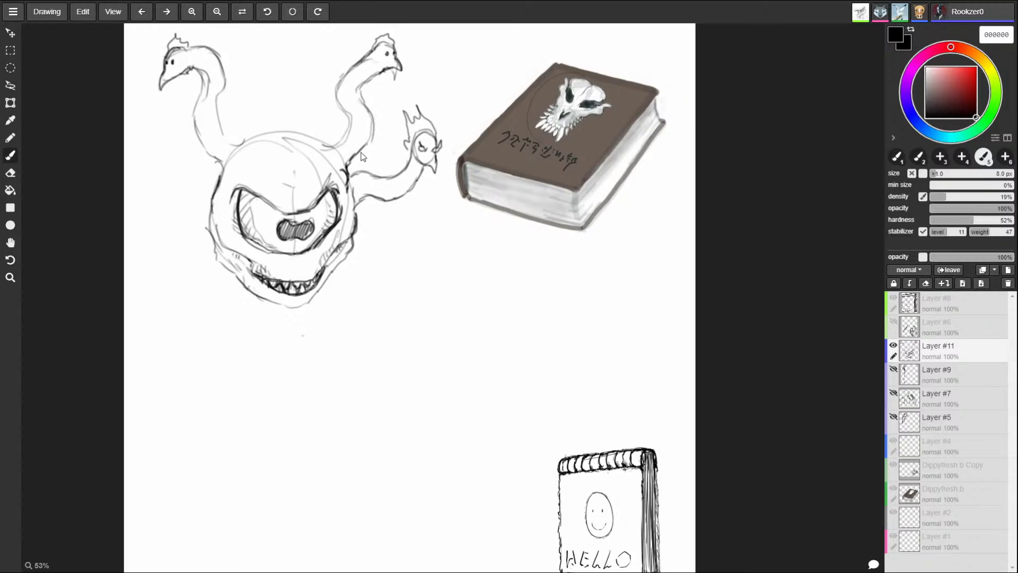
- Reinforce the upper right stalk's outline, and strengthen the chin and crosshatch the right side of the jaw
mouse_move(366, 148)
mouse_down()
mouse_move(378, 123)
mouse_move(364, 94)
mouse_up()
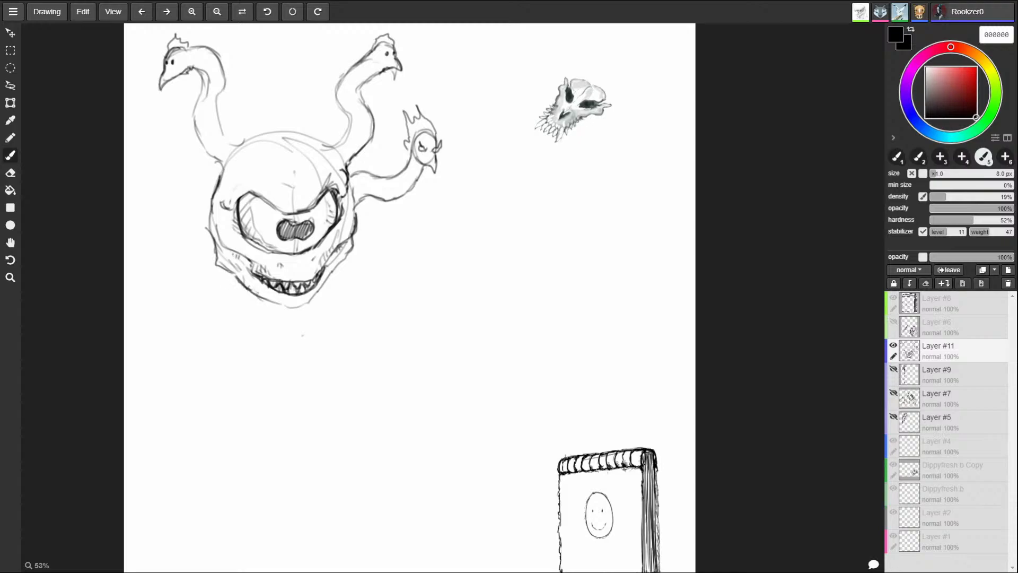
mouse_move(305, 309)
mouse_down()
mouse_move(352, 253)
mouse_move(320, 303)
mouse_move(325, 281)
mouse_up()
drag(348, 249, 334, 272)
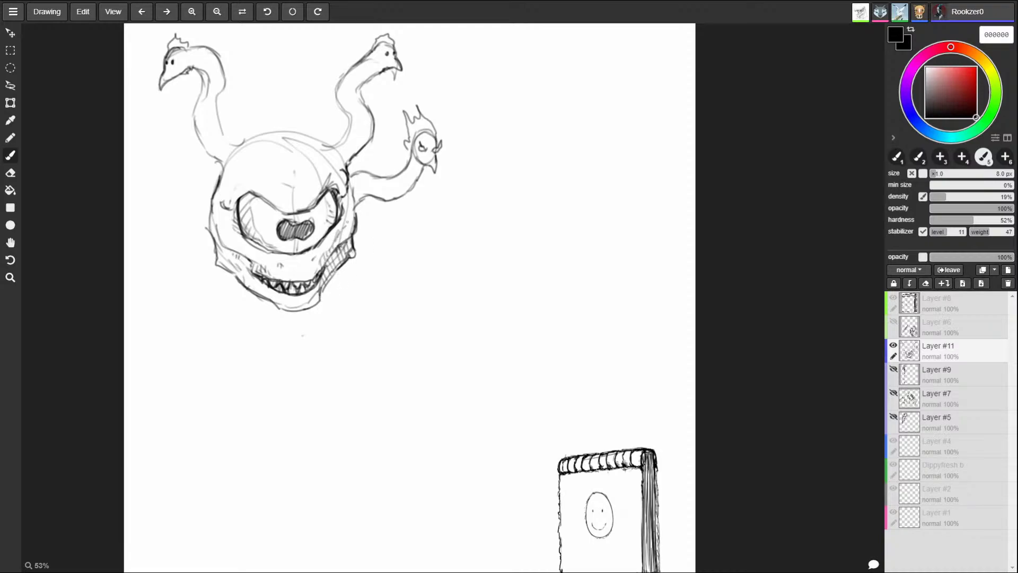
- Draw a curled stalk on the monster's left side ending in a front-facing bird head with a pointed crest and beak
drag(354, 215, 356, 227)
mouse_move(195, 173)
mouse_down()
mouse_move(158, 206)
mouse_move(193, 226)
mouse_move(184, 242)
mouse_move(171, 227)
mouse_up()
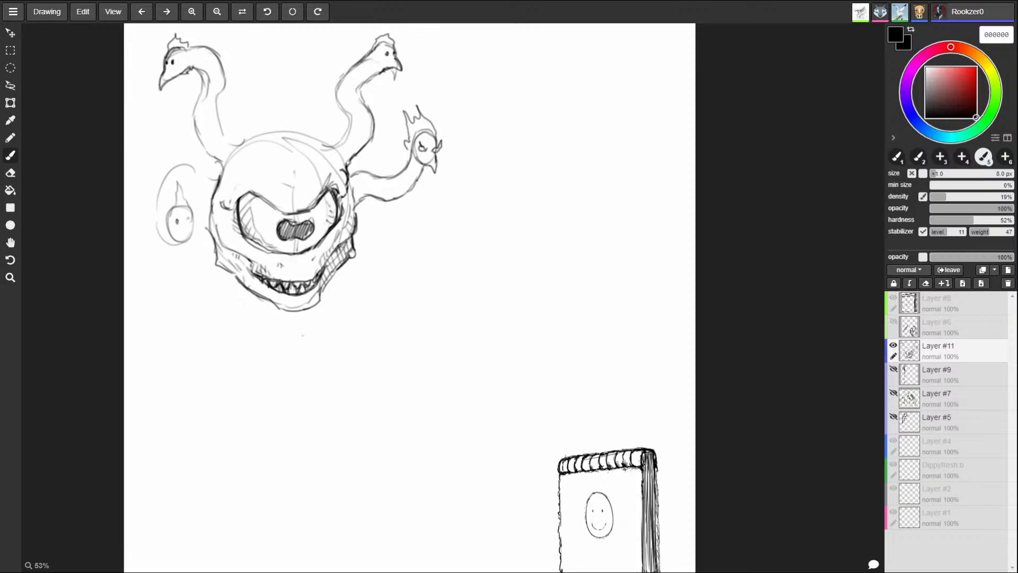
mouse_move(191, 225)
mouse_down()
mouse_move(193, 242)
mouse_move(194, 220)
mouse_up()
drag(179, 185, 187, 201)
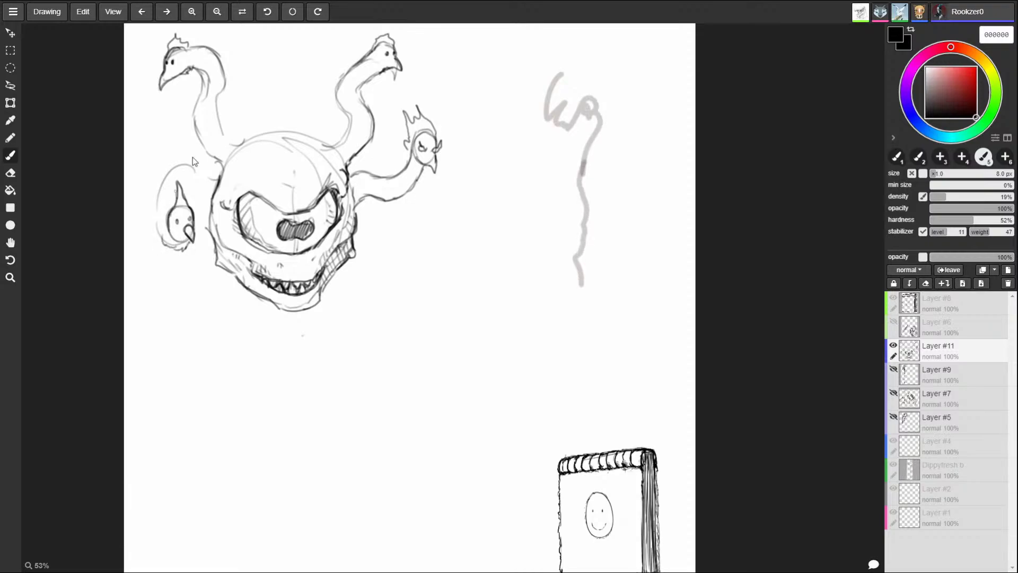
drag(580, 310, 594, 408)
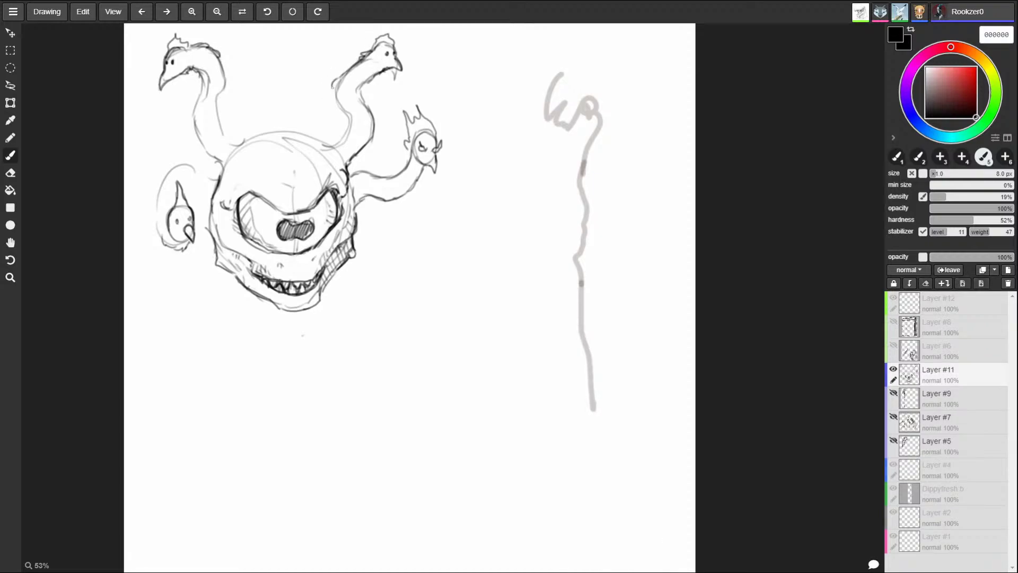
- Add small bumps to the right stalks and redraw the top of the head with a dark, ridged outline
drag(384, 205, 401, 201)
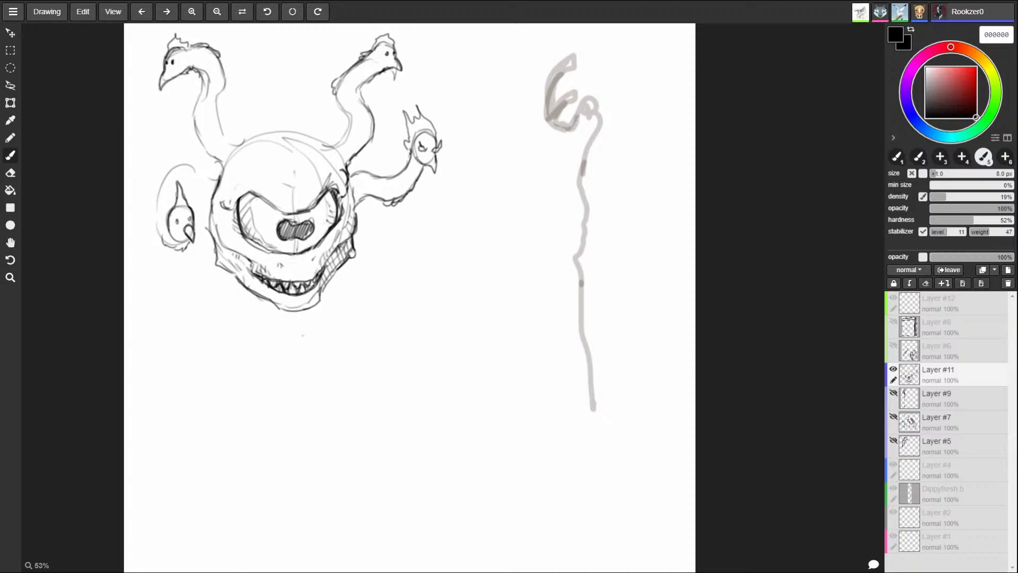
drag(399, 173, 406, 164)
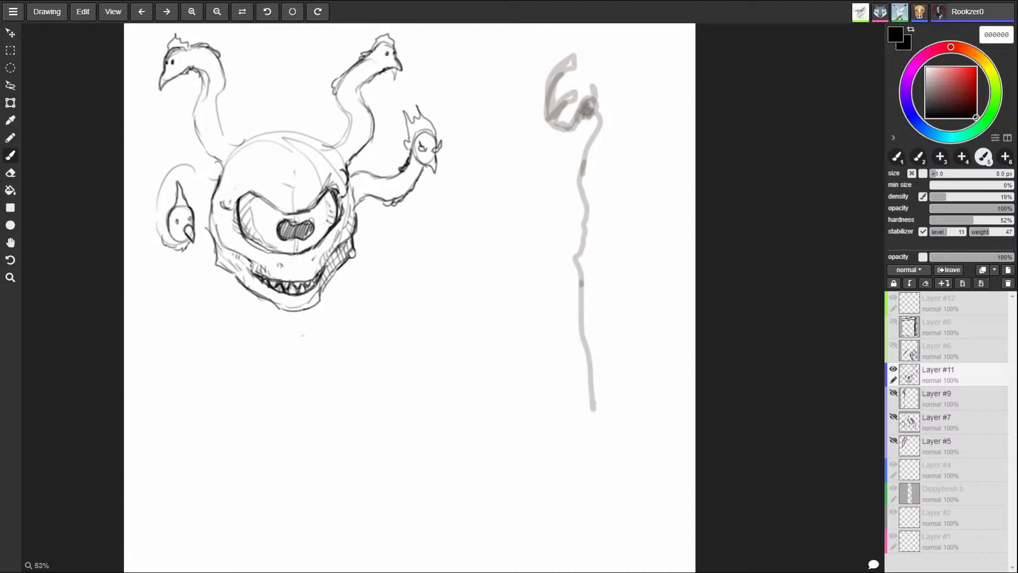
drag(432, 153, 432, 148)
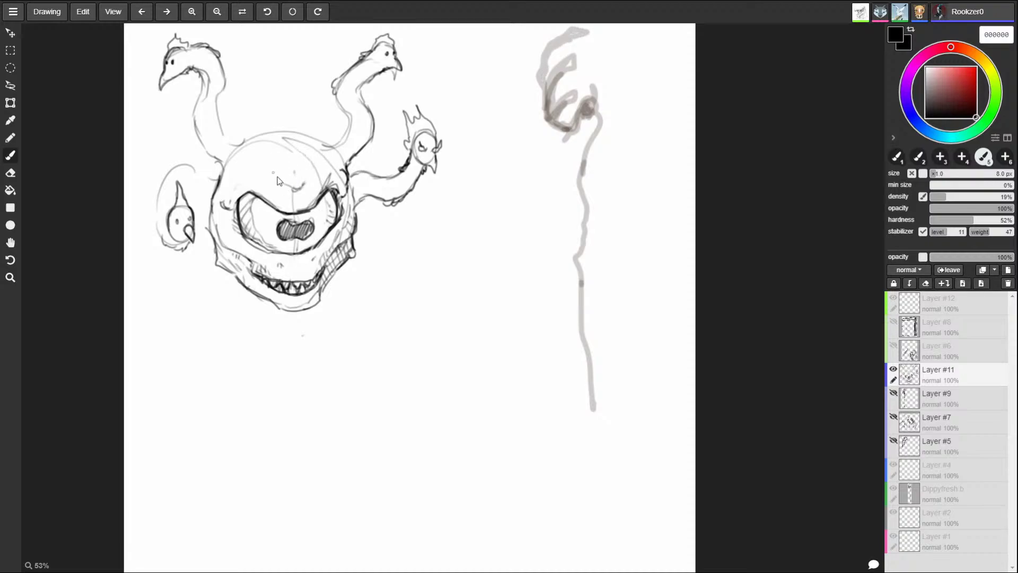
mouse_move(247, 139)
mouse_down()
mouse_move(269, 127)
mouse_move(320, 145)
mouse_move(270, 129)
mouse_move(249, 136)
mouse_move(321, 133)
mouse_up()
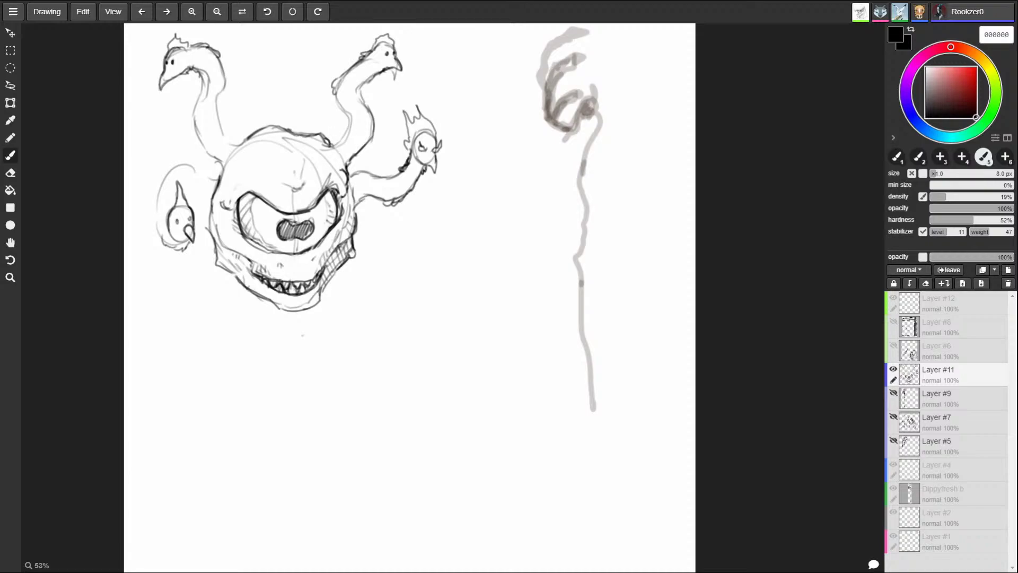
mouse_move(325, 139)
mouse_down()
mouse_move(316, 128)
mouse_move(247, 139)
mouse_move(270, 122)
mouse_move(307, 131)
mouse_up()
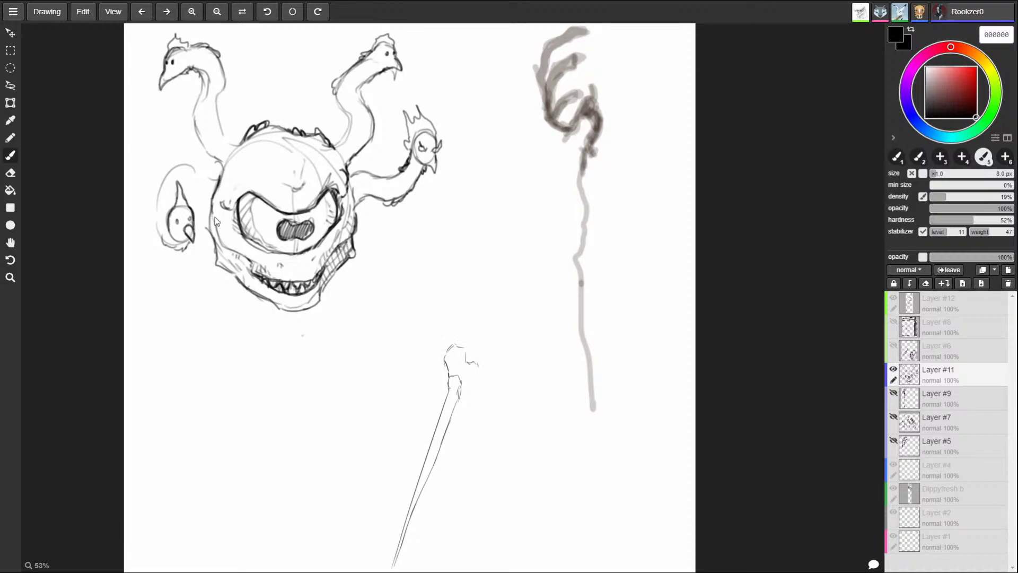
- Strengthen the left stalk's neck outline and draw a curled chicken-headed stalk hanging from the lower left of the jaw
mouse_move(208, 177)
mouse_down()
mouse_move(163, 164)
mouse_move(151, 186)
mouse_move(160, 233)
mouse_move(158, 220)
mouse_up()
drag(222, 266, 220, 284)
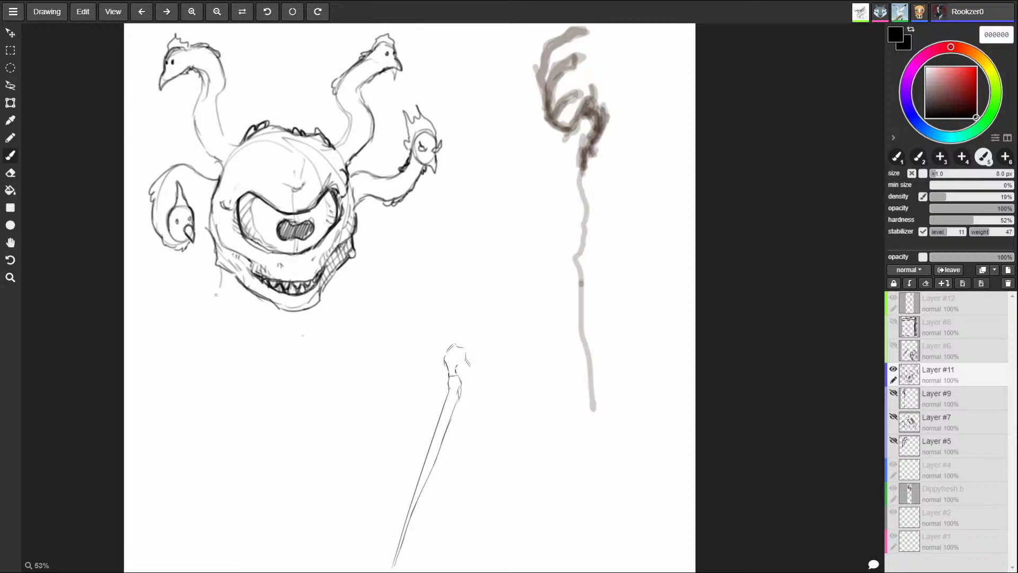
drag(162, 335, 166, 347)
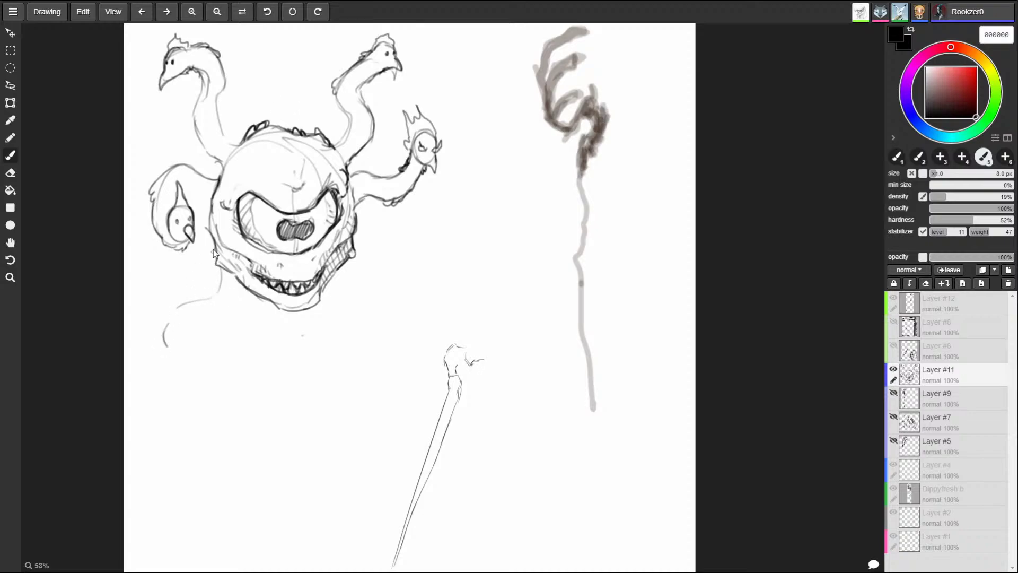
mouse_move(223, 286)
mouse_down()
mouse_move(219, 313)
mouse_move(186, 330)
mouse_move(182, 344)
mouse_move(243, 292)
mouse_move(176, 314)
mouse_move(200, 322)
mouse_move(193, 342)
mouse_move(205, 355)
mouse_move(209, 348)
mouse_move(185, 340)
mouse_move(207, 353)
mouse_move(180, 361)
mouse_move(210, 368)
mouse_up()
mouse_move(211, 353)
mouse_down()
mouse_move(210, 369)
mouse_move(205, 344)
mouse_move(186, 336)
mouse_up()
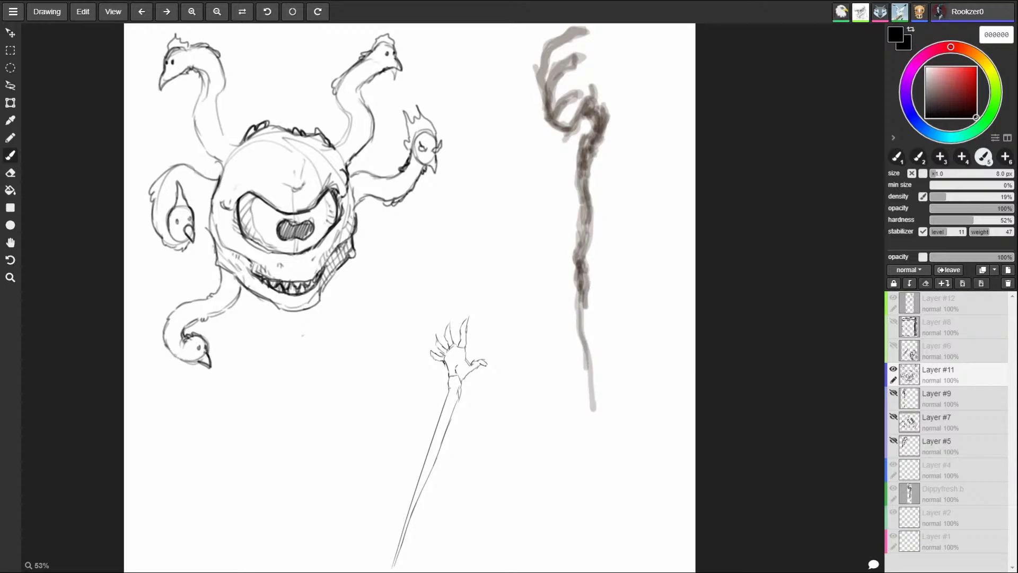
drag(170, 350, 196, 367)
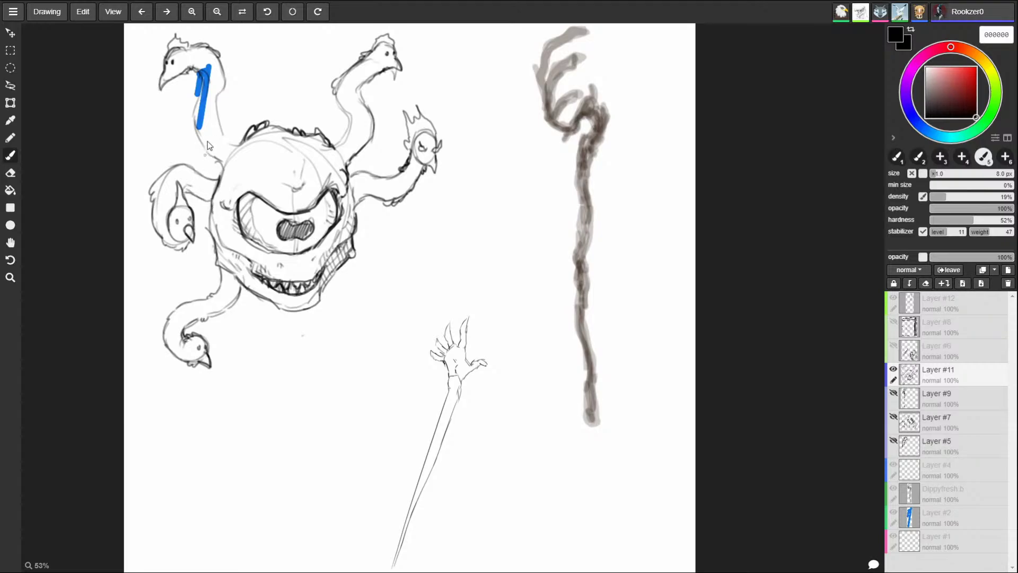
- Draw a short stalk below the chin ending in a downward-facing chicken head with eyes and a beak
drag(262, 328, 248, 363)
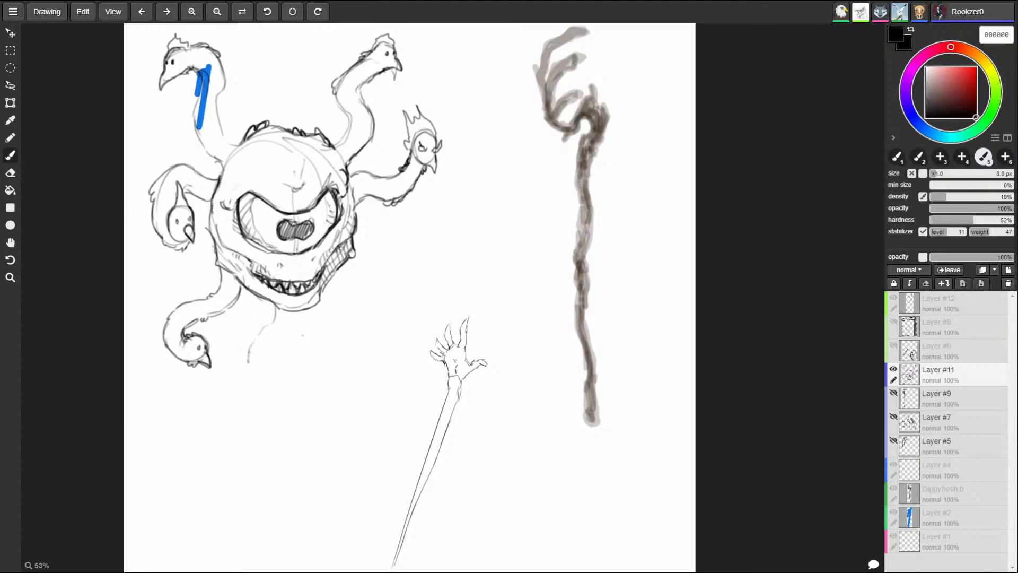
mouse_move(297, 314)
mouse_down()
mouse_move(266, 357)
mouse_move(247, 343)
mouse_move(253, 382)
mouse_move(272, 357)
mouse_move(255, 350)
mouse_move(270, 381)
mouse_up()
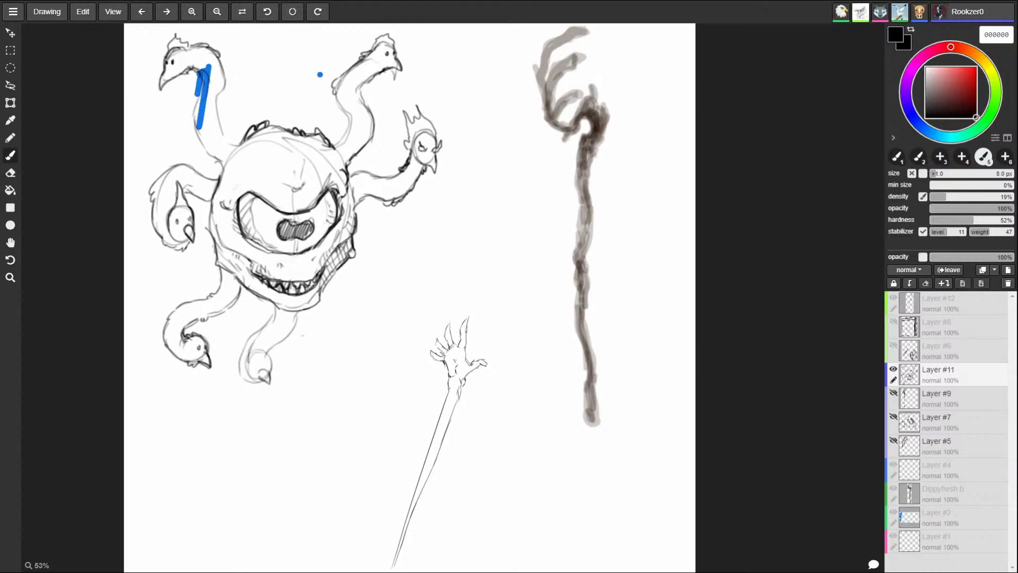
click(257, 360)
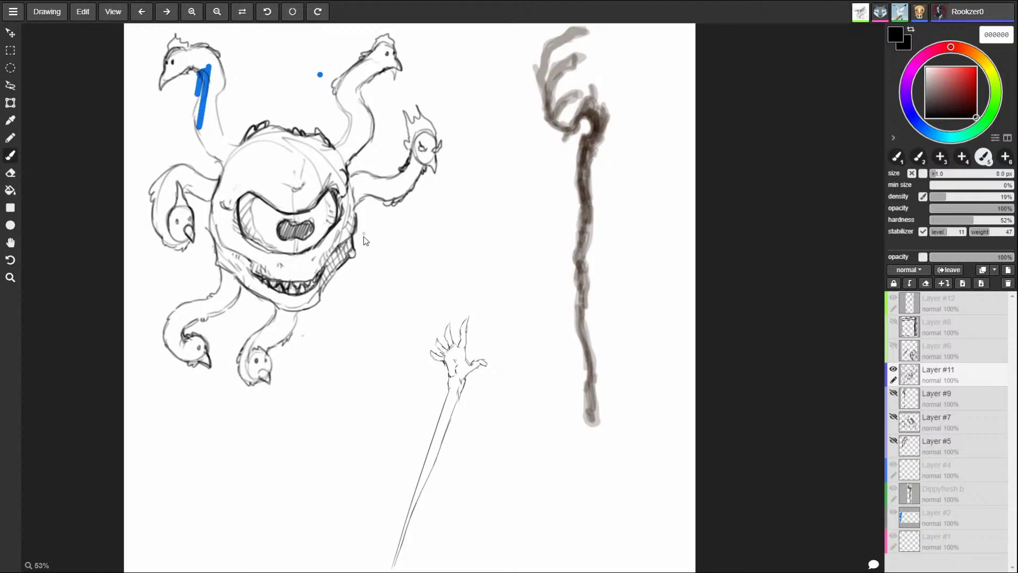
- Draw a curved chicken-headed stalk reaching out from the right side of the jaw, with small eyes and a beak
drag(356, 245, 430, 217)
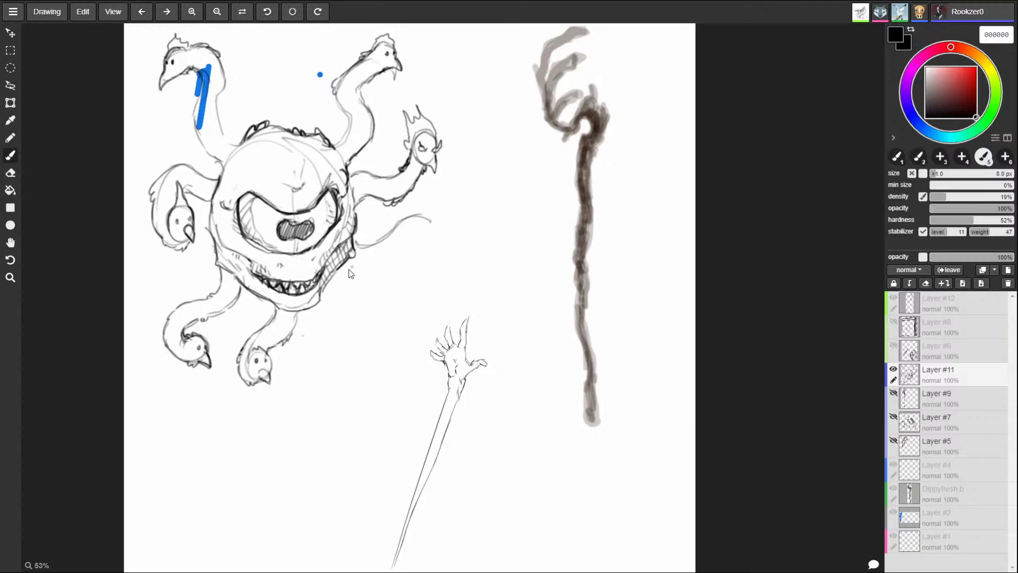
drag(352, 266, 406, 243)
mouse_move(395, 245)
mouse_down()
mouse_move(407, 226)
mouse_move(432, 238)
mouse_move(430, 257)
mouse_move(408, 260)
mouse_move(407, 245)
mouse_move(424, 233)
mouse_move(423, 267)
mouse_move(433, 244)
mouse_up()
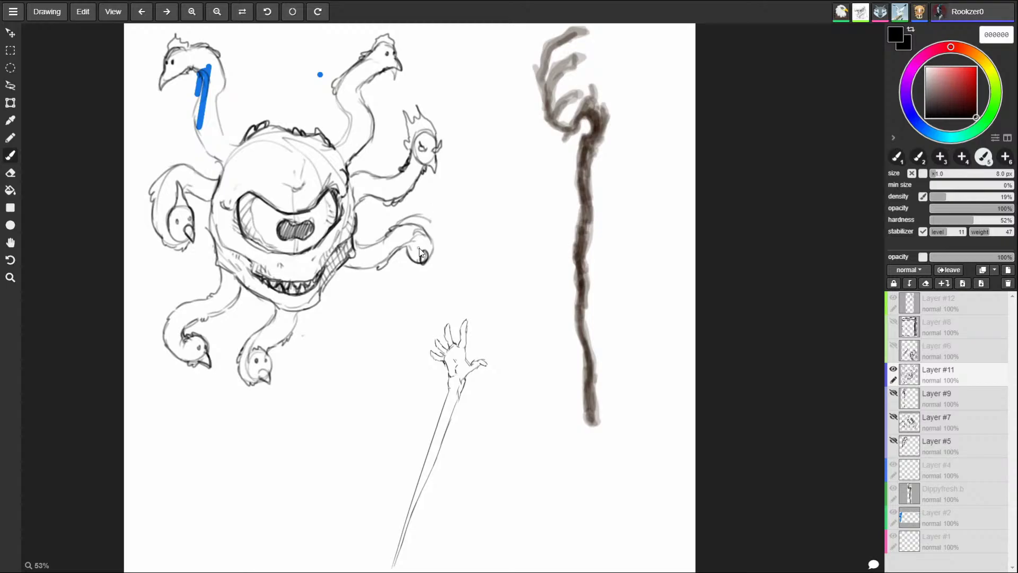
drag(427, 244, 427, 248)
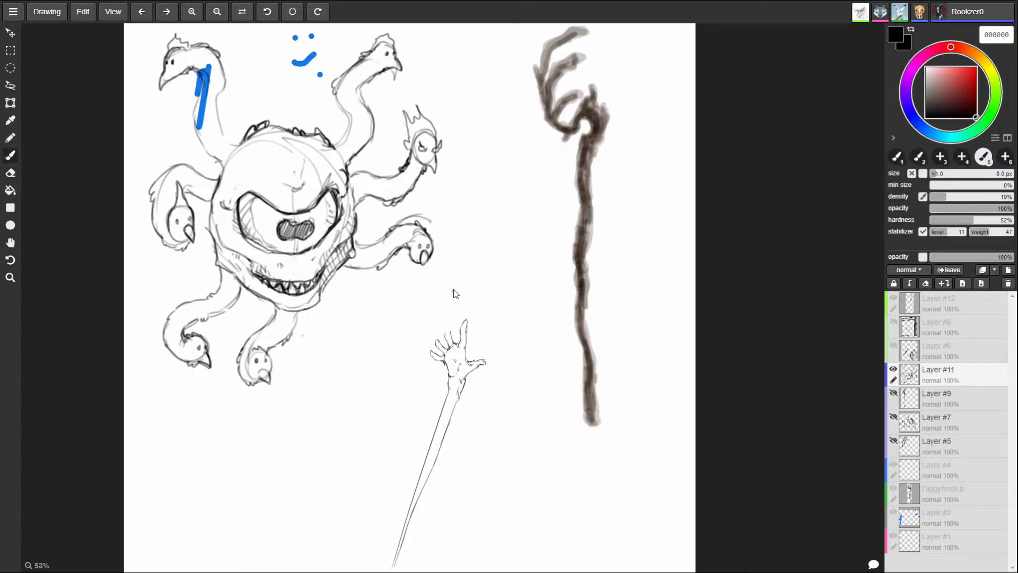
- Write a "staff of" note above the hand-topped staff with an arrow pointing down to it
drag(491, 271, 483, 311)
mouse_move(452, 256)
mouse_down()
mouse_move(458, 274)
mouse_move(491, 240)
mouse_up()
drag(493, 244, 499, 230)
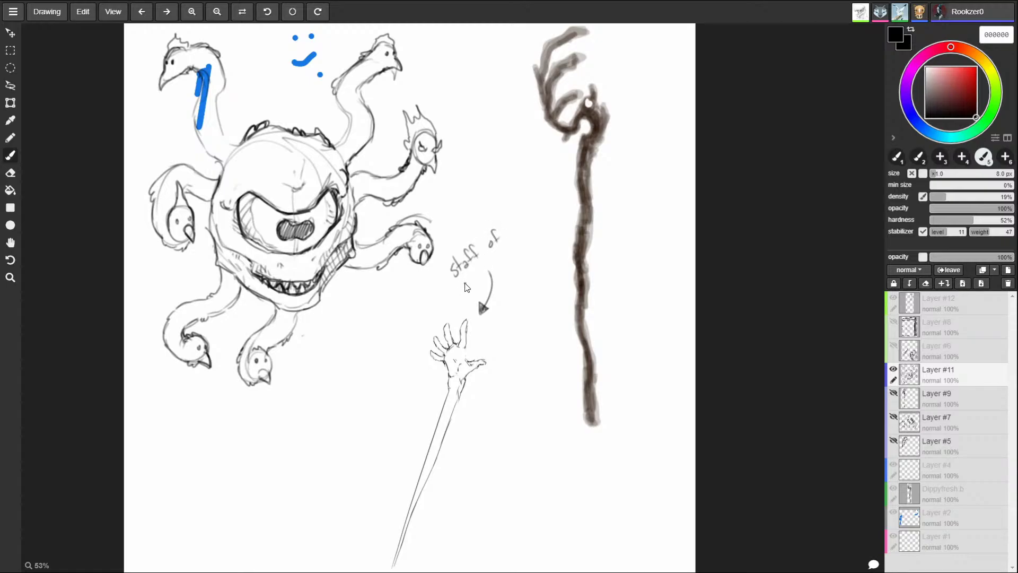
drag(464, 288, 472, 277)
drag(473, 281, 474, 277)
mouse_move(477, 276)
mouse_down()
mouse_move(514, 247)
mouse_move(467, 265)
mouse_move(520, 236)
mouse_move(475, 279)
mouse_move(478, 315)
mouse_up()
click(517, 249)
- Erase the stray construction line above the stalk beside the right jaw and return to the brush
key(e)
key(b)
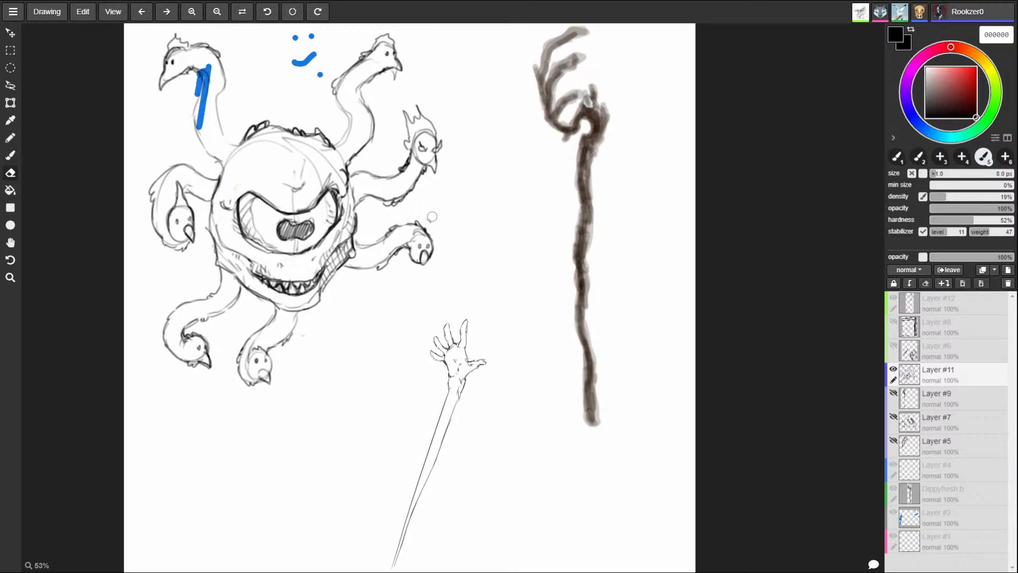
key(e)
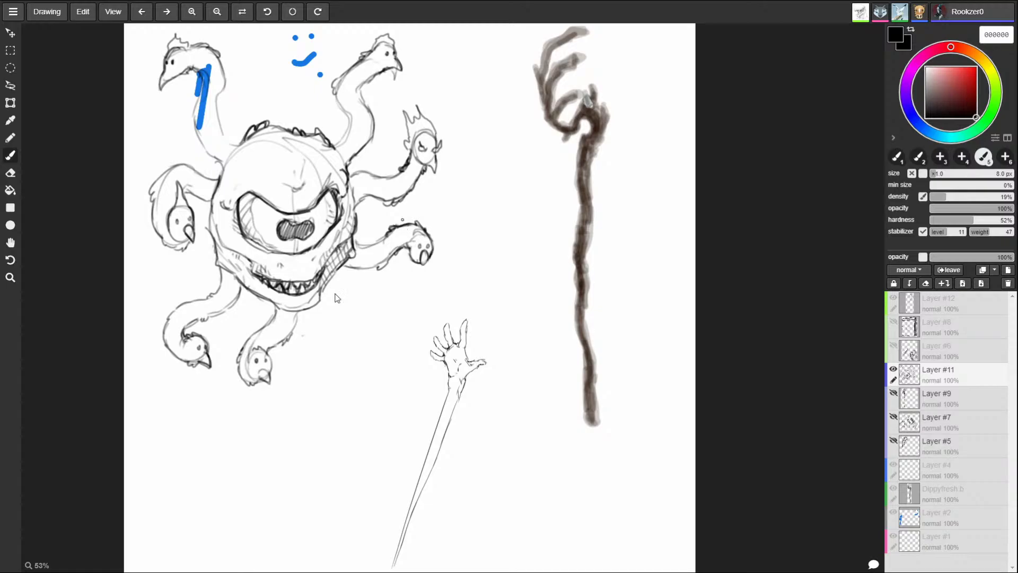
- Draw a drooping chicken-headed stalk at the lower right, then hatch the stalk bases and add creases to the forehead
mouse_move(335, 298)
mouse_down()
mouse_move(321, 304)
mouse_move(348, 282)
mouse_move(381, 326)
mouse_move(350, 312)
mouse_move(378, 335)
mouse_move(363, 335)
mouse_move(385, 334)
mouse_up()
mouse_move(361, 292)
mouse_down()
mouse_move(387, 317)
mouse_move(363, 349)
mouse_up()
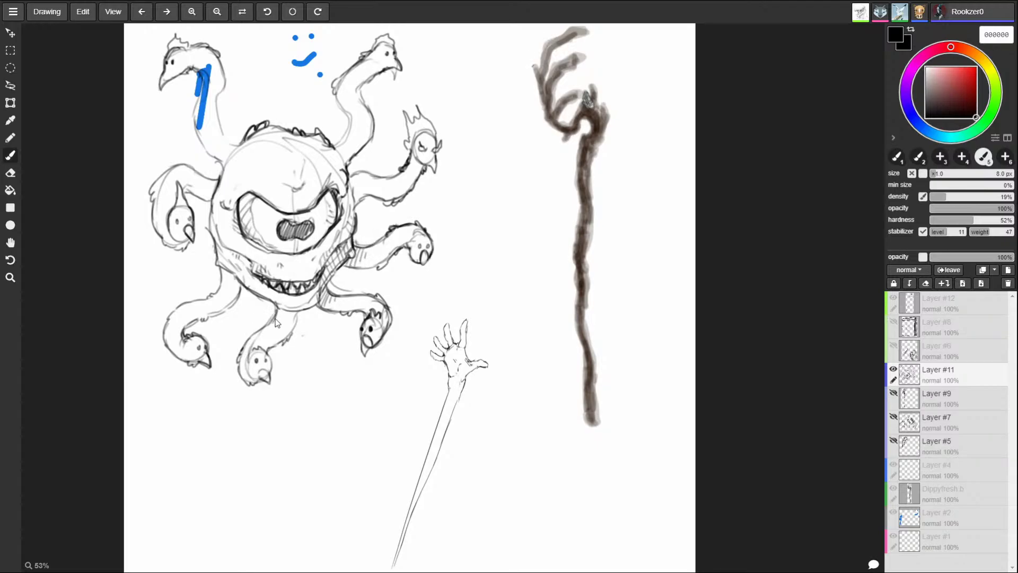
drag(271, 335, 304, 316)
drag(202, 189, 207, 182)
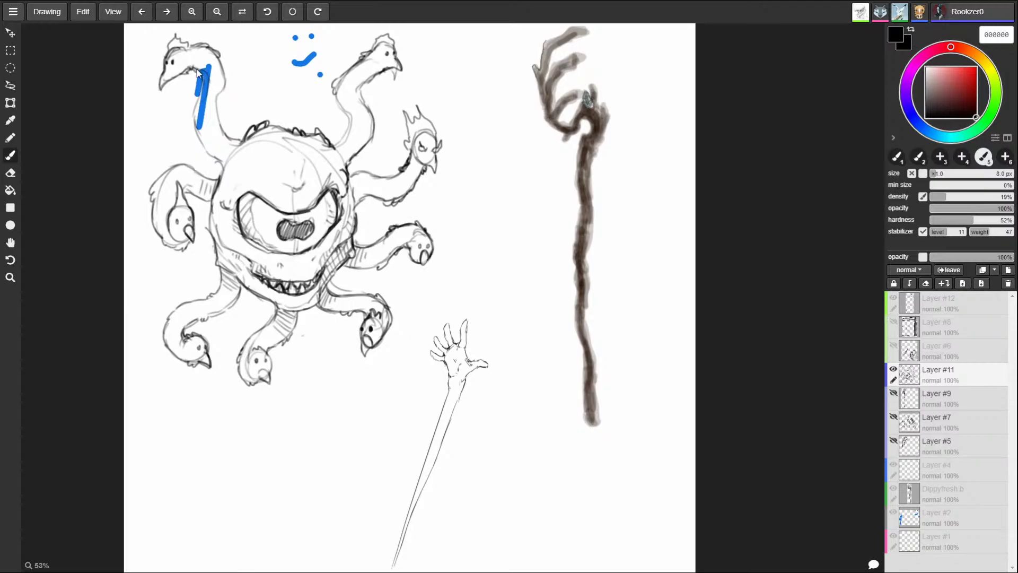
drag(236, 175, 256, 176)
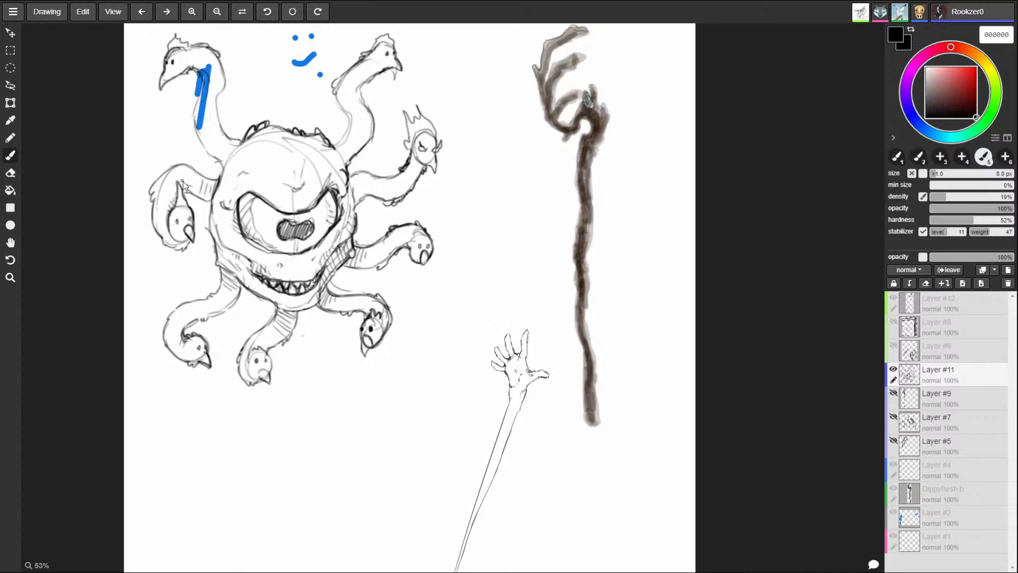
- Claim Layer #2, then reselect Layer #11 and move the whole monster sketch down the canvas
click(895, 513)
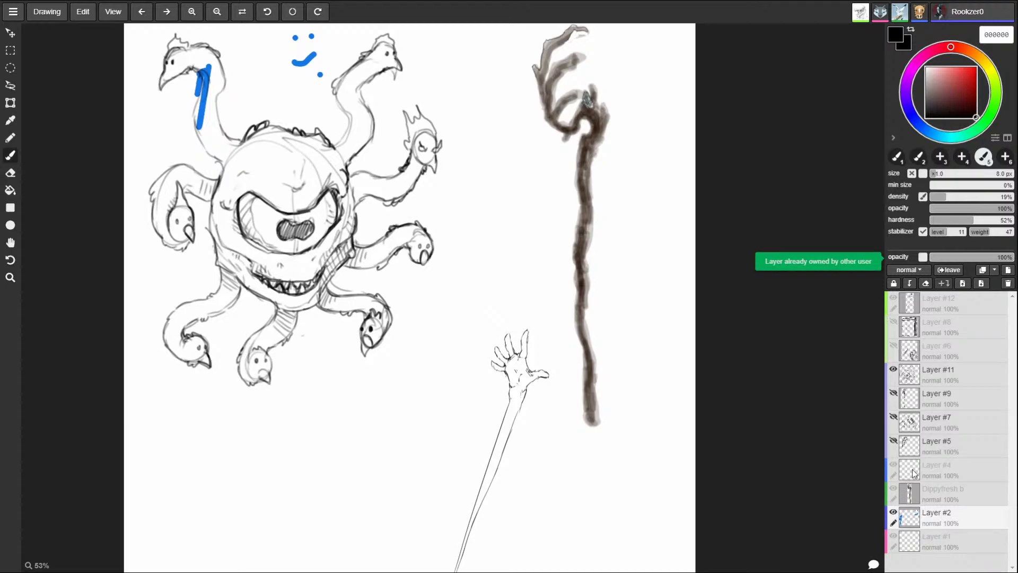
click(933, 377)
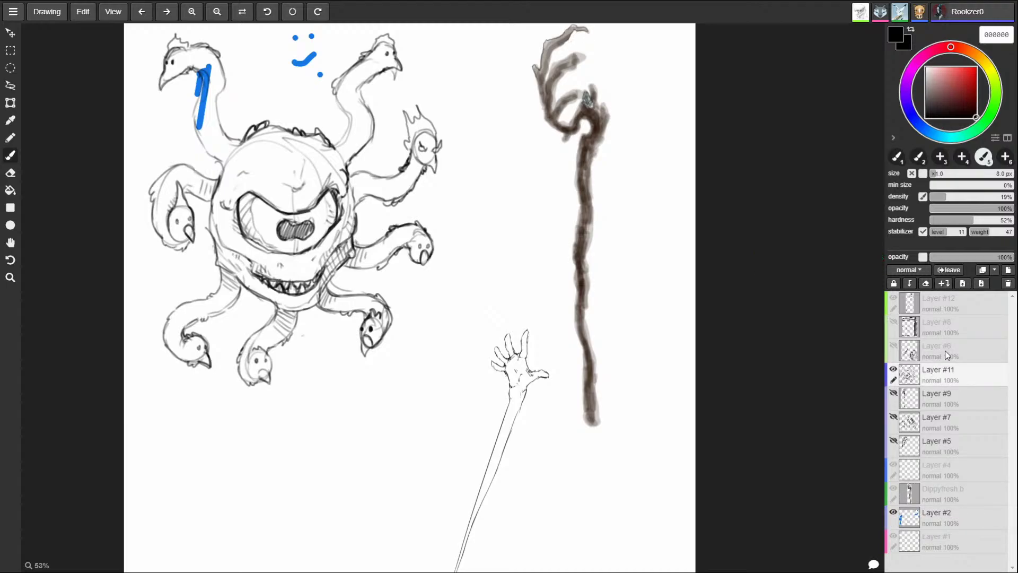
key(v)
drag(325, 237, 326, 343)
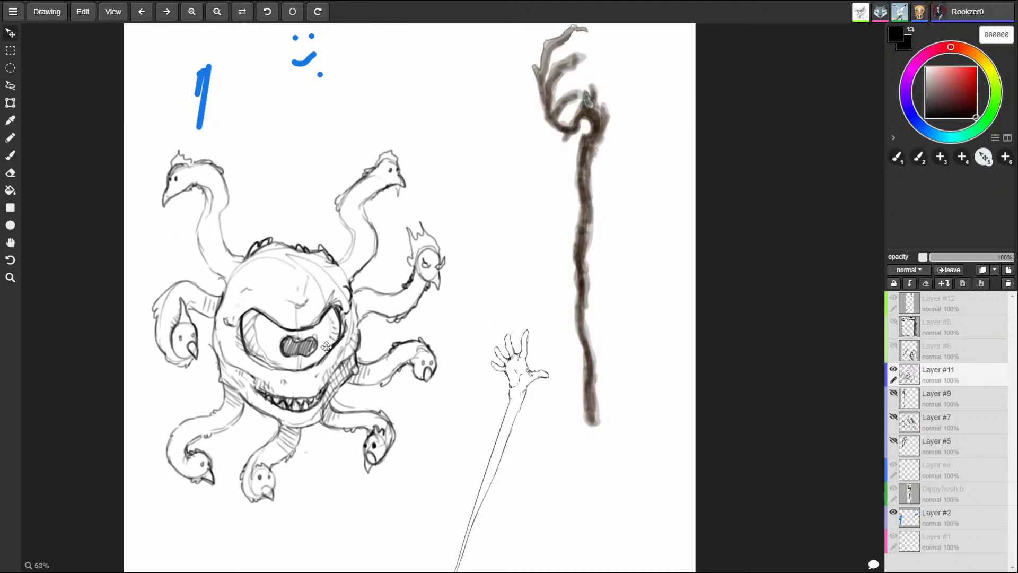
- Draw a tuft of pointed, flame-like feathers on top of the monster's head with light inner hatching
key(b)
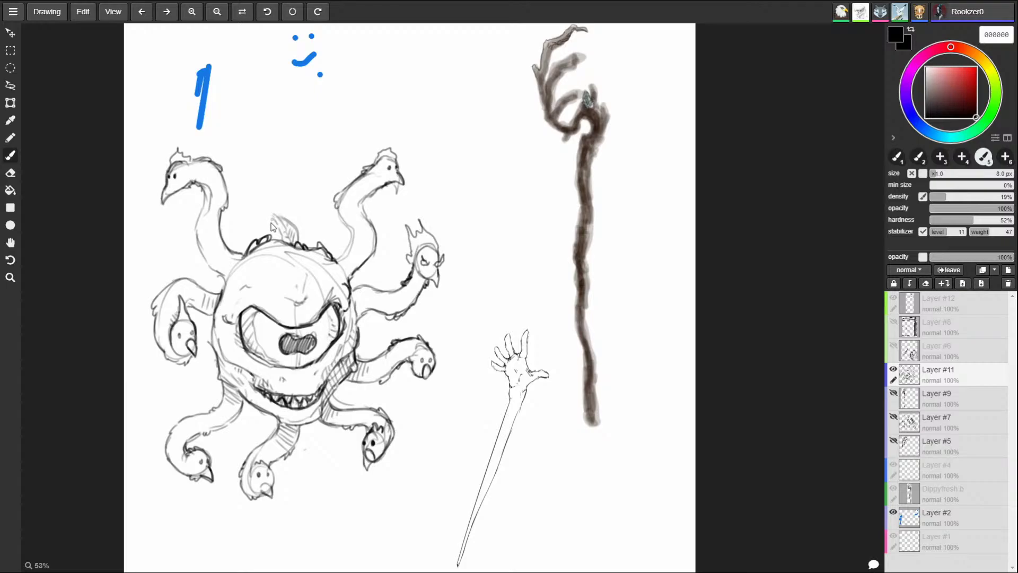
mouse_move(246, 197)
mouse_down()
mouse_move(284, 245)
mouse_move(267, 239)
mouse_up()
mouse_move(299, 213)
mouse_down()
mouse_move(292, 192)
mouse_move(314, 240)
mouse_move(313, 204)
mouse_move(321, 239)
mouse_up()
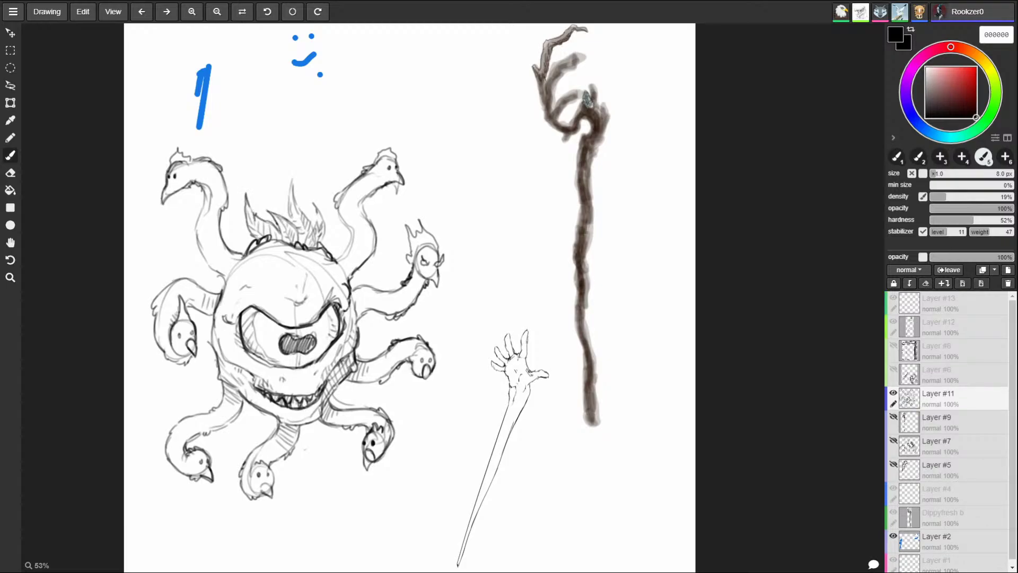
drag(293, 216, 291, 181)
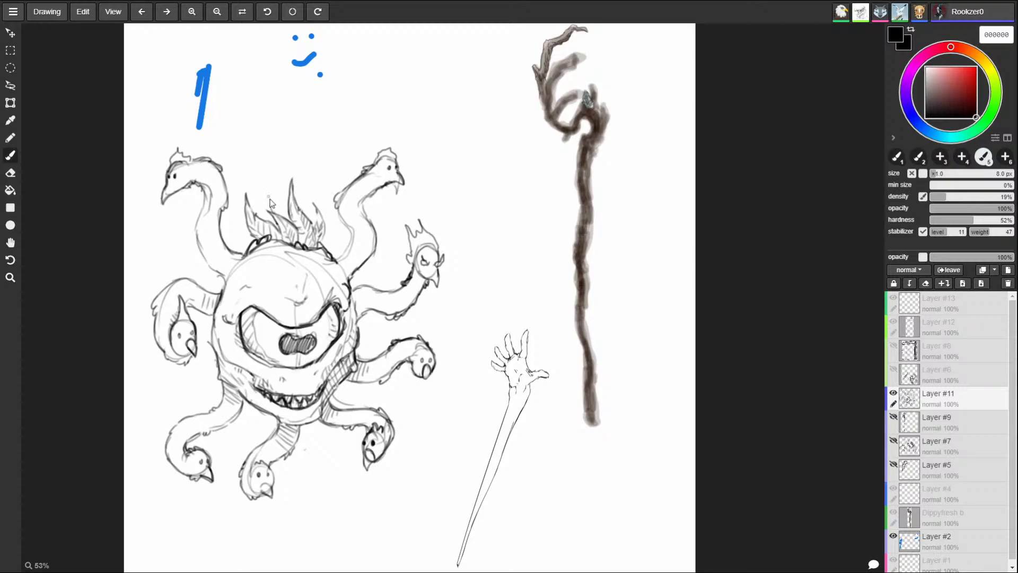
drag(275, 208, 266, 175)
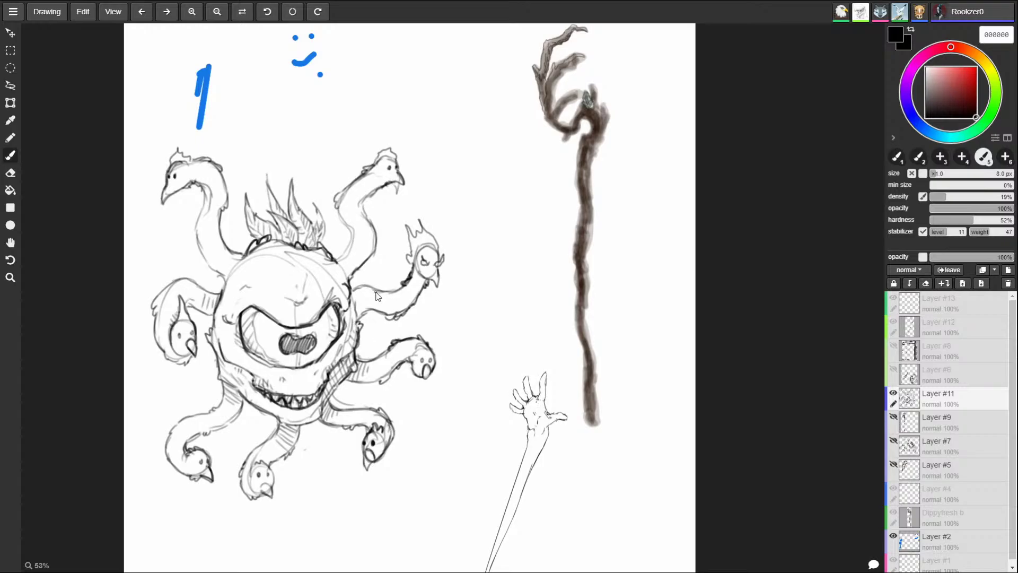
- Try adding strokes around the lower right of the jaw and its stalk
mouse_move(345, 378)
mouse_down()
mouse_move(322, 419)
mouse_move(314, 406)
mouse_move(273, 416)
mouse_move(344, 425)
mouse_up()
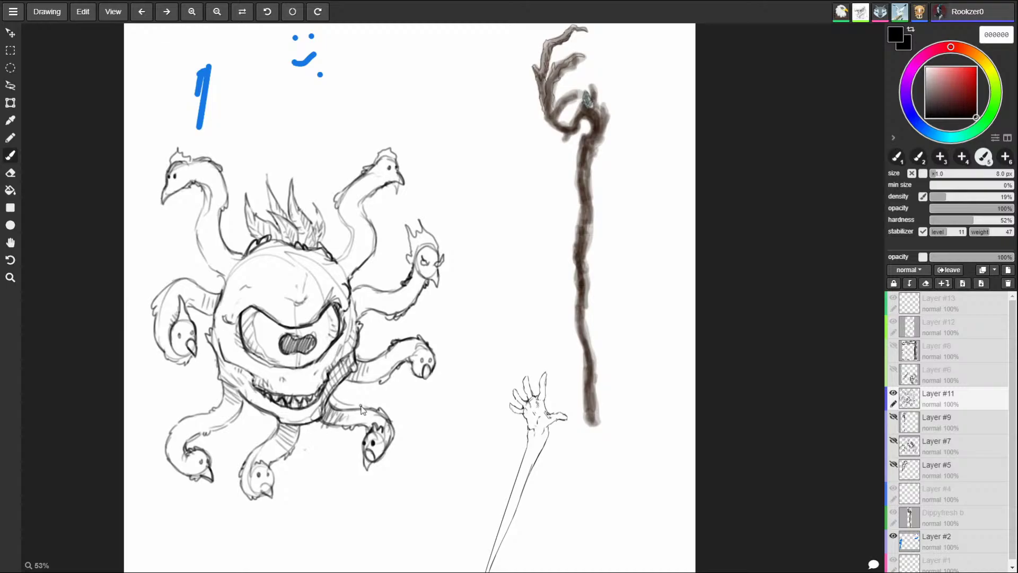
key(ctrl+z)
key(ctrl+z)
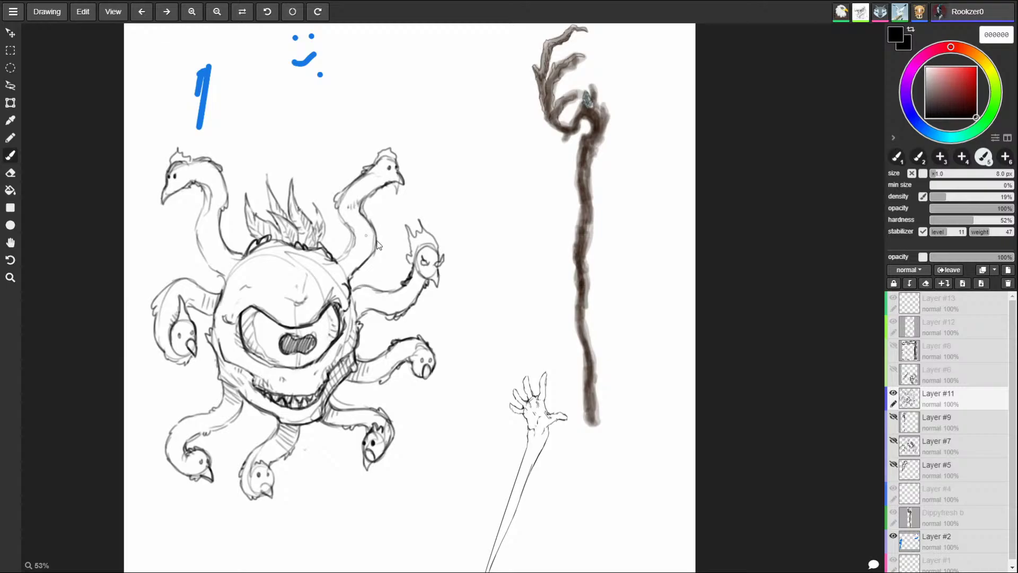
- Try sketching a tapered, cup-like outline at the bottom of the canvas beside the hand-topped staff
drag(415, 497, 424, 561)
mouse_move(416, 500)
mouse_down()
mouse_move(449, 501)
mouse_move(466, 558)
mouse_up()
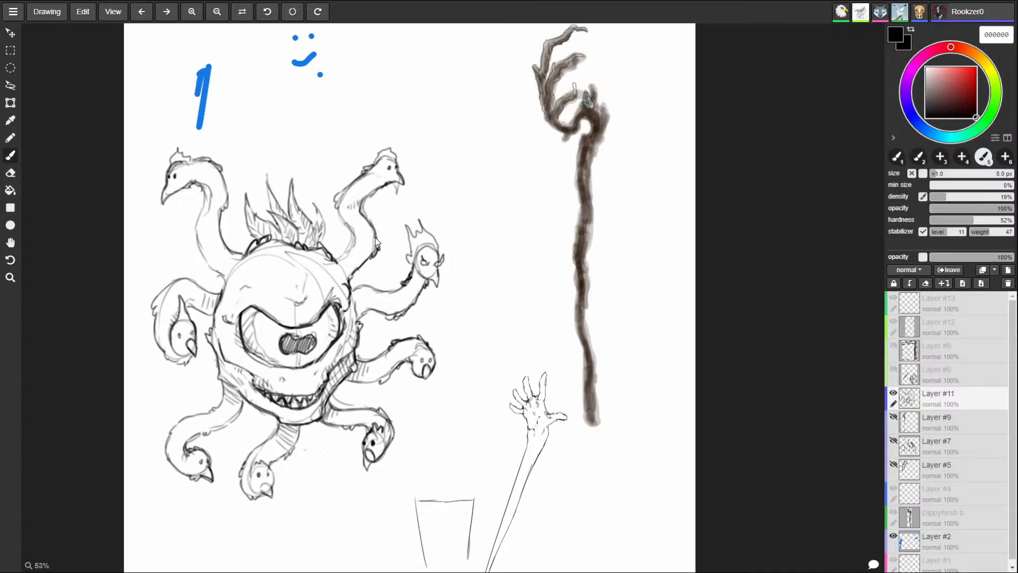
key(ctrl+z)
key(ctrl+z)
key(ctrl+z)
key(ctrl+z)
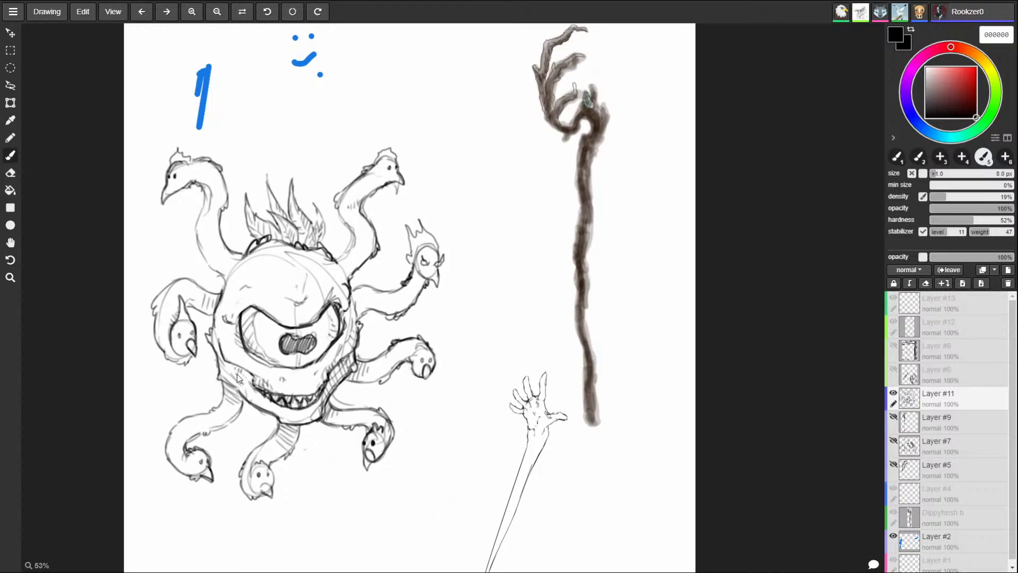
drag(419, 541, 428, 560)
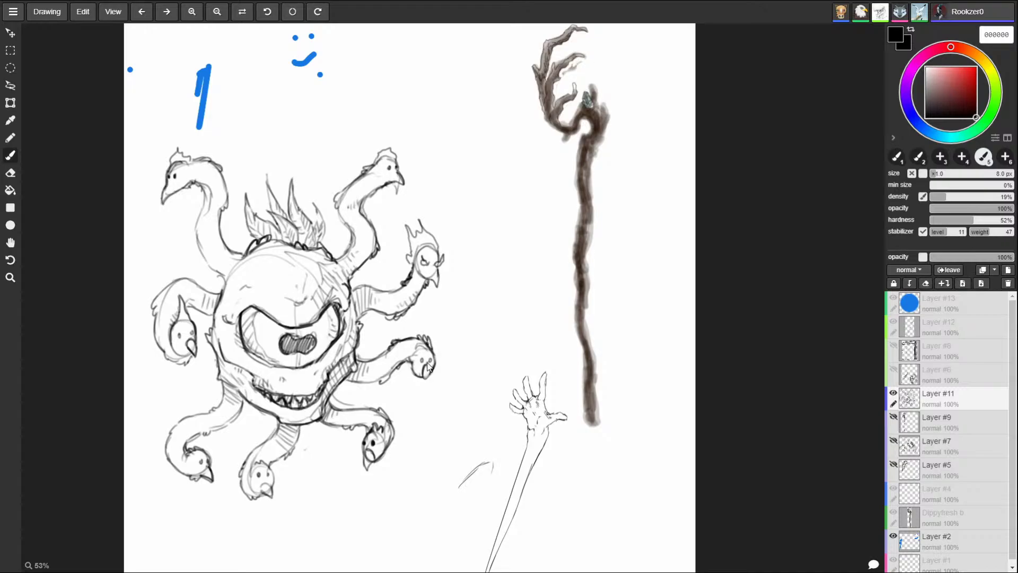
drag(445, 352, 464, 334)
drag(467, 337, 514, 304)
key(e)
mouse_move(451, 340)
mouse_down()
mouse_move(448, 368)
mouse_move(509, 321)
mouse_up()
key(b)
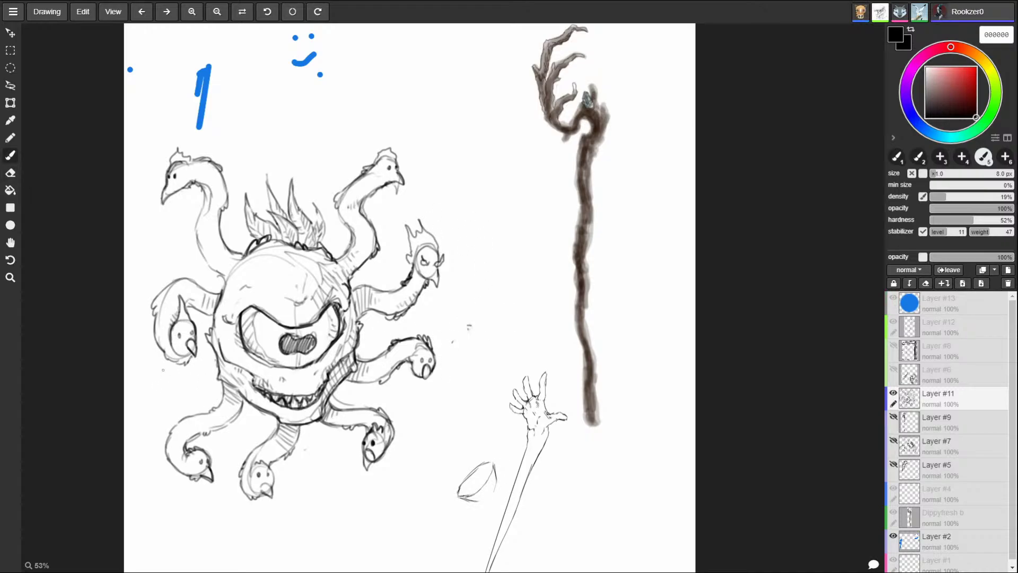
- Add a small comb to the lower-right chicken head, plus forehead wrinkles and iris shading on the monster's face
drag(148, 388, 163, 367)
drag(156, 371, 164, 375)
drag(371, 430, 374, 420)
drag(376, 431, 383, 423)
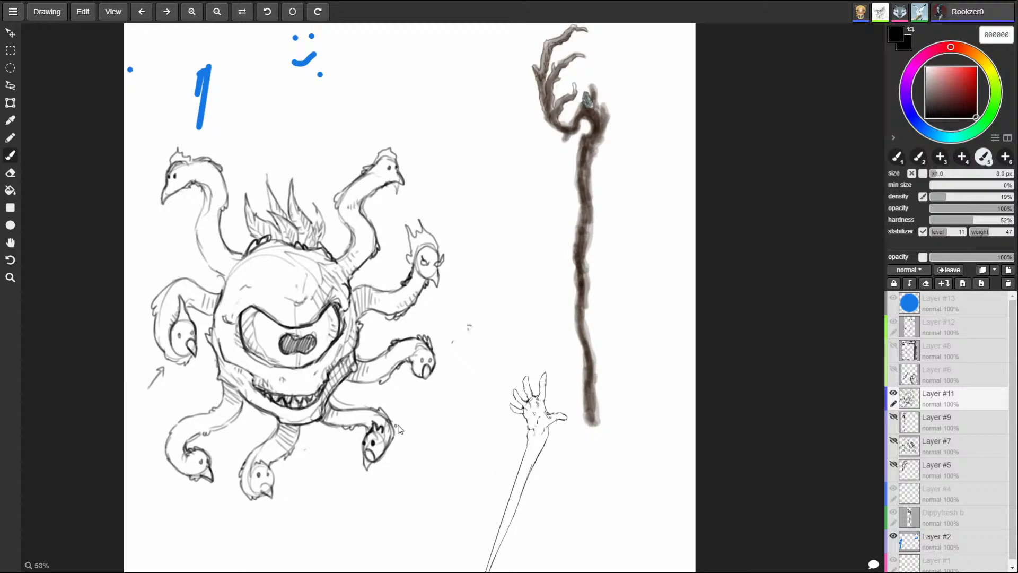
key(e)
drag(160, 370, 164, 388)
key(b)
drag(257, 286, 268, 278)
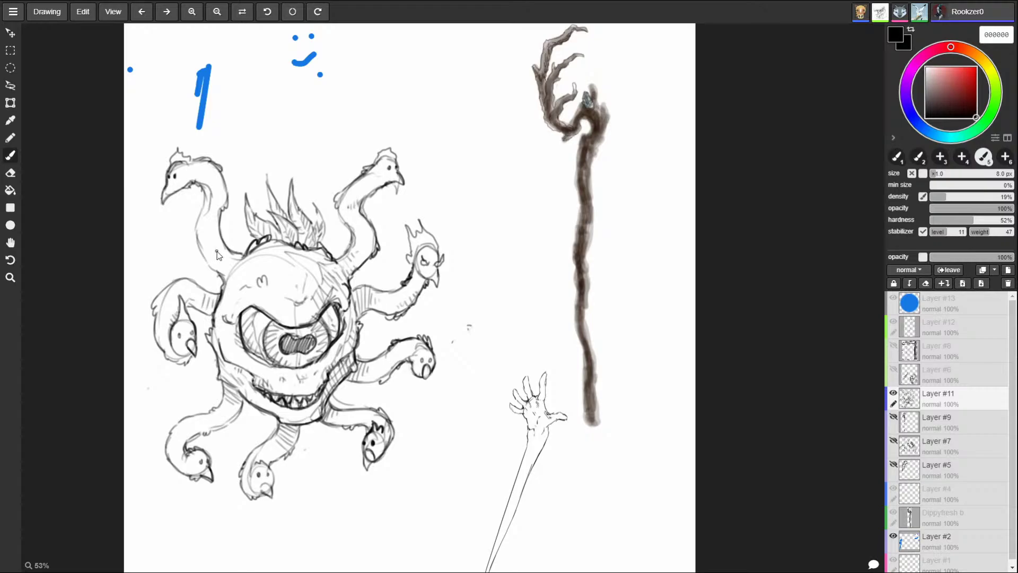
drag(339, 206, 342, 224)
- Hide Layer #11 and add a new empty layer above it
click(894, 393)
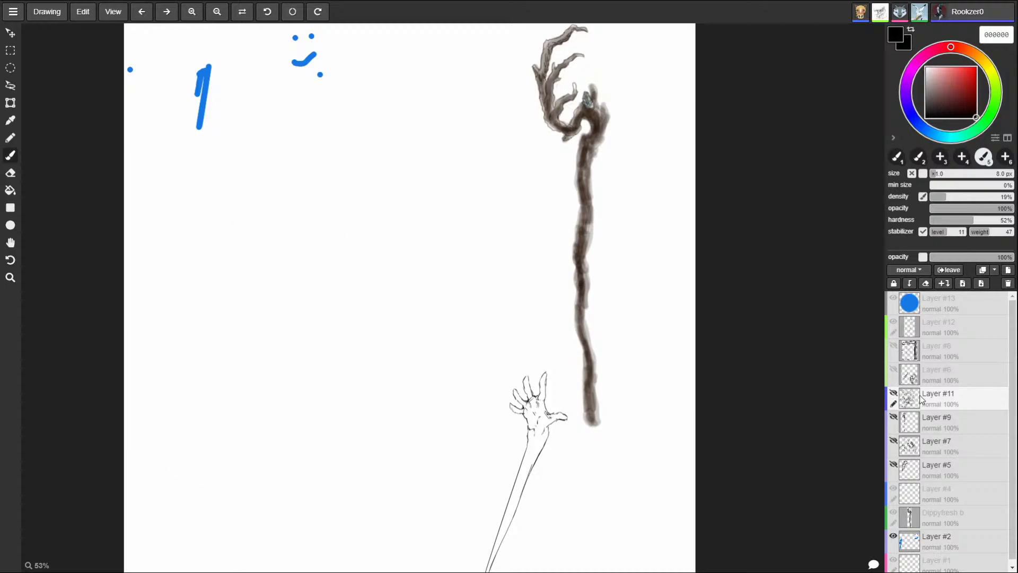
click(260, 141)
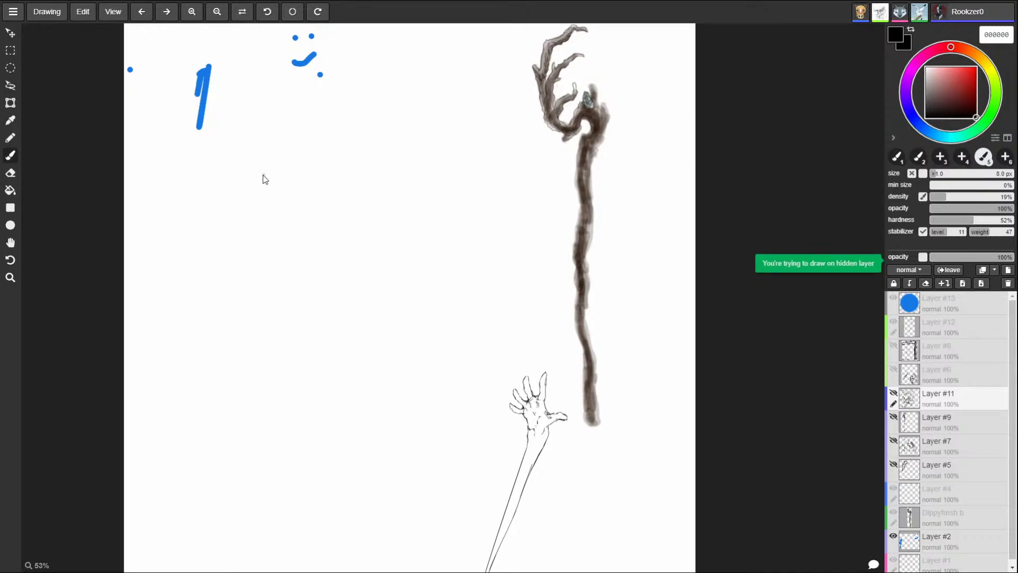
click(1005, 272)
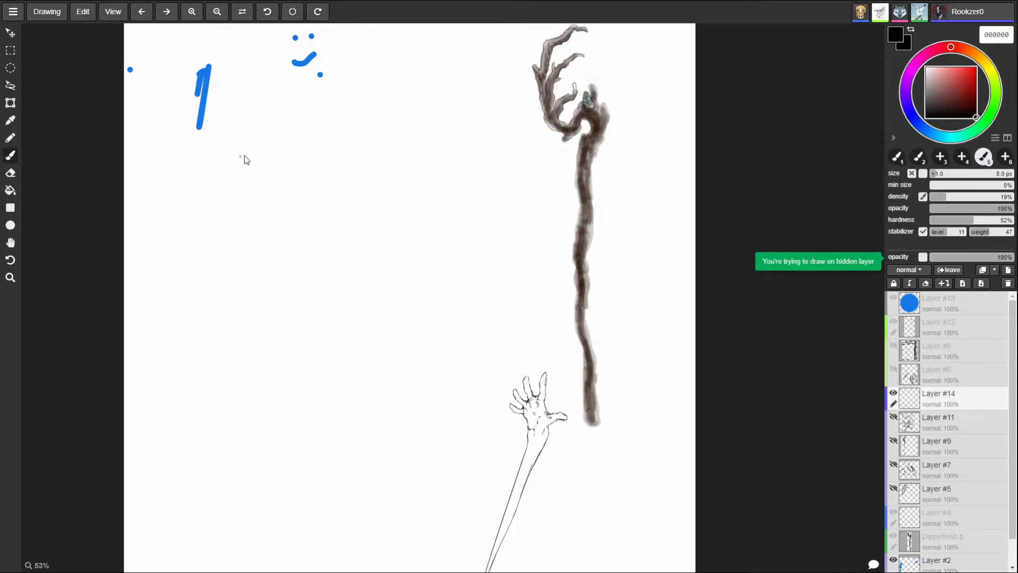
- Sketch a shallow tilted bowl with an oval rim near the canvas's upper left
mouse_move(253, 154)
mouse_down()
mouse_move(206, 186)
mouse_move(292, 186)
mouse_move(212, 167)
mouse_move(234, 211)
mouse_move(296, 183)
mouse_move(259, 159)
mouse_move(293, 172)
mouse_move(228, 169)
mouse_move(198, 204)
mouse_move(207, 178)
mouse_up()
drag(185, 211, 291, 190)
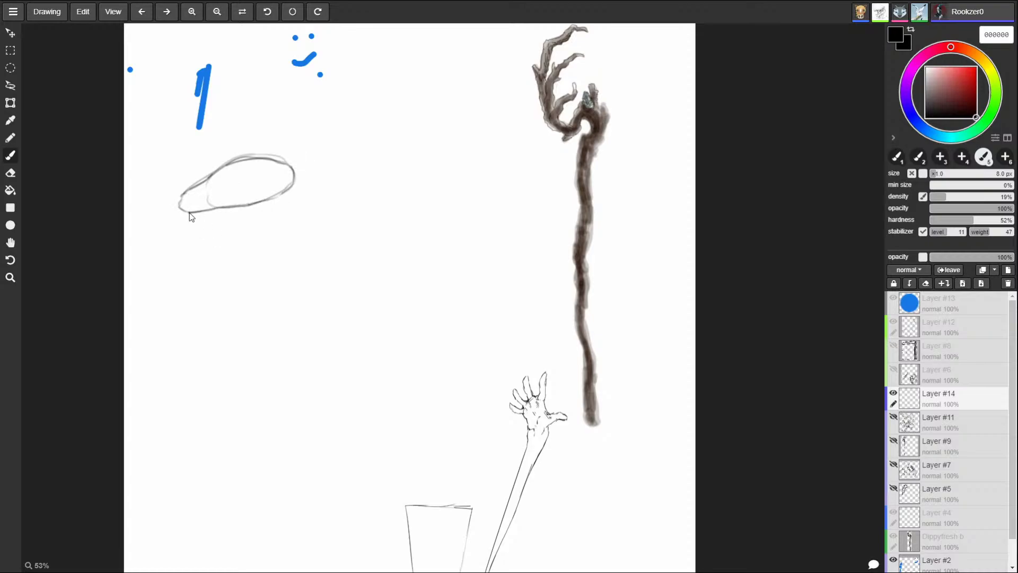
drag(180, 208, 210, 234)
mouse_move(295, 183)
mouse_down()
mouse_move(228, 239)
mouse_move(275, 233)
mouse_move(293, 204)
mouse_up()
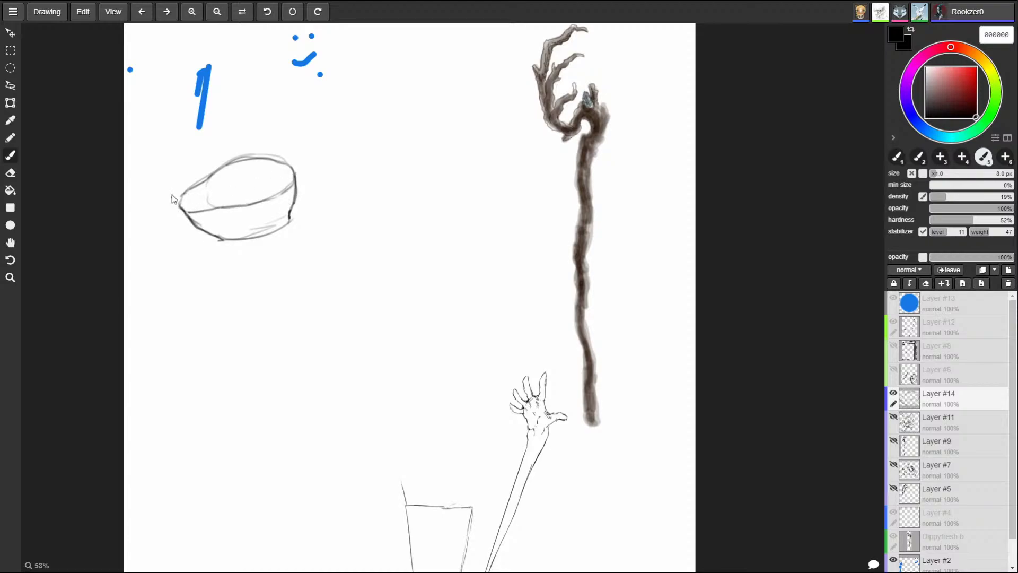
- Draw a rounded, jagged-edged shape over the bowl's front and erase the bowl lines crossing its inside
mouse_move(230, 204)
mouse_down()
mouse_move(242, 224)
mouse_move(240, 199)
mouse_up()
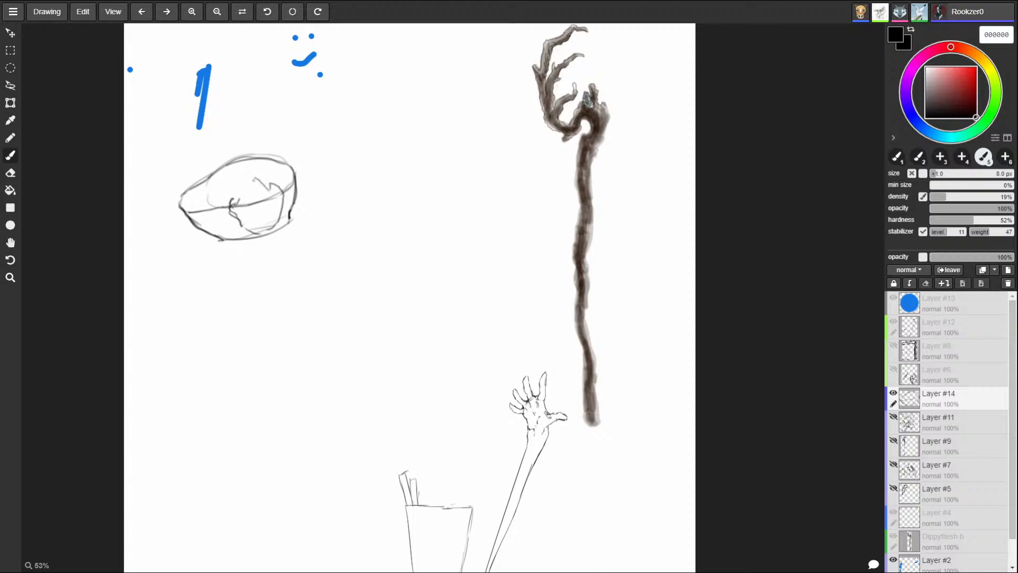
mouse_move(234, 195)
mouse_down()
mouse_move(232, 221)
mouse_move(281, 229)
mouse_move(290, 209)
mouse_up()
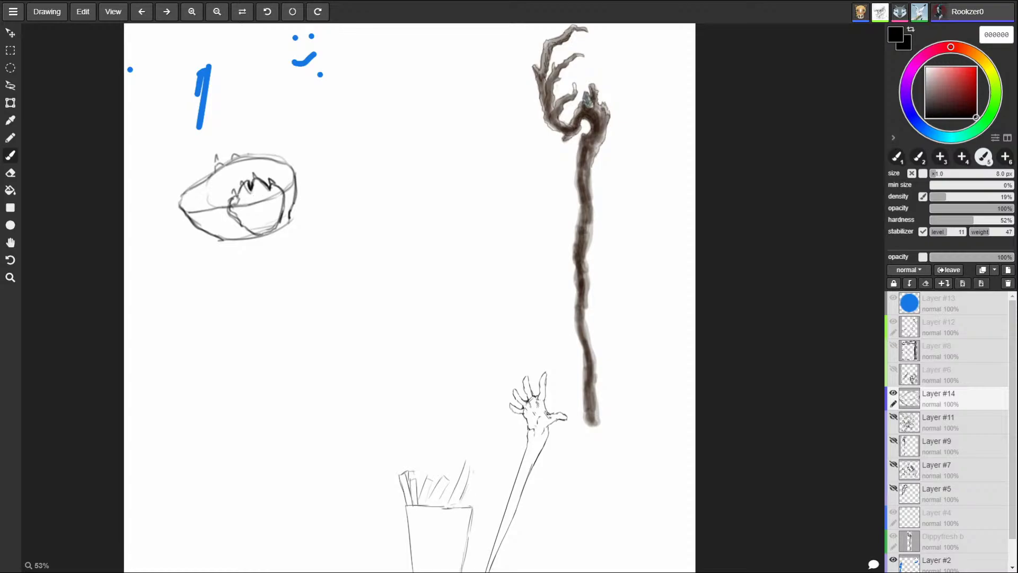
drag(235, 198, 239, 191)
drag(238, 225, 256, 235)
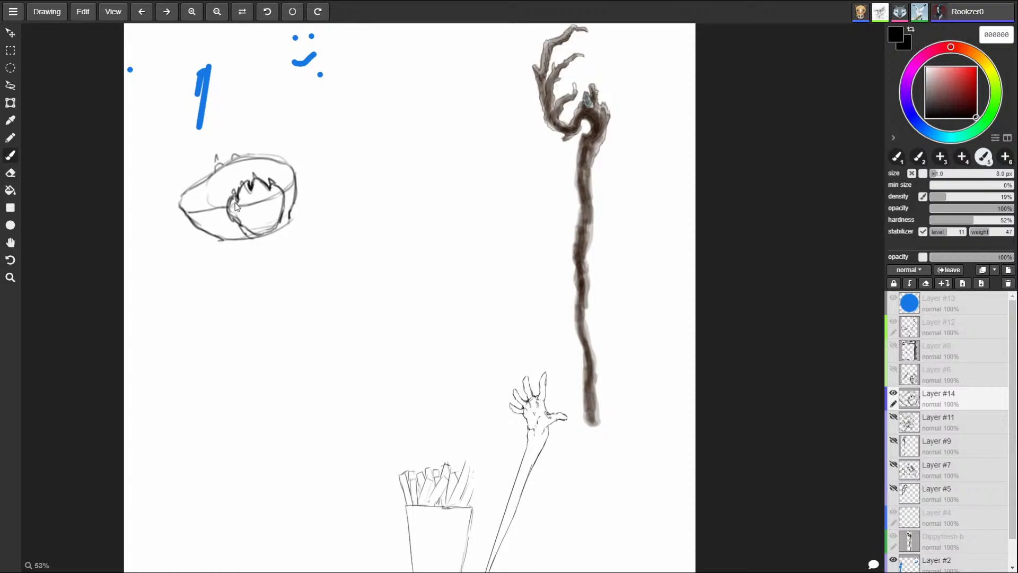
key(e)
mouse_move(249, 206)
mouse_down()
mouse_move(276, 195)
mouse_move(239, 226)
mouse_up()
key(b)
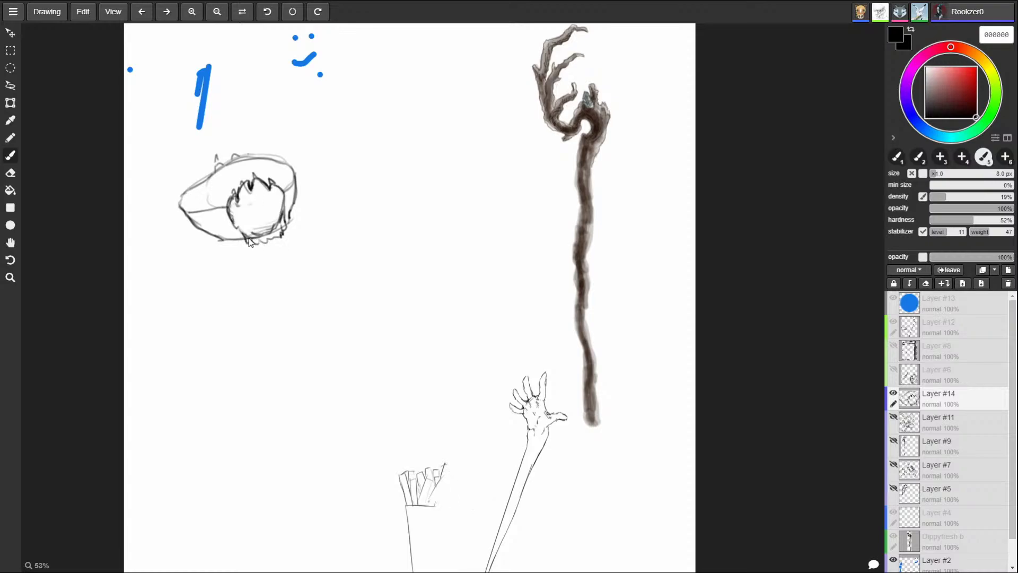
key(e)
key(b)
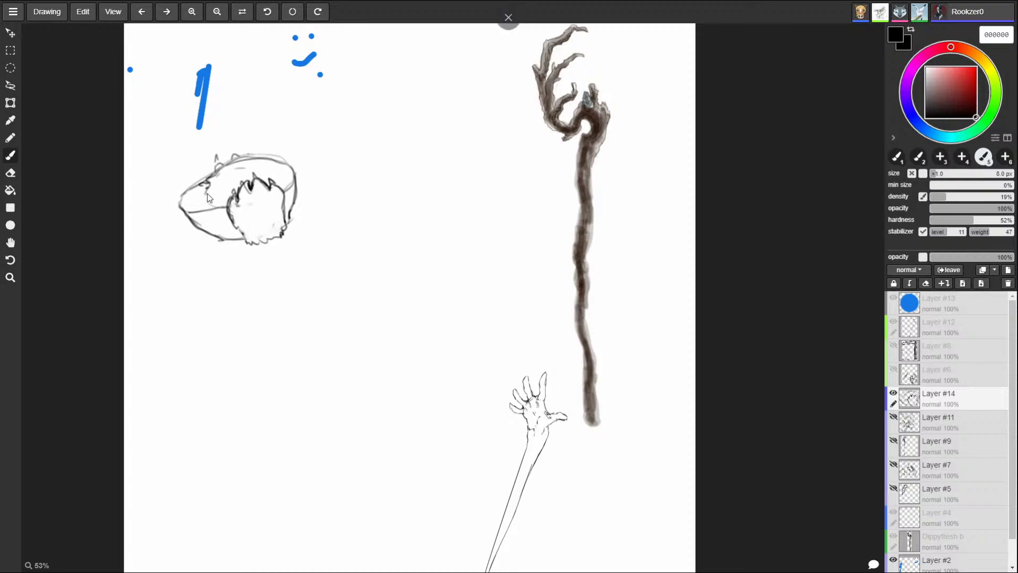
- Give the bowl a thick segmented rim and add hatching and panel lines along its sides and interior
mouse_move(206, 192)
mouse_down()
mouse_move(194, 202)
mouse_move(222, 205)
mouse_up()
drag(191, 214, 229, 171)
mouse_move(227, 175)
mouse_down()
mouse_move(298, 165)
mouse_move(291, 199)
mouse_up()
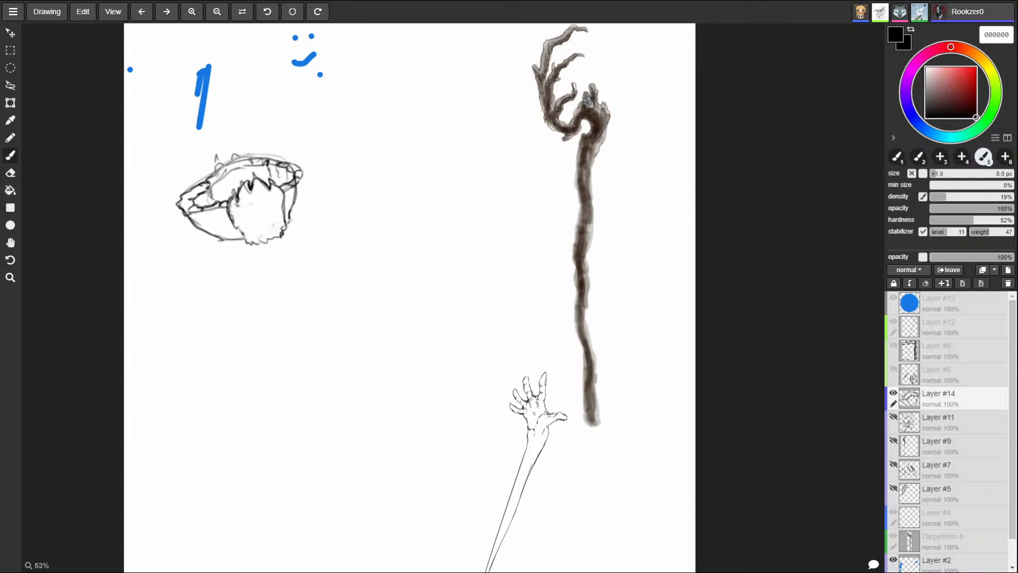
drag(204, 222, 224, 241)
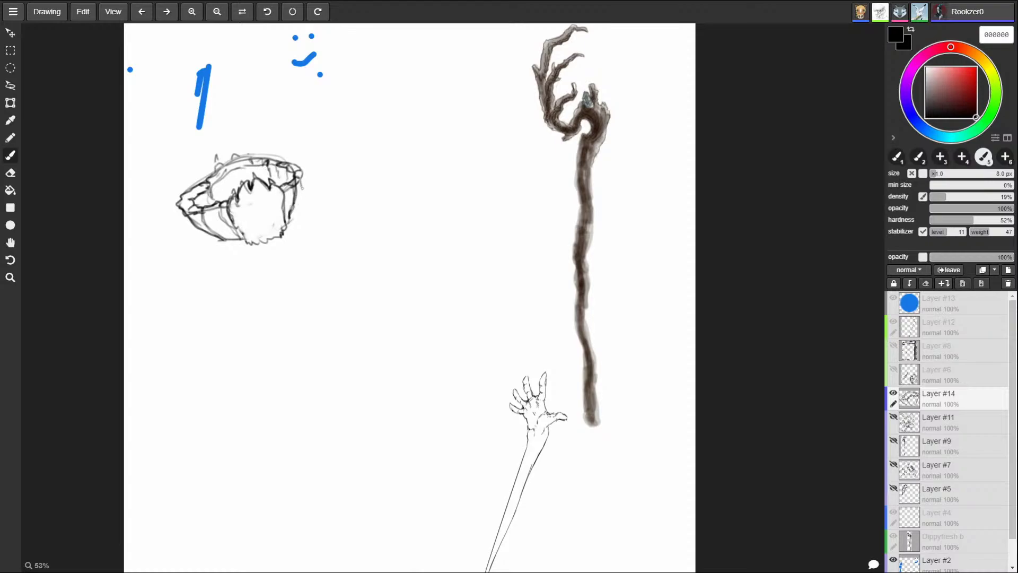
mouse_move(306, 199)
mouse_down()
mouse_move(301, 169)
mouse_move(294, 212)
mouse_up()
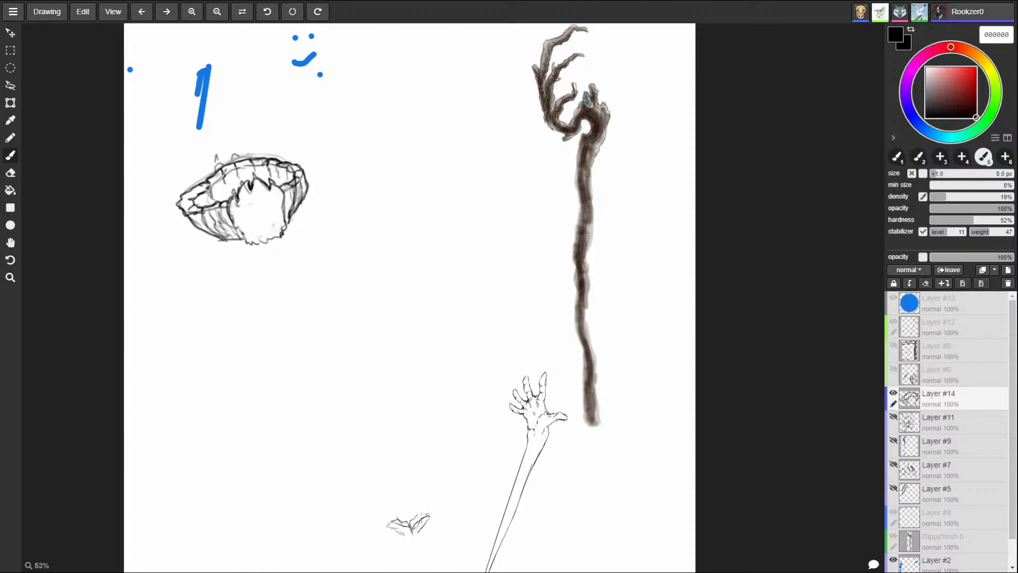
mouse_move(307, 191)
mouse_down()
mouse_move(293, 234)
mouse_move(291, 218)
mouse_up()
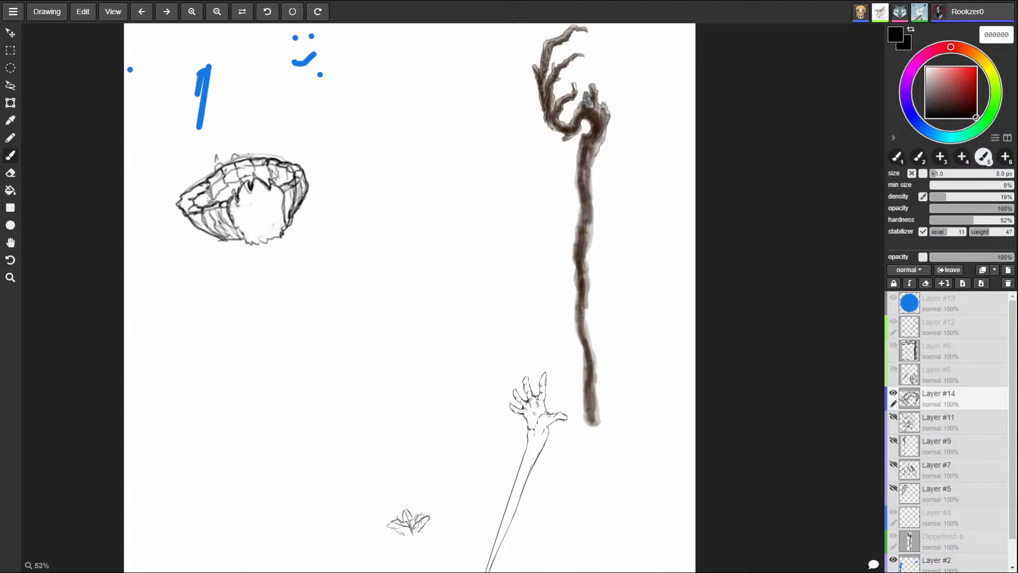
- Hide Layer #14, then show and select Layer #11 for drawing
click(894, 392)
click(893, 417)
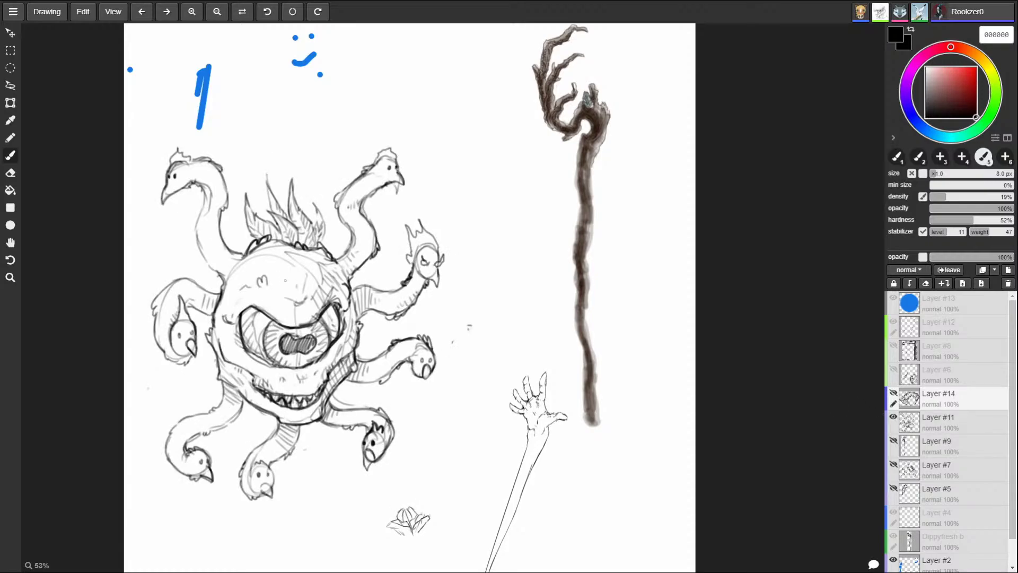
click(304, 296)
click(950, 424)
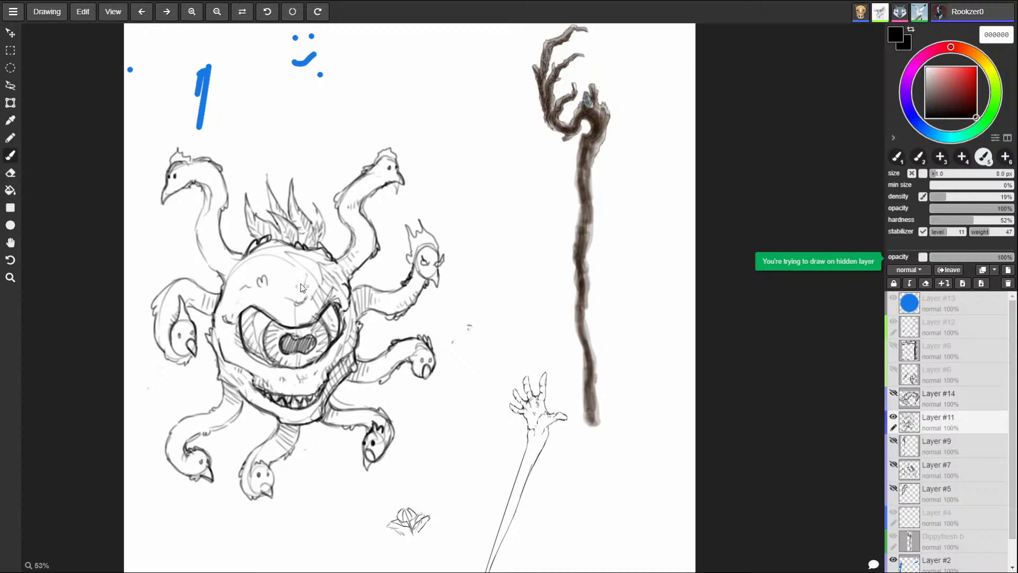
- Draw a large drooping crest from the monster's feather tuft down over its forehead, erasing the lines it overlaps
mouse_move(321, 259)
mouse_down()
mouse_move(315, 200)
mouse_move(267, 254)
mouse_move(286, 280)
mouse_move(321, 268)
mouse_move(323, 208)
mouse_move(305, 177)
mouse_up()
key(e)
mouse_move(289, 236)
mouse_down()
mouse_move(309, 208)
mouse_move(310, 250)
mouse_move(316, 243)
mouse_move(302, 277)
mouse_move(308, 270)
mouse_up()
key(b)
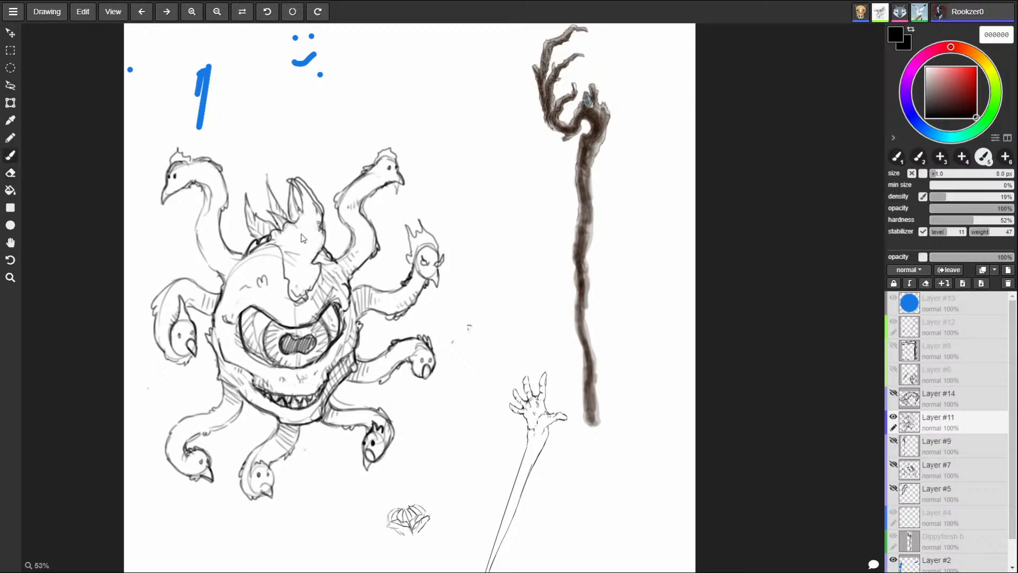
key(e)
key(b)
key(e)
drag(264, 242, 300, 216)
key(b)
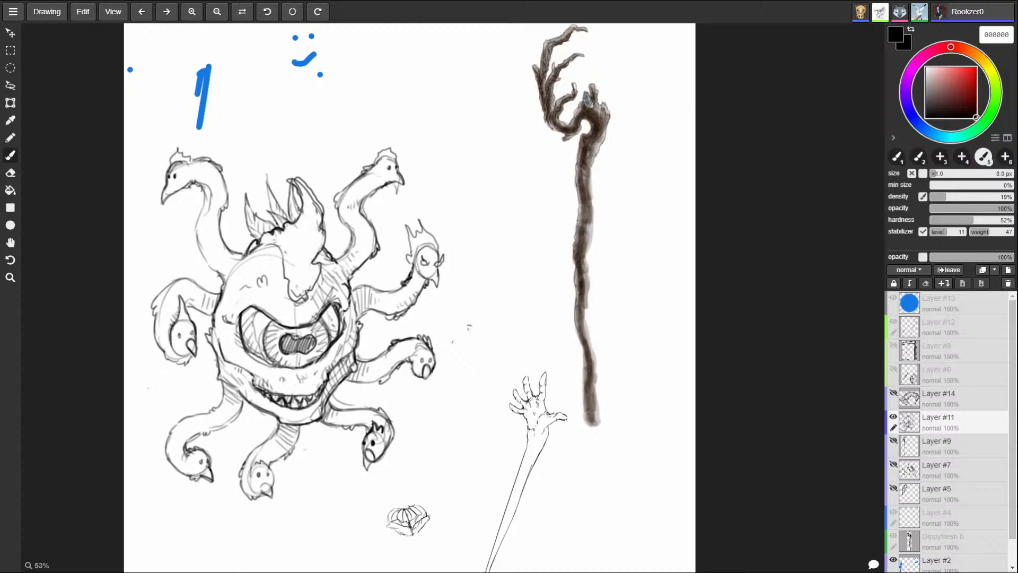
- Darken the drooping crest's outline, reshape its edges into uneven lobes, and clean up its inner lines with light shading
mouse_move(289, 176)
mouse_down()
mouse_move(316, 201)
mouse_move(325, 232)
mouse_up()
mouse_move(321, 223)
mouse_down()
mouse_move(328, 240)
mouse_move(310, 298)
mouse_move(289, 287)
mouse_move(306, 292)
mouse_move(301, 282)
mouse_up()
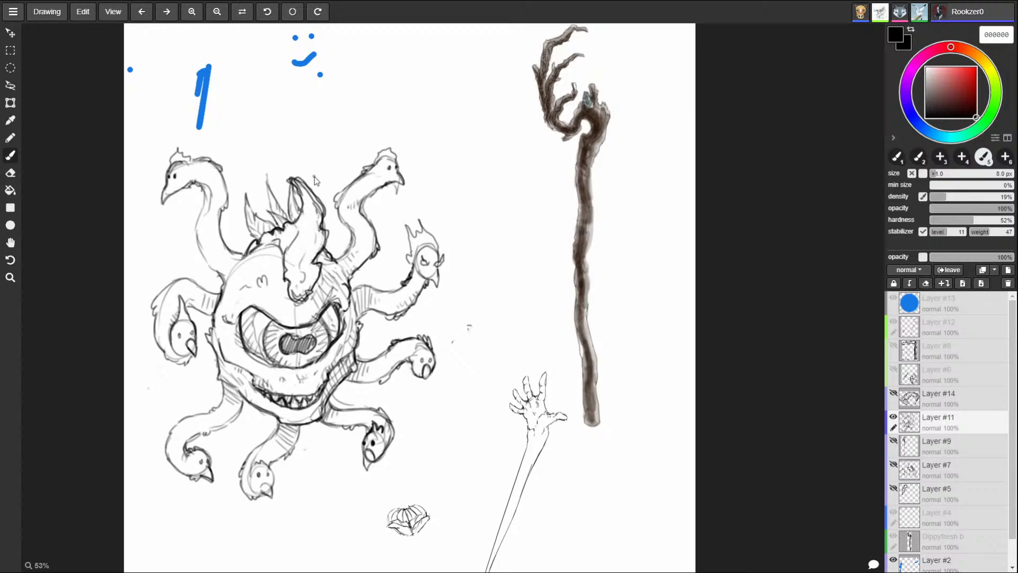
key(e)
mouse_move(294, 191)
mouse_down()
mouse_move(300, 217)
mouse_move(302, 202)
mouse_up()
key(b)
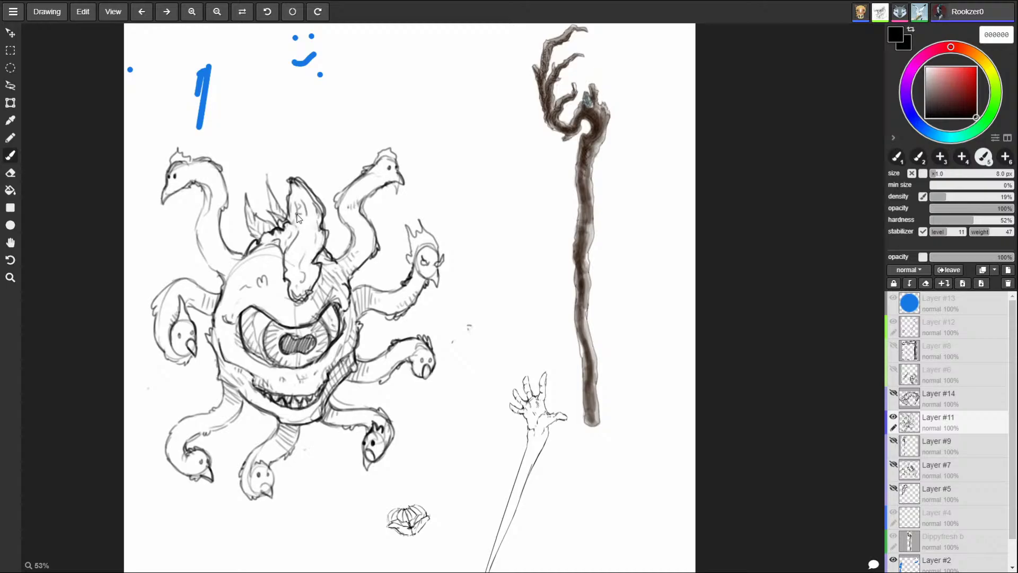
mouse_move(323, 225)
mouse_down()
mouse_move(325, 194)
mouse_move(288, 184)
mouse_move(264, 239)
mouse_move(302, 207)
mouse_move(292, 181)
mouse_move(316, 213)
mouse_move(295, 237)
mouse_move(286, 204)
mouse_up()
key(e)
key(b)
key(e)
key(b)
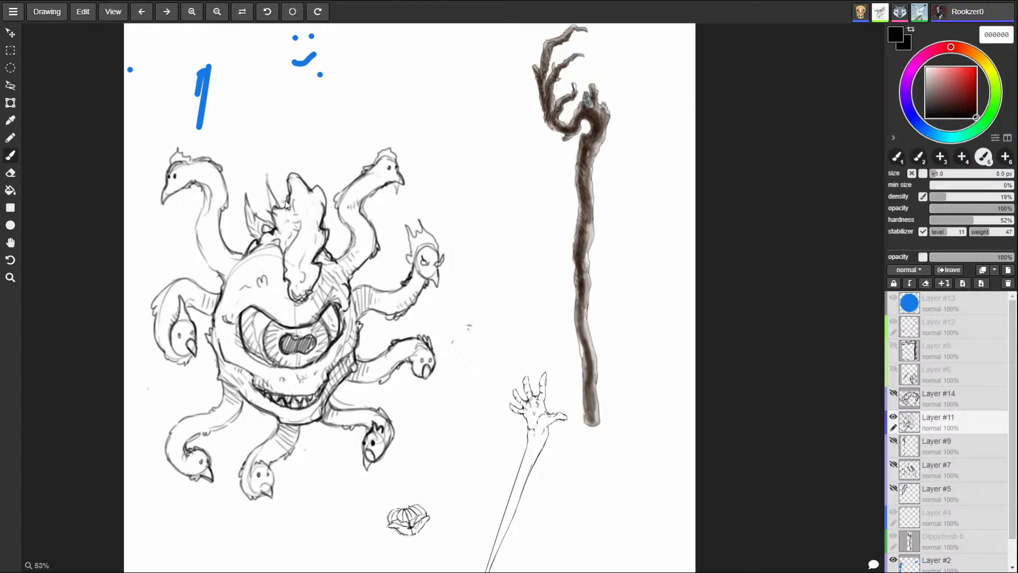
- Hide Layer #11, show and select Layer #14, and erase the entire bowl sketch from it
click(893, 417)
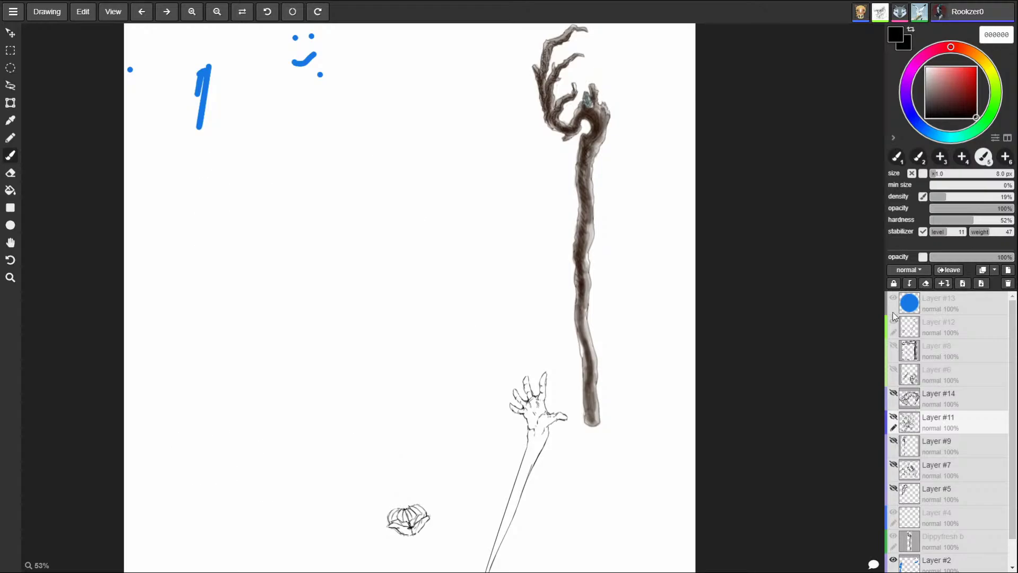
click(894, 393)
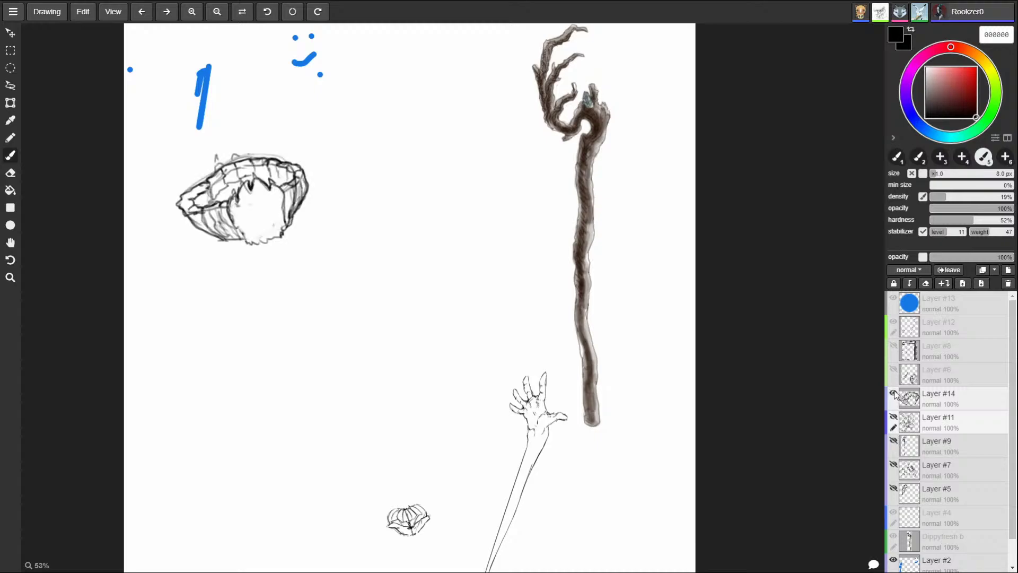
click(247, 145)
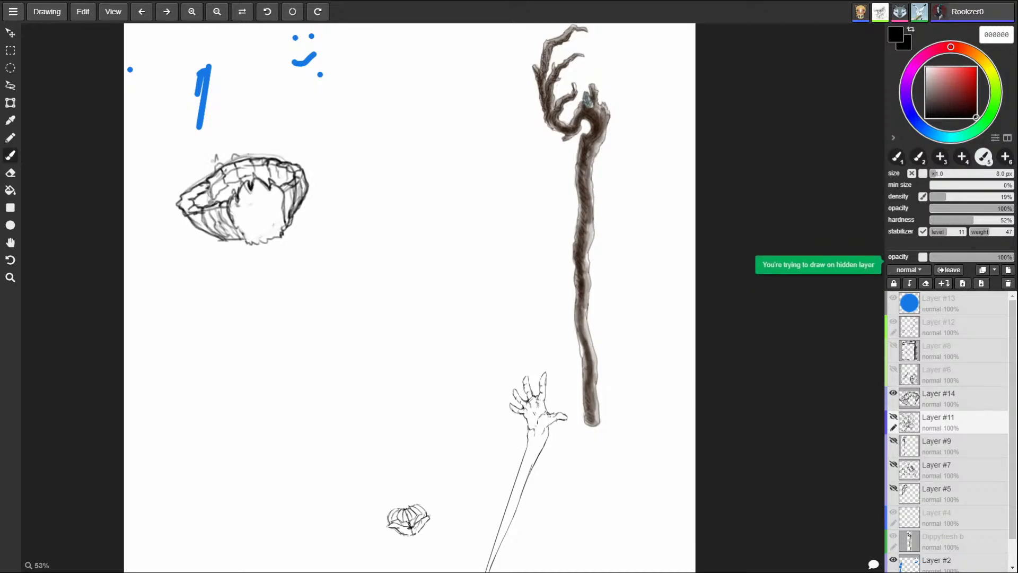
click(944, 405)
key(e)
mouse_move(250, 162)
mouse_down()
mouse_move(230, 154)
mouse_move(170, 211)
mouse_move(272, 161)
mouse_move(182, 223)
mouse_move(205, 243)
mouse_move(294, 196)
mouse_move(244, 250)
mouse_move(284, 188)
mouse_up()
key(b)
key(e)
key(b)
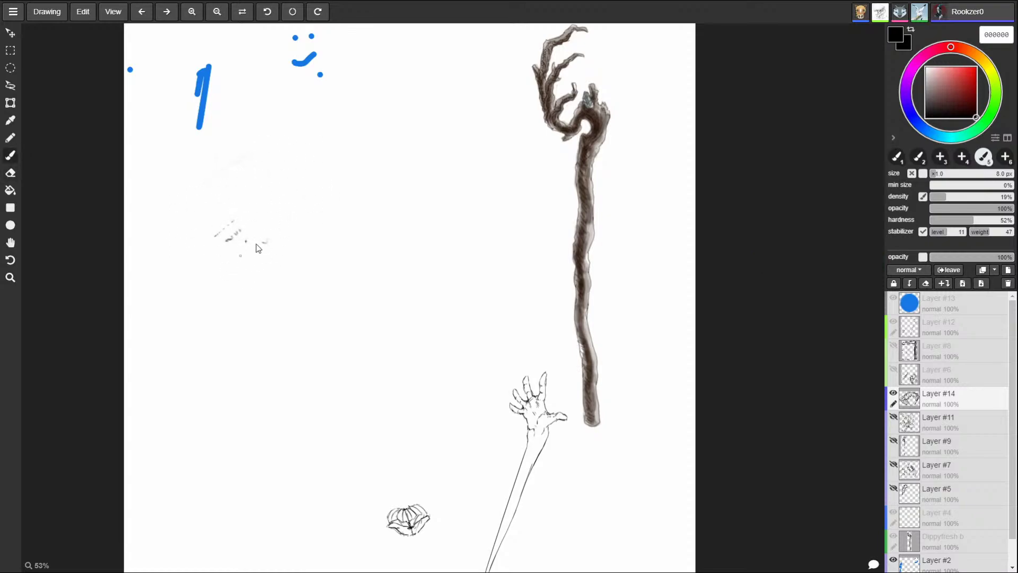
key(e)
mouse_move(222, 234)
mouse_down()
mouse_move(225, 244)
mouse_move(245, 238)
mouse_up()
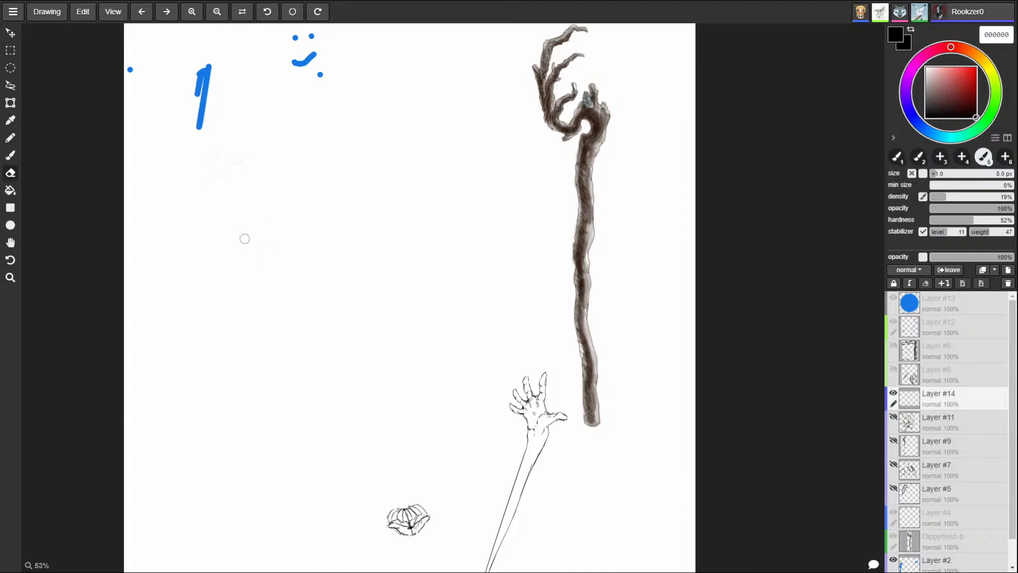
key(b)
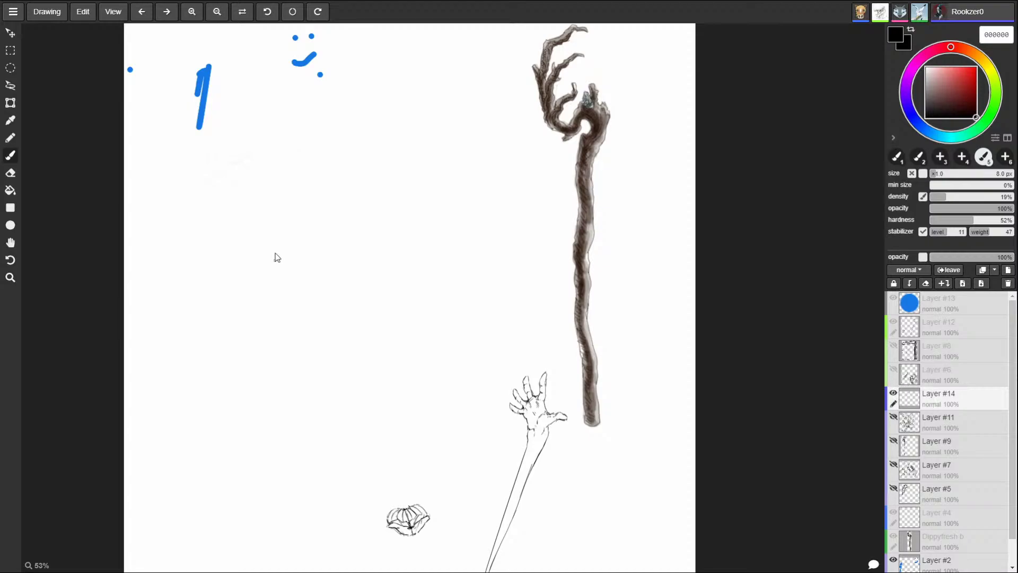
mouse_move(281, 265)
mouse_down()
mouse_move(286, 306)
mouse_move(321, 328)
mouse_move(285, 318)
mouse_move(311, 313)
mouse_up()
key(e)
key(b)
drag(281, 200, 281, 264)
mouse_move(278, 197)
mouse_down()
mouse_move(279, 278)
mouse_move(286, 200)
mouse_move(280, 220)
mouse_up()
key(ctrl+z)
key(ctrl+z)
key(ctrl+z)
key(ctrl+z)
key(ctrl+z)
key(ctrl+z)
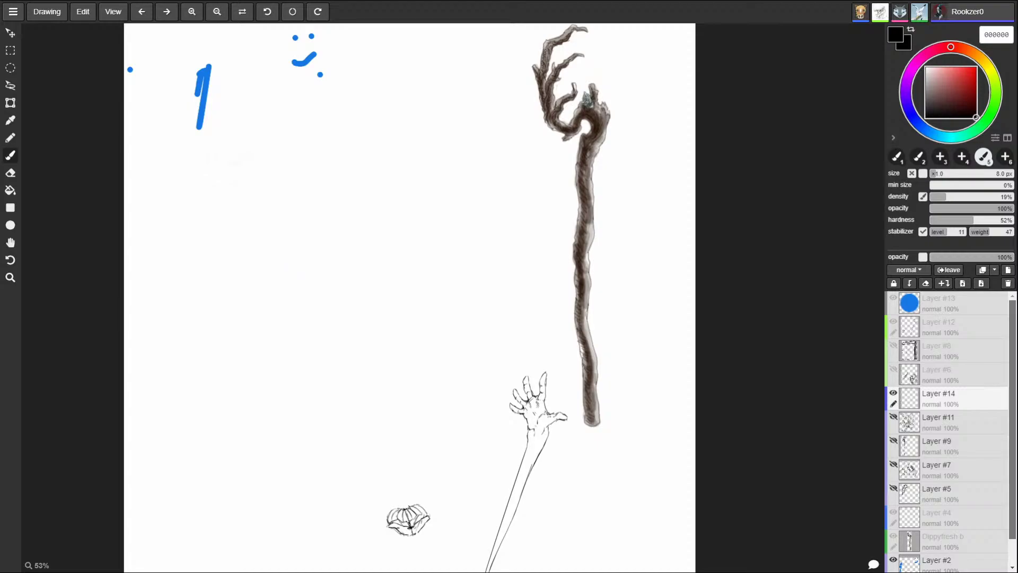
- Toggle the visibility of Layers #11 and #9 to review the monster and skeletal staff sketches, leaving only the monster shown
scroll(988, 450, down, 1)
click(894, 388)
click(894, 412)
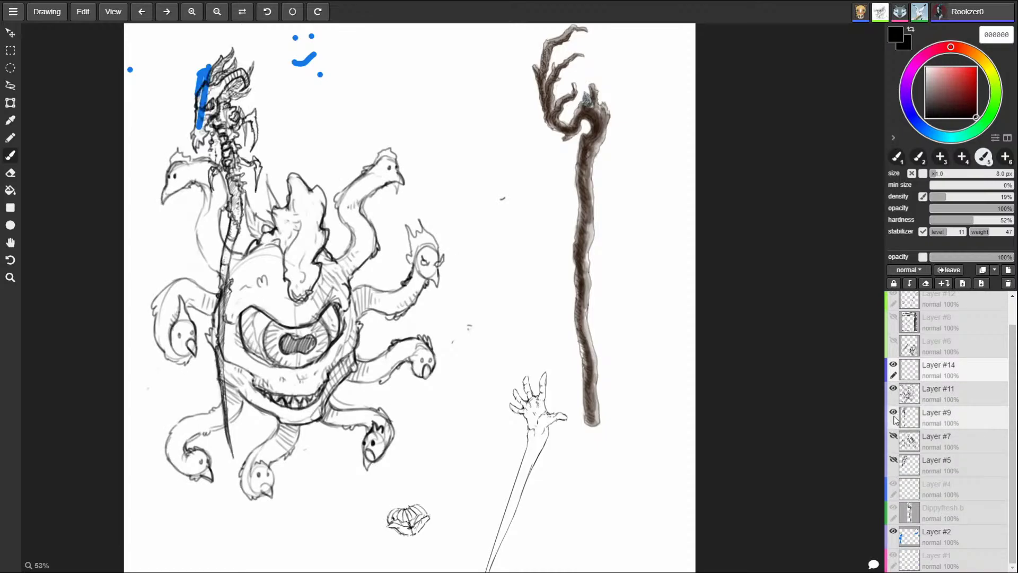
click(894, 412)
click(894, 388)
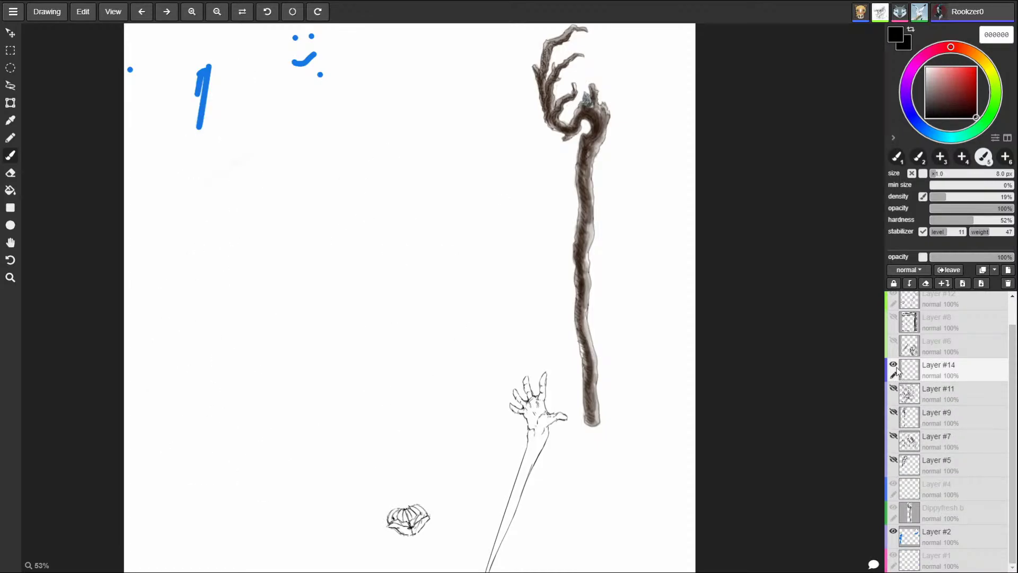
click(894, 388)
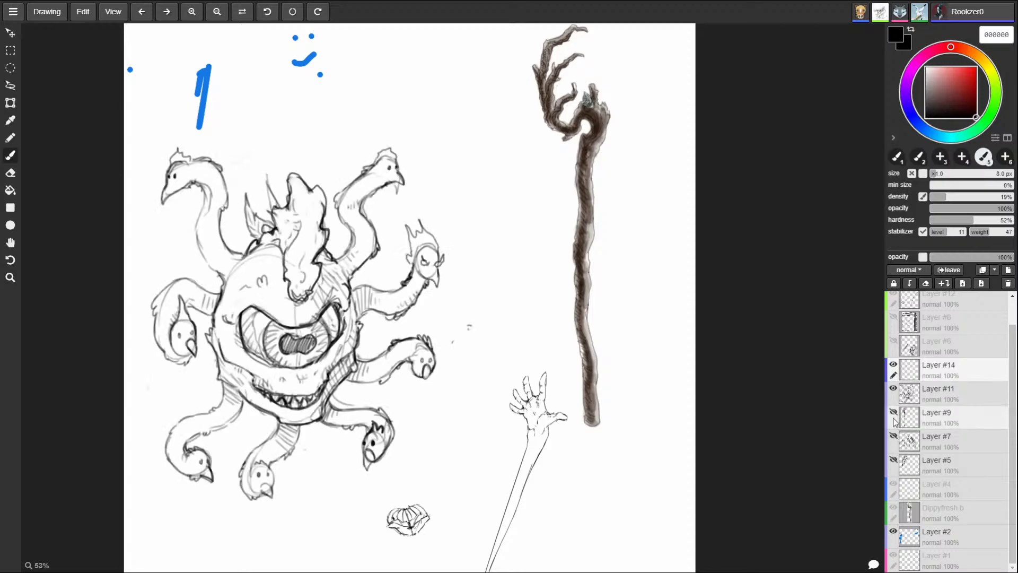
click(894, 415)
click(894, 415)
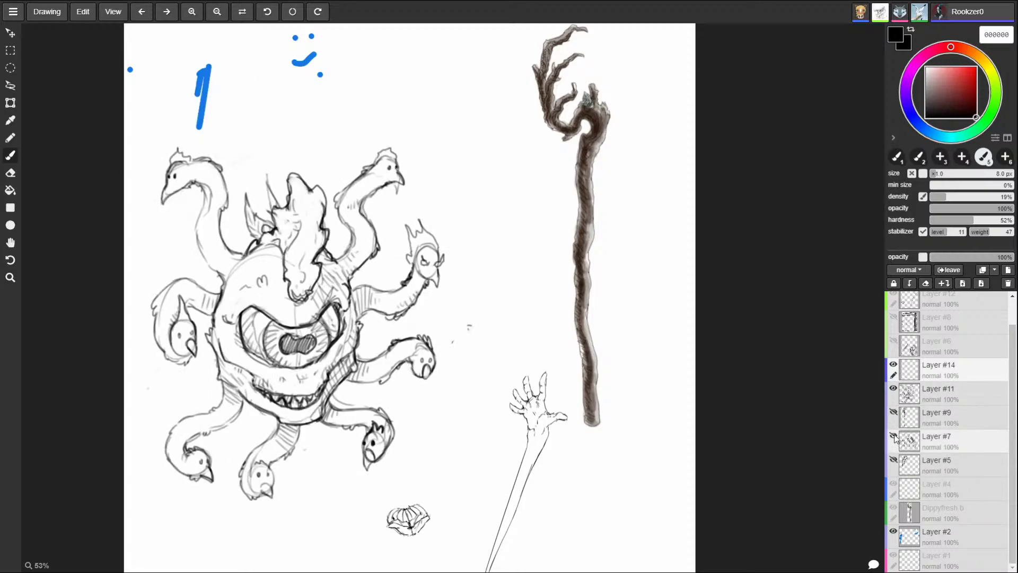